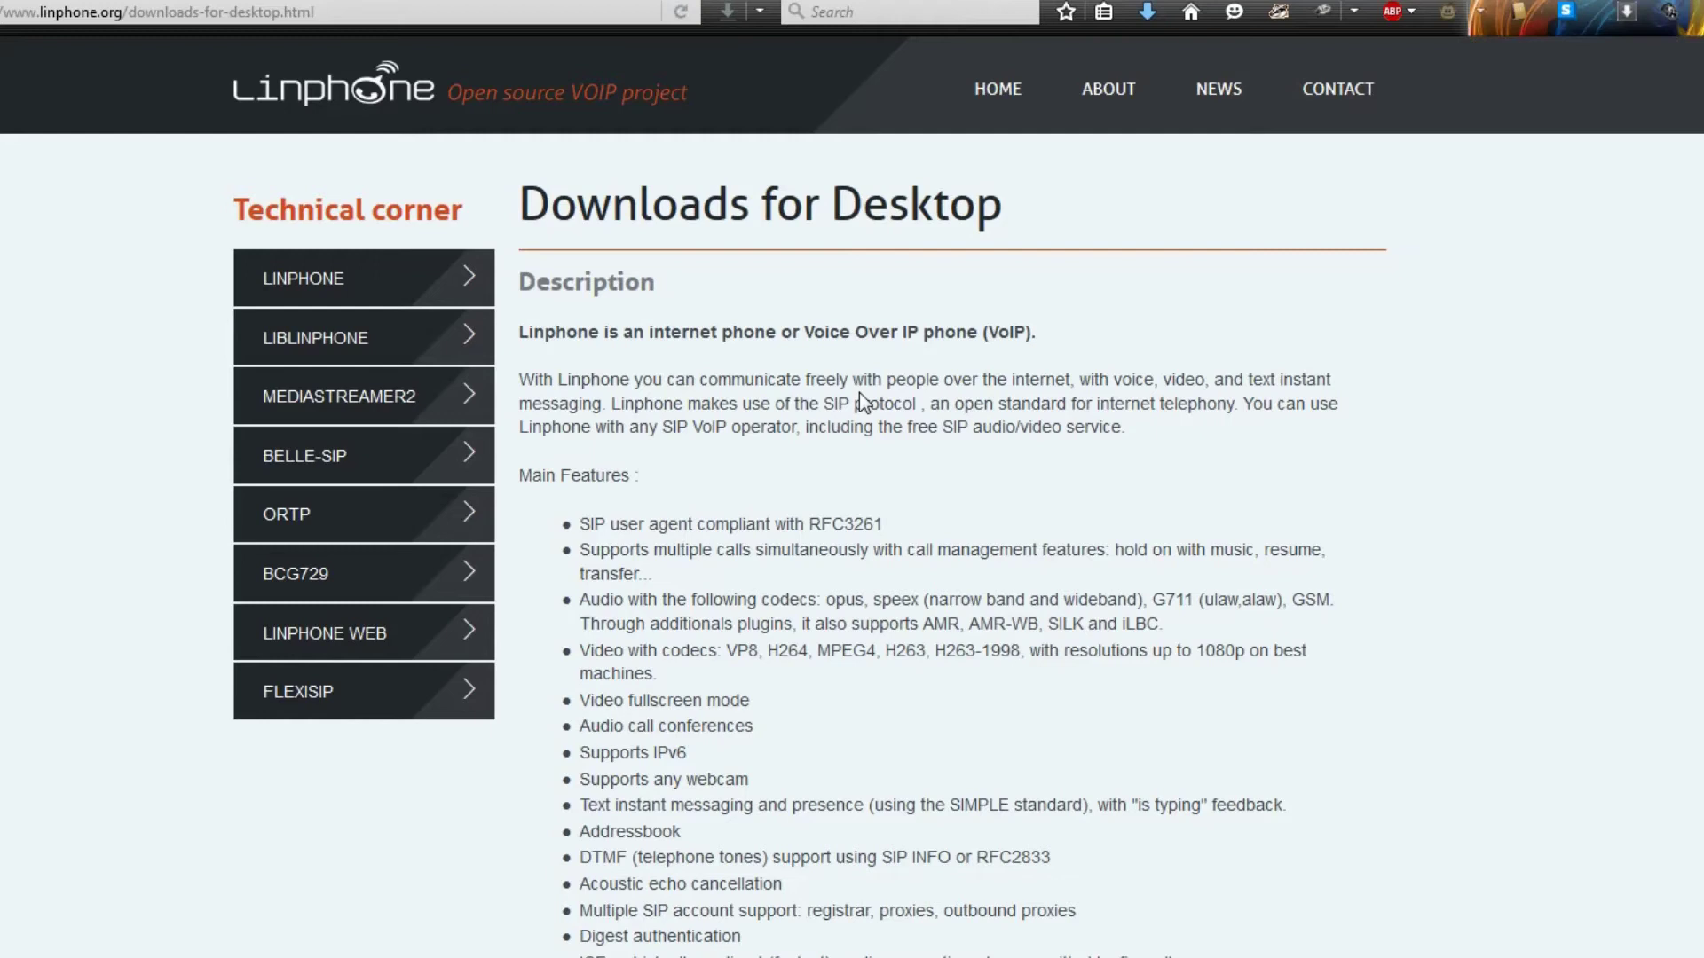
Step: Copy the link address of the Linphone source package download from the Downloads for Desktop page
scroll(860, 395, down, 10)
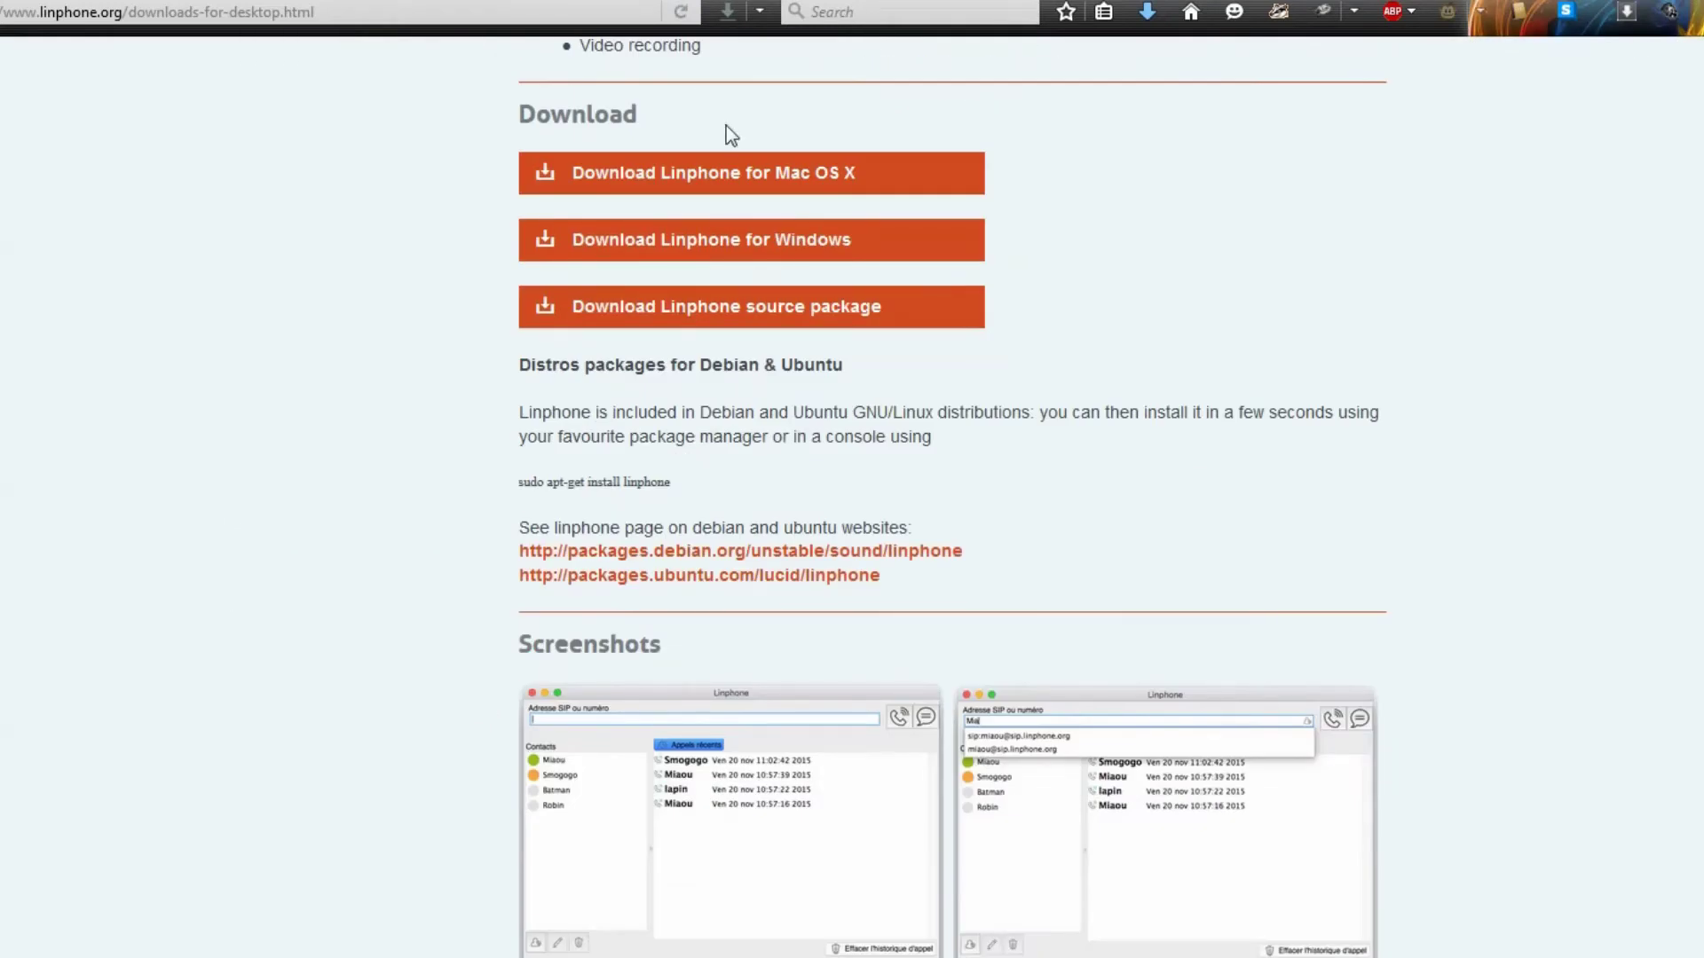
right_click(933, 327)
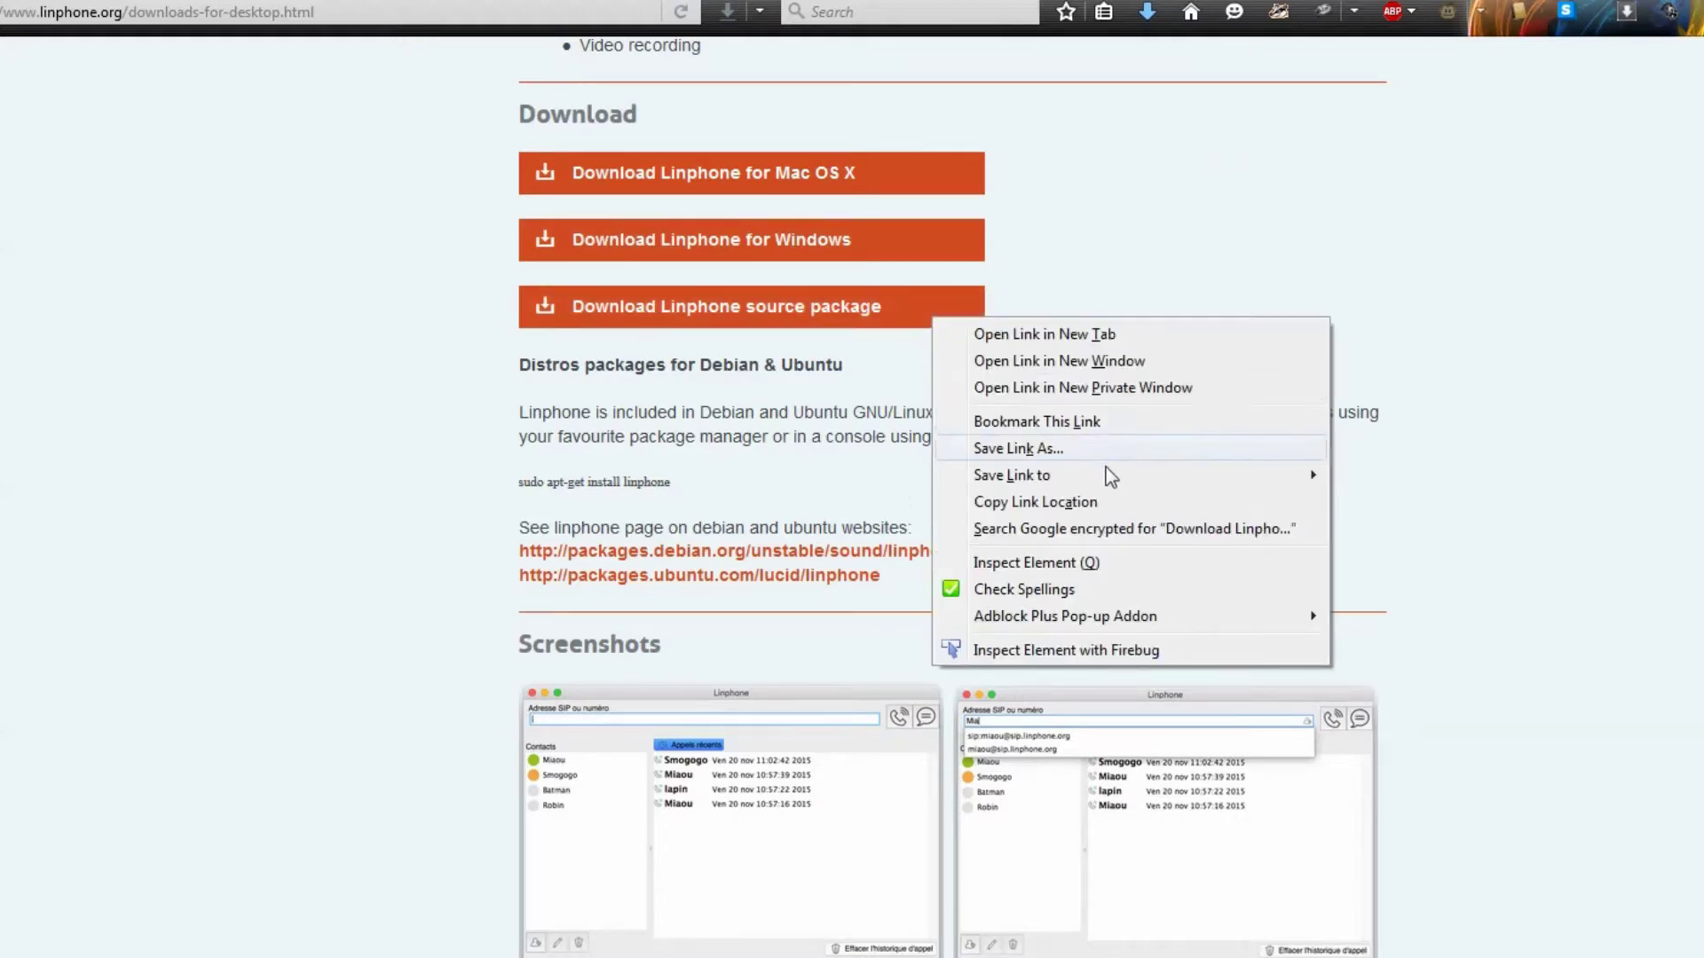
click(1110, 502)
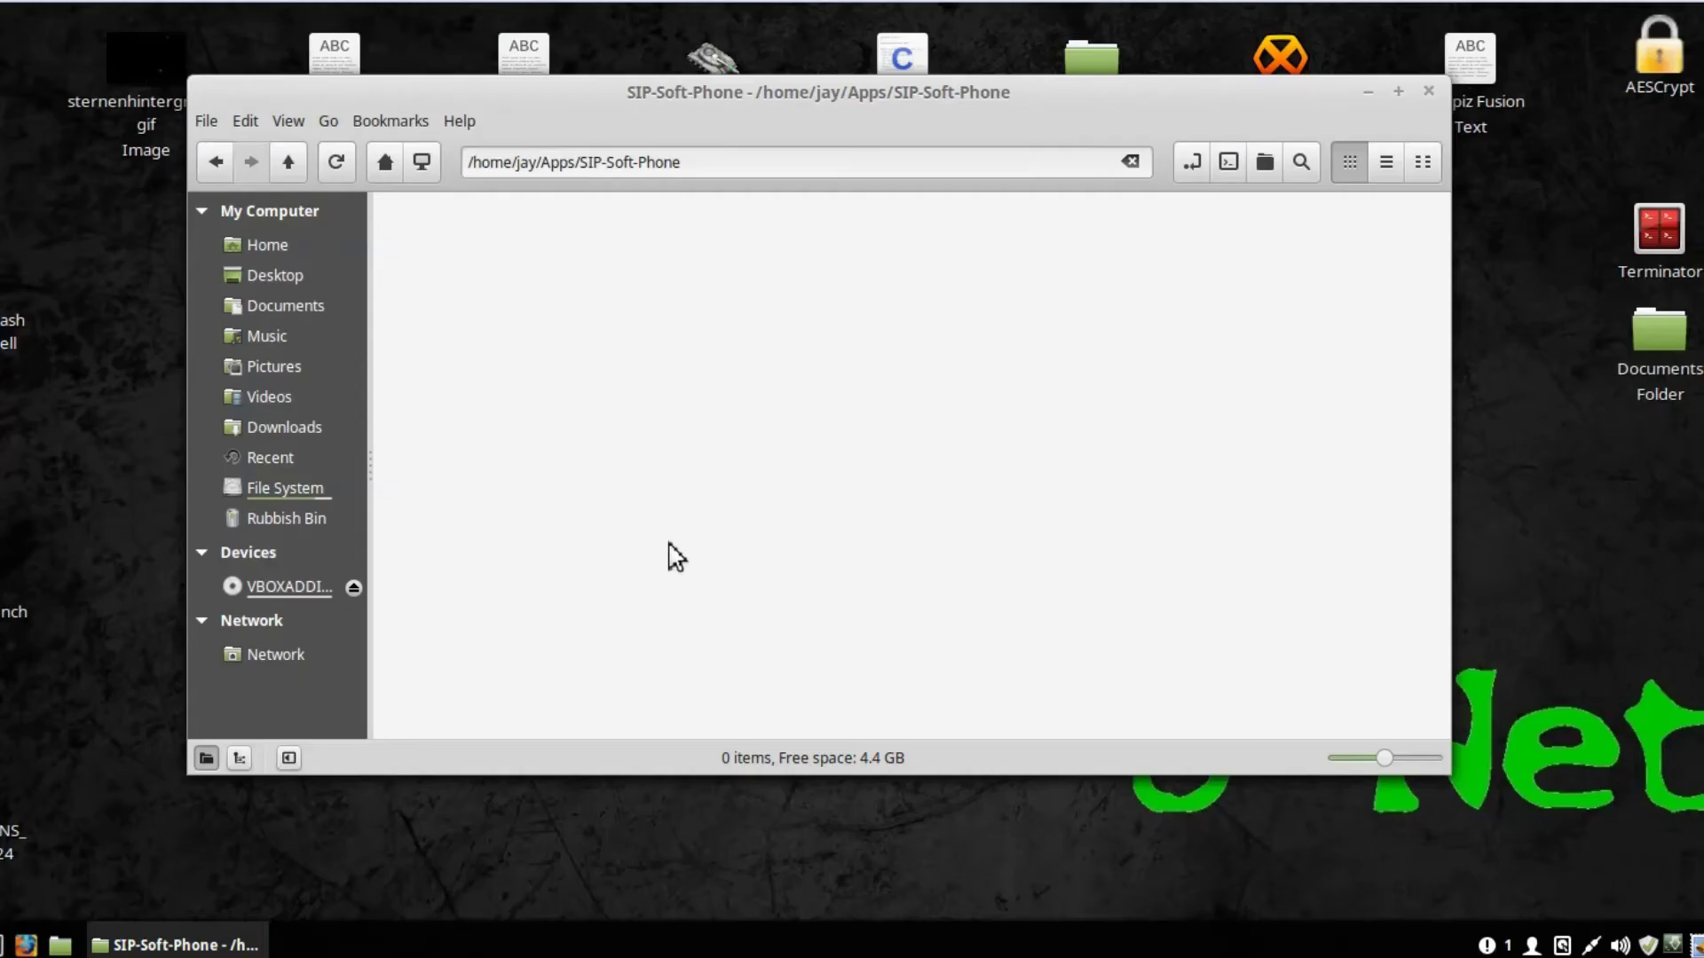
right_click(548, 394)
click(675, 473)
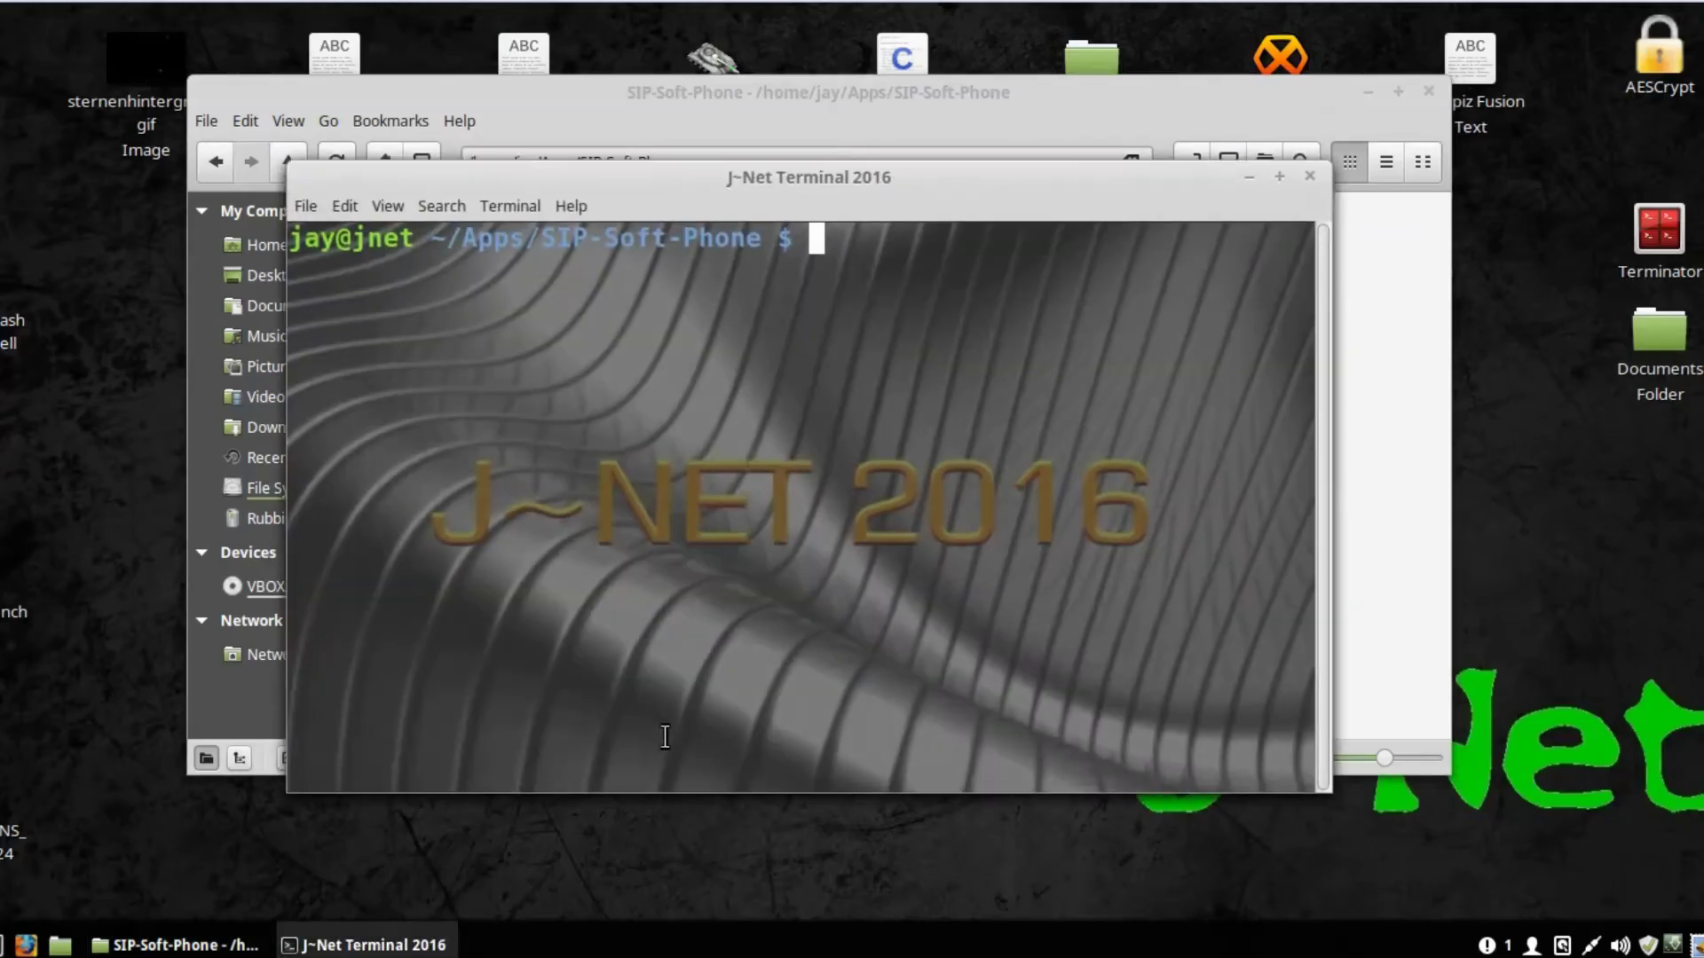
text(wget)
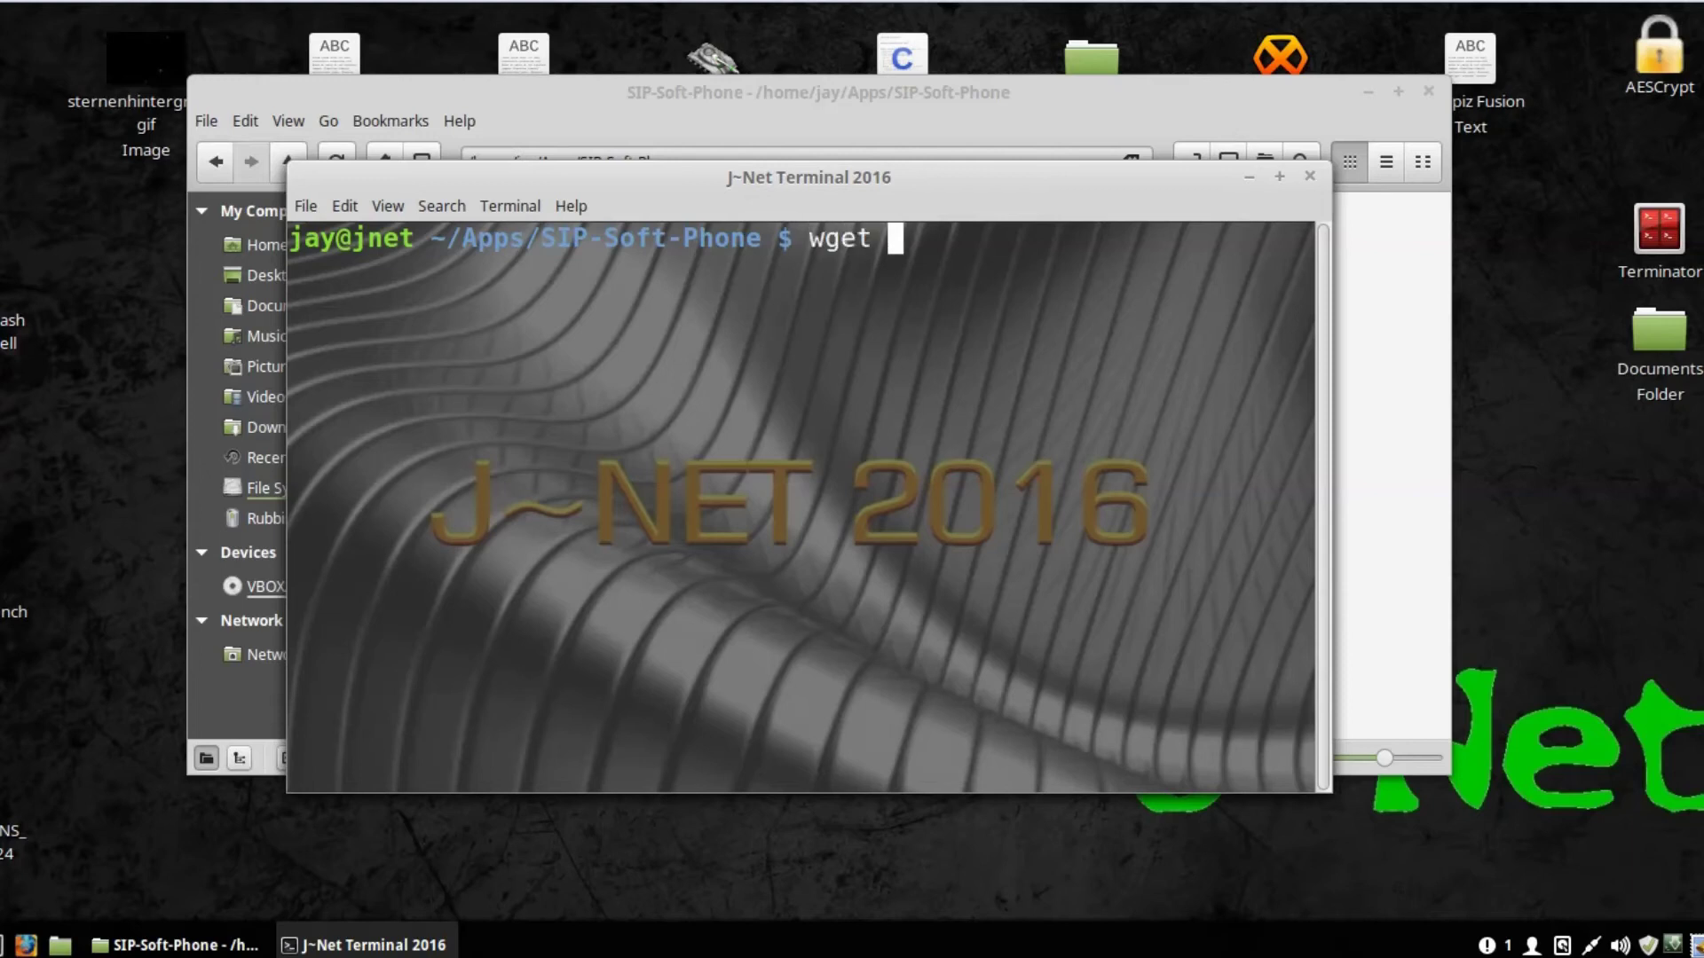
right_click(613, 516)
click(661, 675)
key(Return)
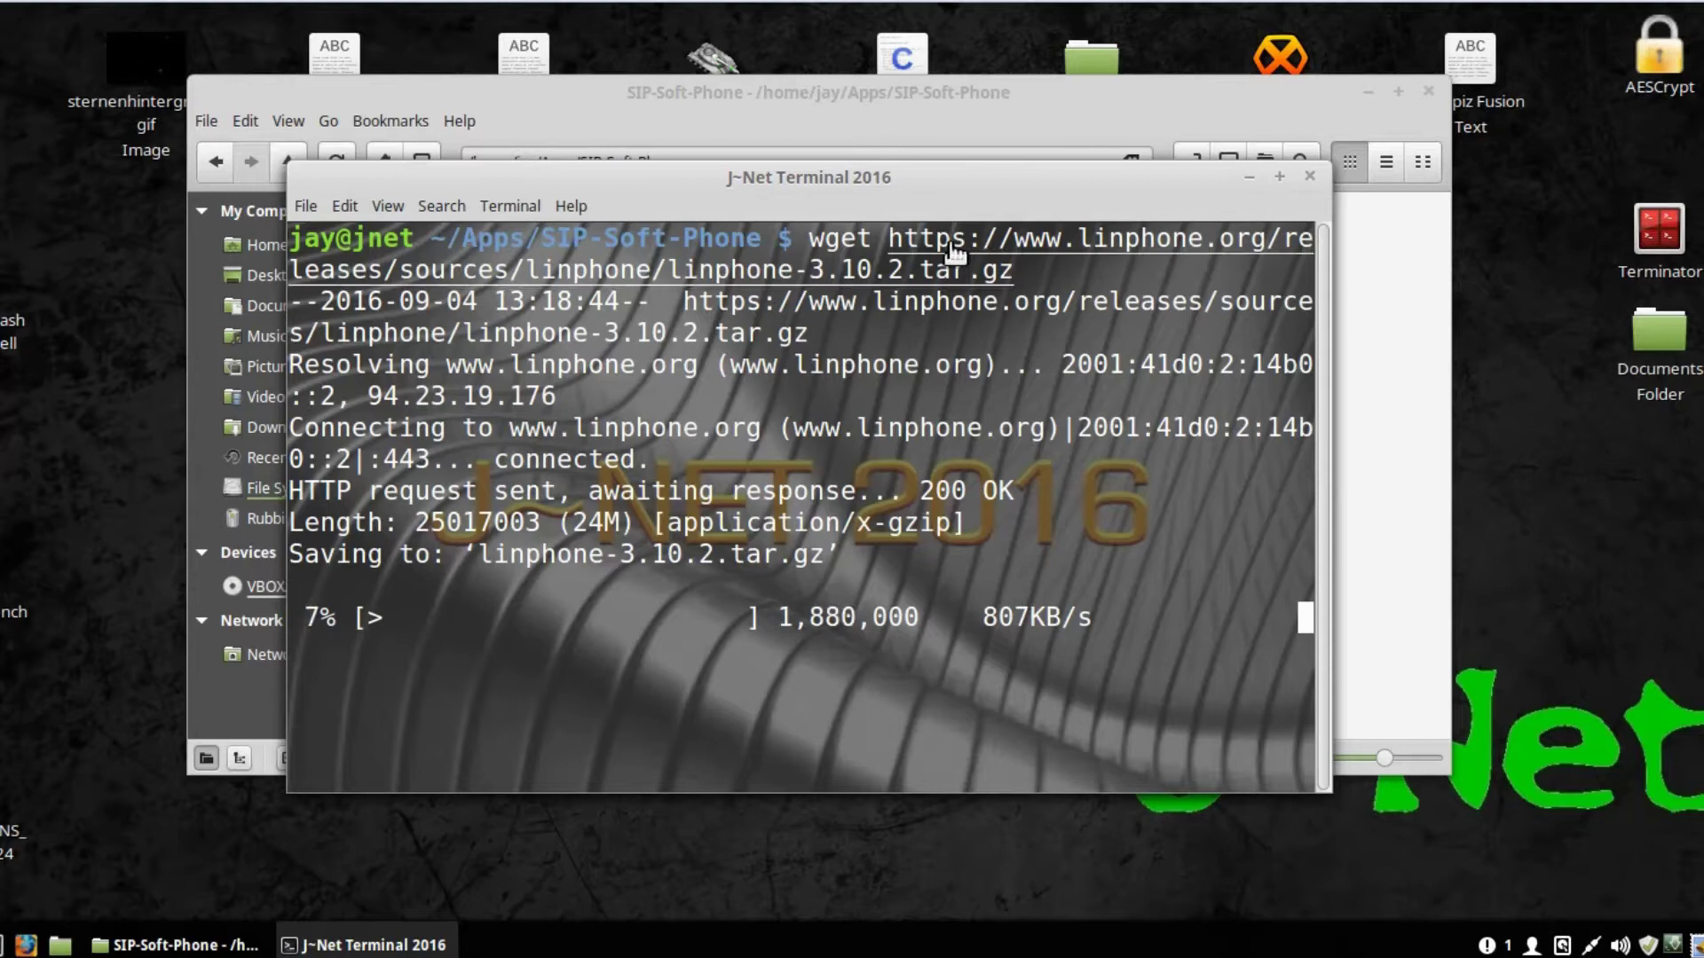
drag(809, 238, 1070, 273)
click(1039, 276)
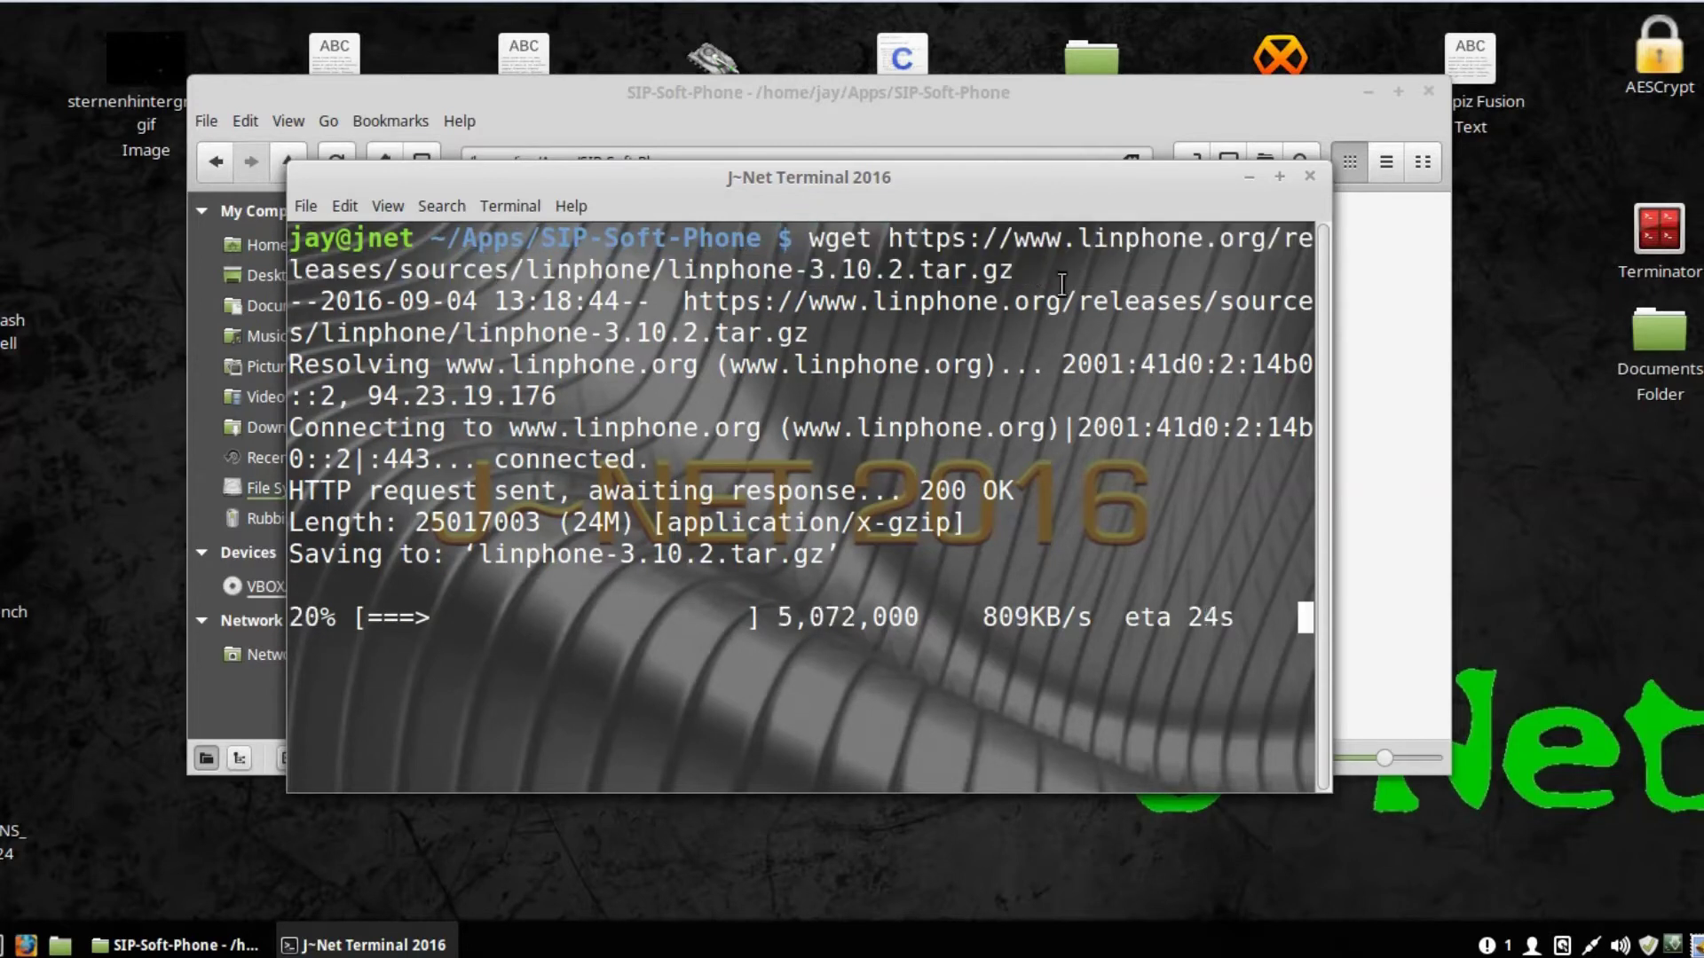
Step: Create an empty document named Notes.txt in the SIP-Soft-Phone folder and open it for editing
click(1350, 350)
right_click(788, 340)
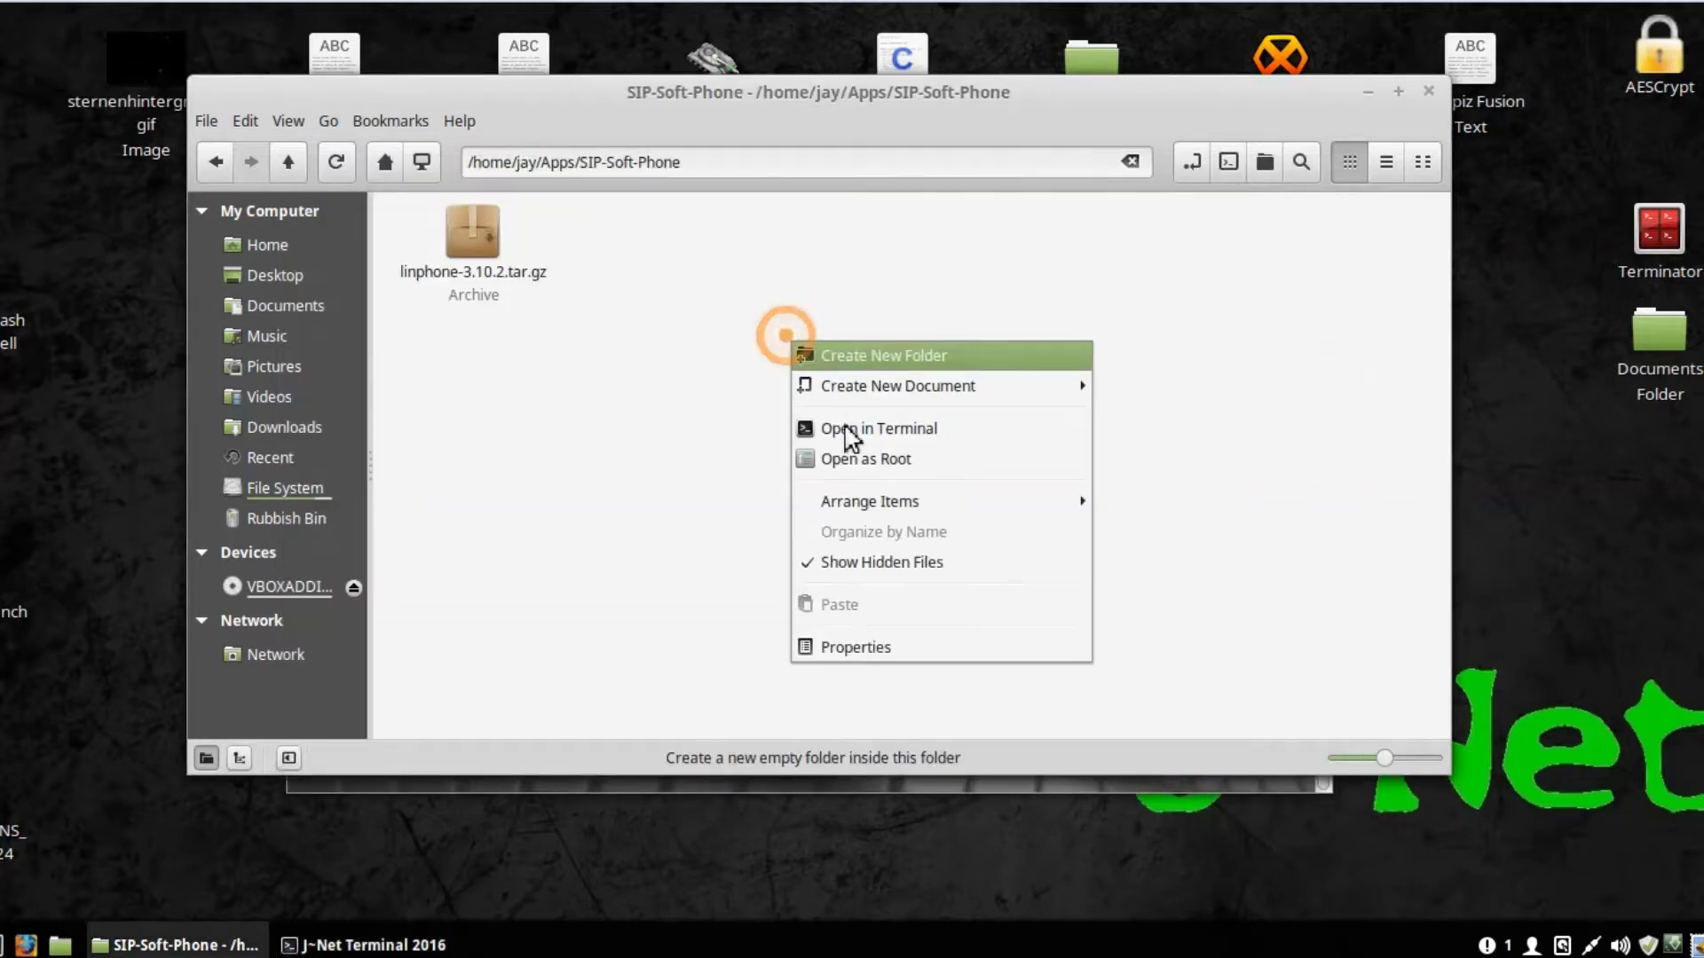
mouse_move(1030, 387)
click(1176, 424)
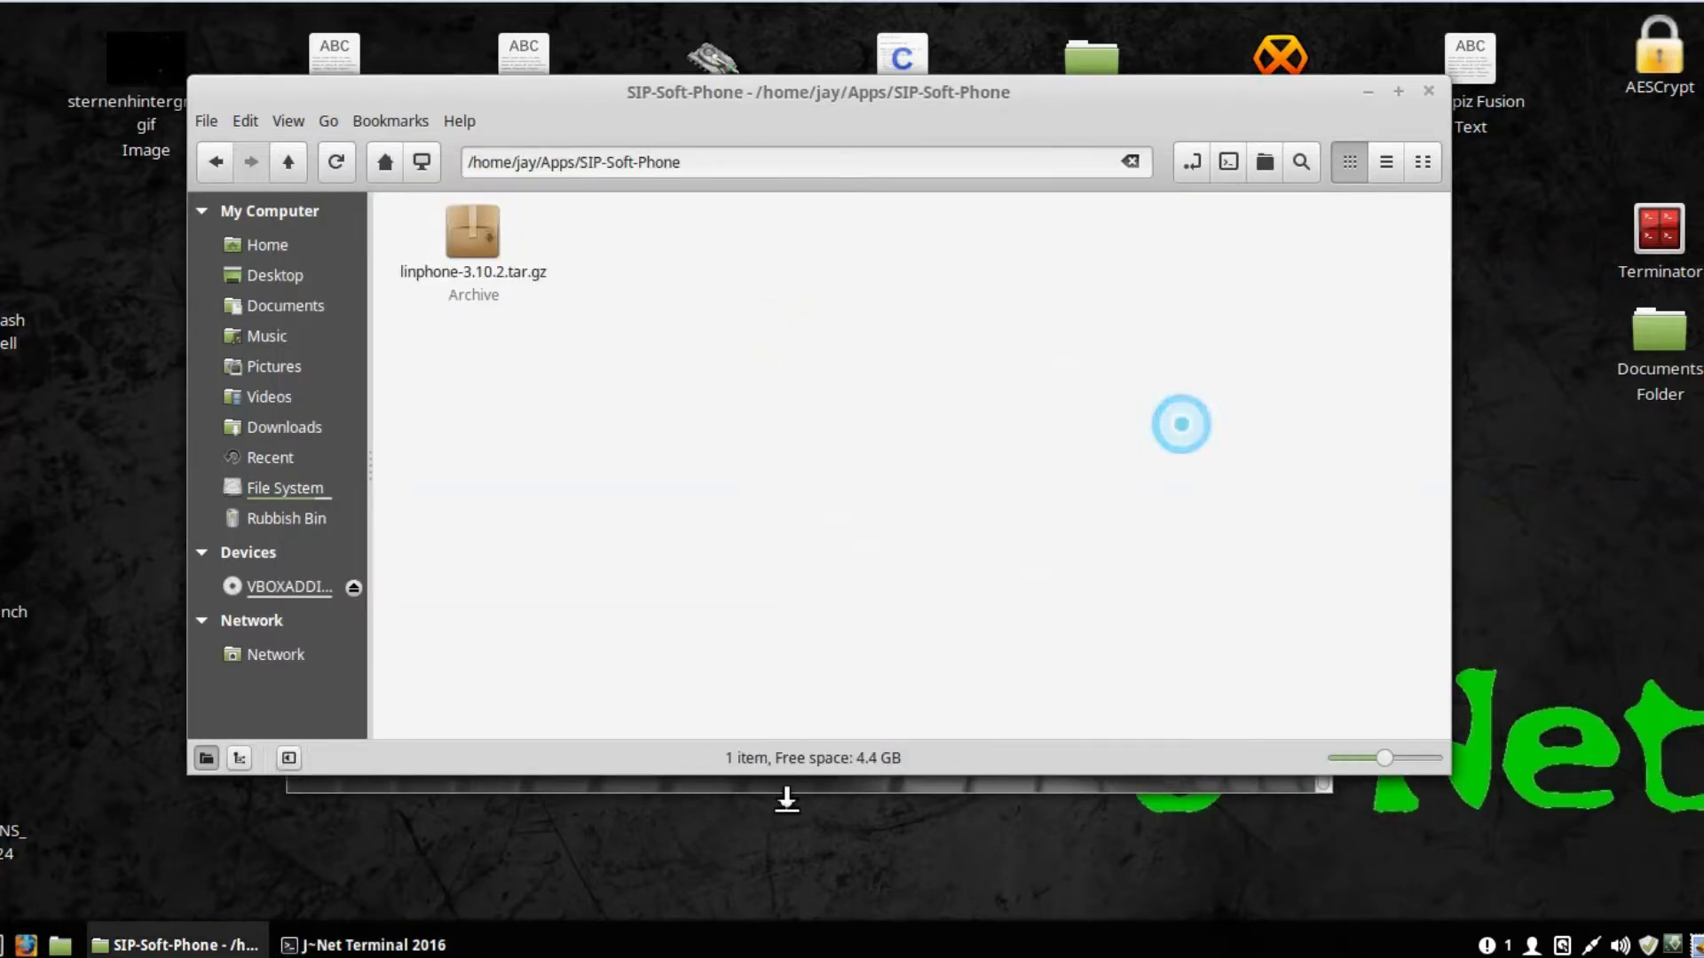
text(Notes.txt)
key(Return)
key(Return)
Step: Paste the copied source archive link into Notes.txt and insert five blank lines above it
key(ctrl+v)
key(Return)
key(Return)
key(Return)
key(Return)
key(Return)
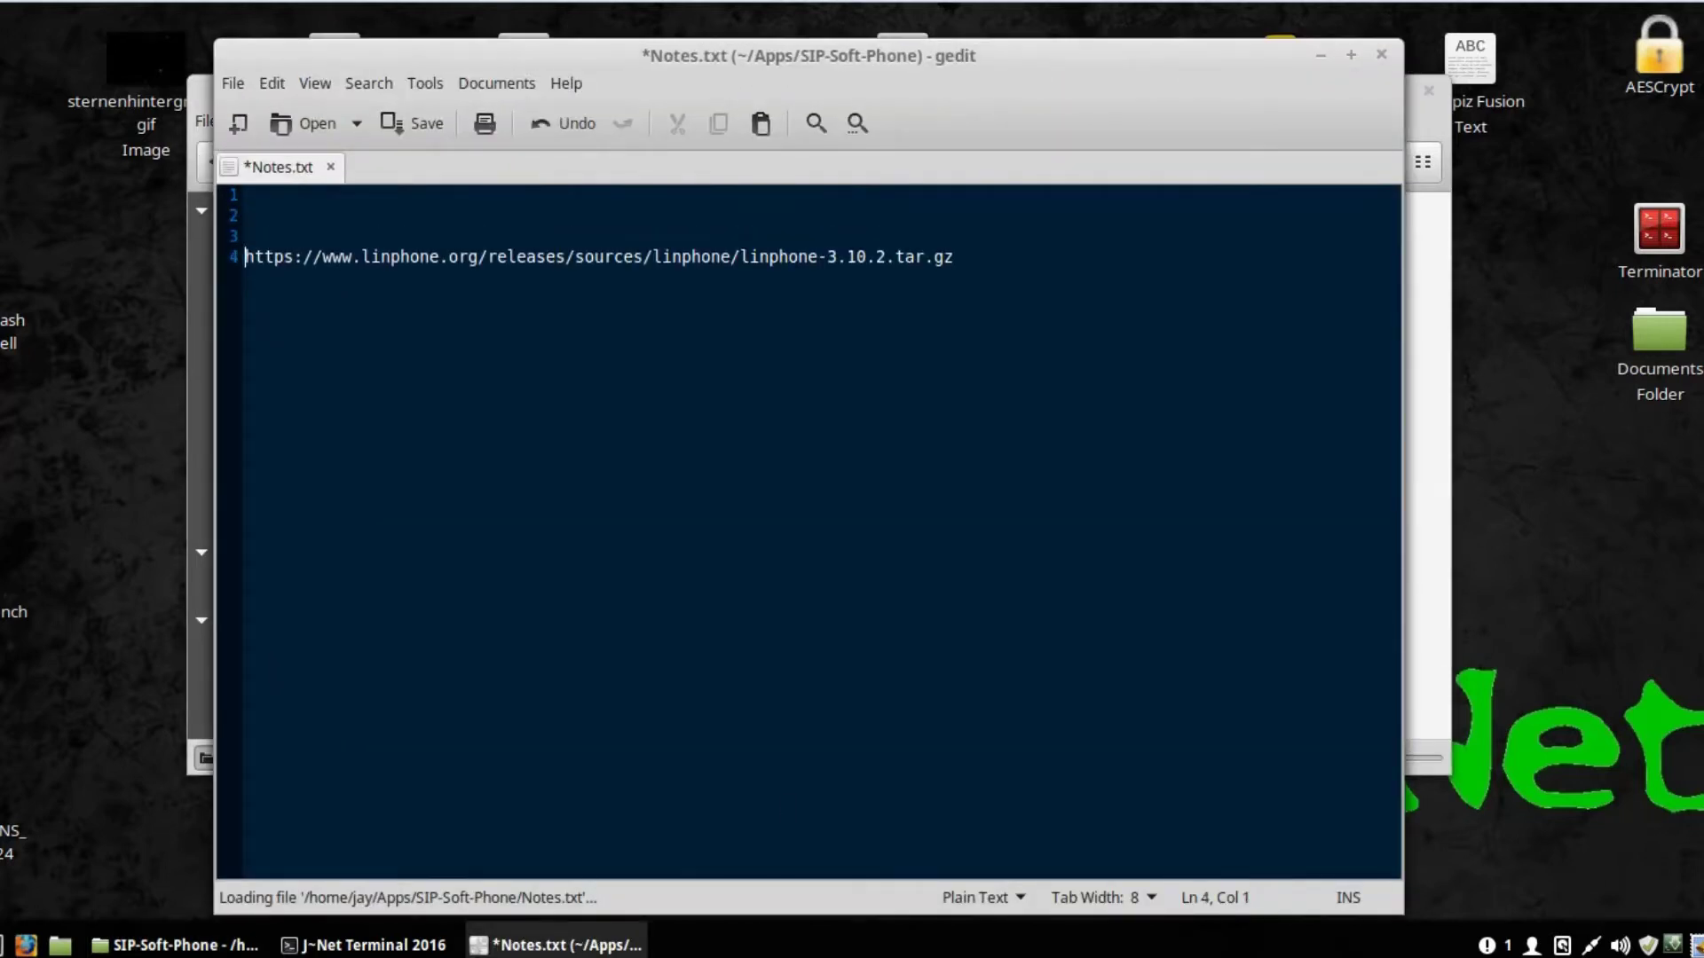
key(Delete)
key(Delete)
key(Delete)
key(Delete)
key(Delete)
key(Delete)
key(Delete)
key(Delete)
key(Delete)
key(Delete)
key(Delete)
key(Delete)
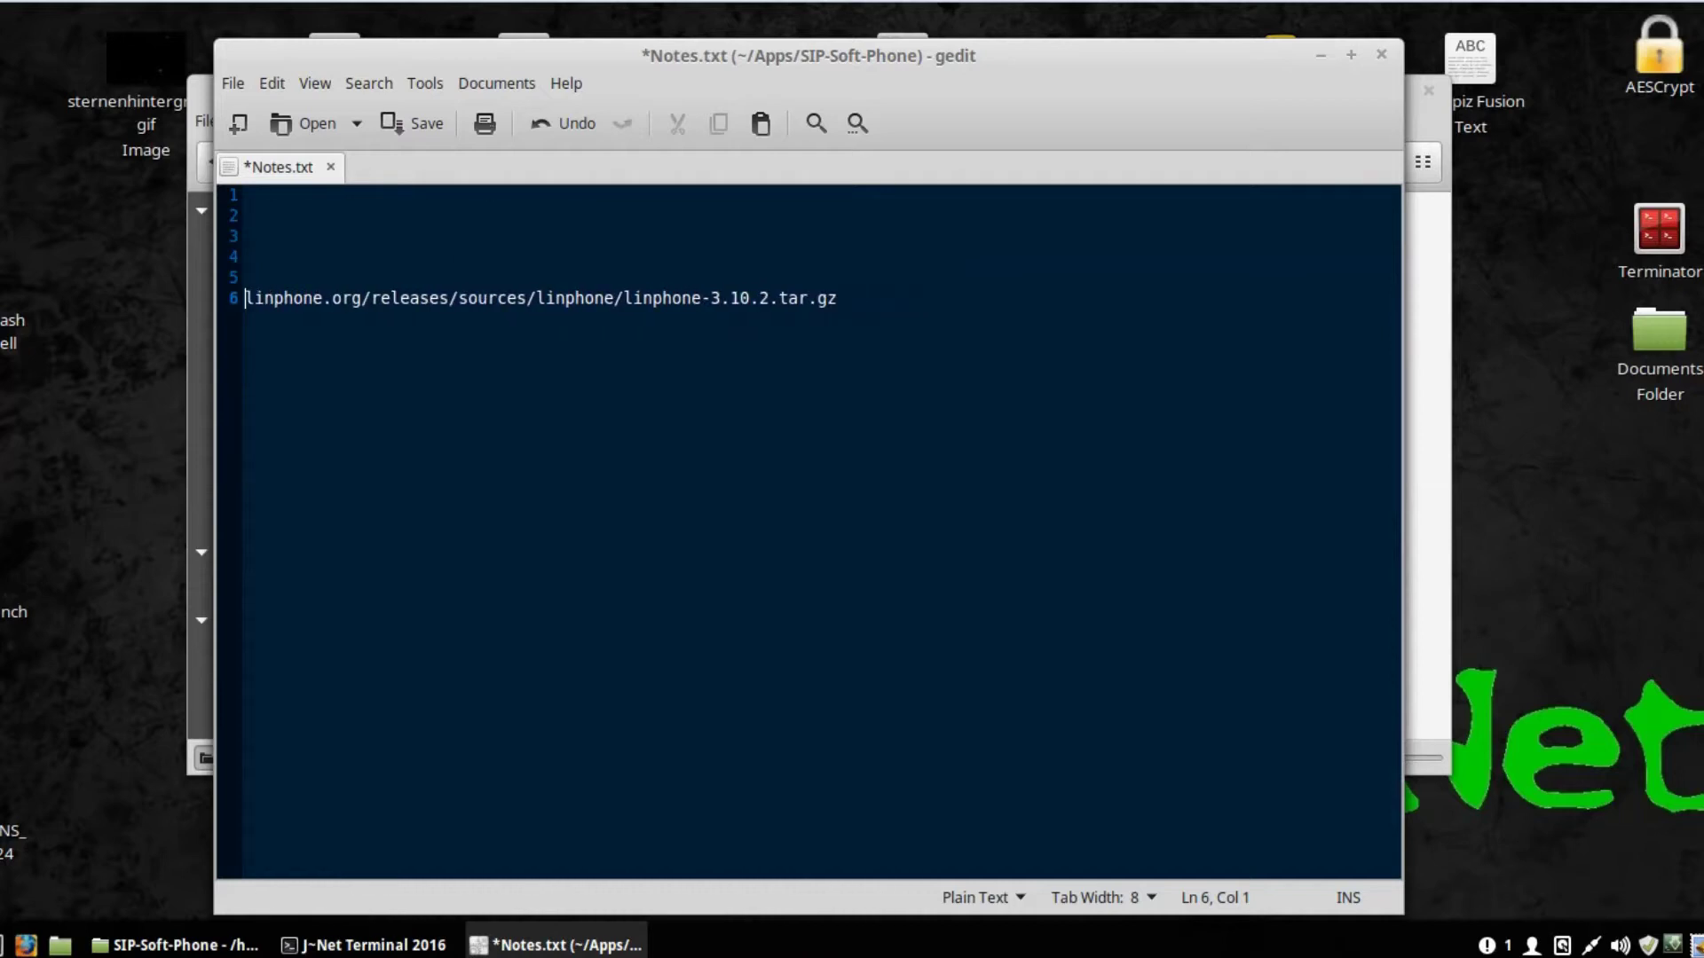
text(wget)
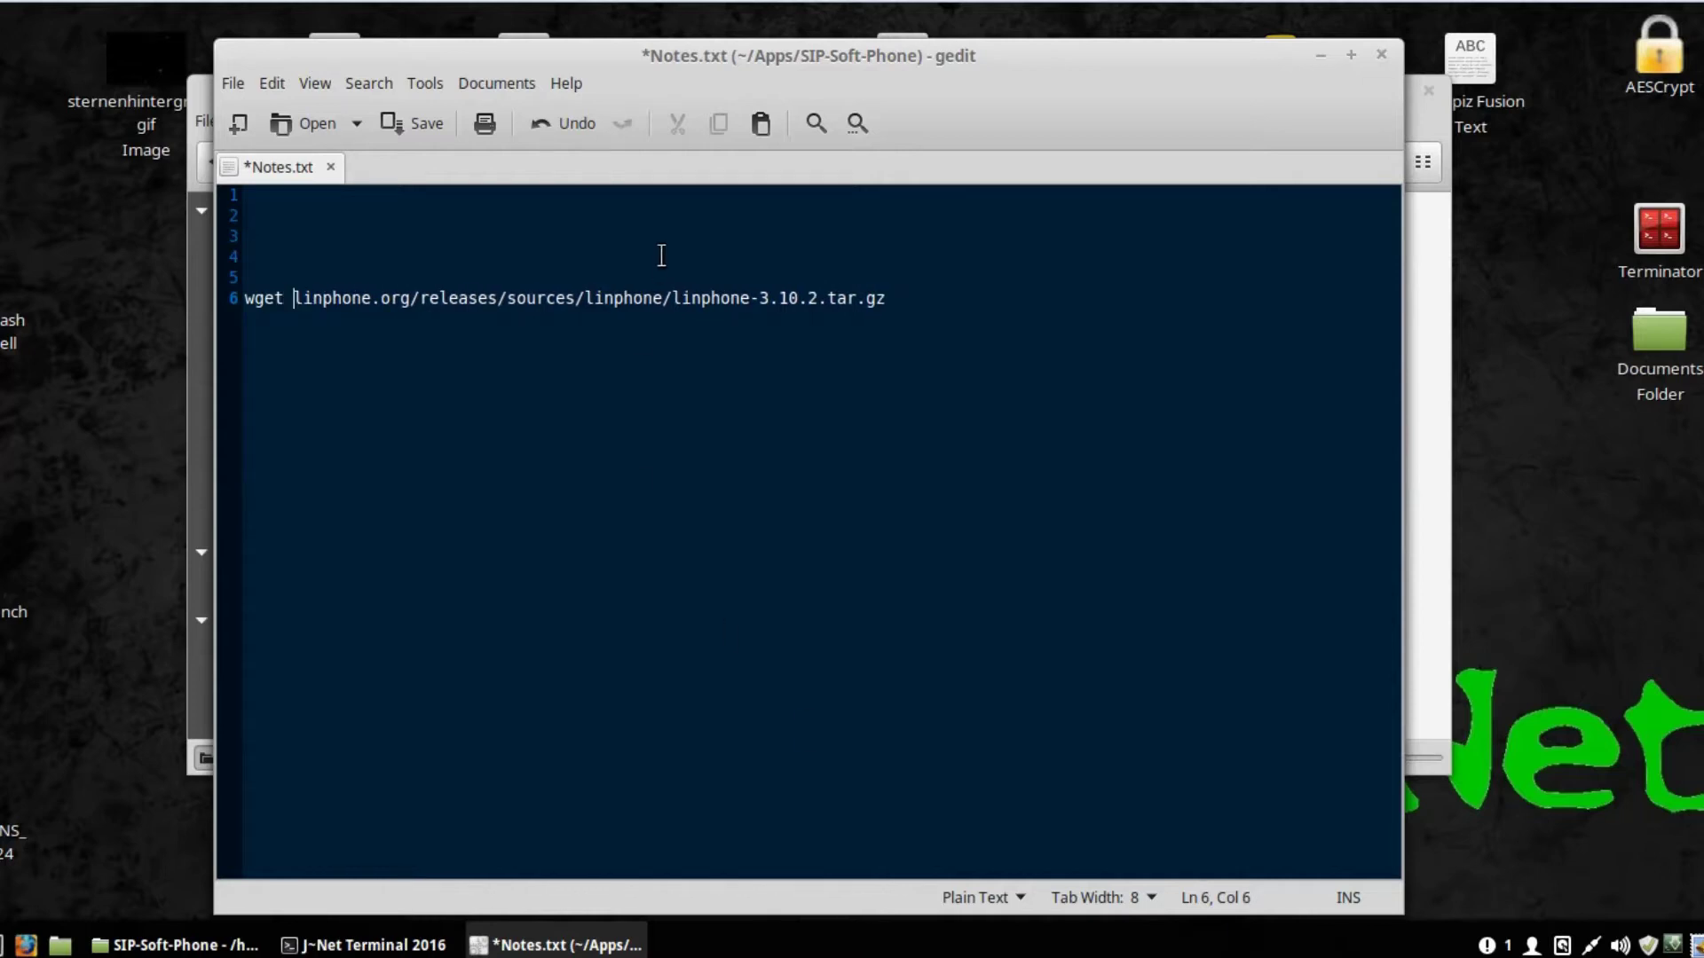
click(418, 138)
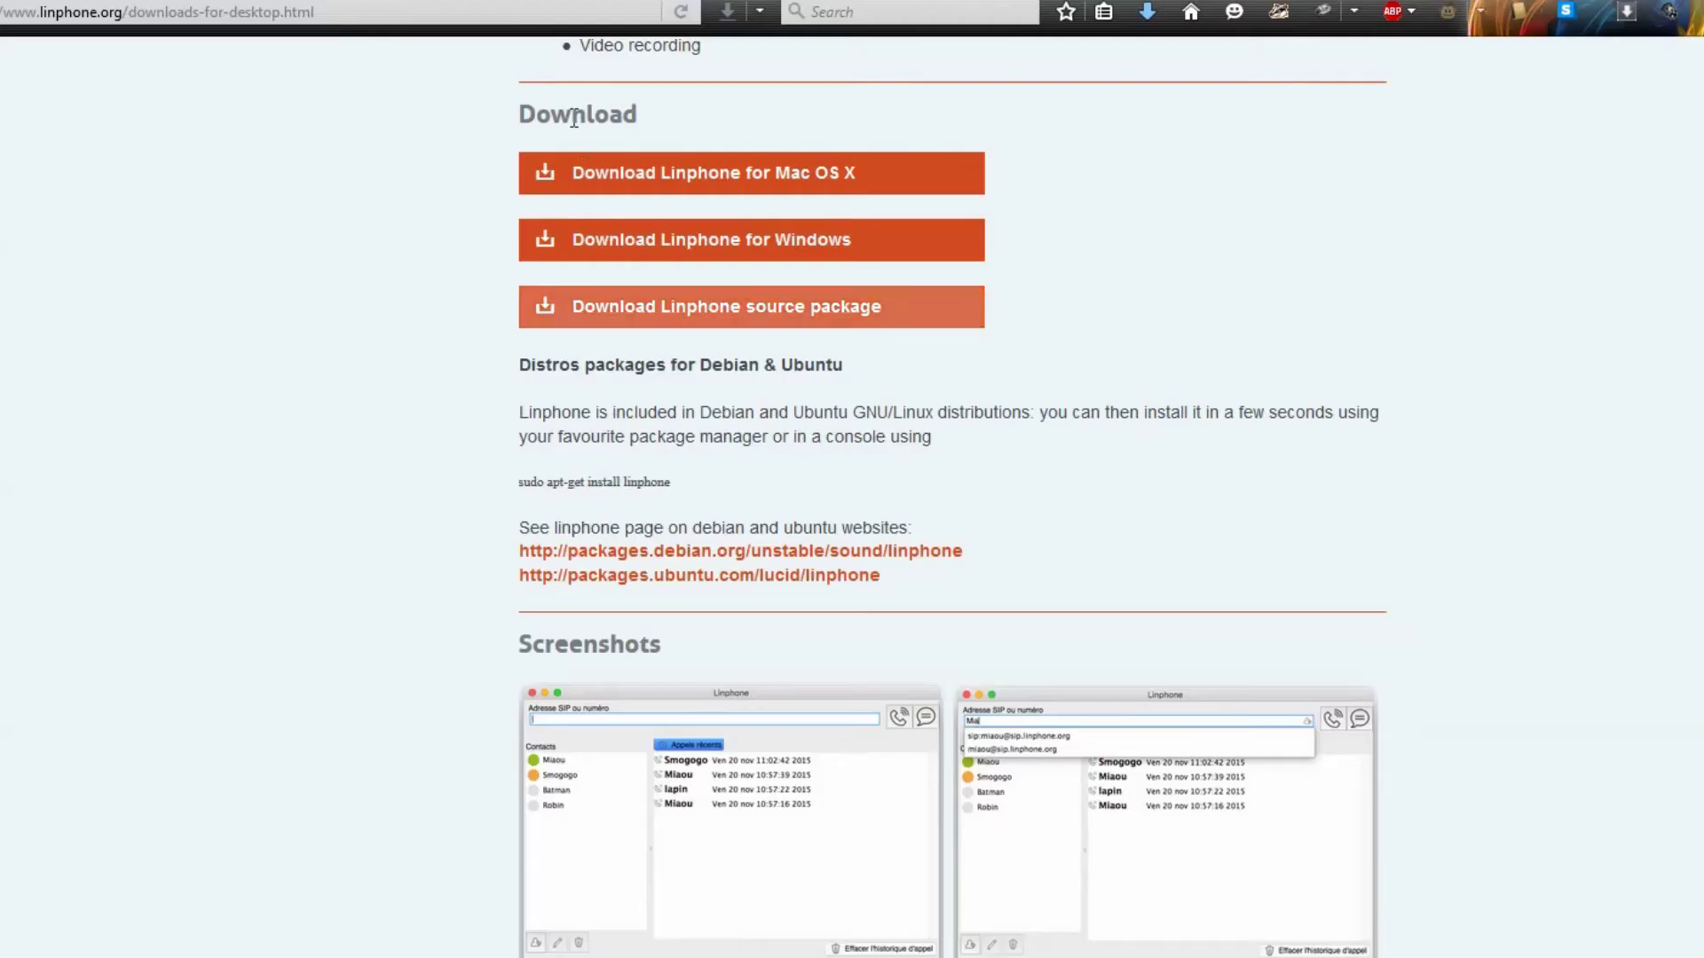
Step: Switch to the web browser and copy the address of the Linphone desktop downloads page
click(554, 12)
right_click(554, 12)
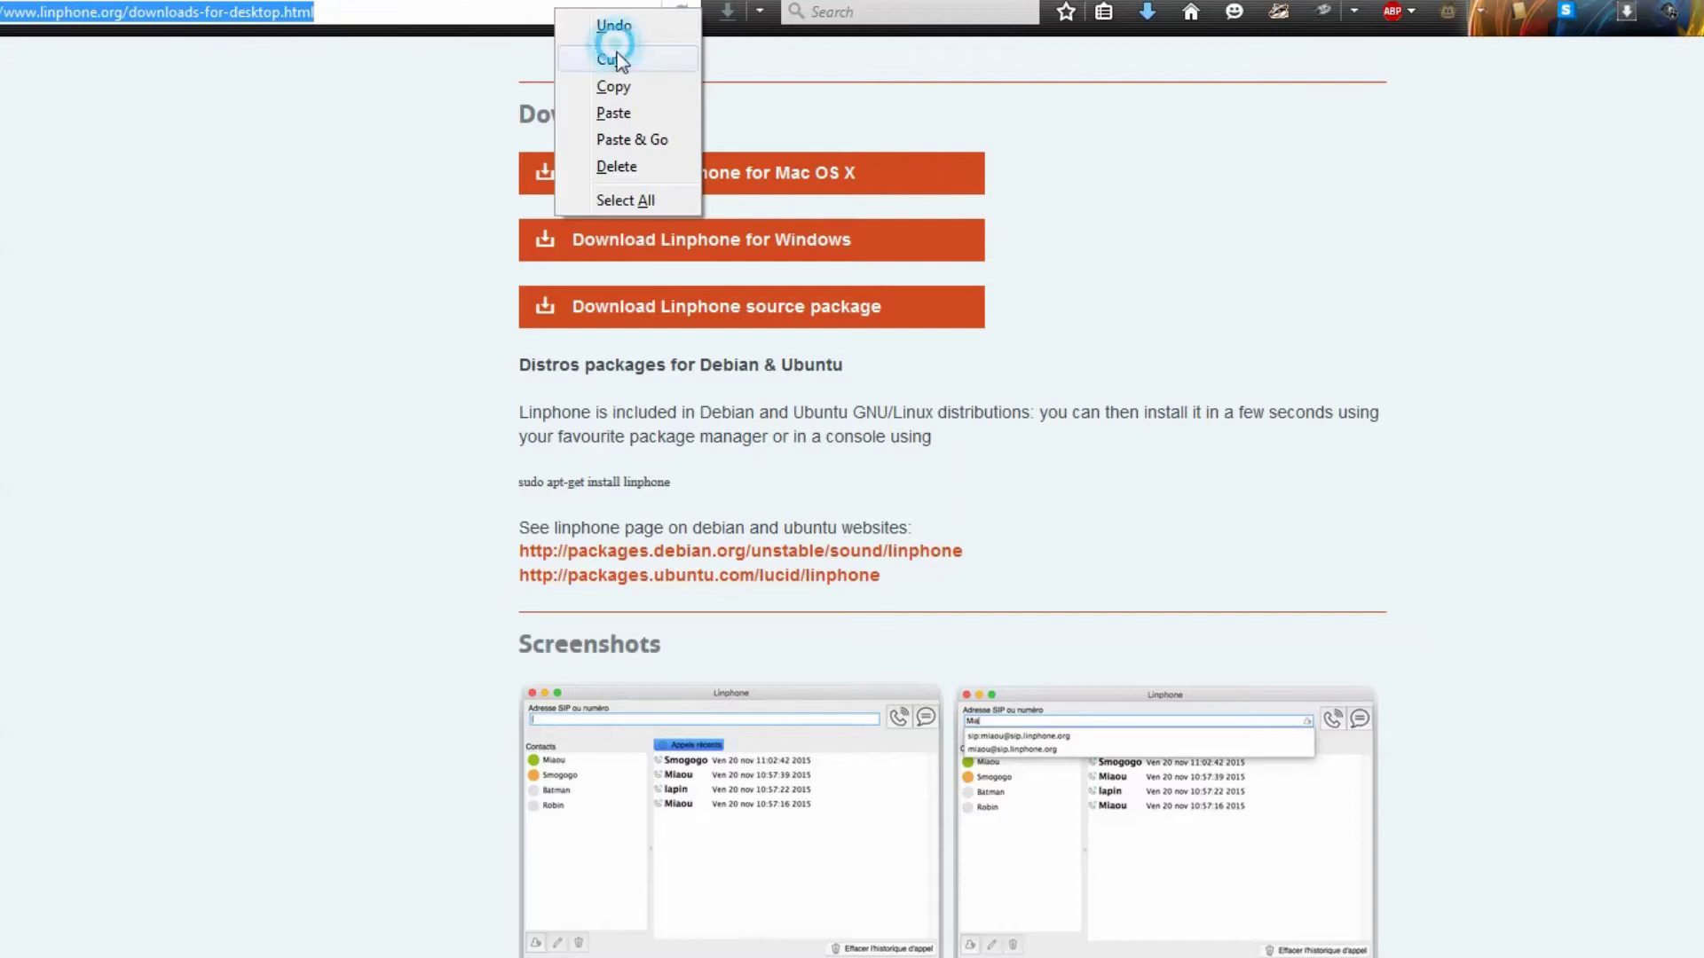
click(603, 51)
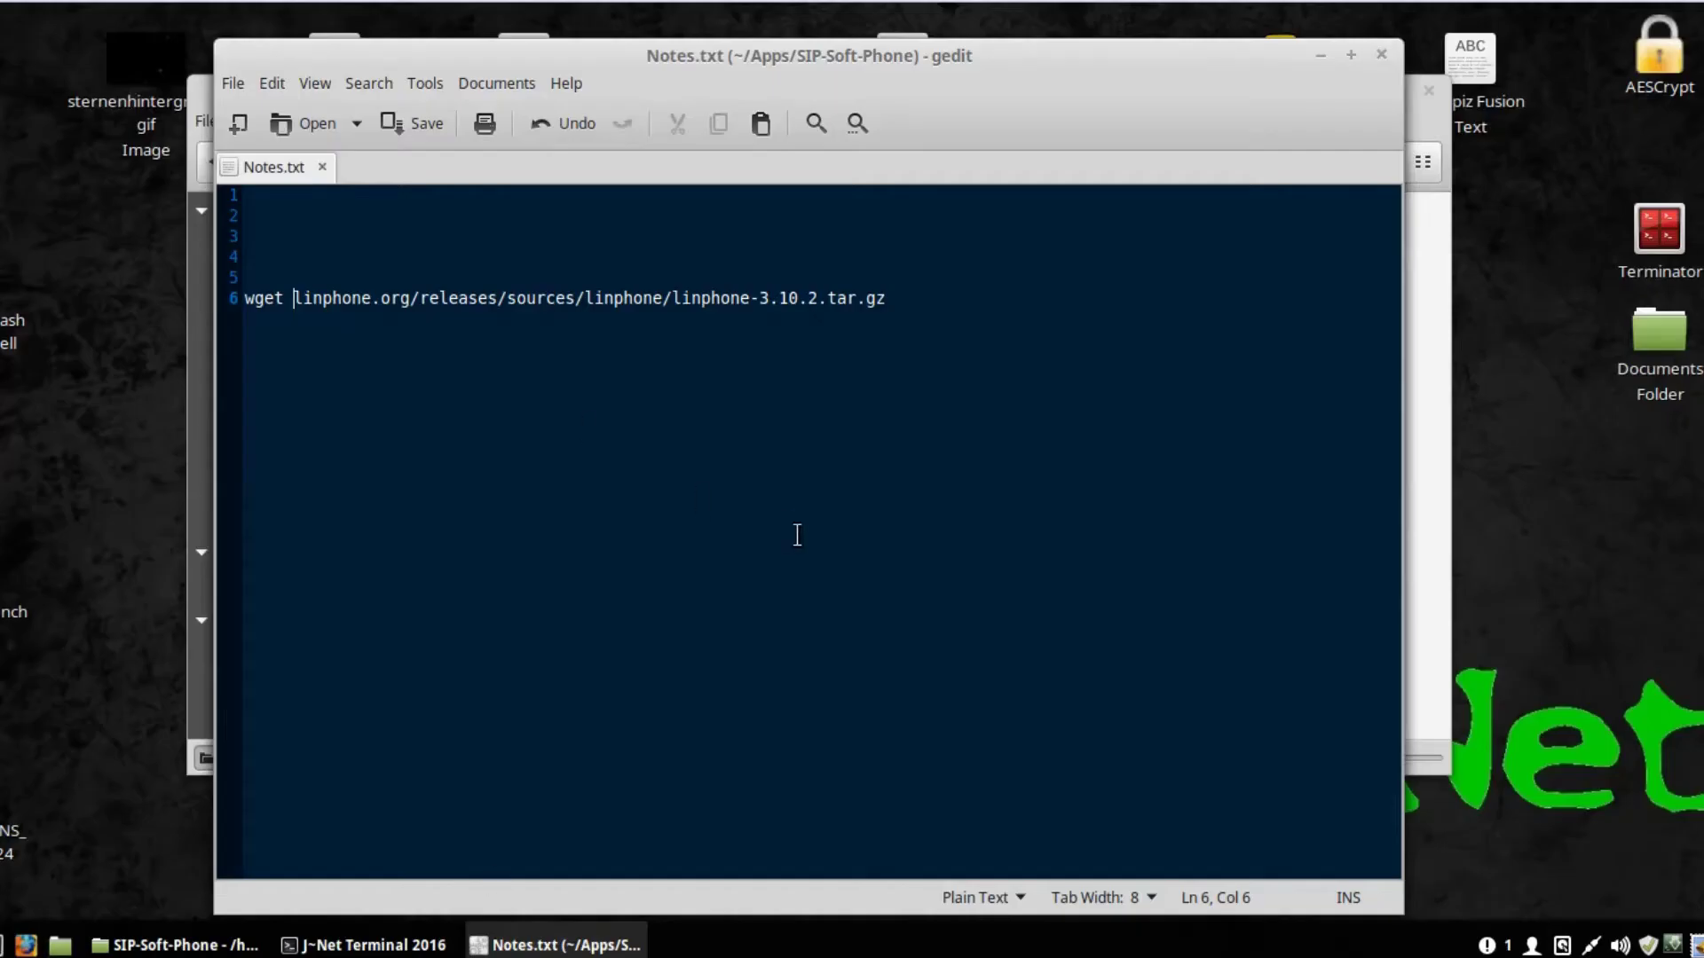
Step: Below the wget line in Notes.txt, add the line "Or visit" and paste the downloads page address under it
key(End)
key(Return)
key(Return)
key(Return)
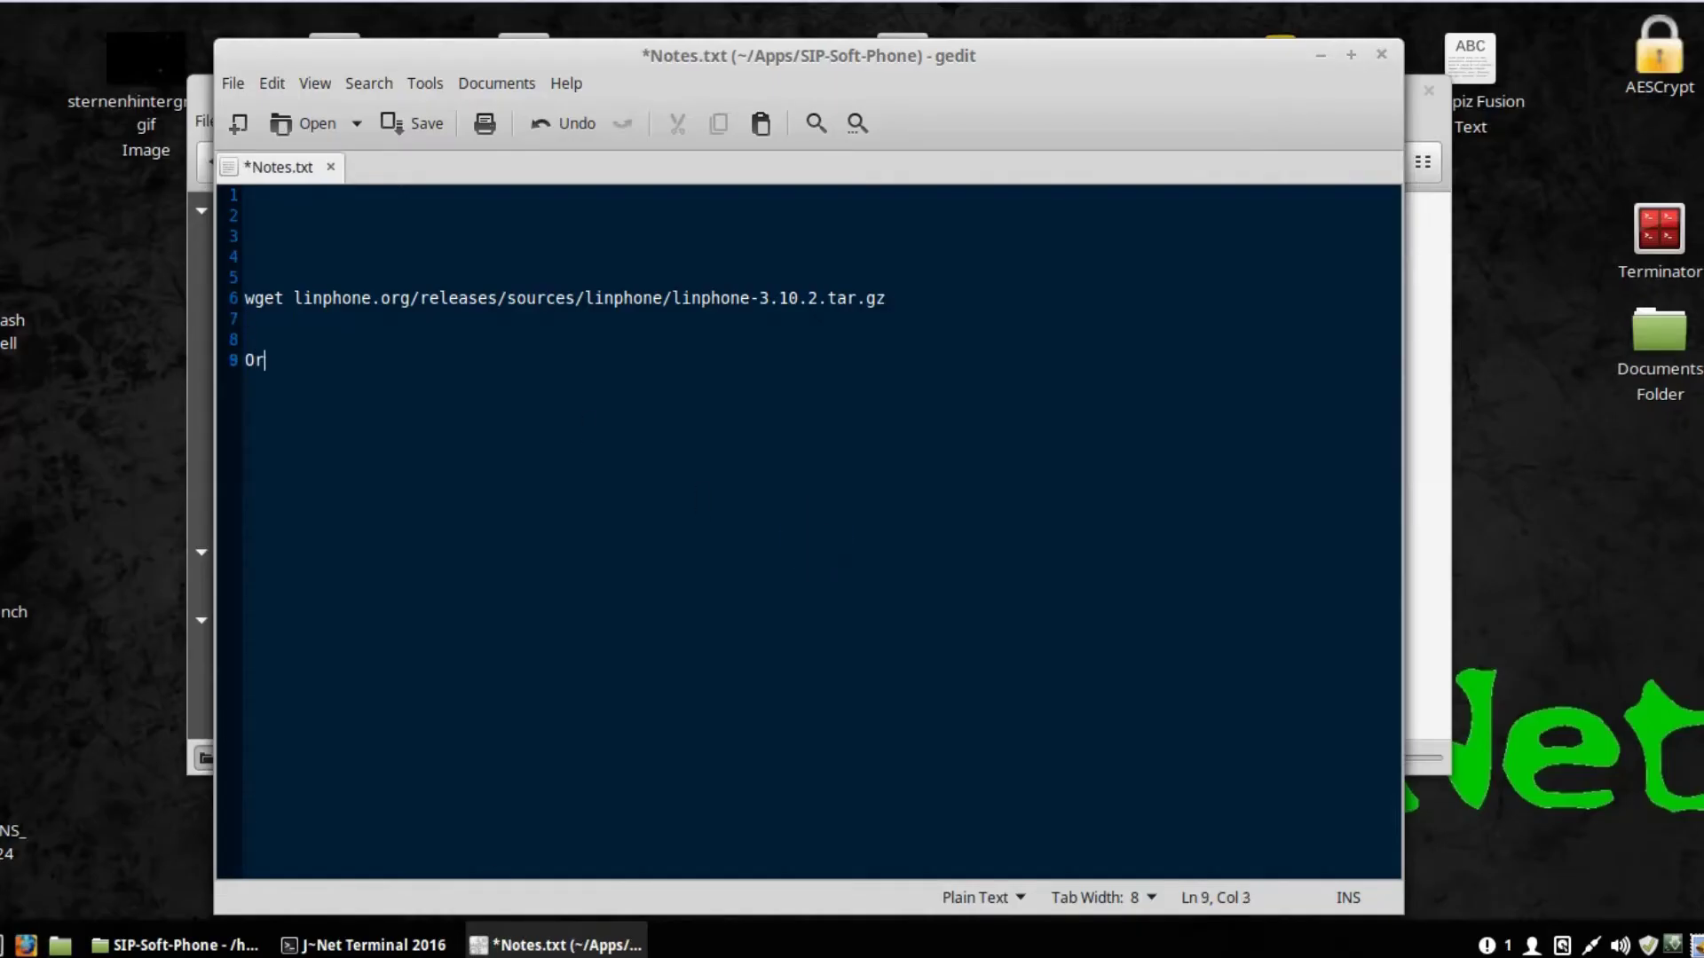
text(Or visit)
key(Return)
key(Return)
key(ctrl+v)
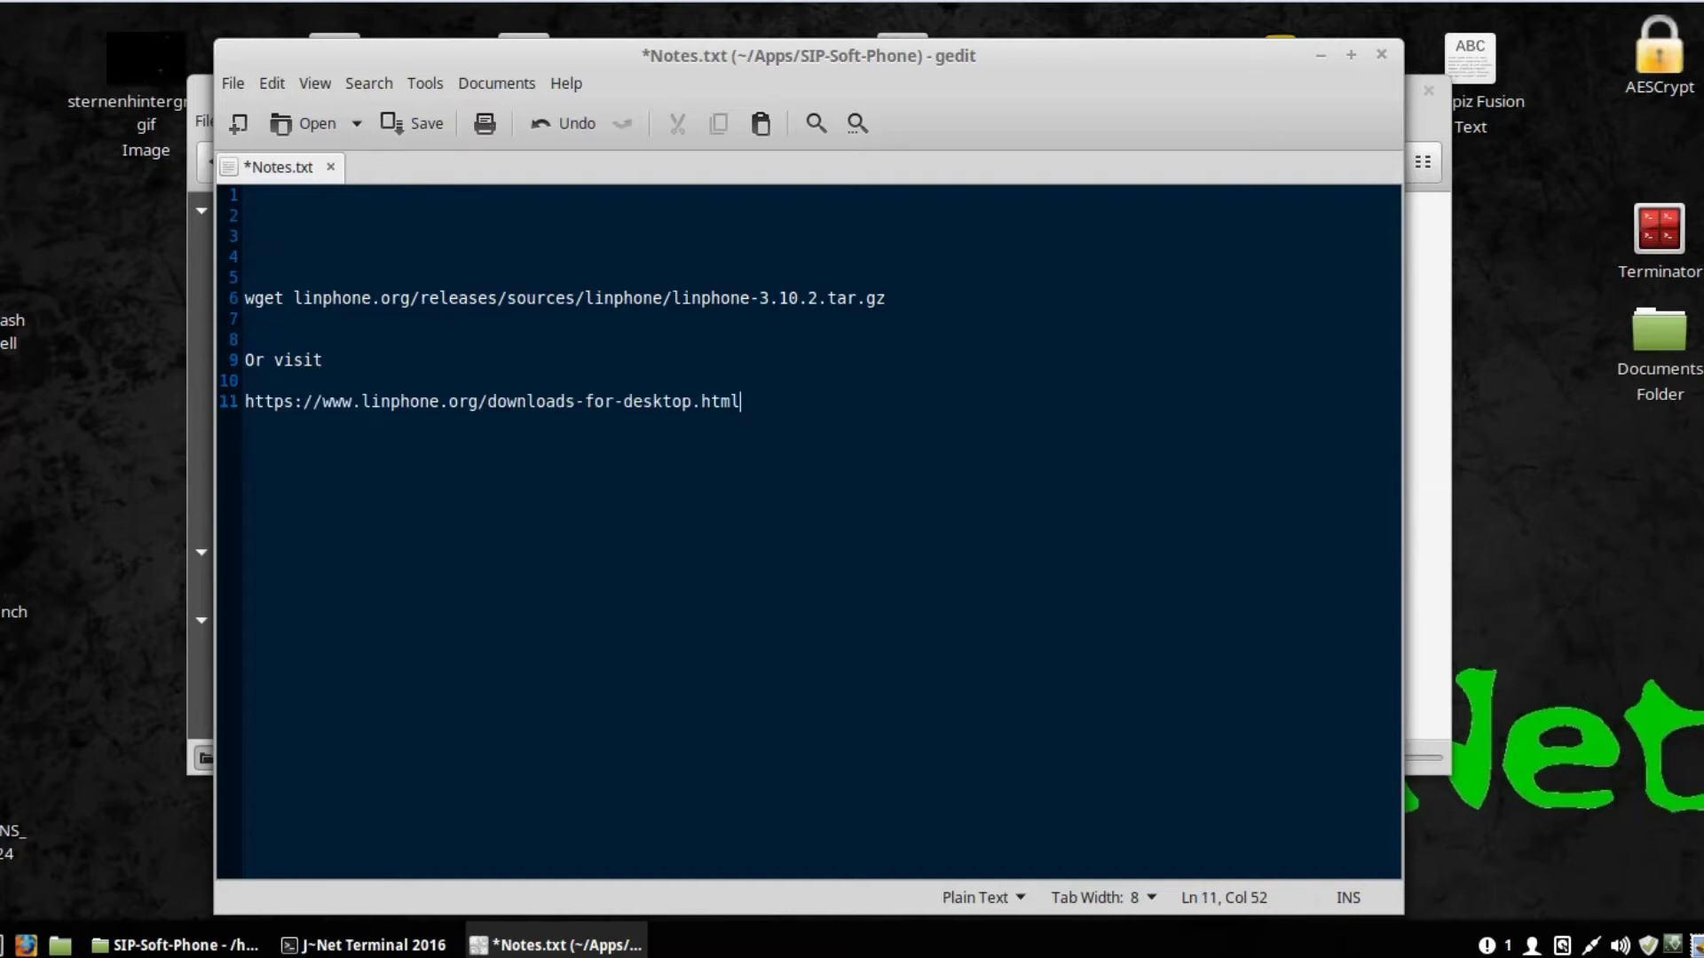
Step: Shorten the pasted page address to linphone.org/downloads-for-desktop.html, then save and minimize Notes.txt
drag(363, 404, 249, 404)
key(BackSpace)
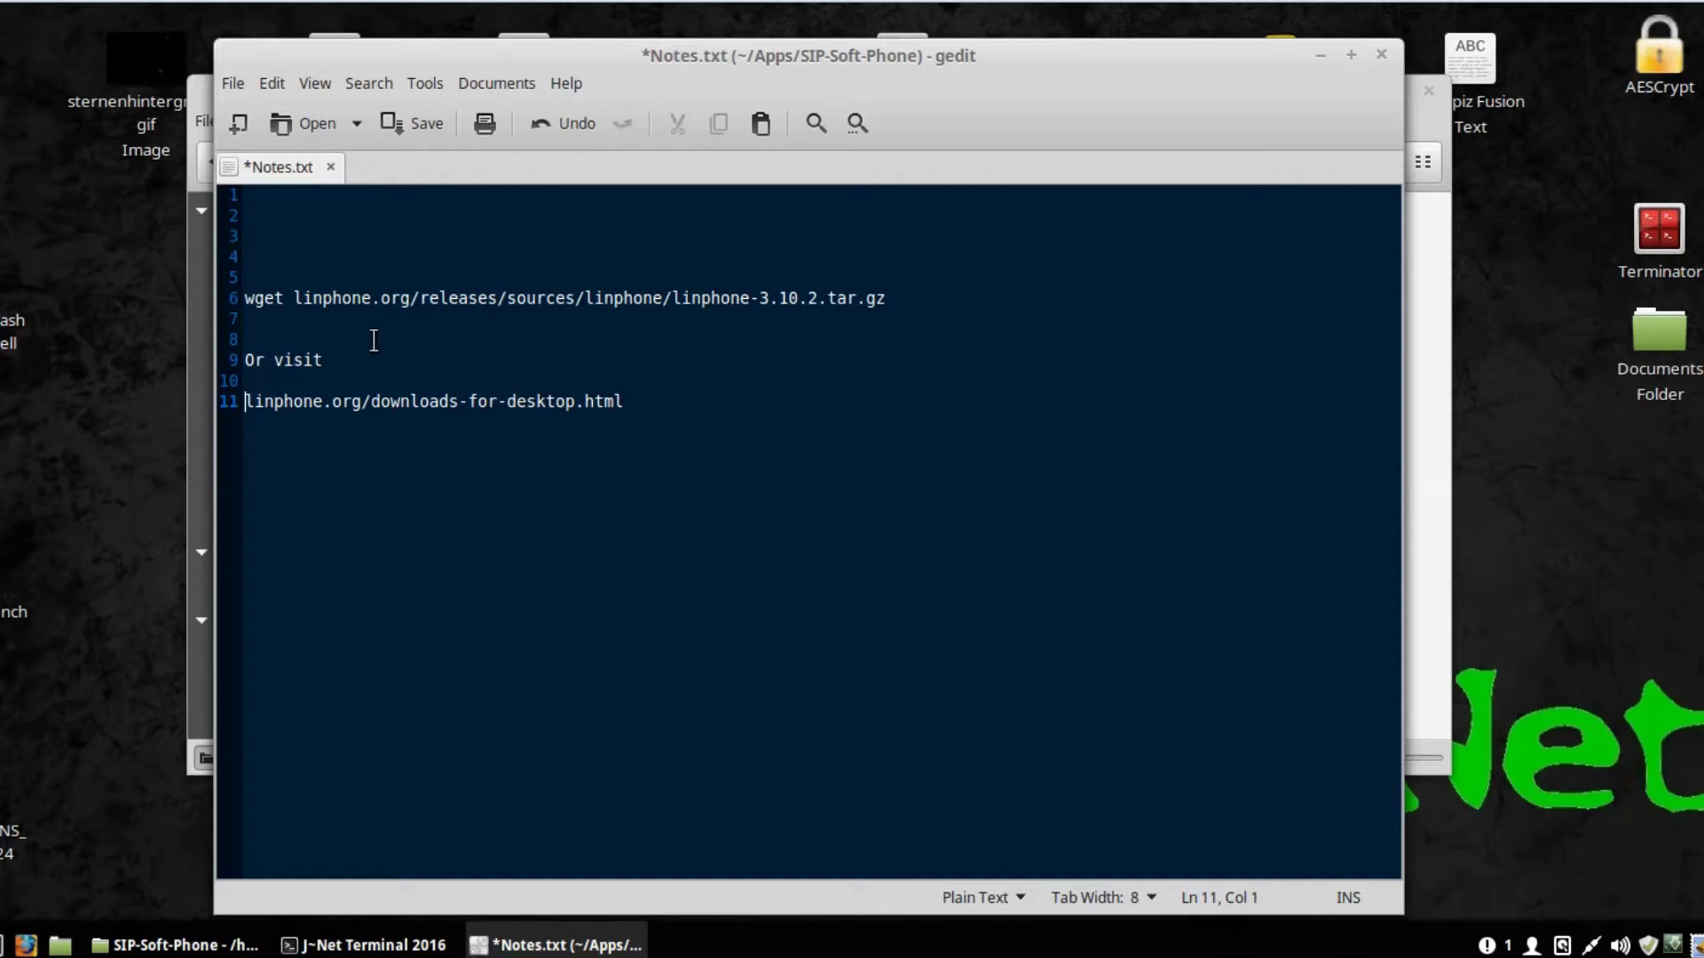
click(418, 121)
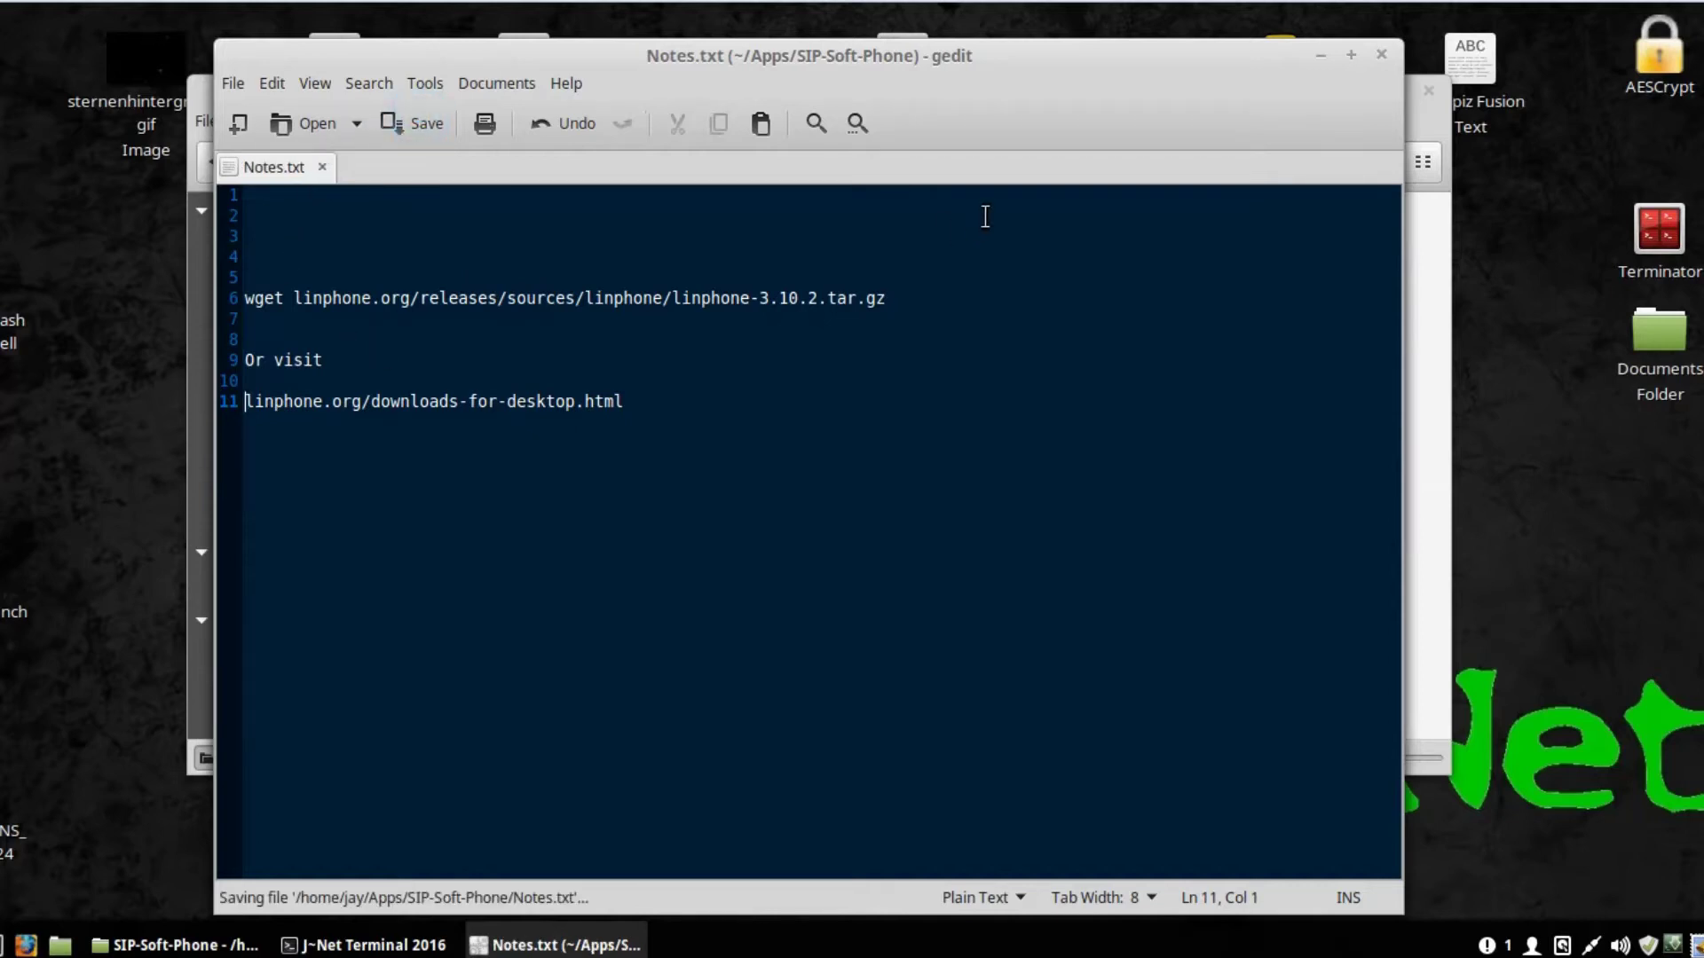
click(1324, 53)
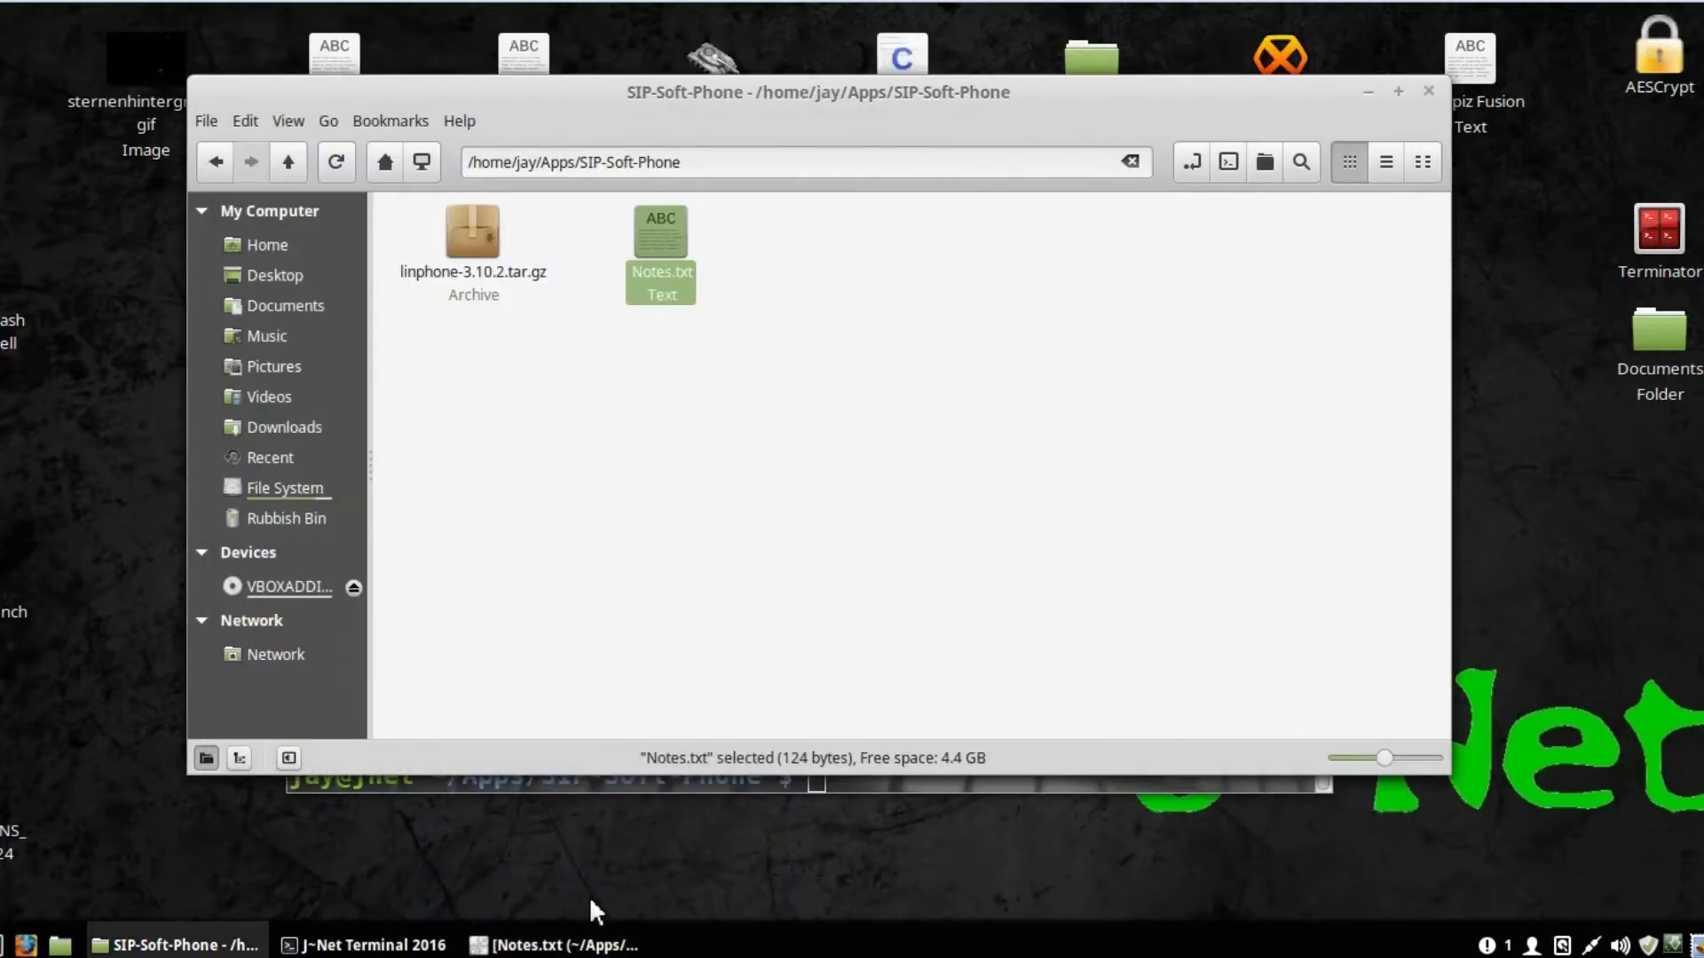
Step: Check the download's progress in the terminal and extract linphone-3.10.2.tar.gz in the SIP-Soft-Phone folder
click(645, 787)
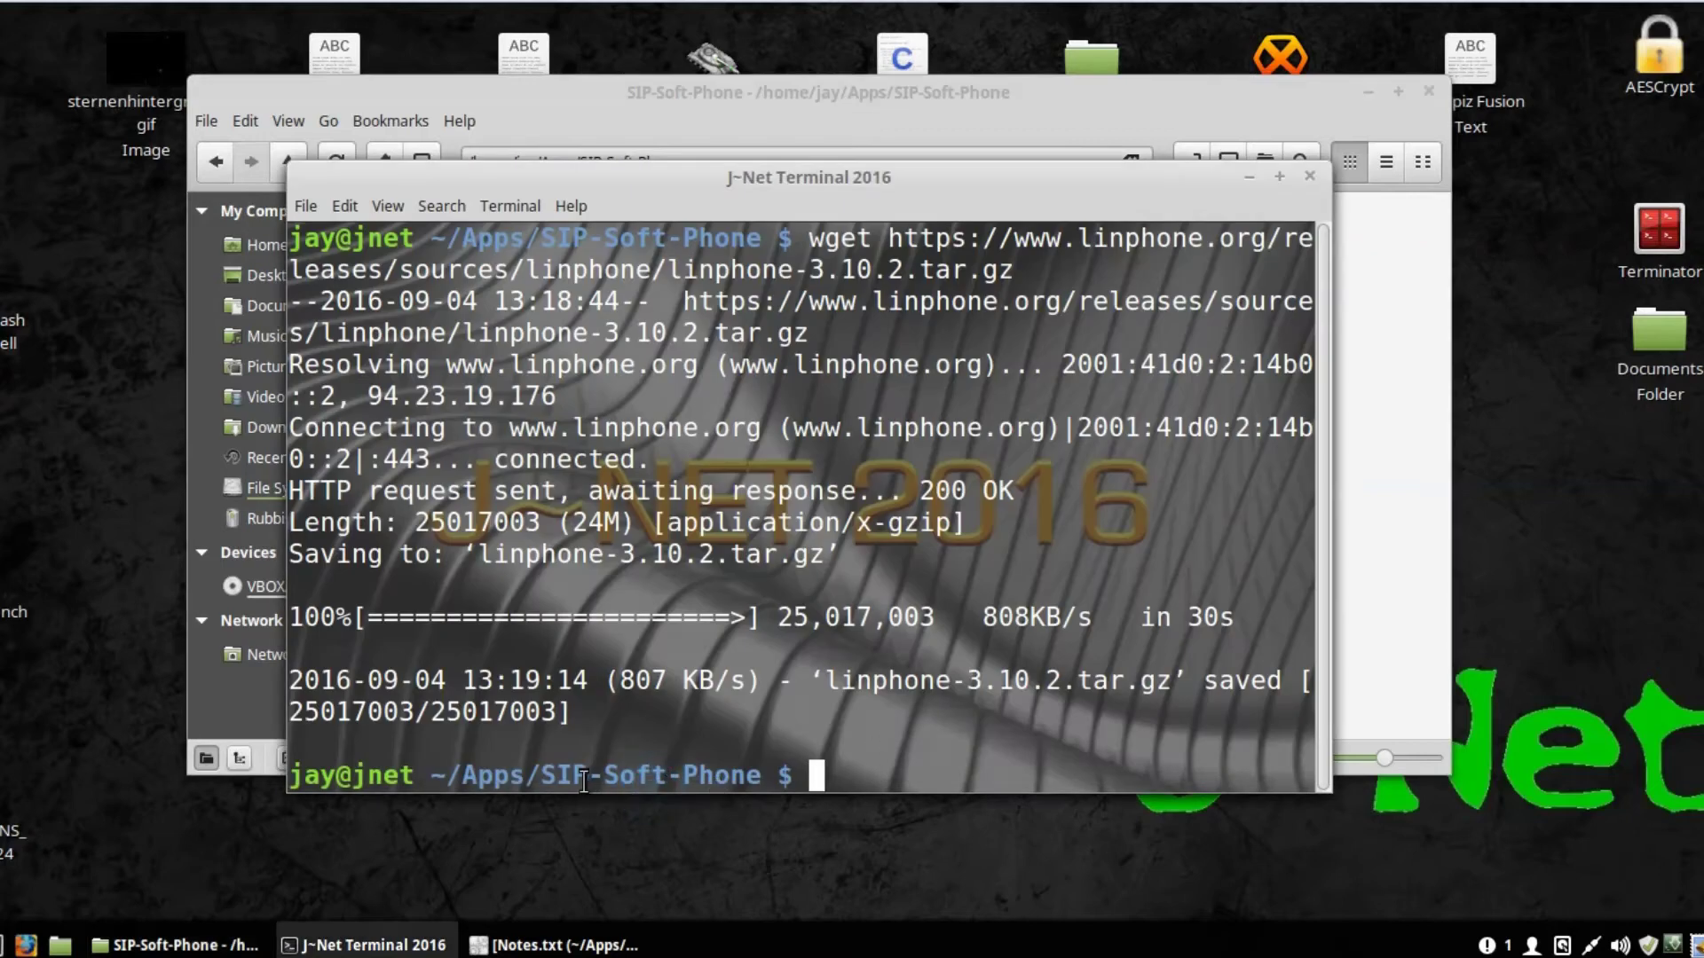
click(1420, 590)
right_click(484, 262)
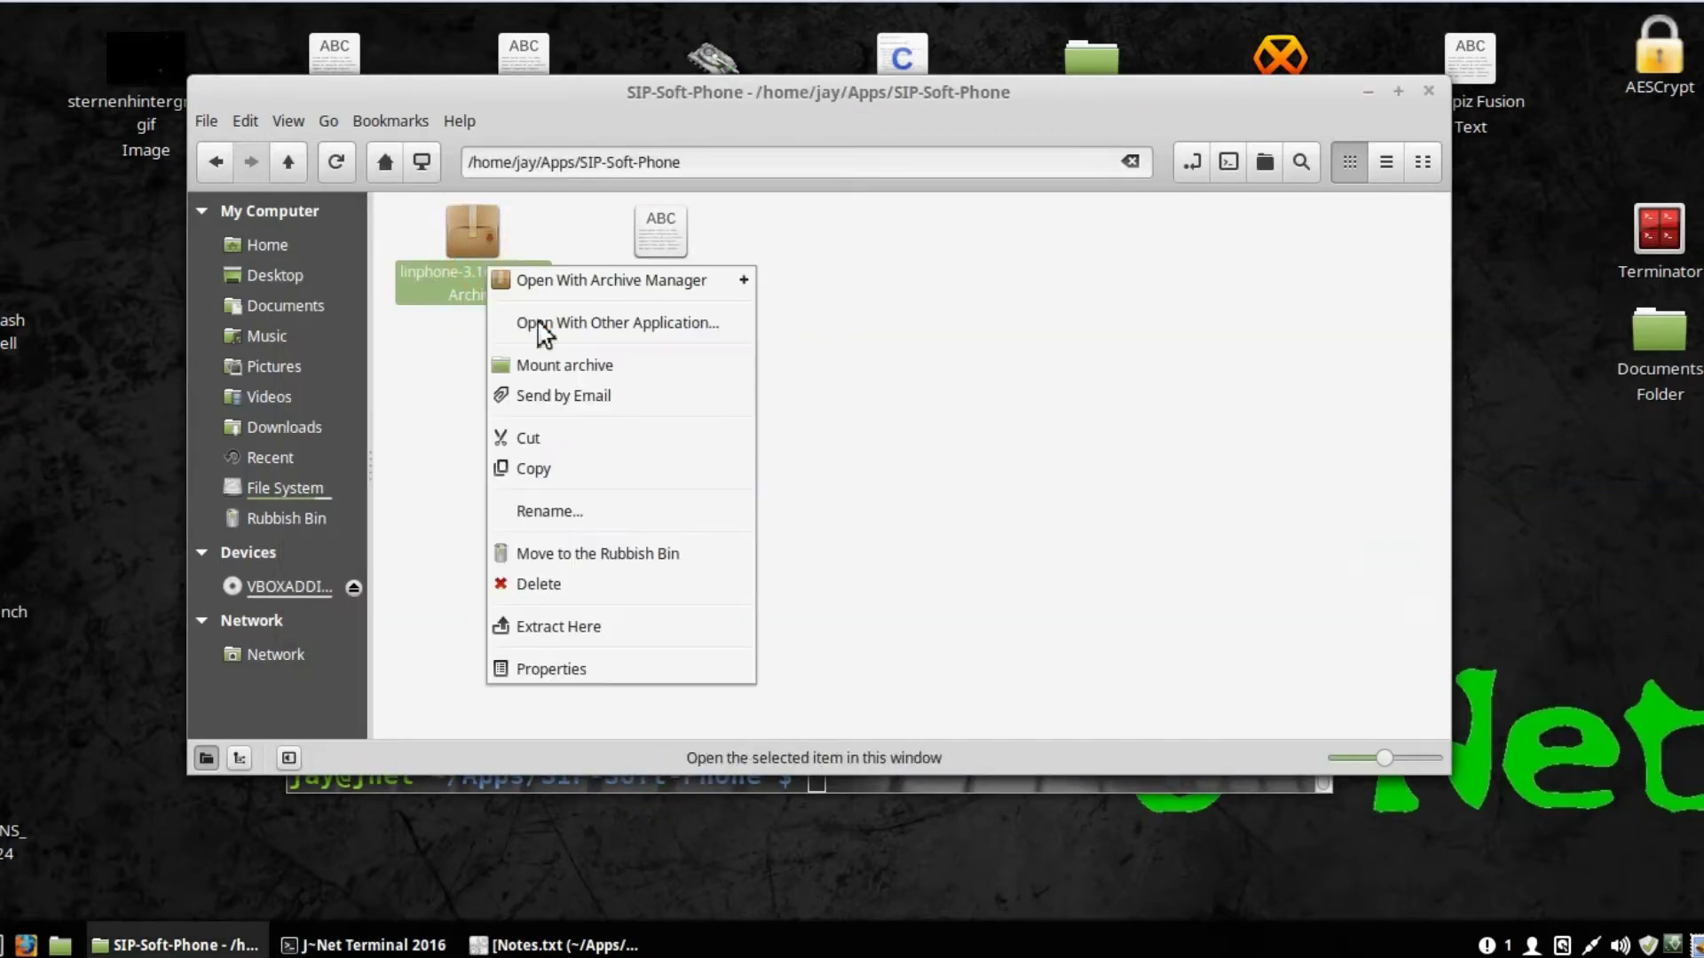
click(628, 624)
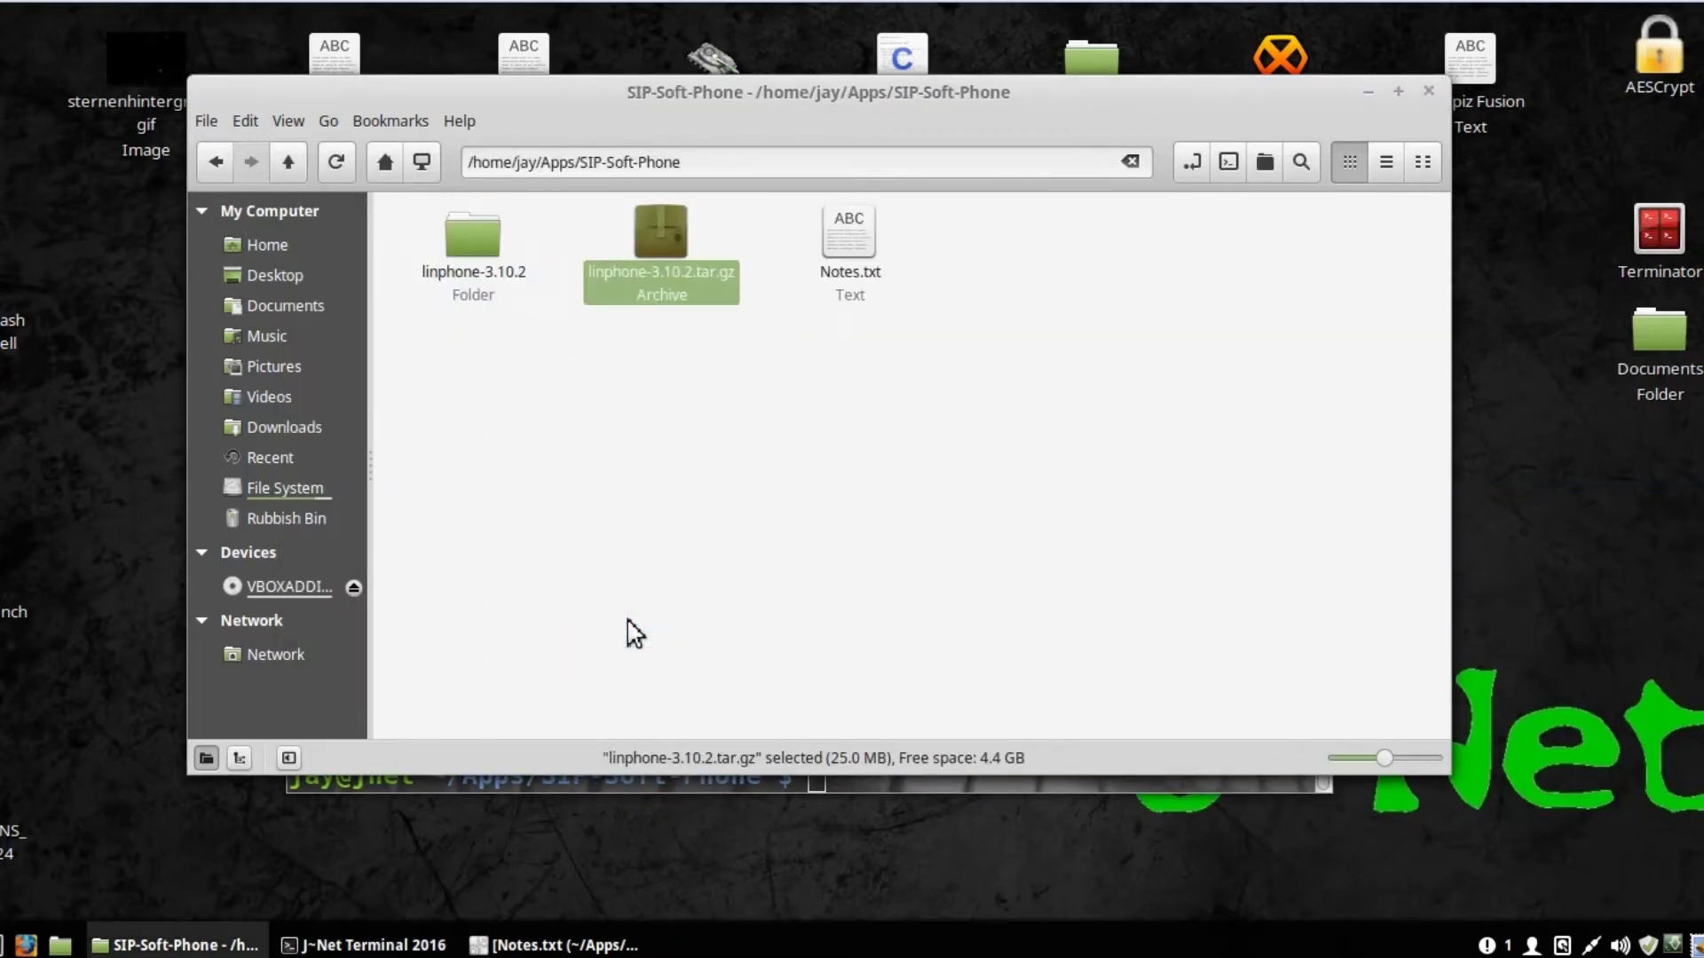
Step: Delete the linphone-3.10.2.tar.gz archive, keeping the extracted folder
right_click(684, 279)
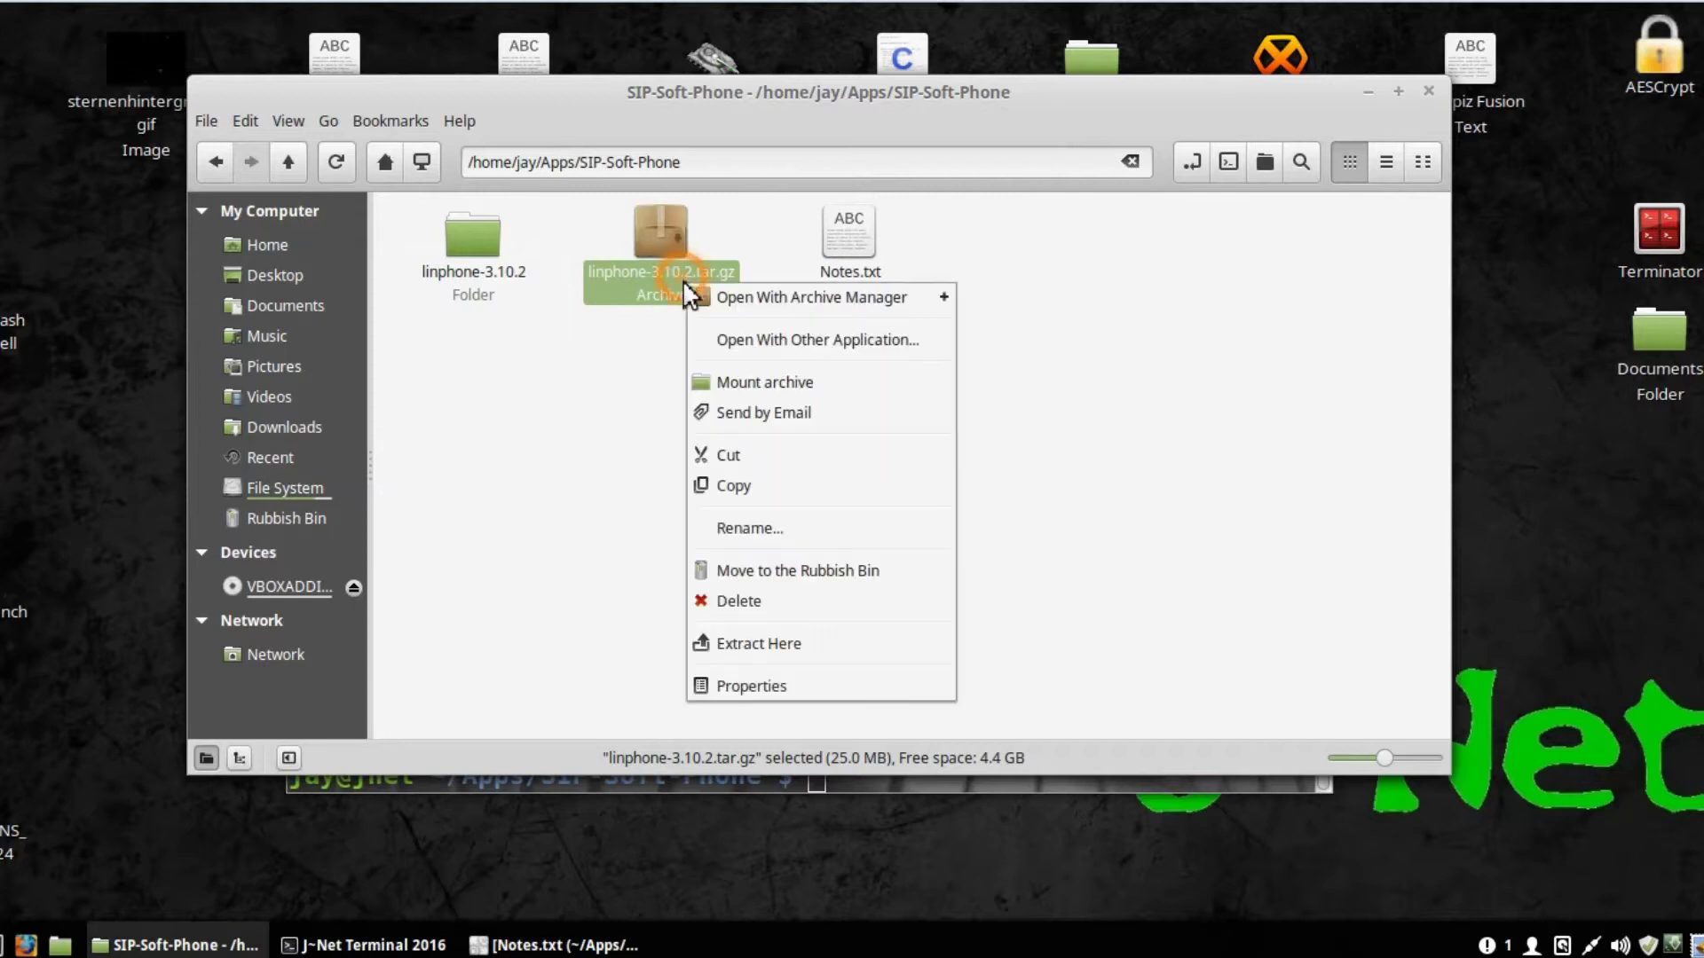
click(764, 592)
click(1114, 519)
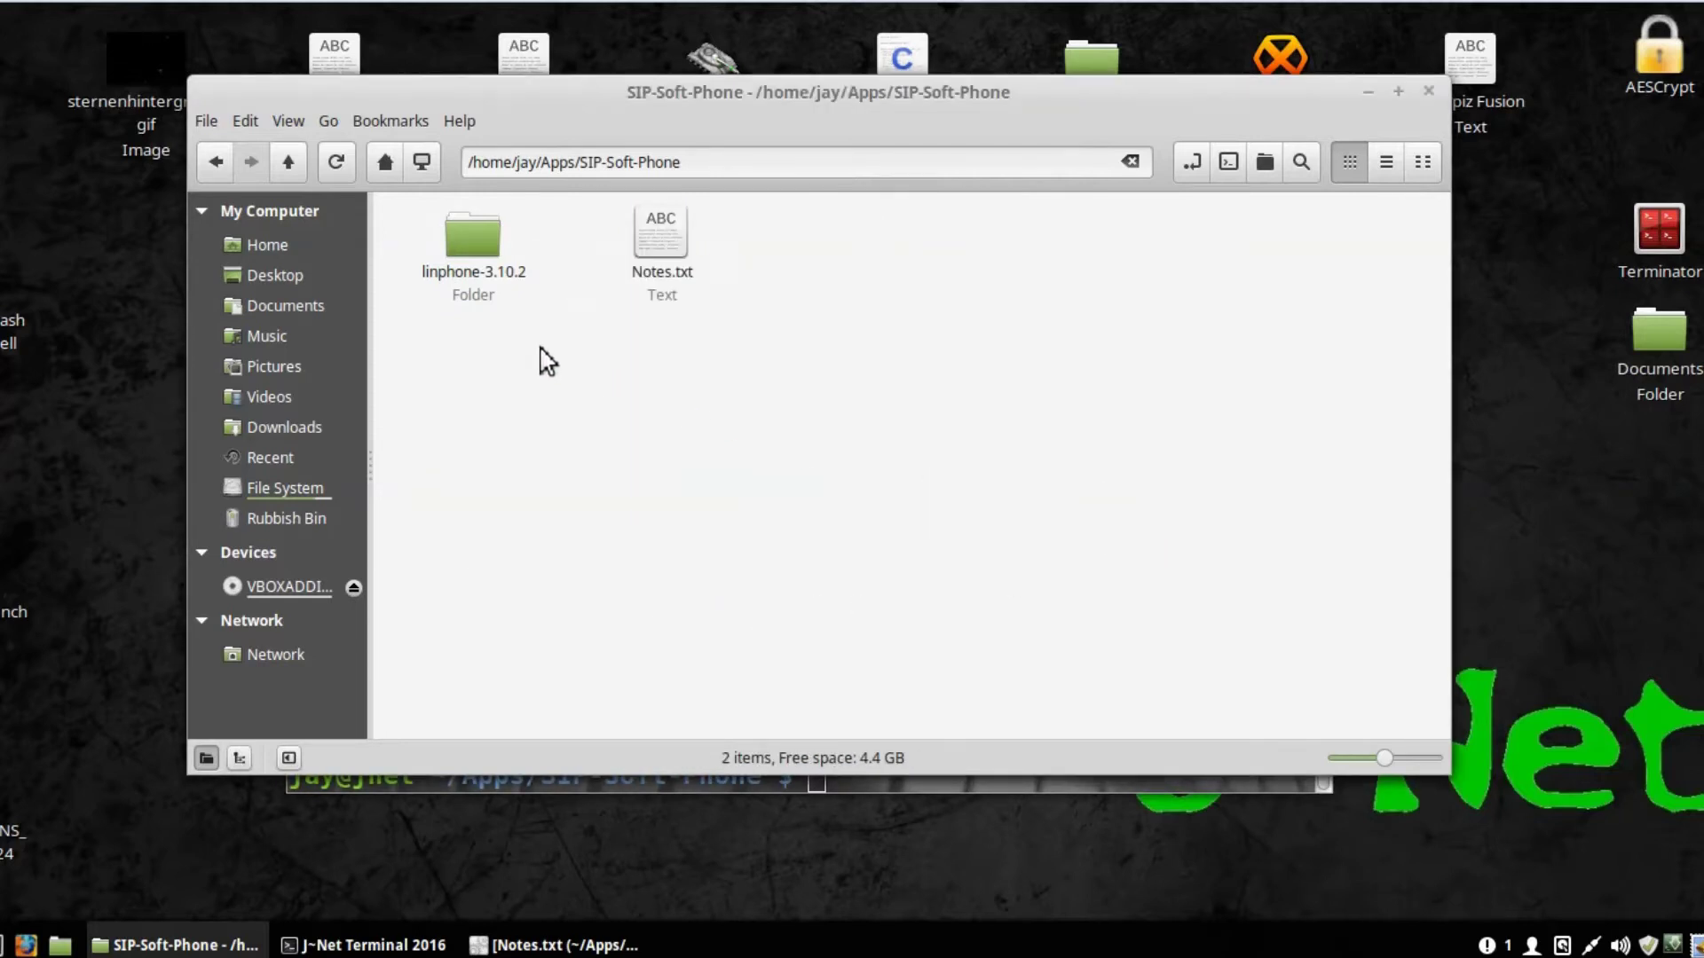
Step: Copy the name of the linphone-3.10.2 folder without renaming it
right_click(475, 287)
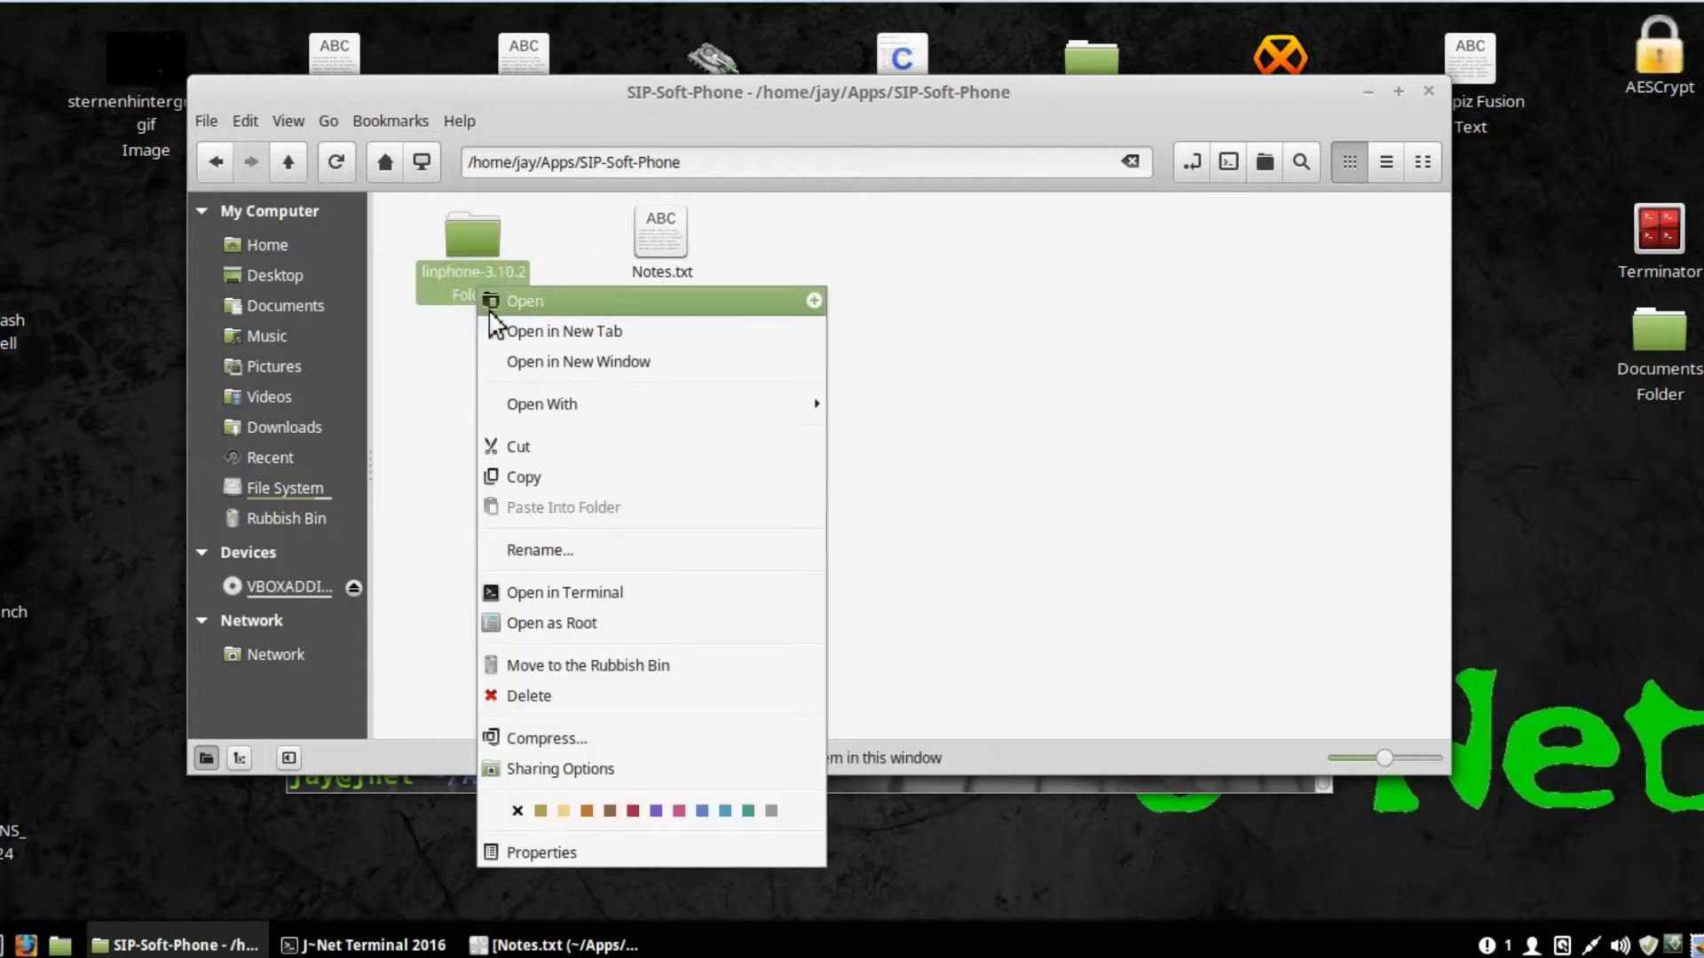
click(610, 549)
right_click(474, 278)
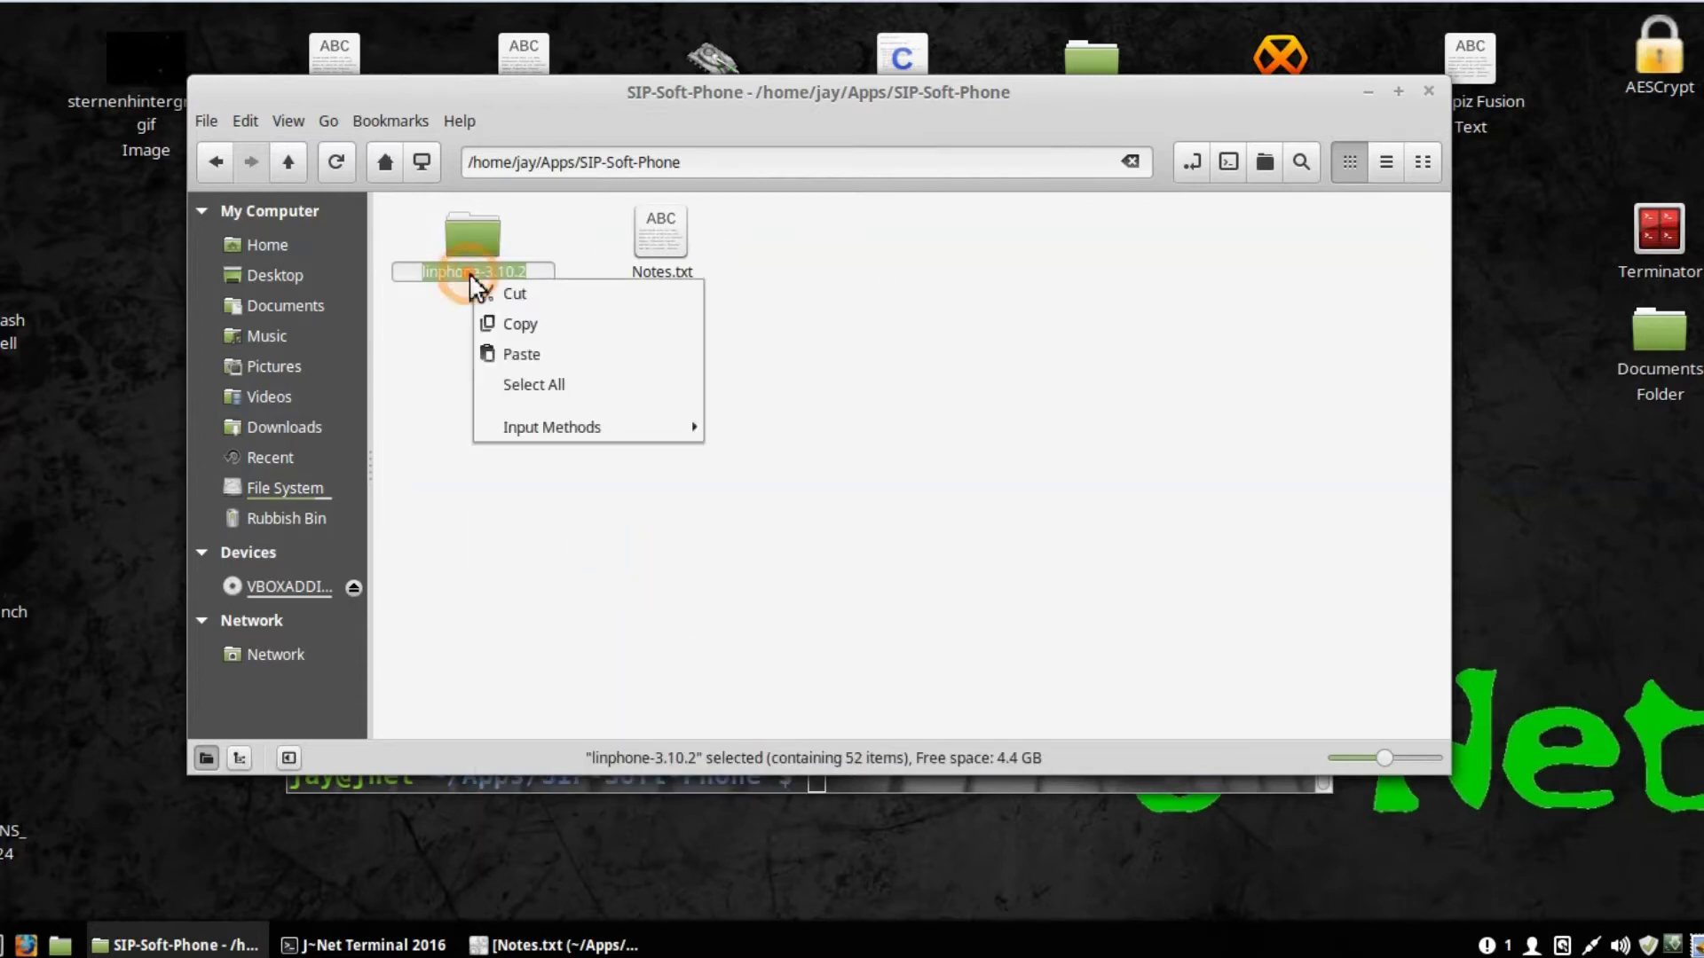
click(557, 330)
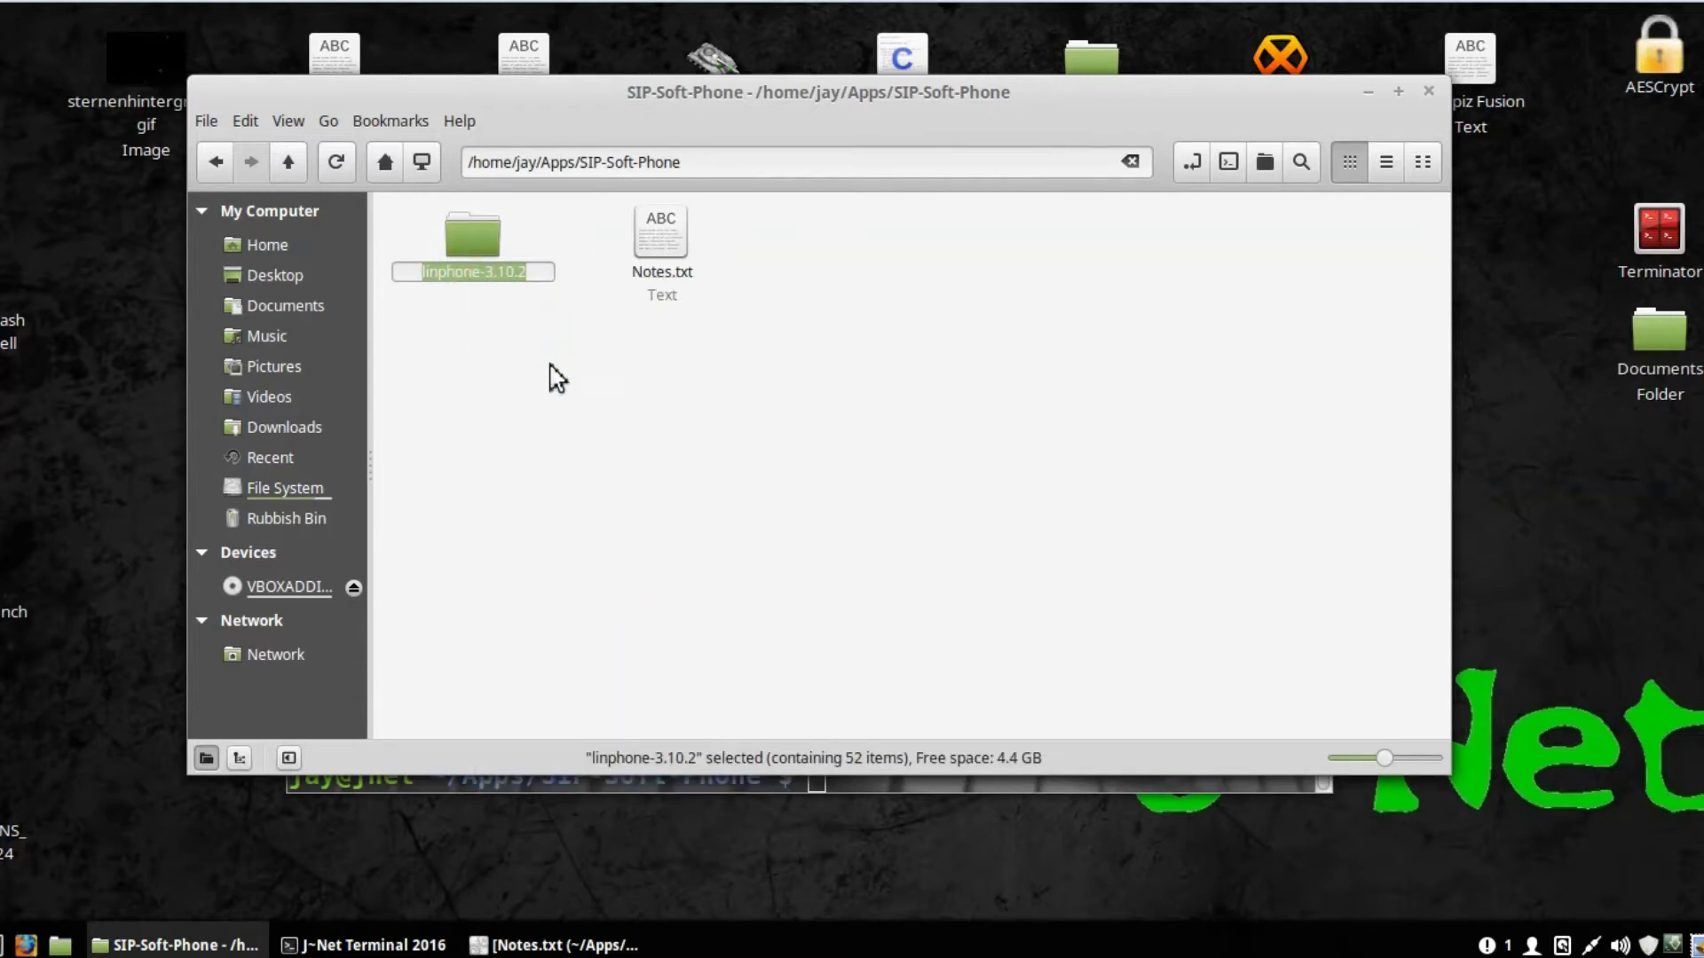
click(552, 371)
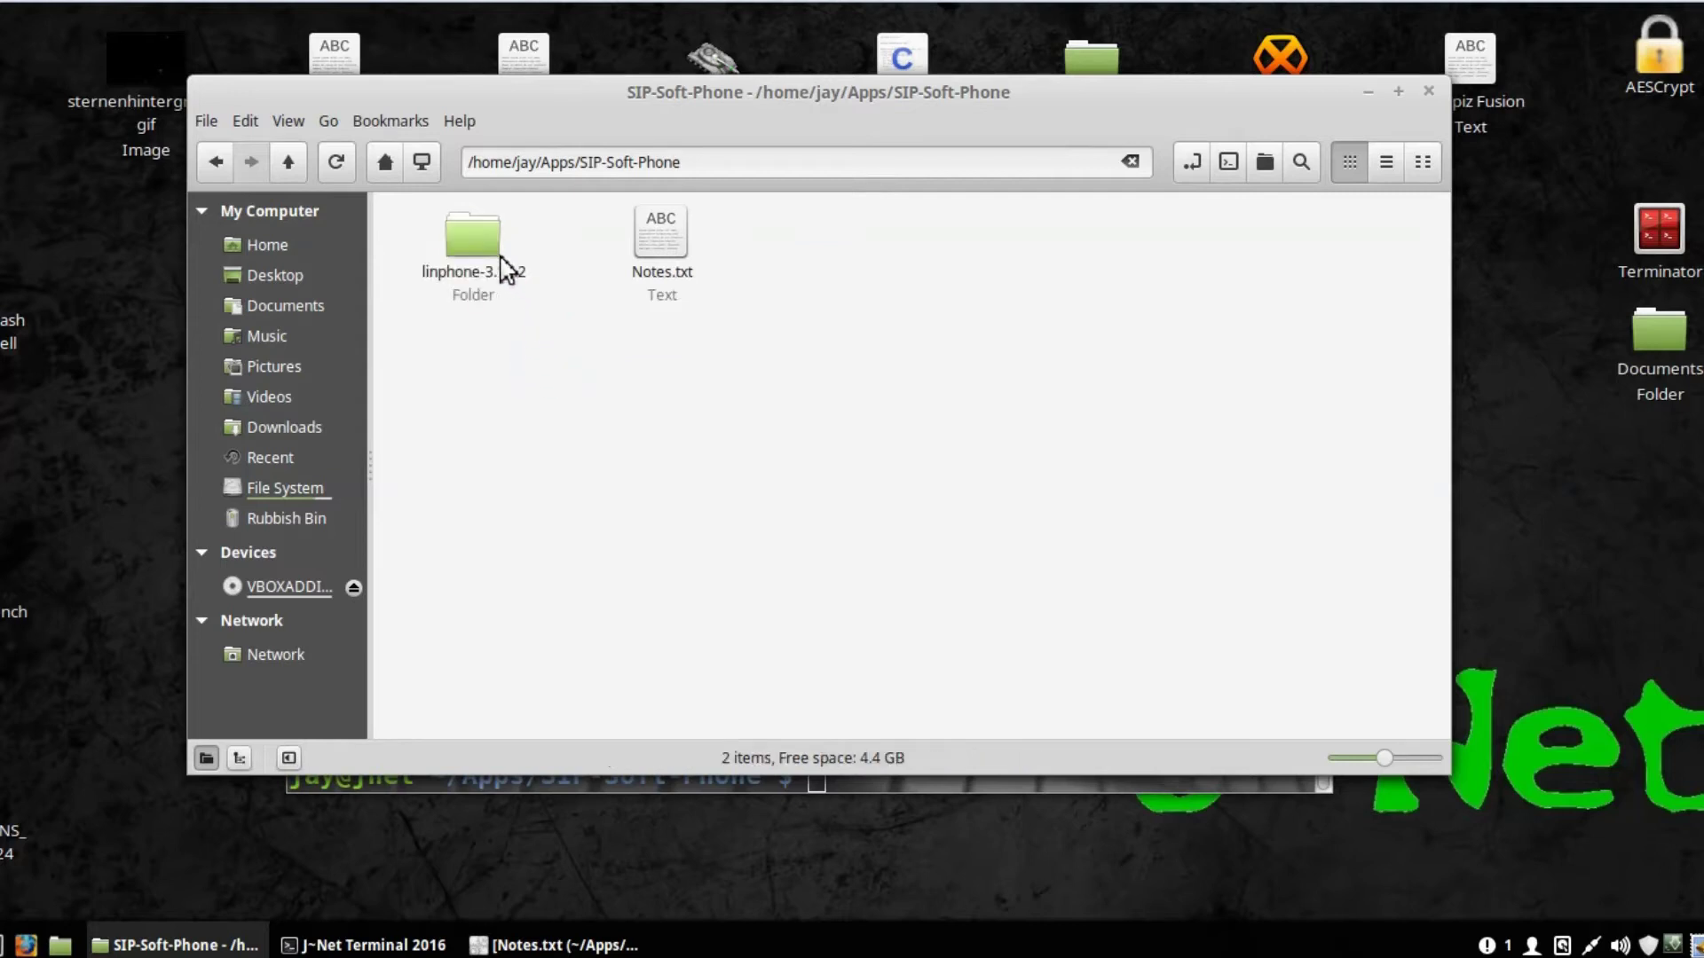
Step: Paste the copied folder name on the first line of Notes.txt, then save and minimize the file
click(529, 942)
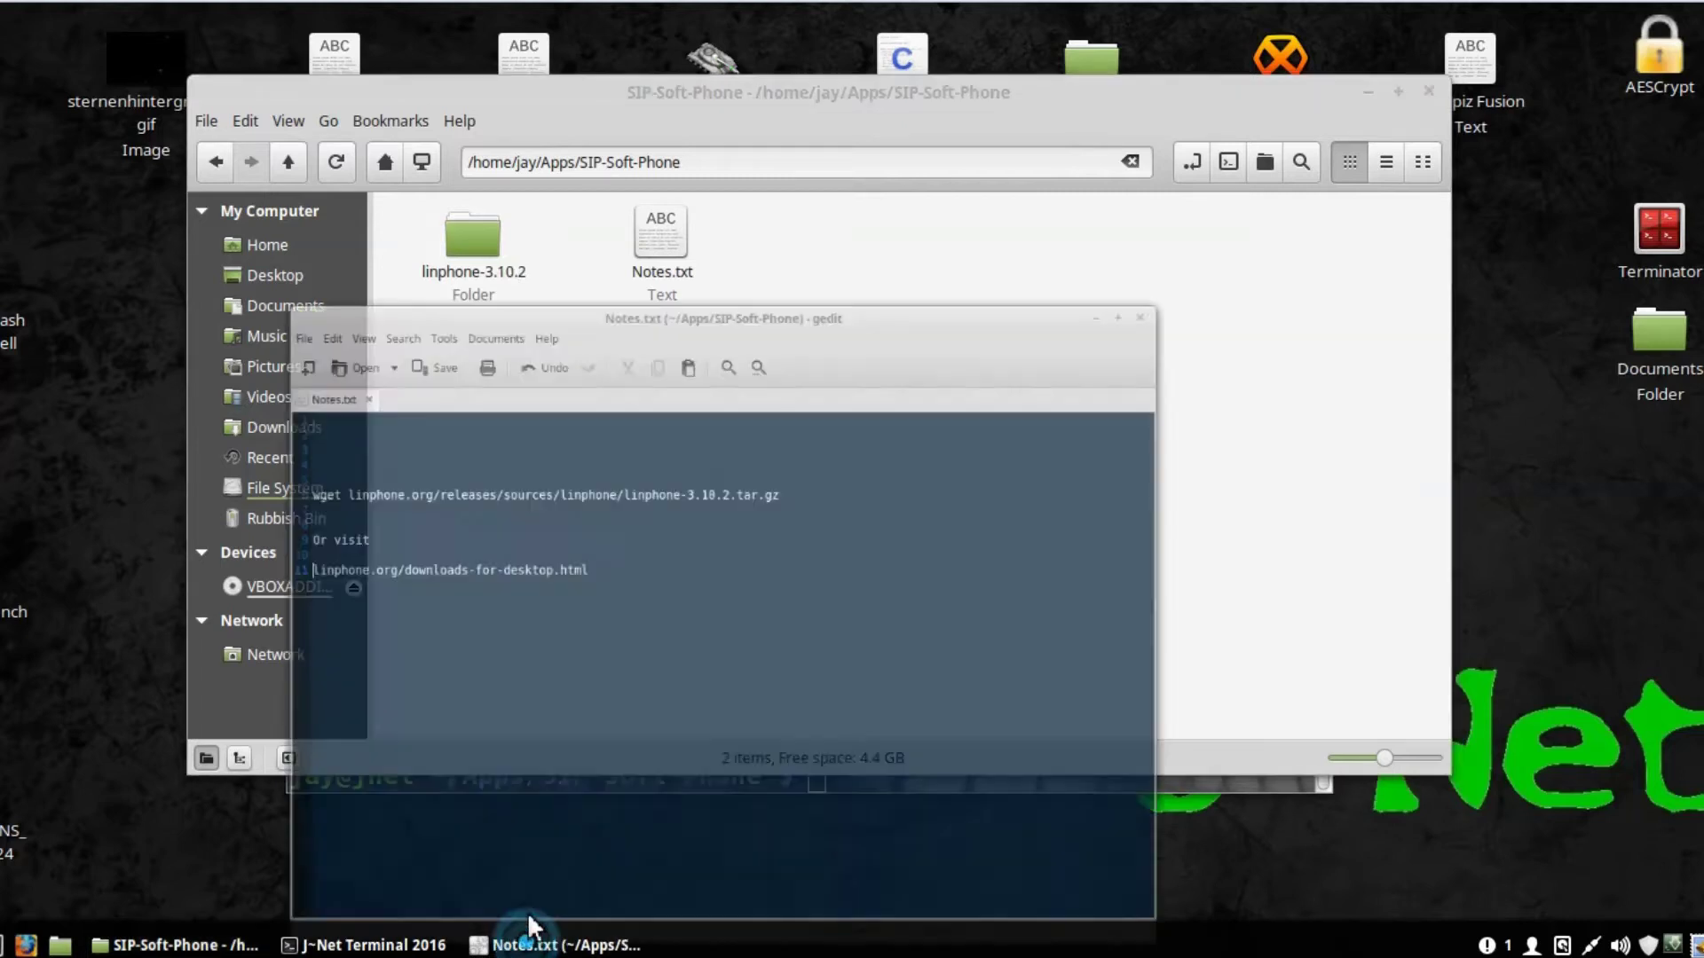
click(400, 256)
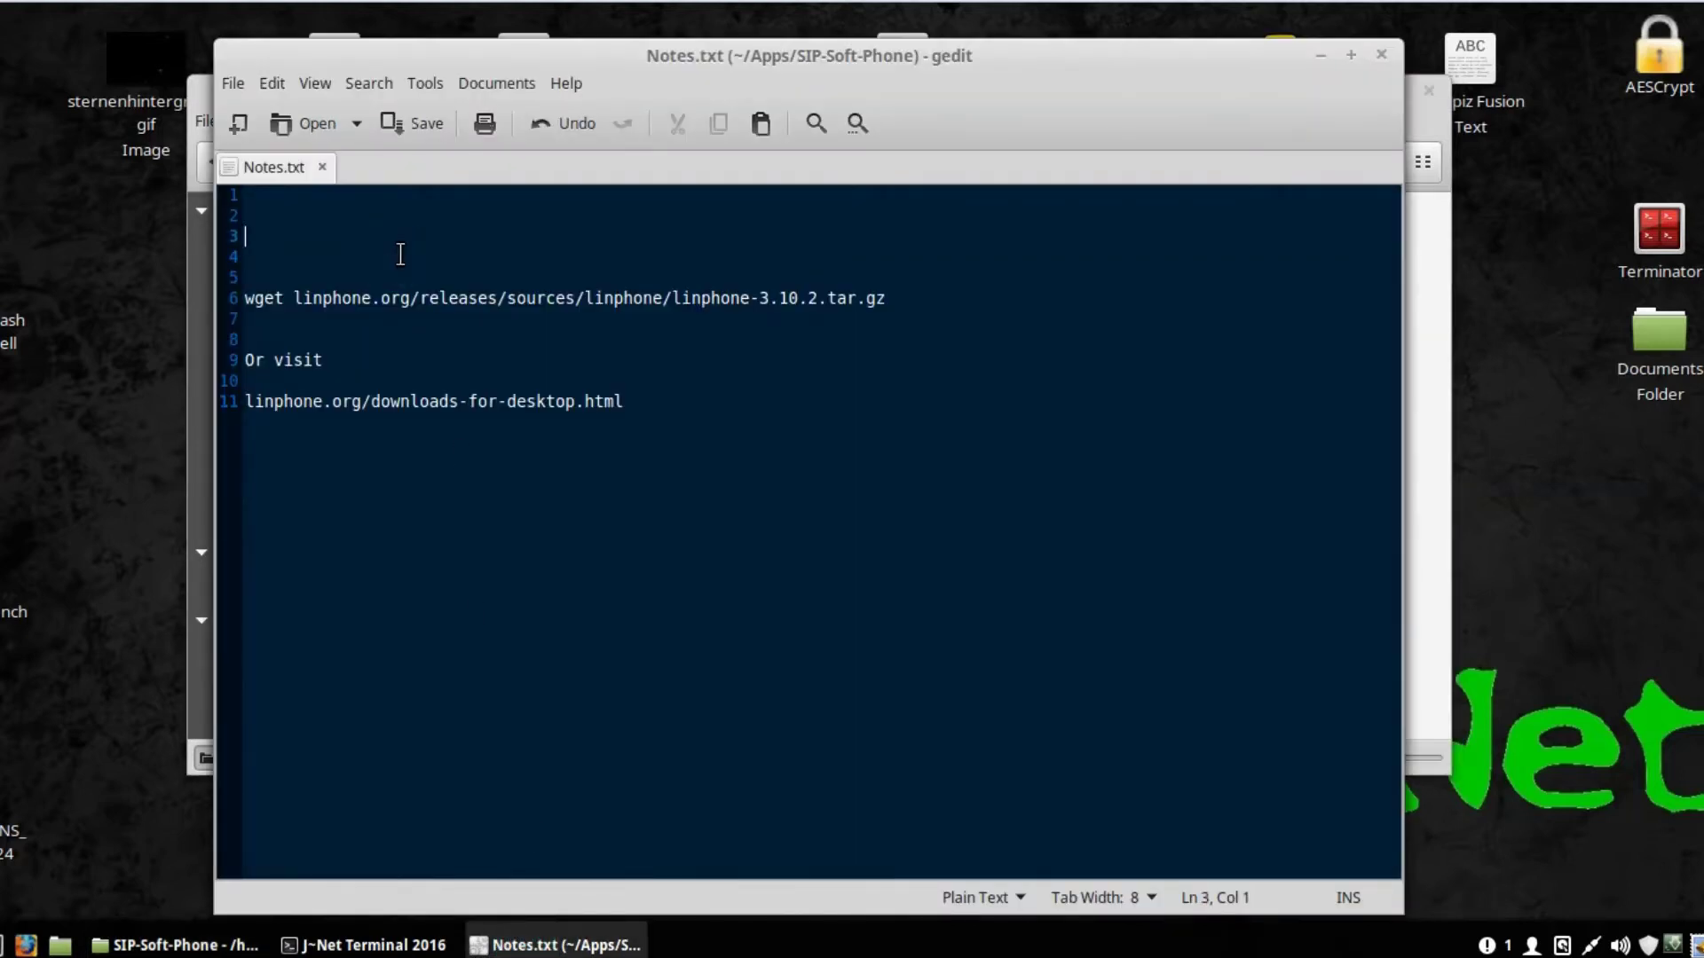
key(Up)
key(Up)
key(ctrl+v)
click(412, 114)
click(1321, 55)
Step: Move all files and folders from linphone-3.10.2 up into the SIP-Soft-Phone folder
double_click(468, 293)
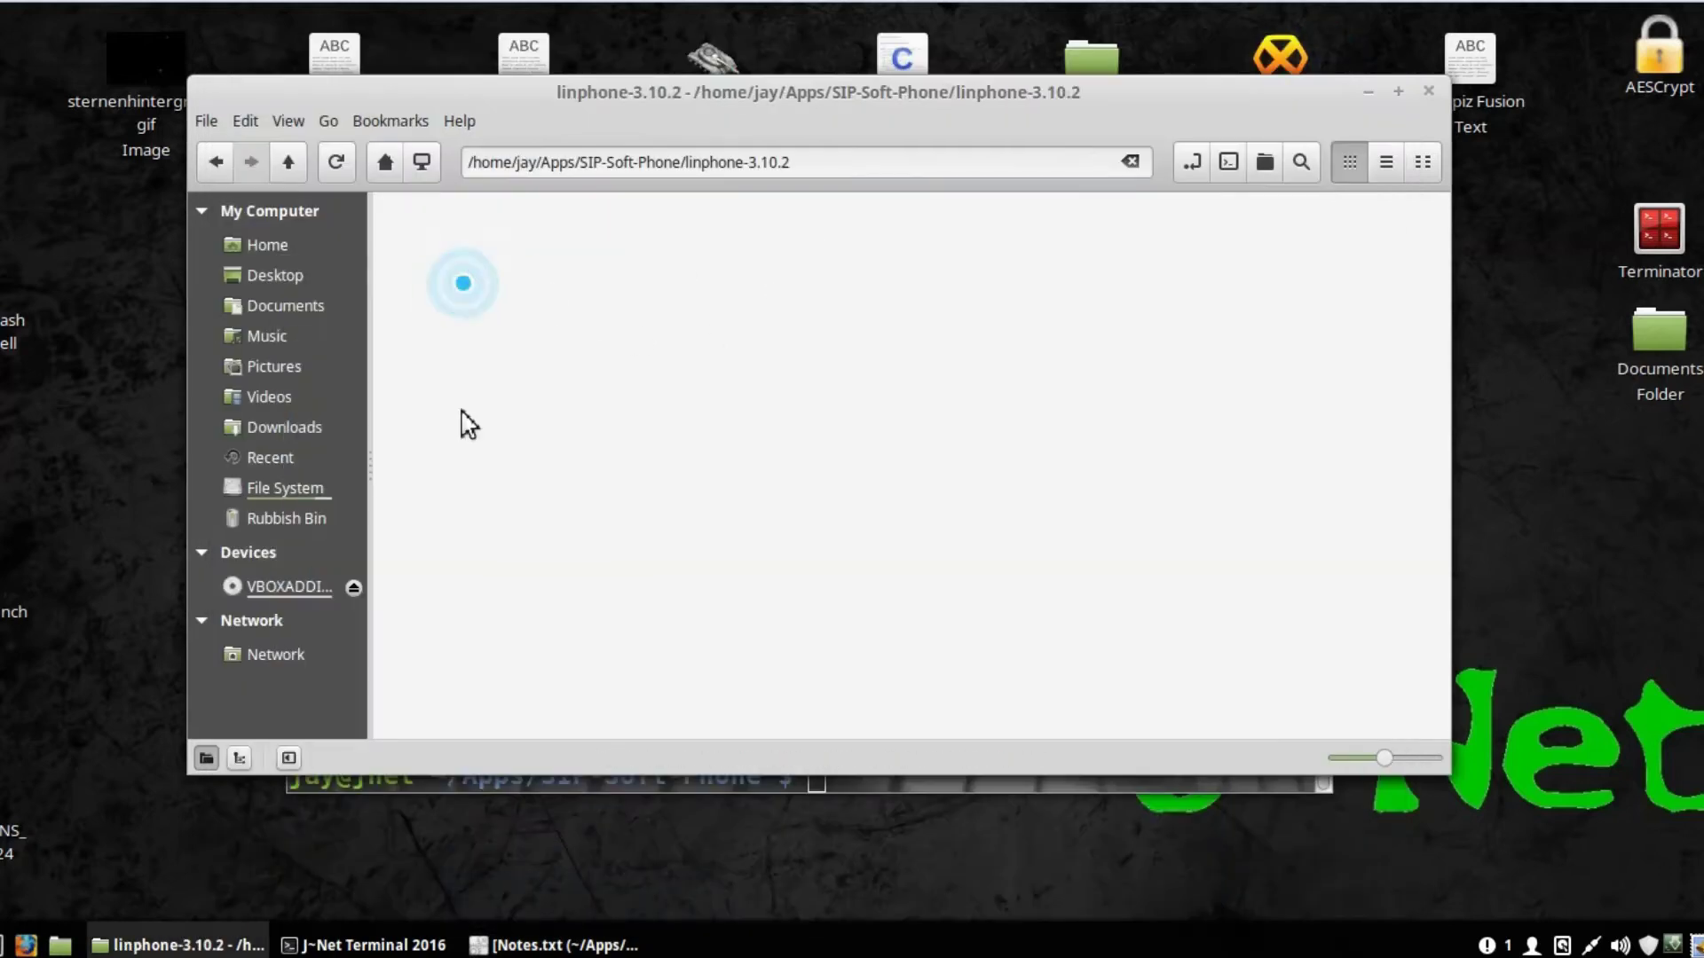
drag(397, 228, 1473, 887)
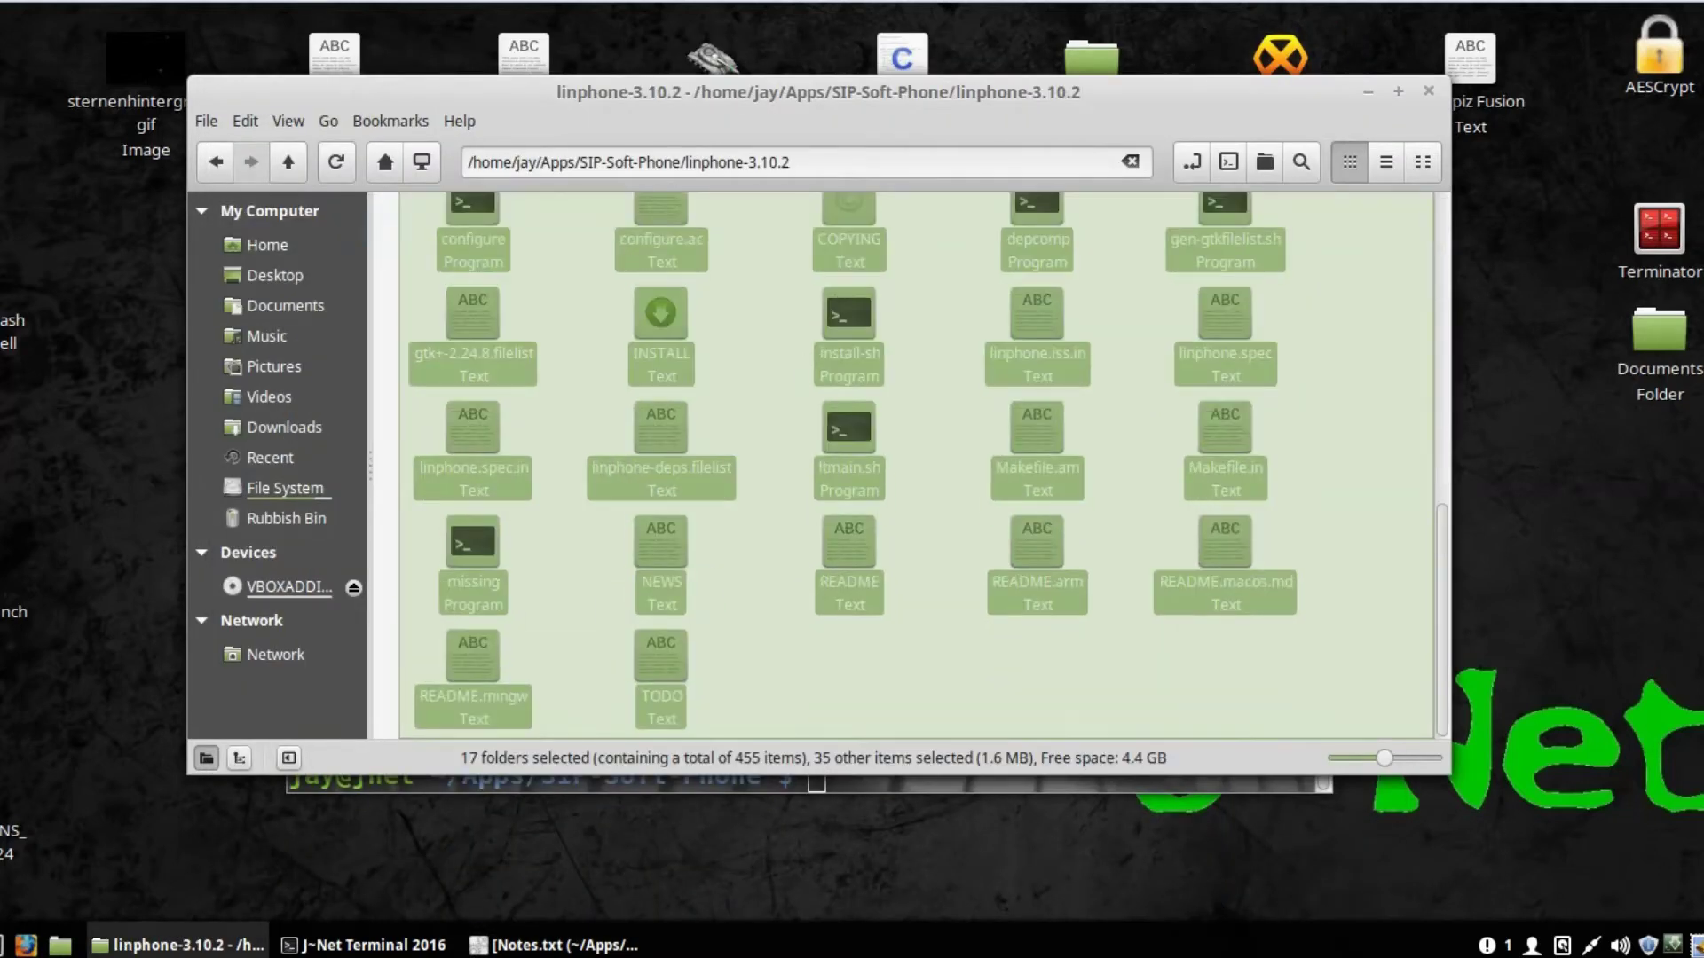
key(ctrl+x)
click(288, 160)
right_click(838, 504)
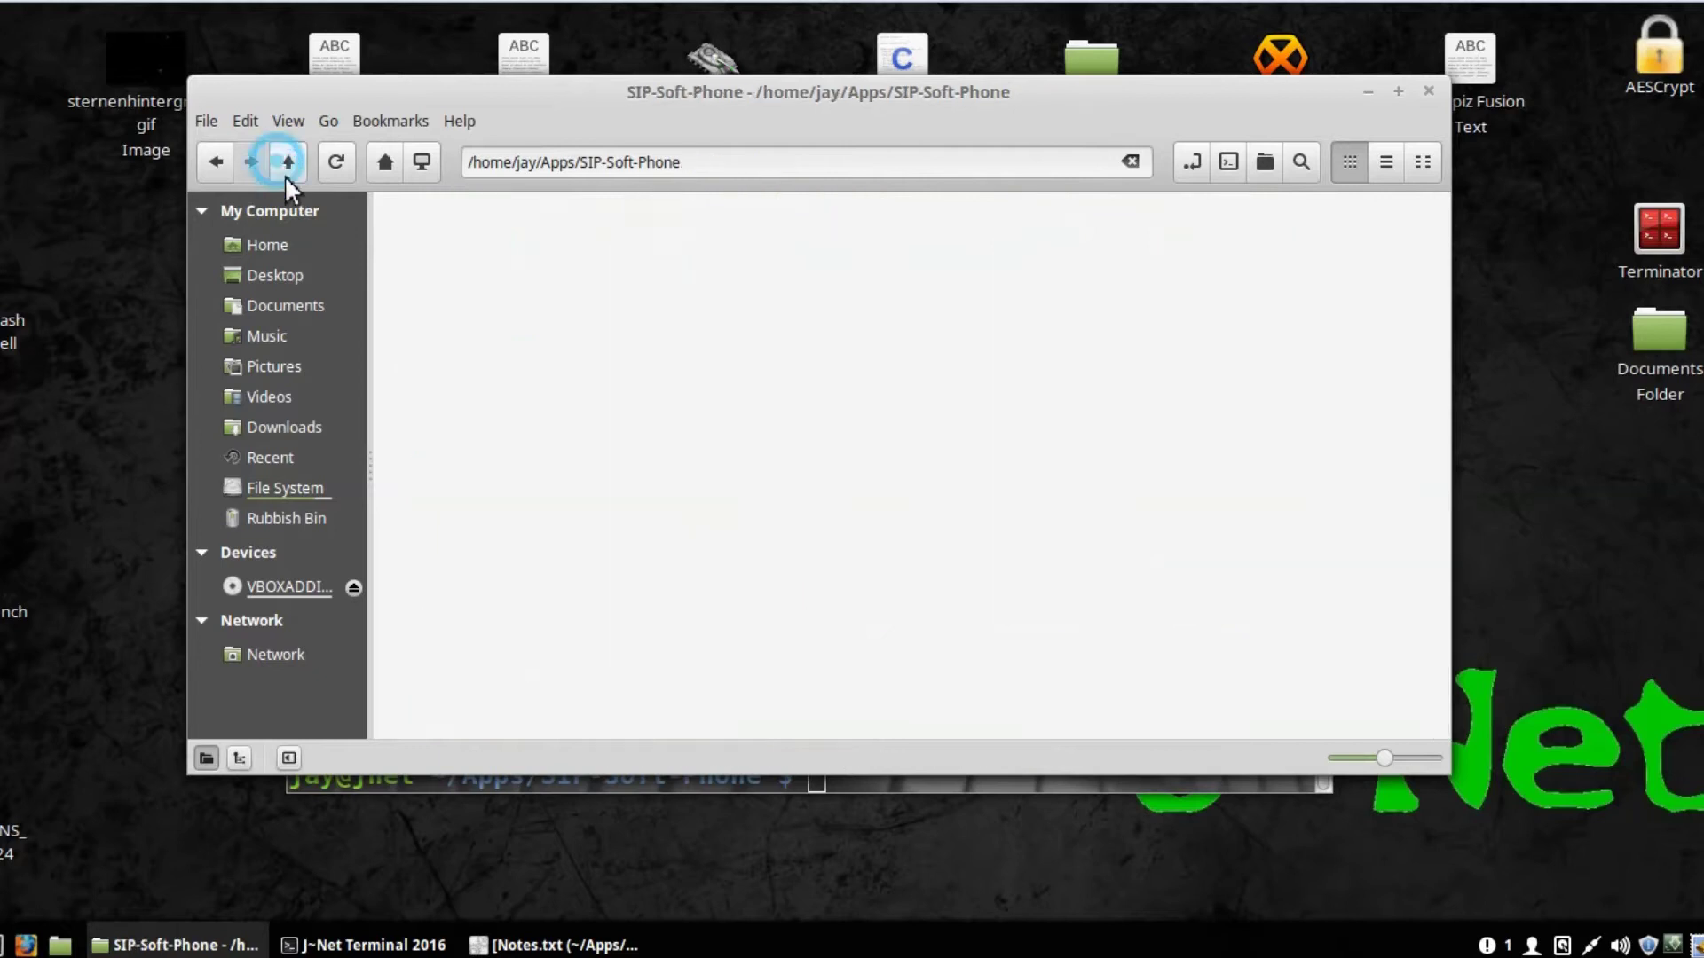
click(944, 759)
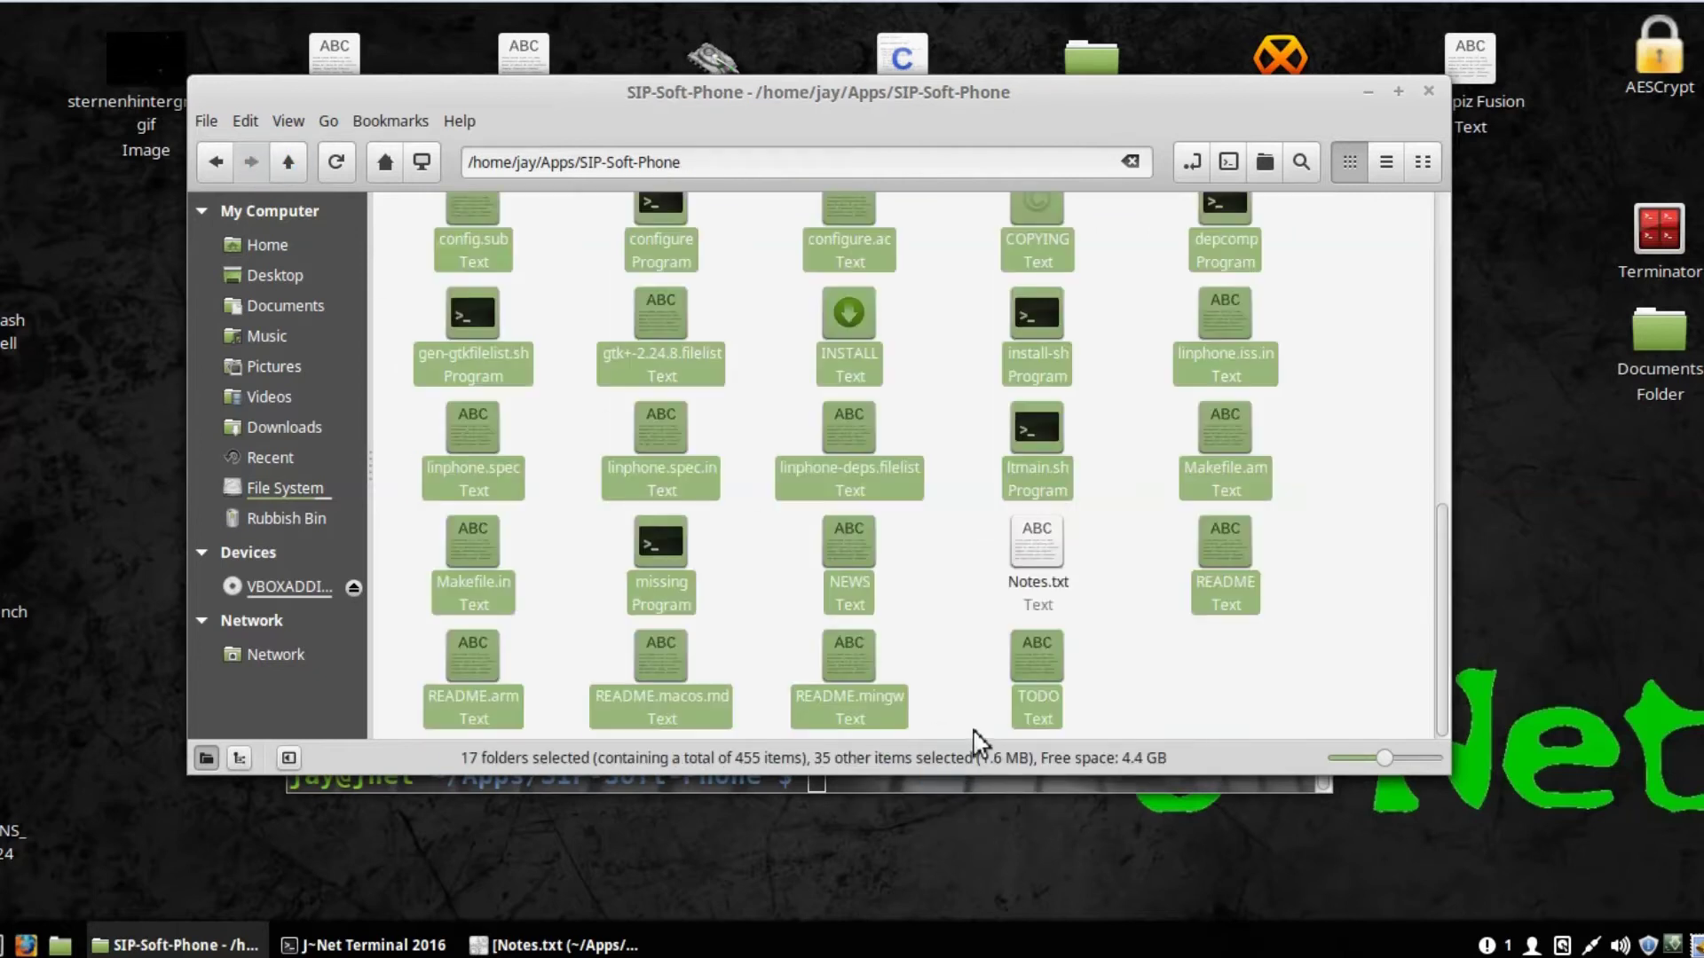
Step: Rename the linphone-3.10.2 folder in SIP-Soft-Phone as Backup
drag(1450, 594, 1475, 267)
right_click(1073, 342)
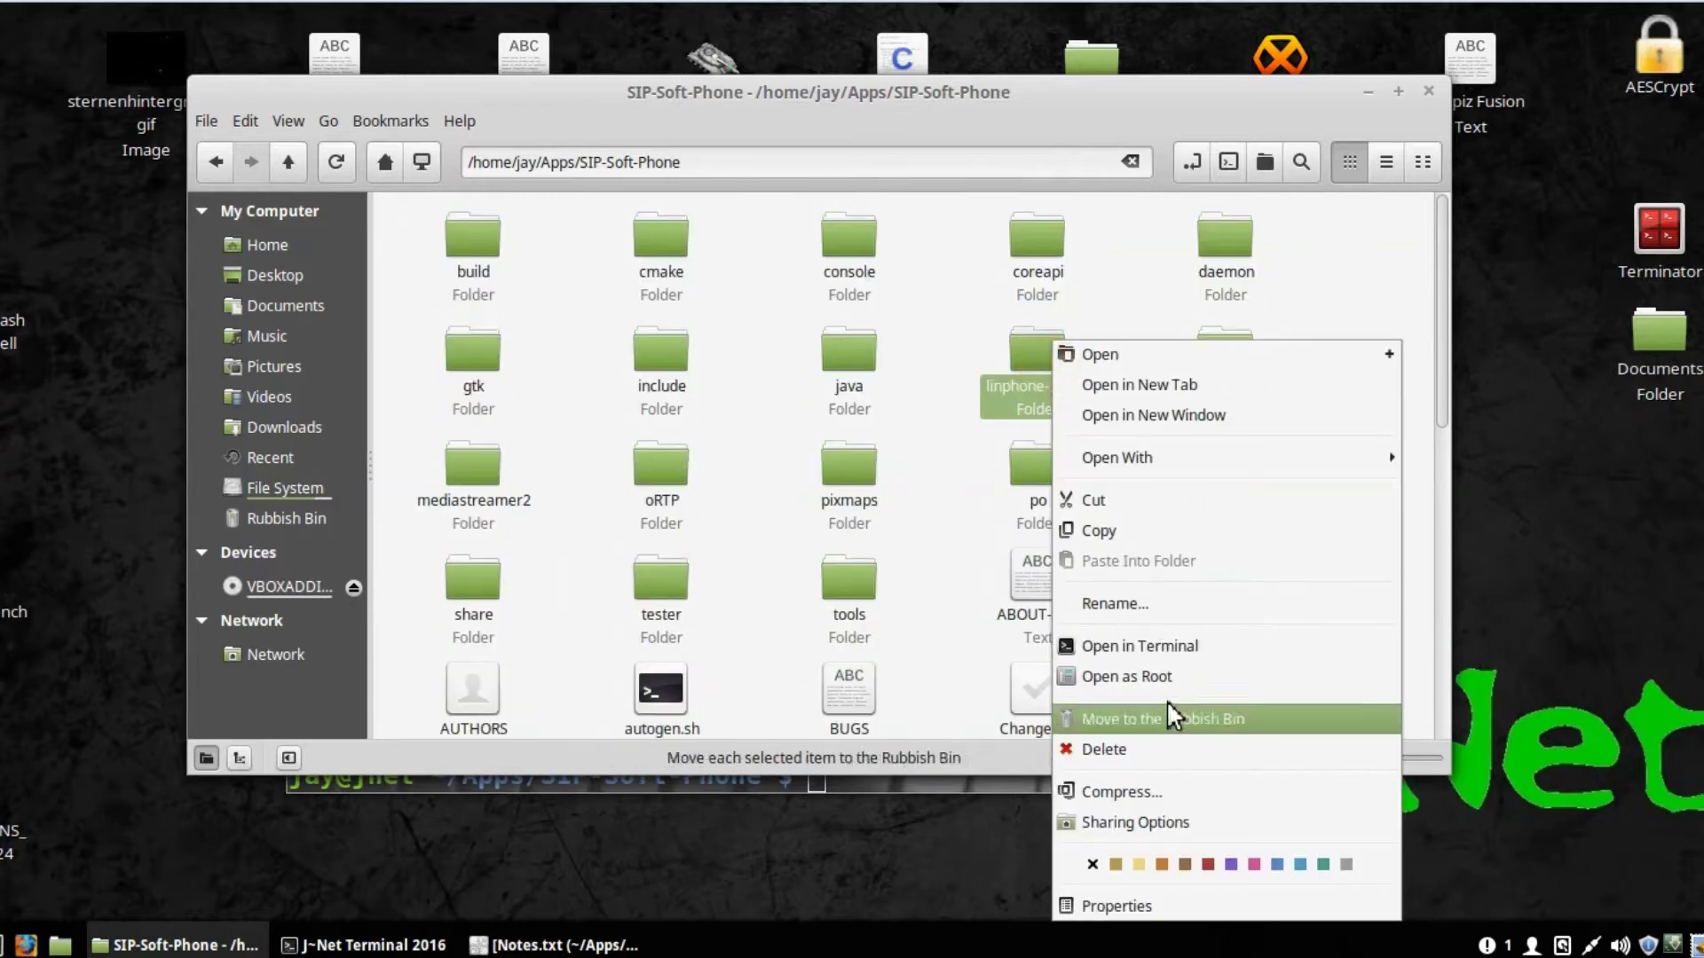
click(1184, 609)
text(Backup)
key(Return)
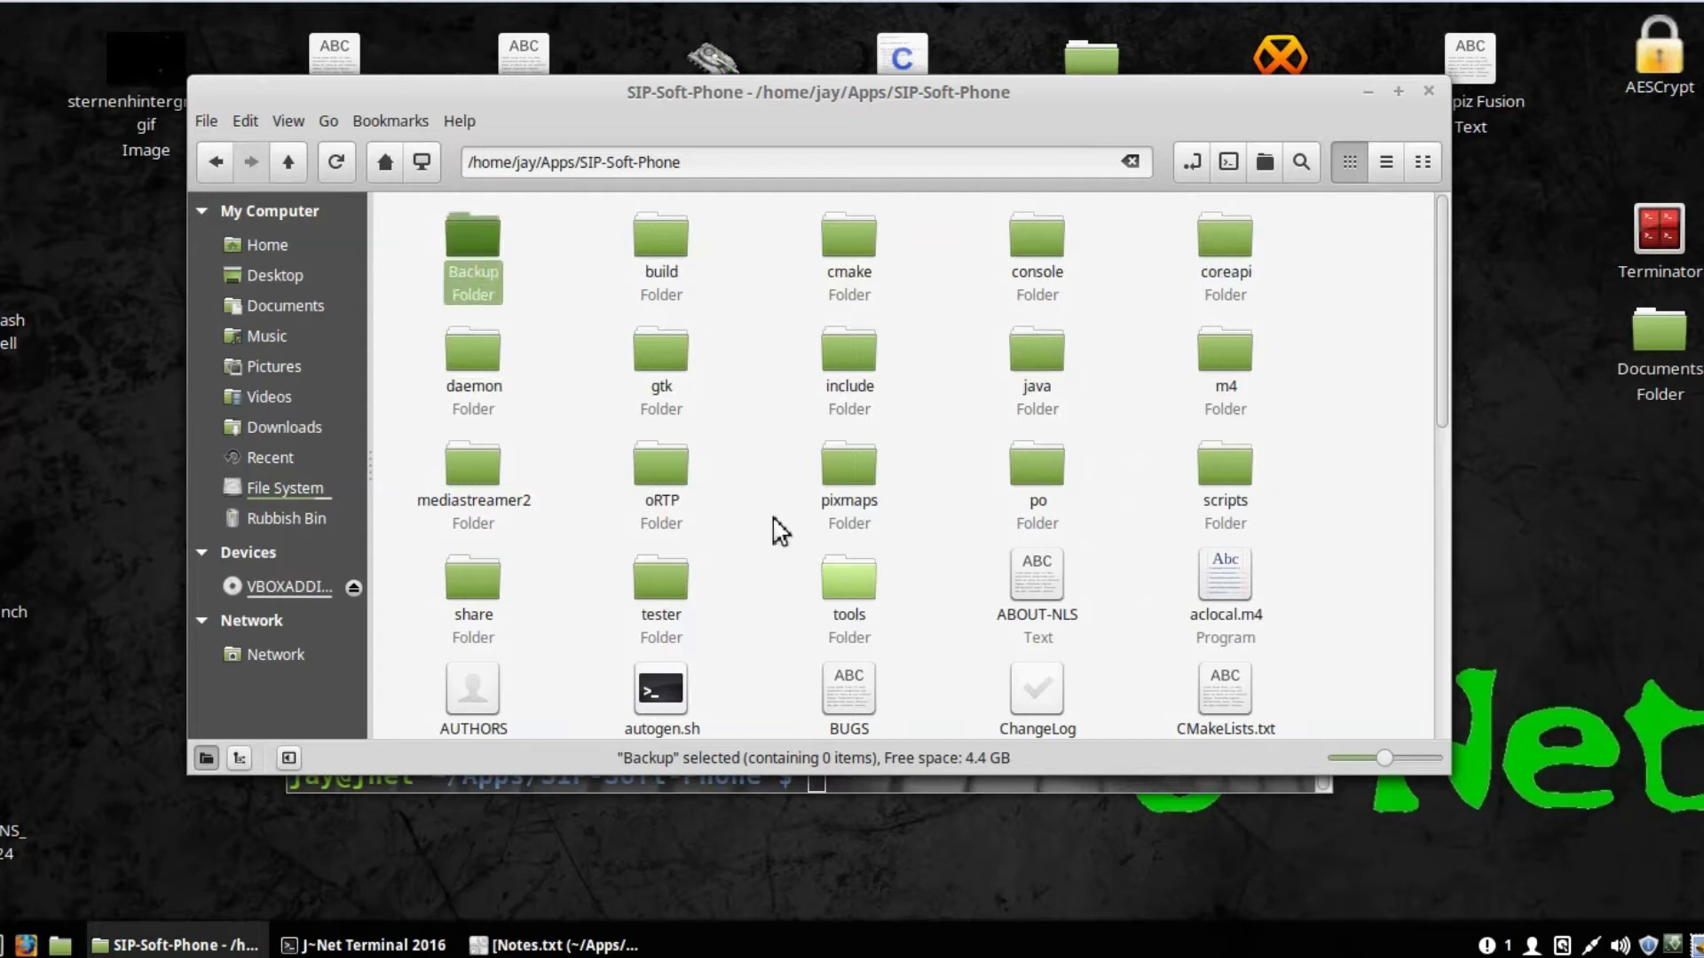
Step: Open a terminal in the SIP-Soft-Phone folder and run make
click(758, 488)
right_click(759, 488)
click(798, 565)
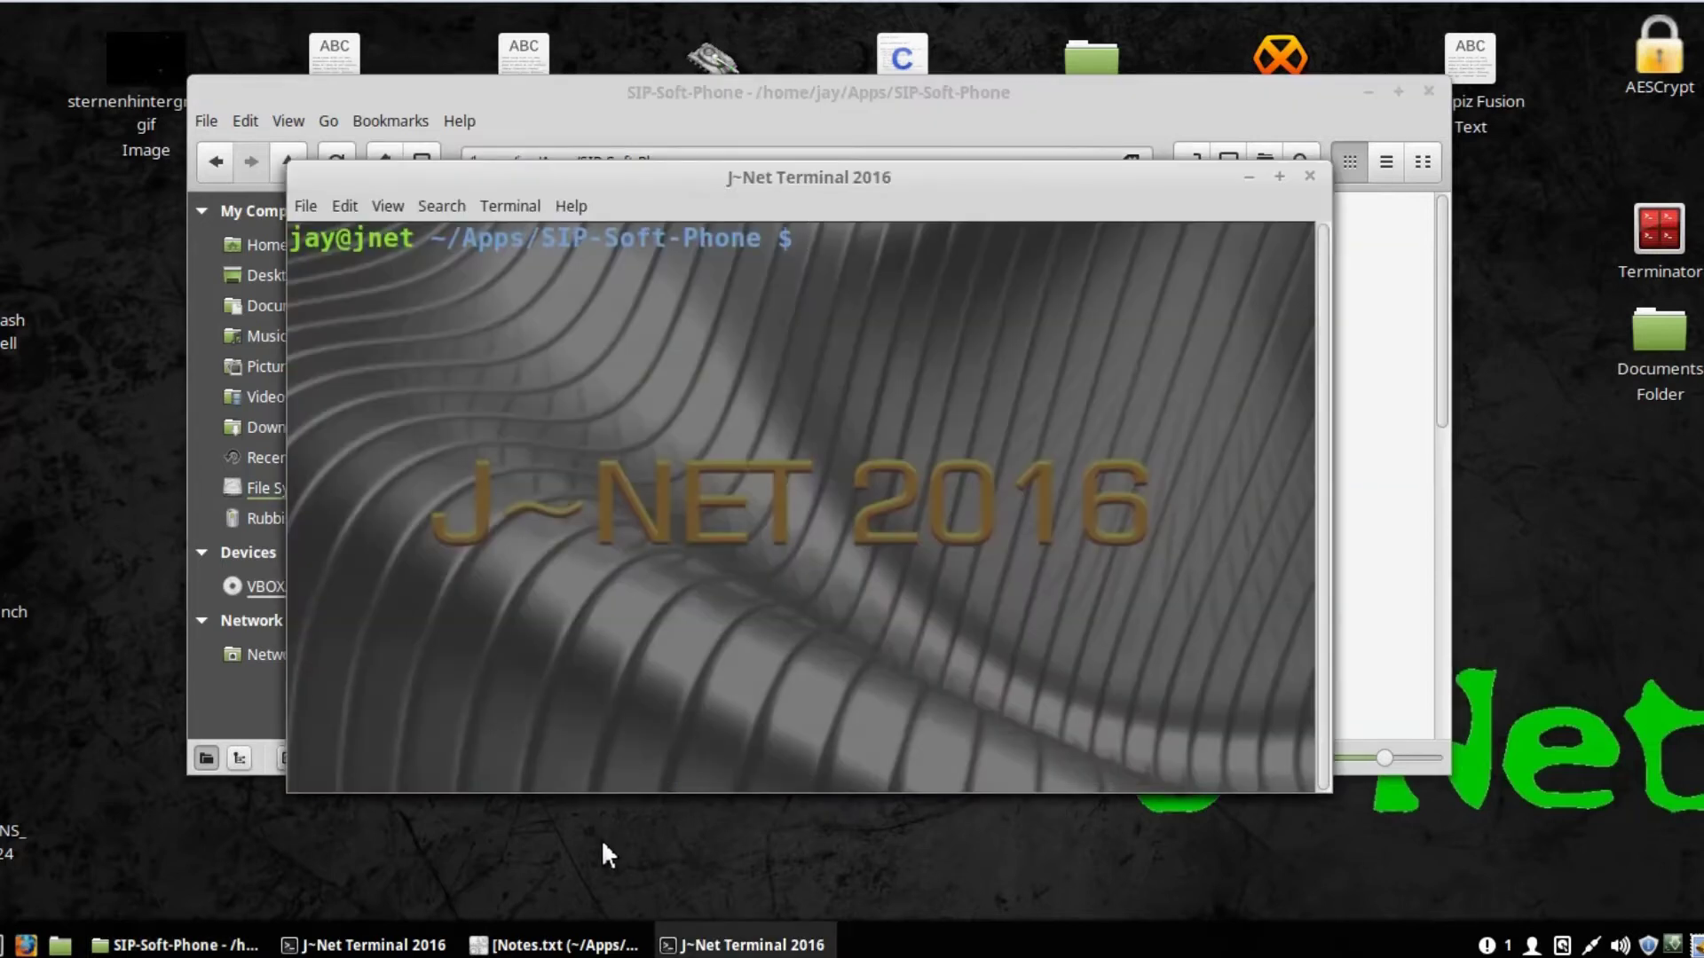
text(make)
key(Return)
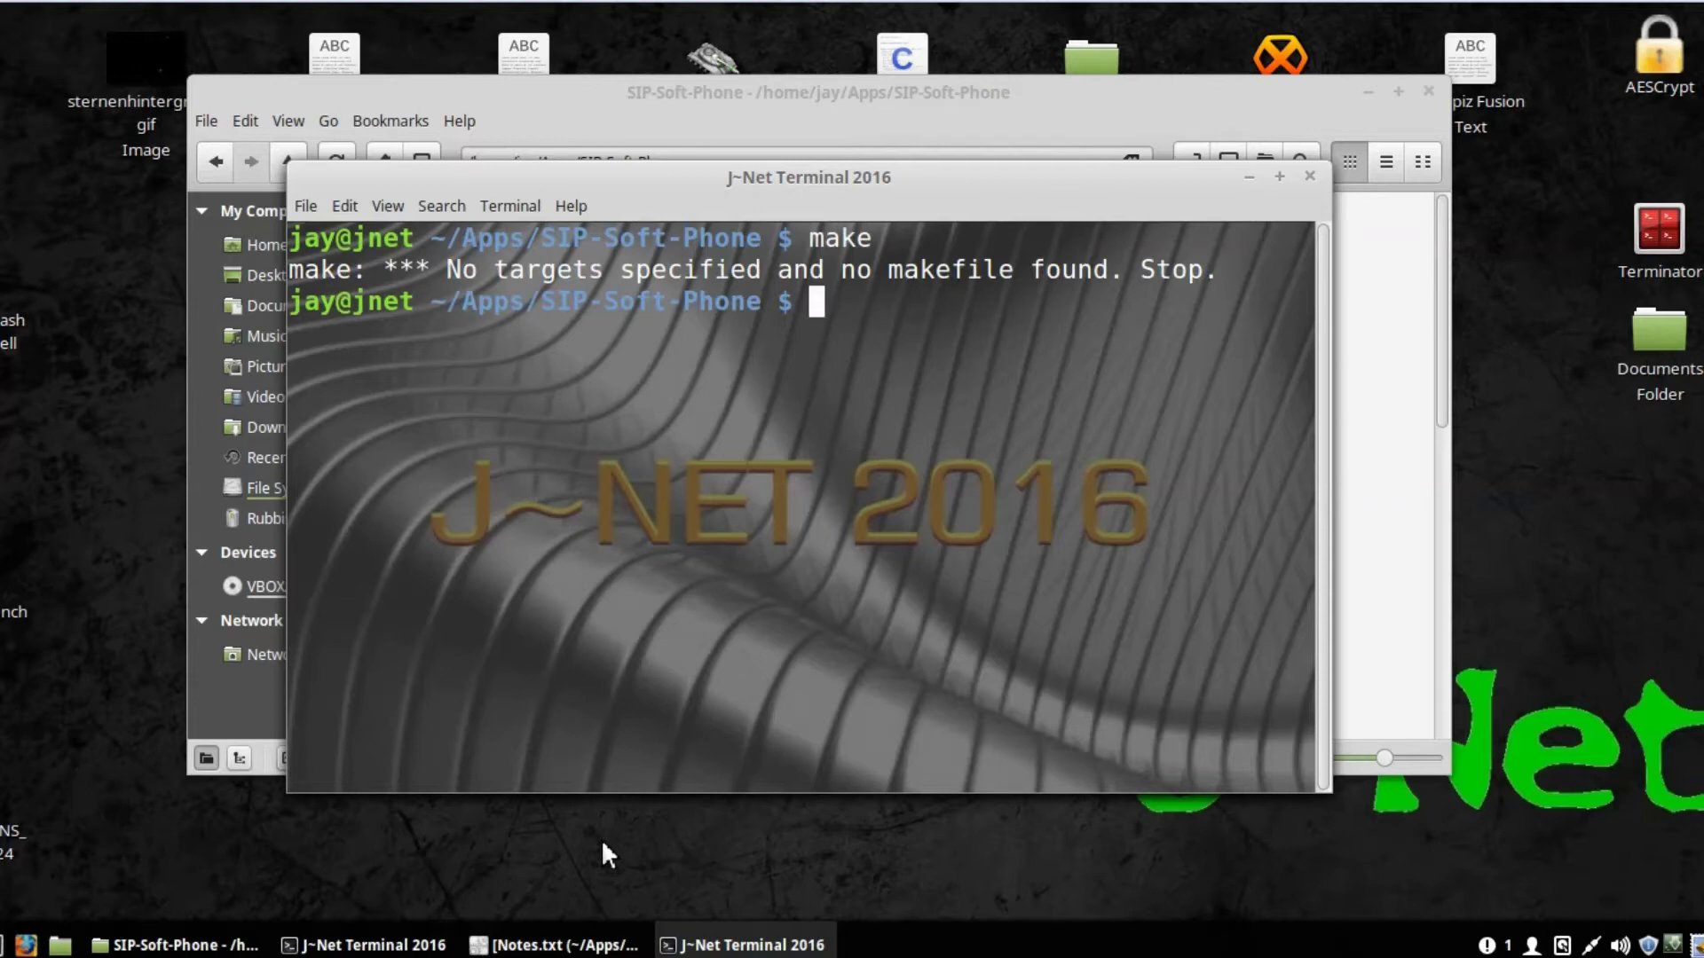
Step: Try make install in the terminal and list the folder's contents with ls
text(make install)
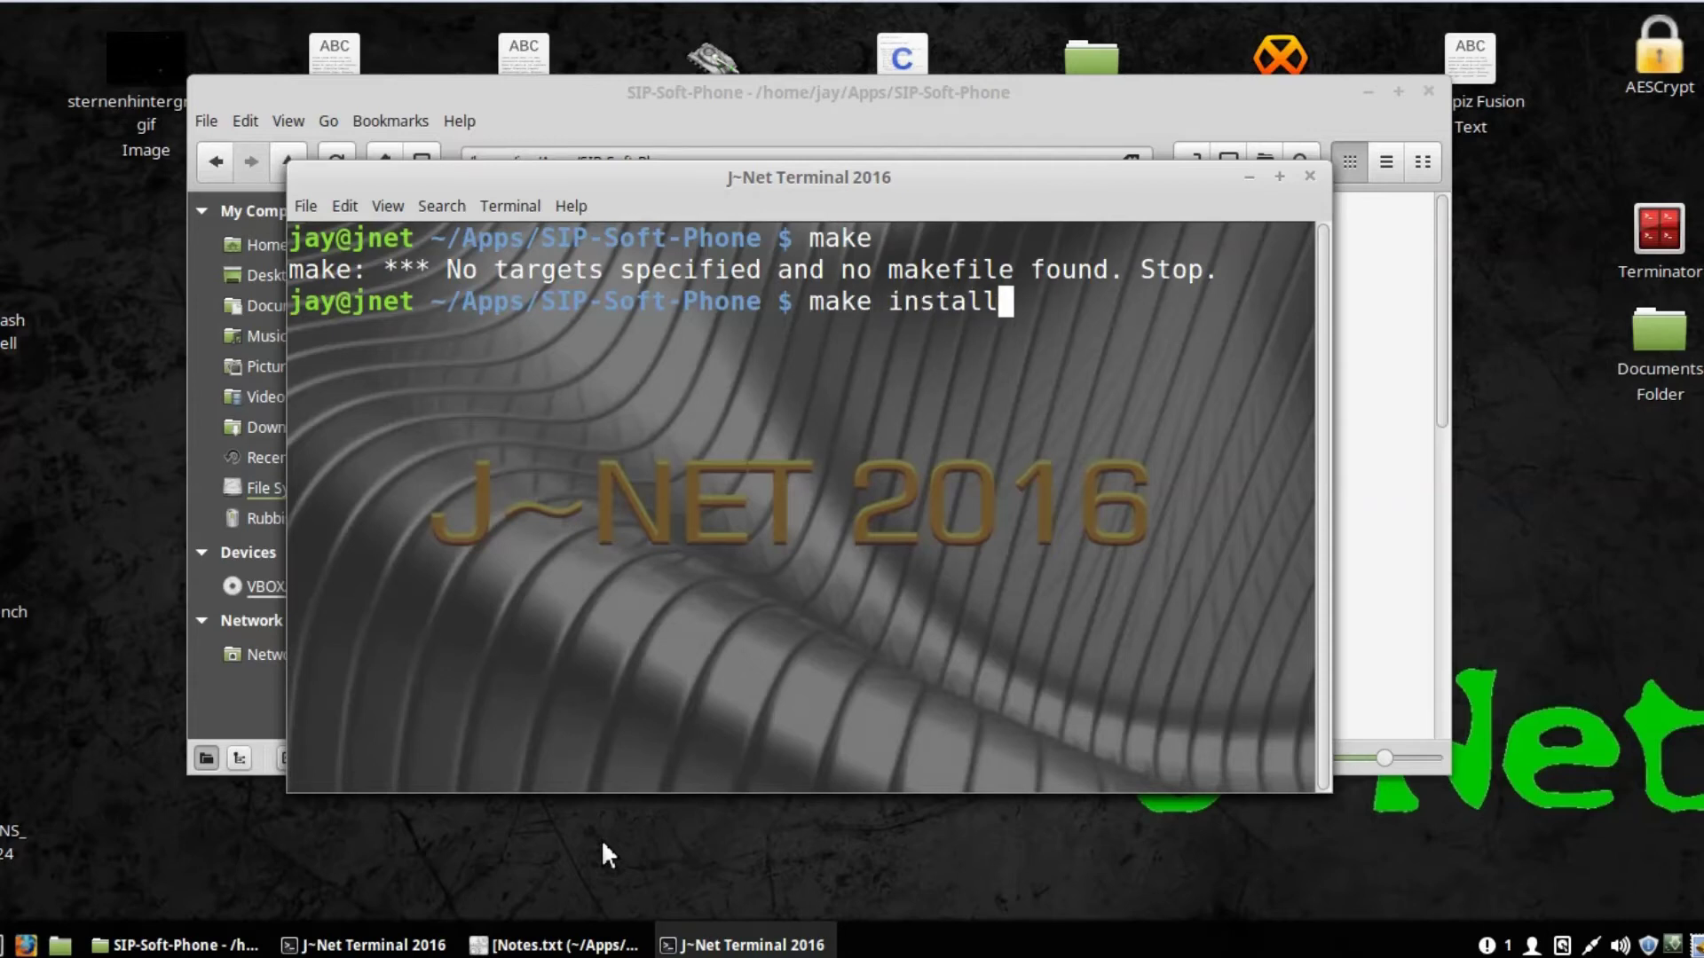
key(Return)
text(ls)
key(Return)
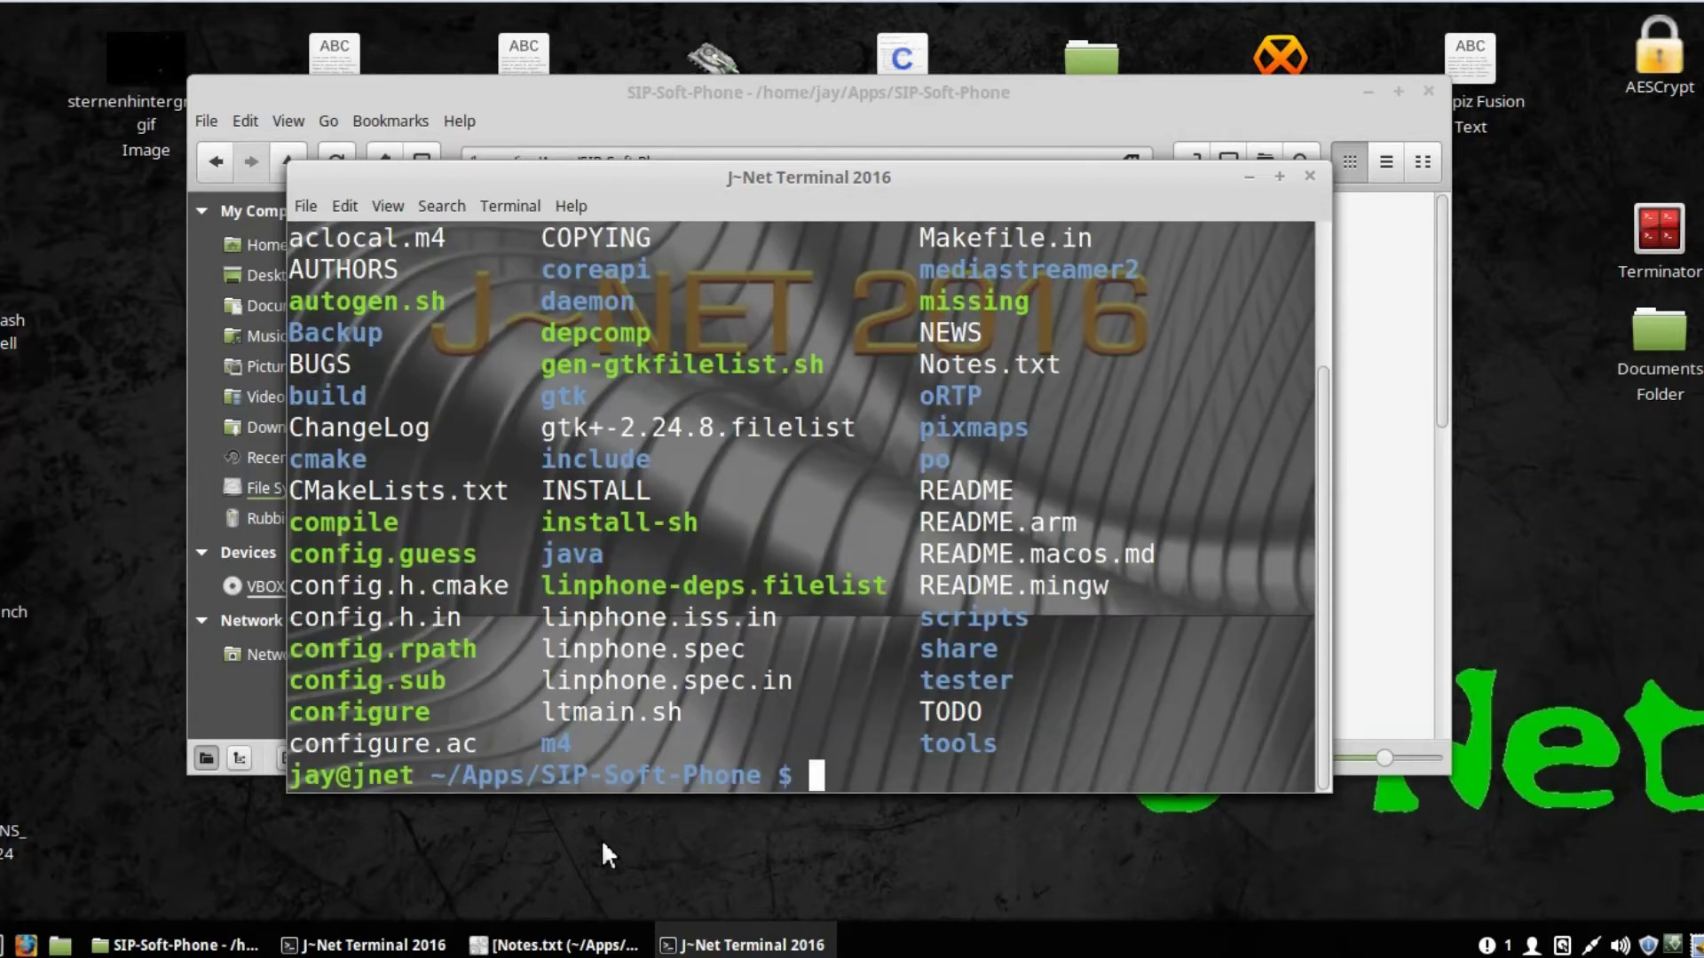
Step: Enter ./install.sh at the terminal prompt without running it and copy the command text
text(./install.sh)
key(Left)
key(Left)
key(Left)
key(Left)
key(Left)
key(Left)
key(Left)
key(Left)
key(Left)
key(Left)
key(Left)
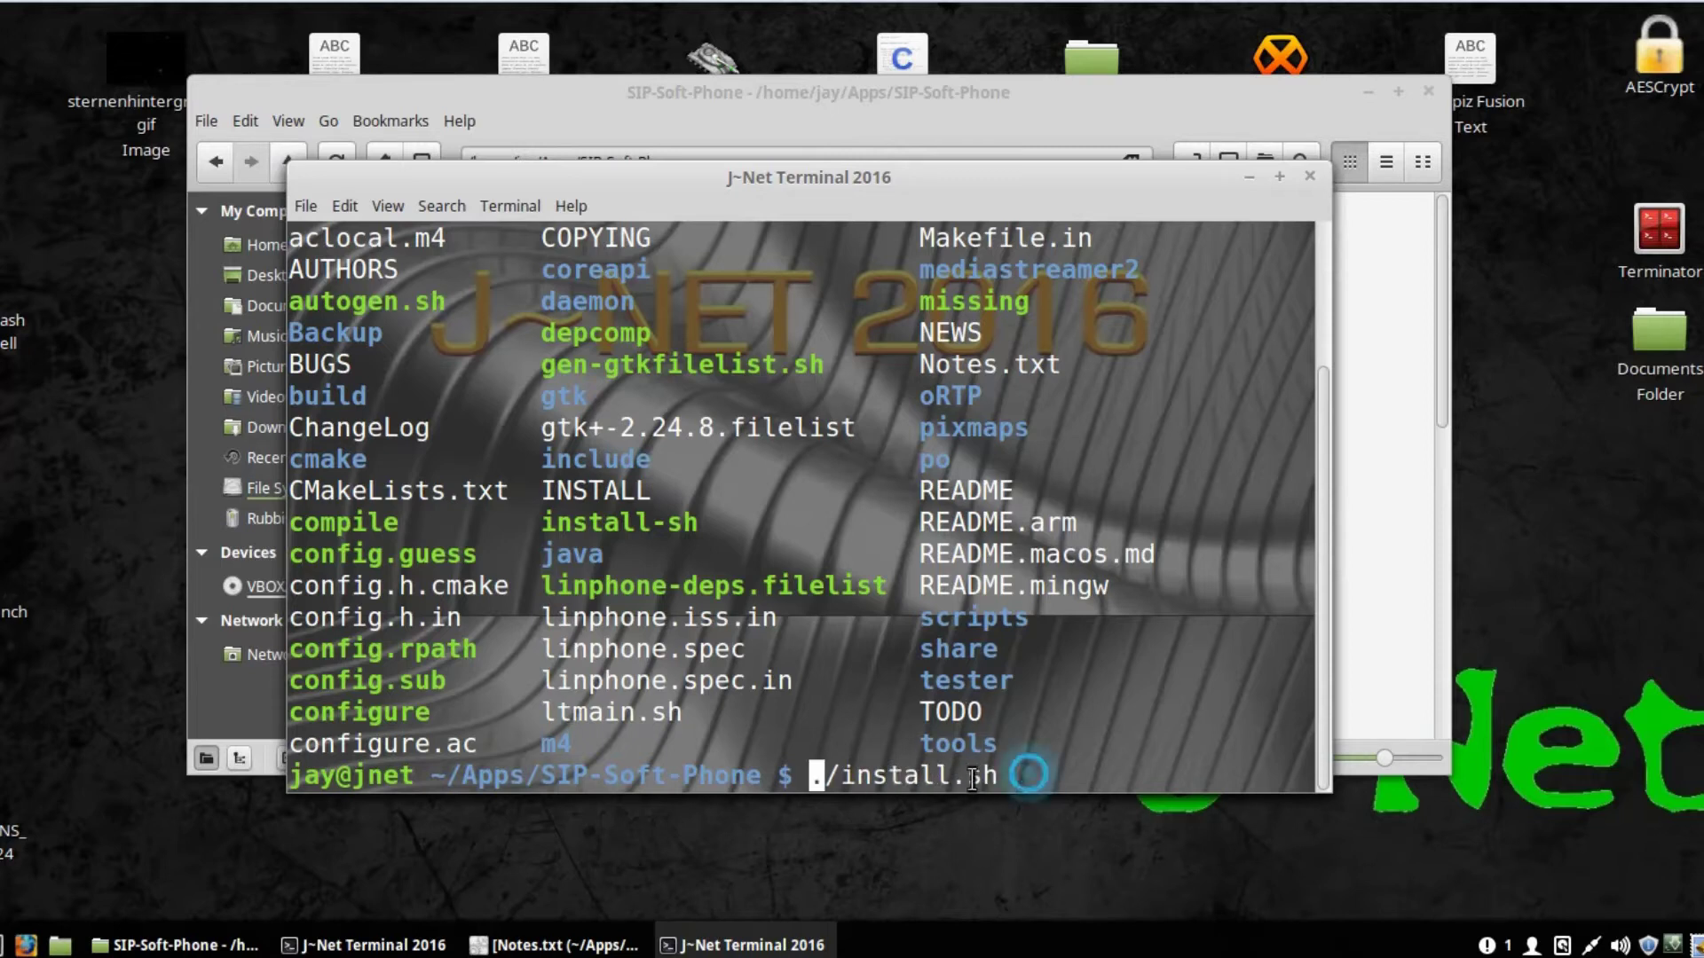
drag(1052, 774, 798, 774)
right_click(829, 772)
click(928, 648)
Step: Add a separator line of tildes below the download page address in Notes.txt, followed by several blank lines
click(559, 945)
click(579, 655)
key(Return)
key(Return)
key(Return)
key(Return)
text(~~~~~~~~~~~~~~~~~~~~~~~~~~~~~~~~~~~~~~~~~~~~~~~~~~~~~~~~~~~~~~~~~~~~~~~~~~~~~~~~~~~~)
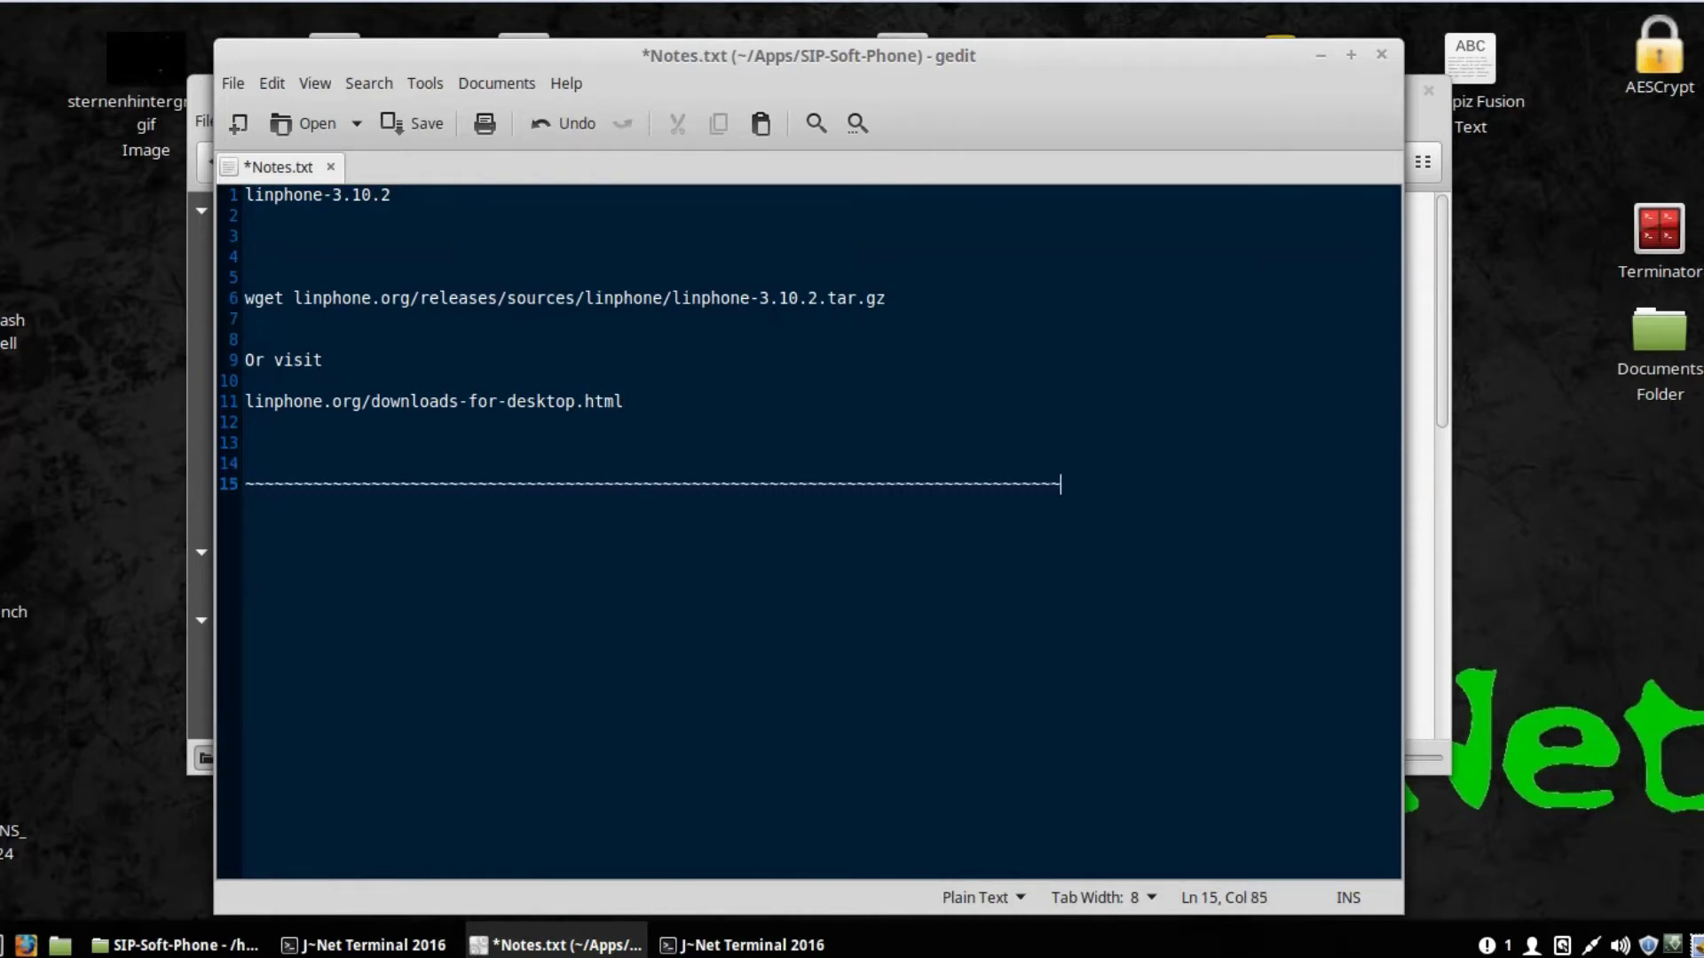
key(Return)
key(Return)
key(Return)
key(Return)
key(Return)
key(Return)
key(Return)
key(Return)
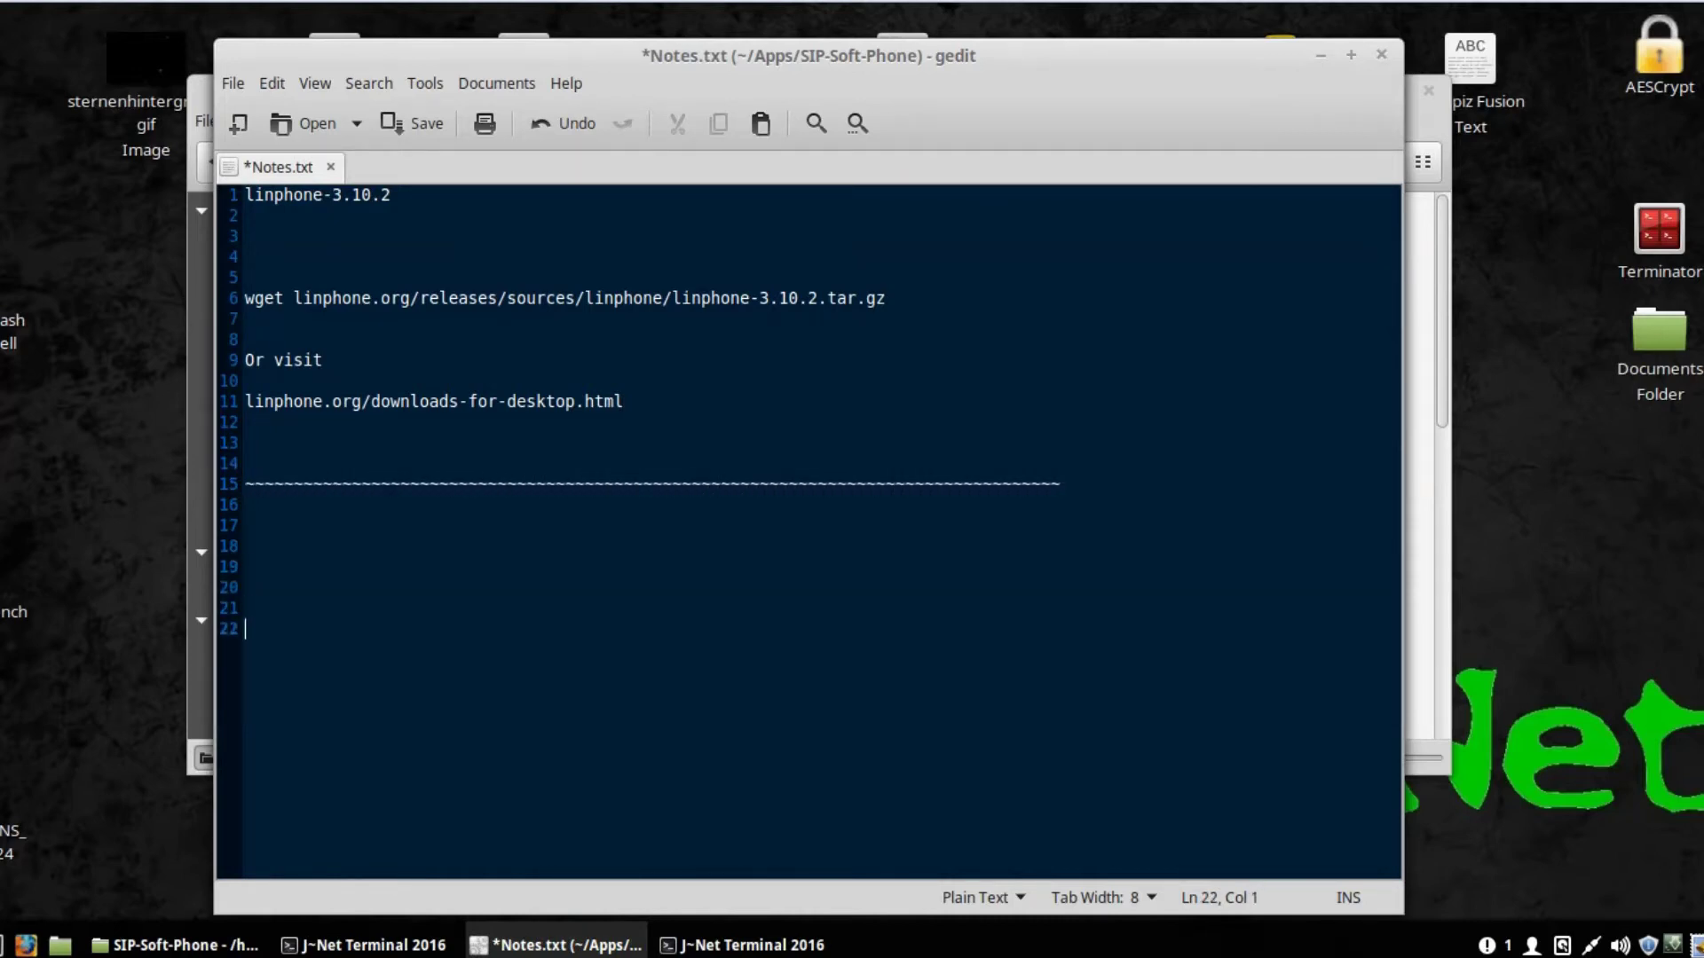
Step: Paste ./install.sh below the separator in Notes.txt and add the line sudo chmod +x install.sh above it
key(ctrl+v)
key(Return)
key(Up)
key(Delete)
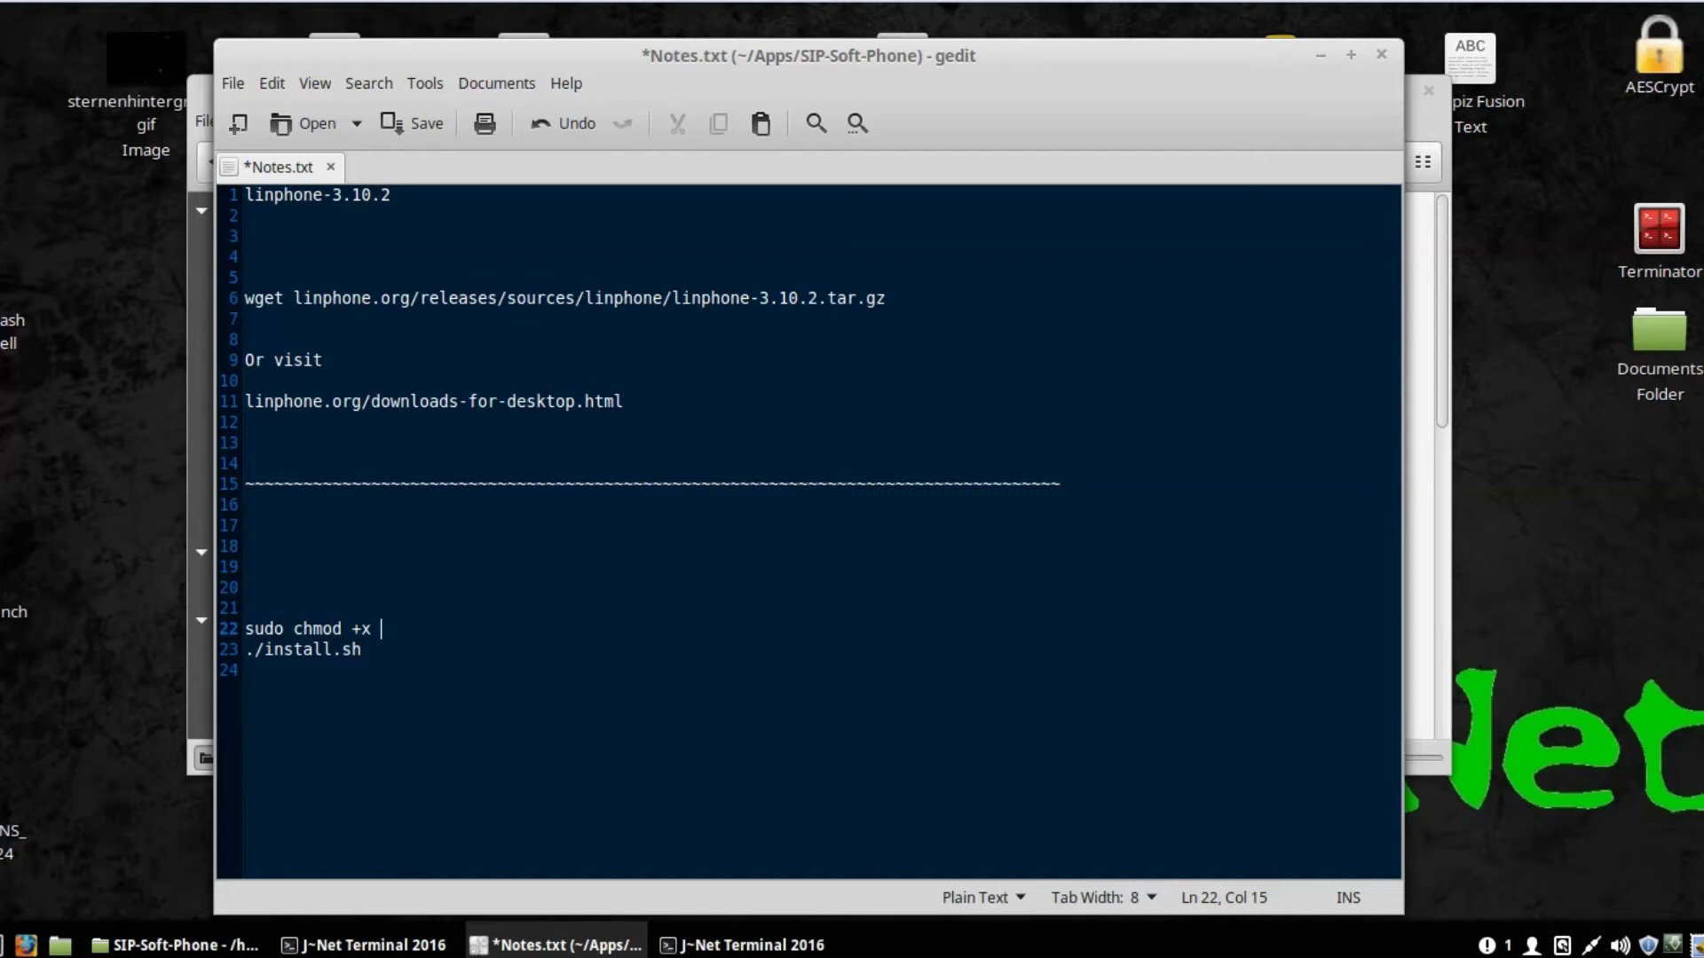
drag(266, 658, 380, 656)
click(415, 627)
key(ctrl+v)
Step: Try running the sudo chmod +x install.sh line from Notes.txt in the terminal, entering the account password for sudo
click(413, 632)
triple_click(414, 632)
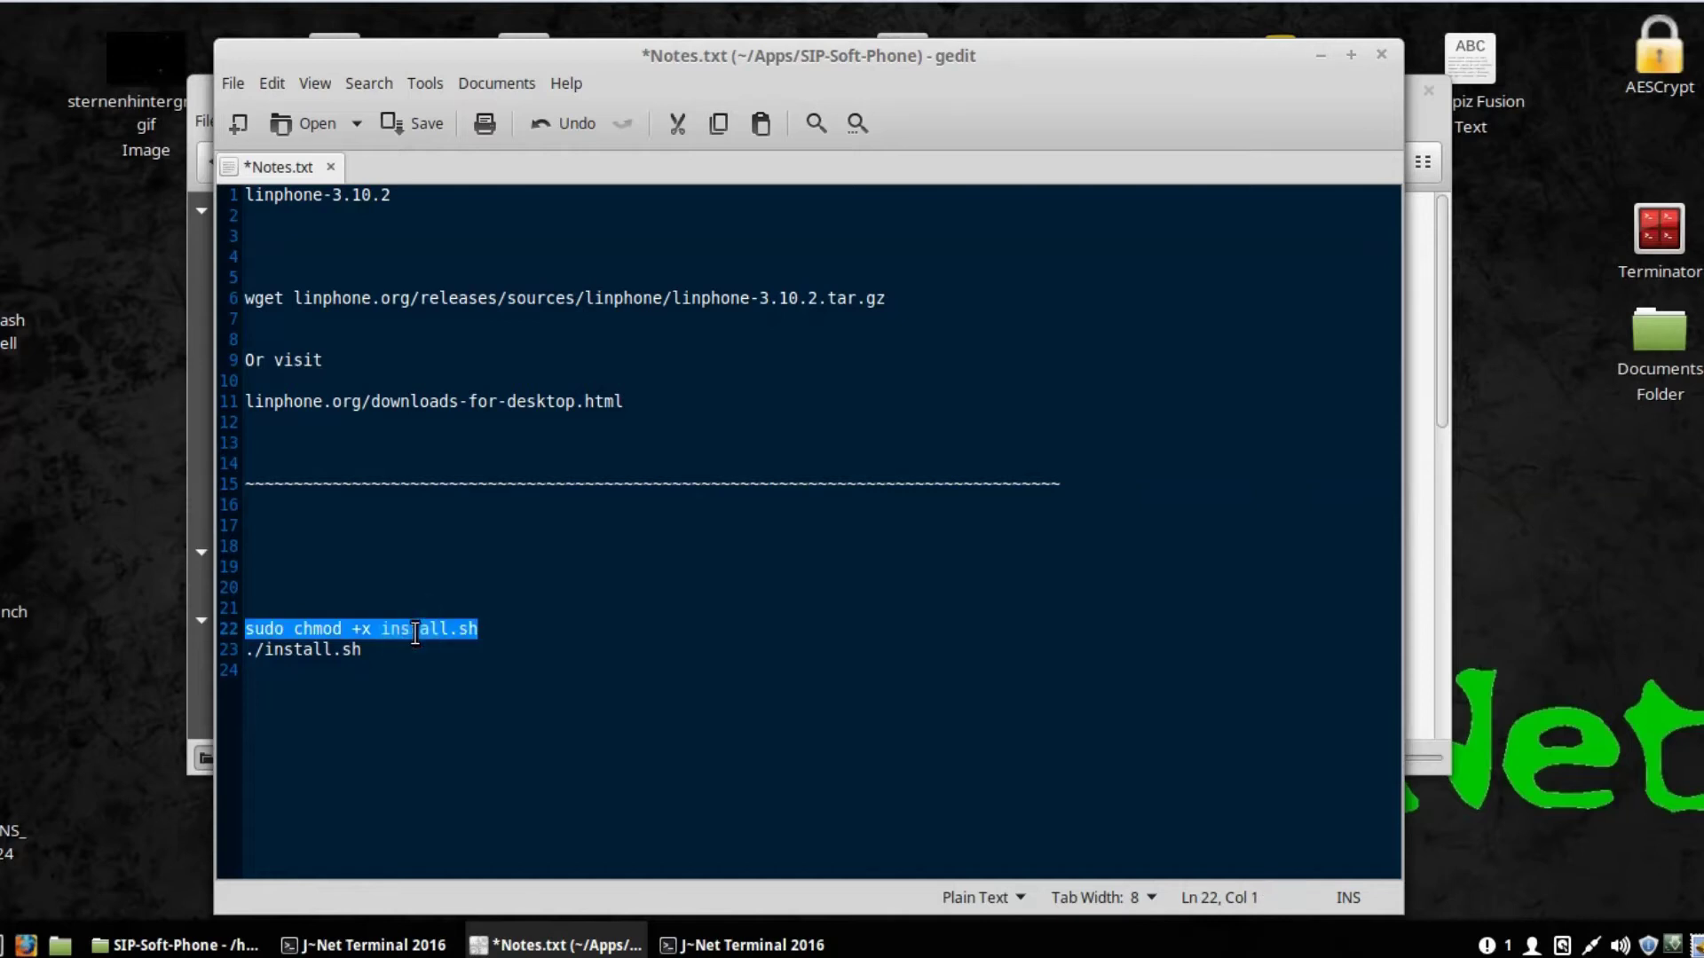
click(785, 946)
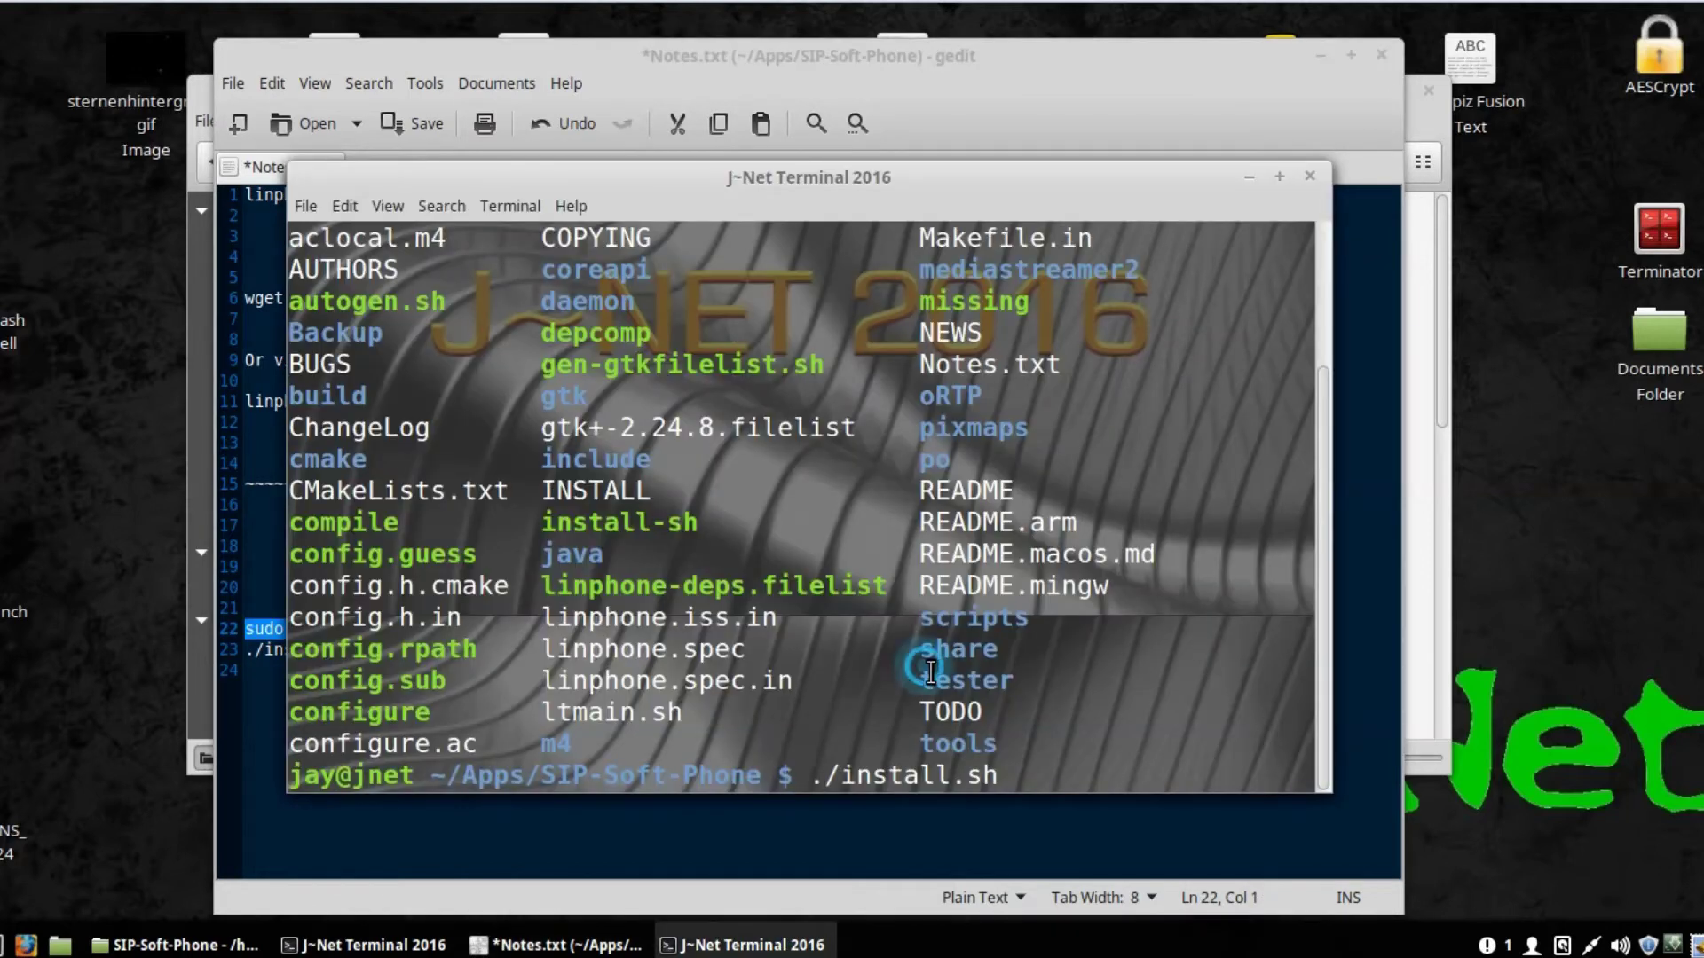
key(Up)
key(Up)
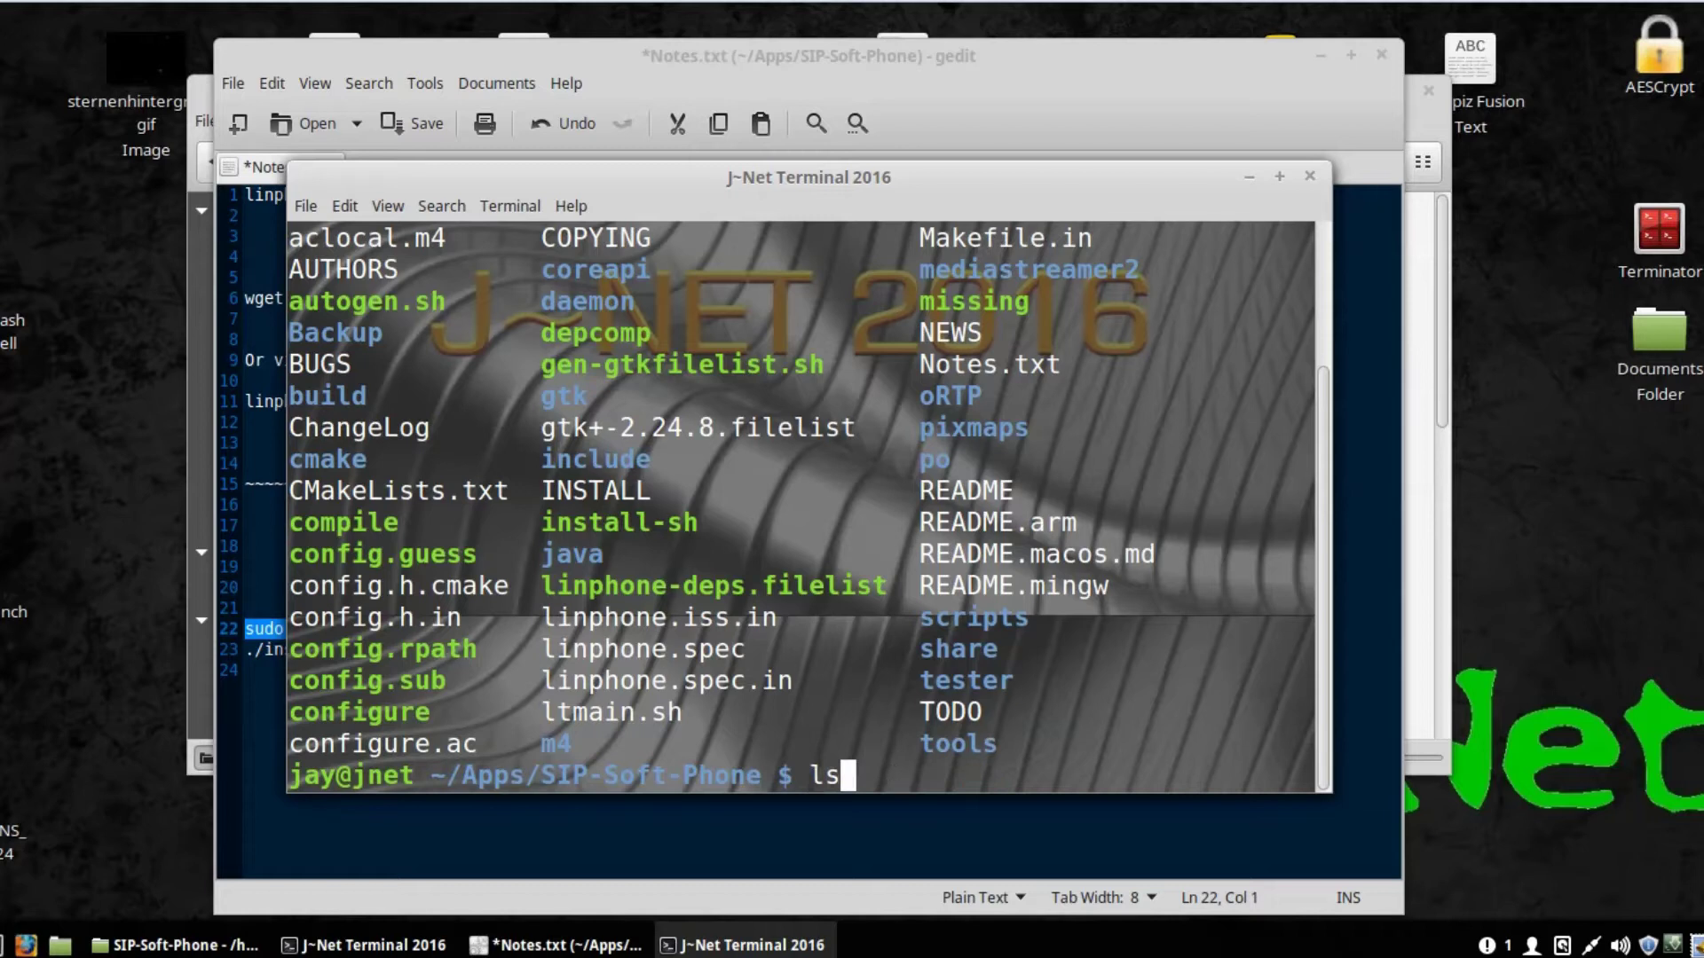
key(BackSpace)
key(BackSpace)
key(BackSpace)
key(BackSpace)
key(BackSpace)
key(BackSpace)
key(BackSpace)
key(BackSpace)
key(BackSpace)
key(BackSpace)
key(BackSpace)
key(BackSpace)
right_click(912, 632)
click(981, 791)
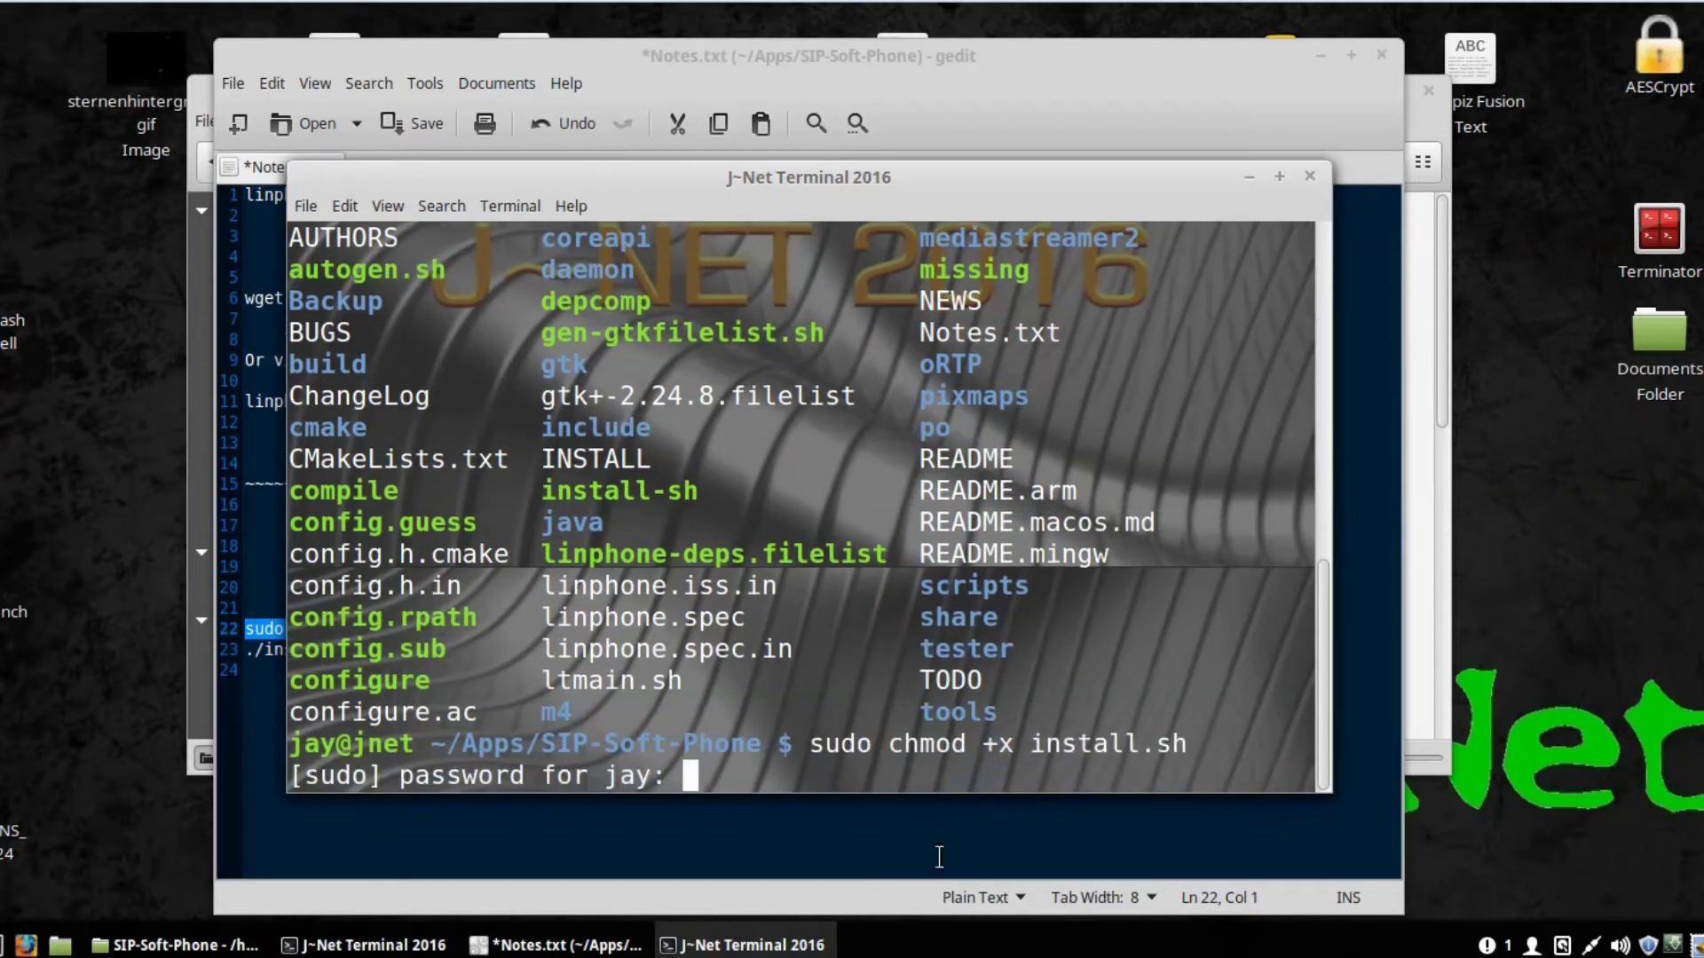
key(Return)
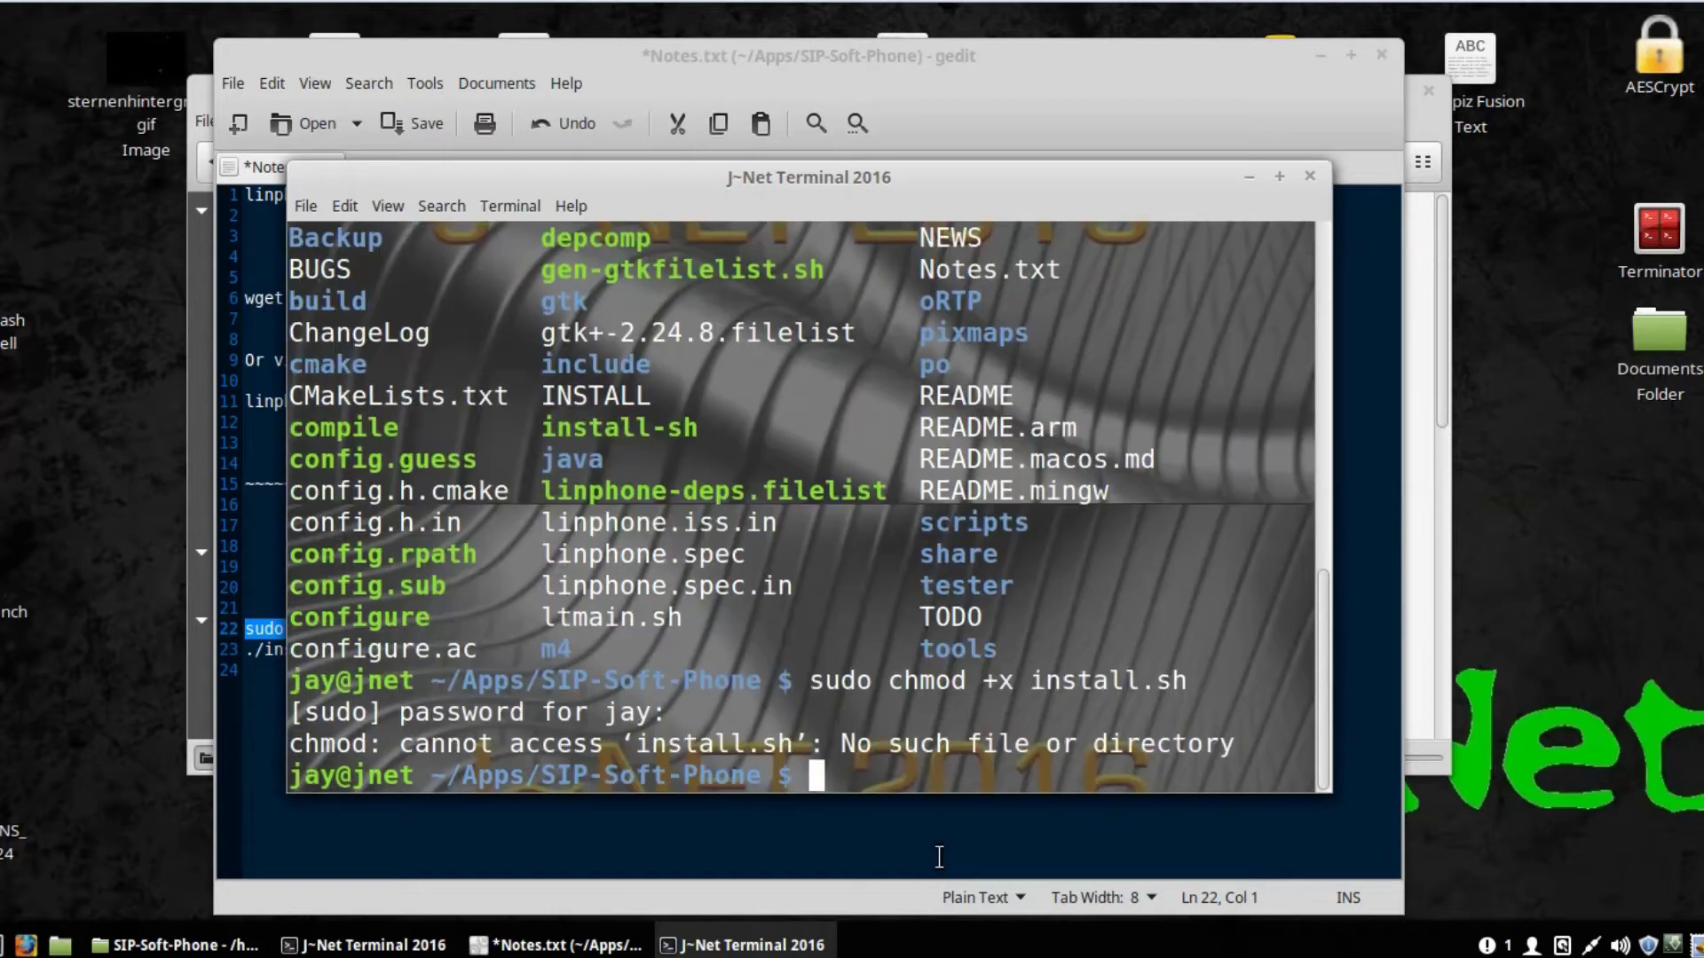
Step: Check the install script's file name in the SIP-Soft-Phone folder and change install.sh to install-sh in both command lines of Notes.txt
key(Up)
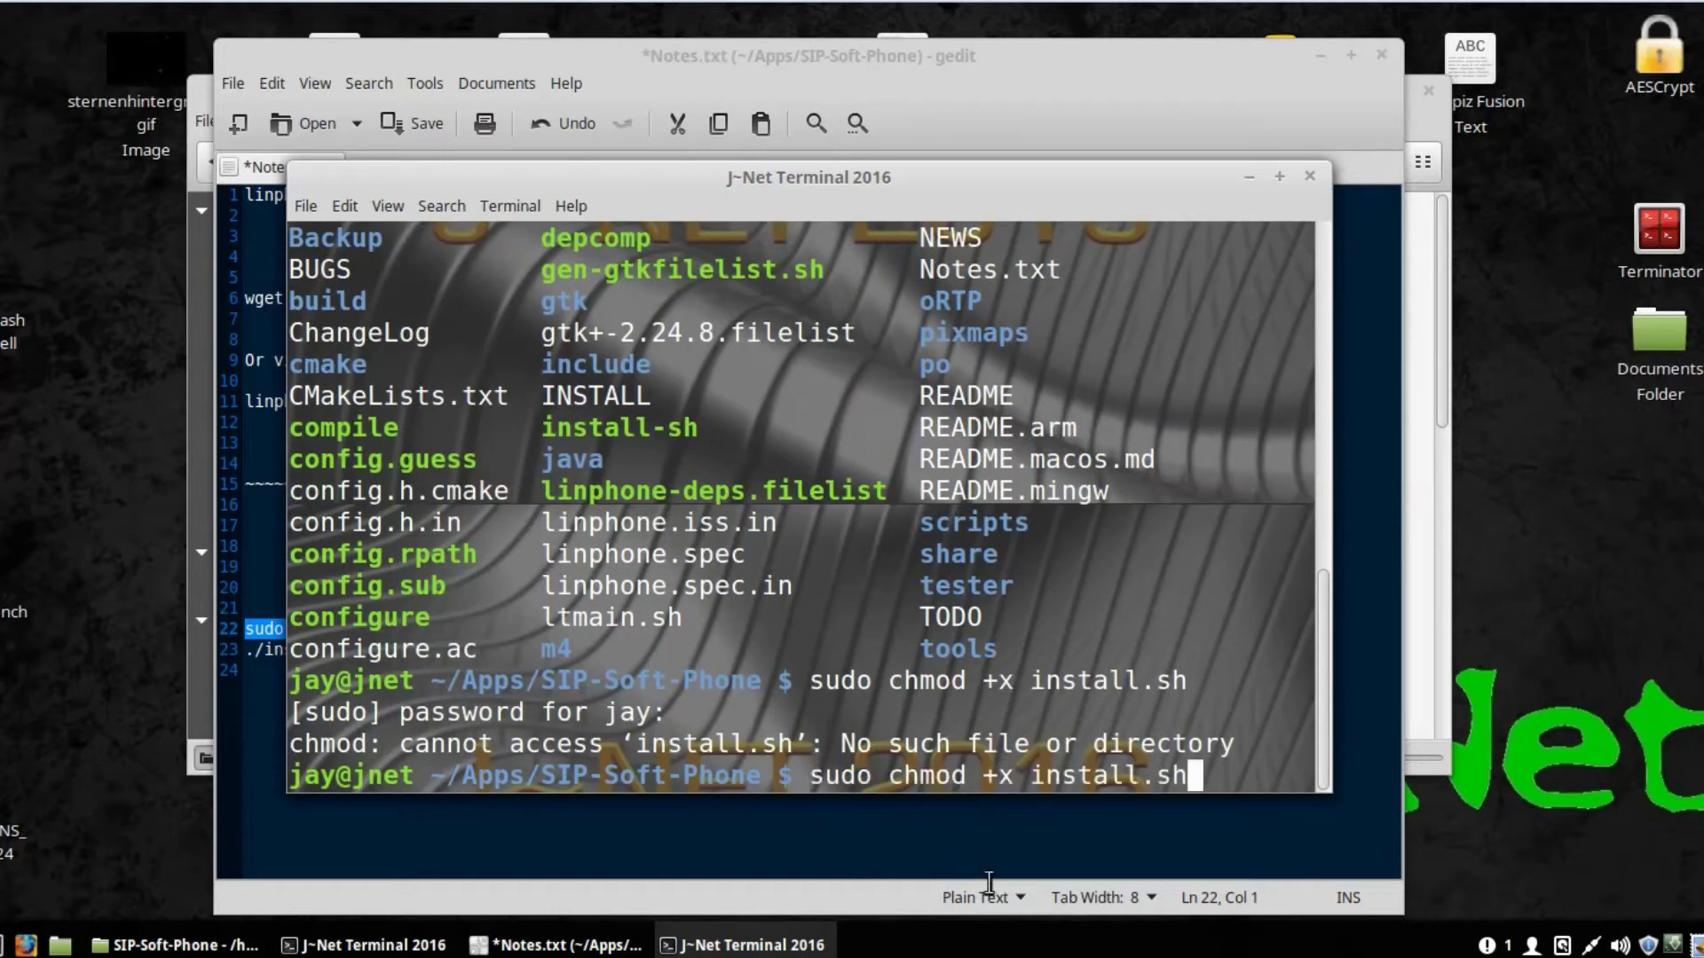
click(1417, 567)
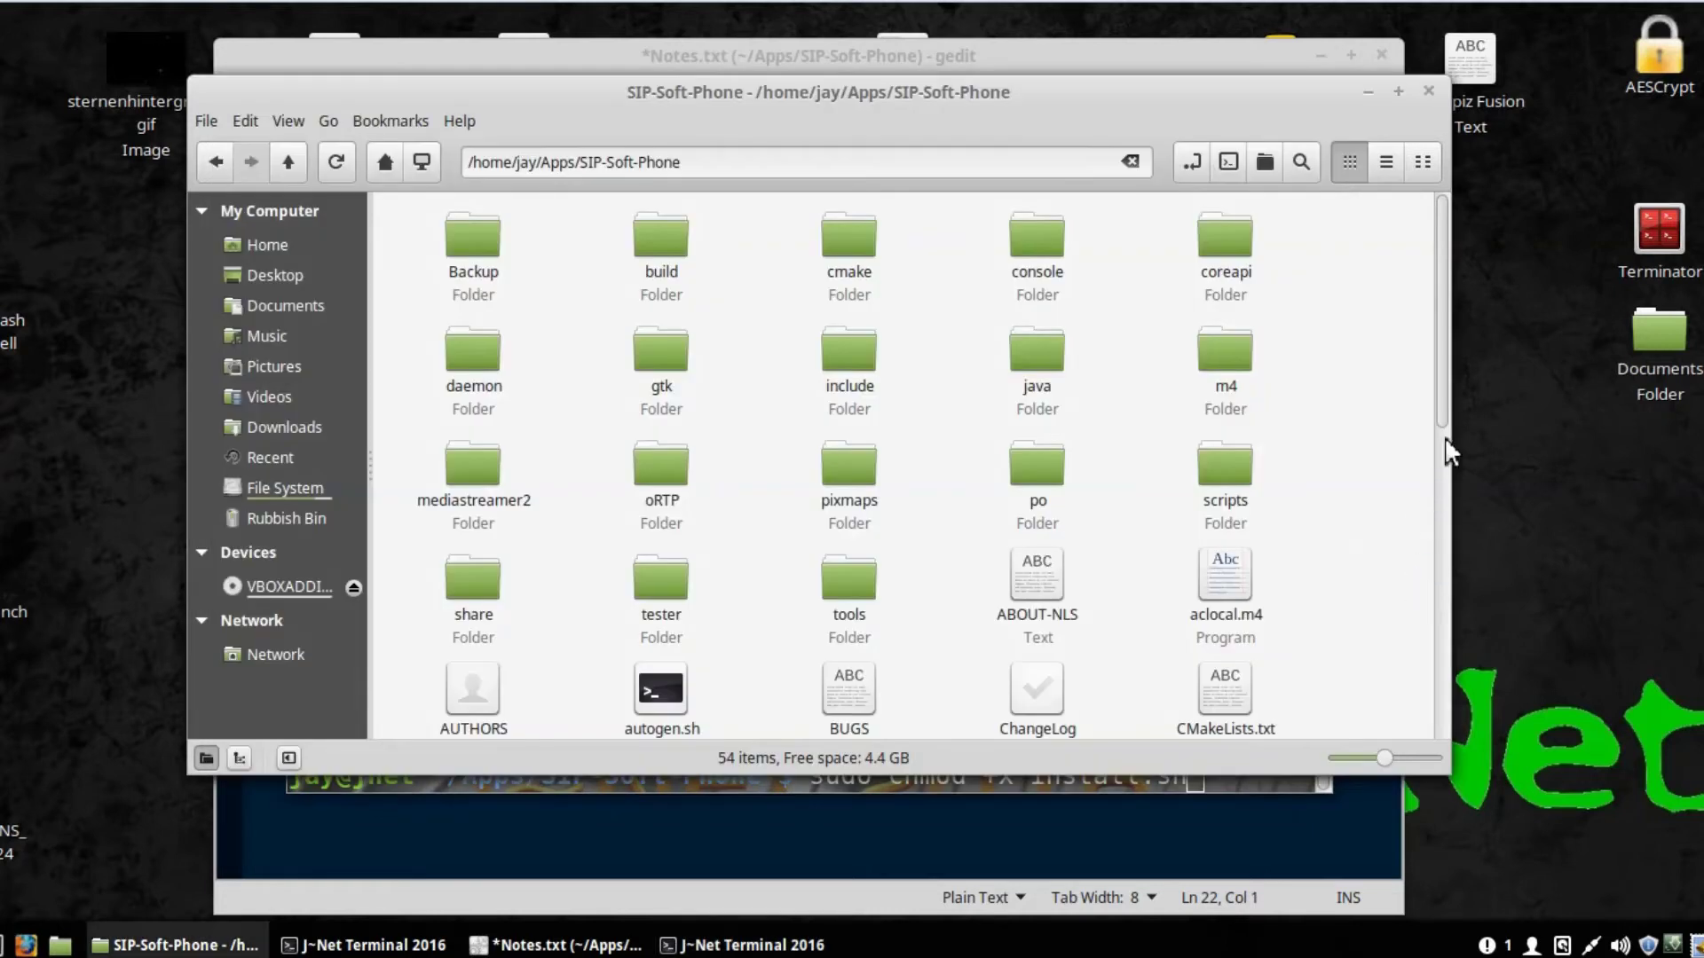
click(1446, 409)
click(1448, 466)
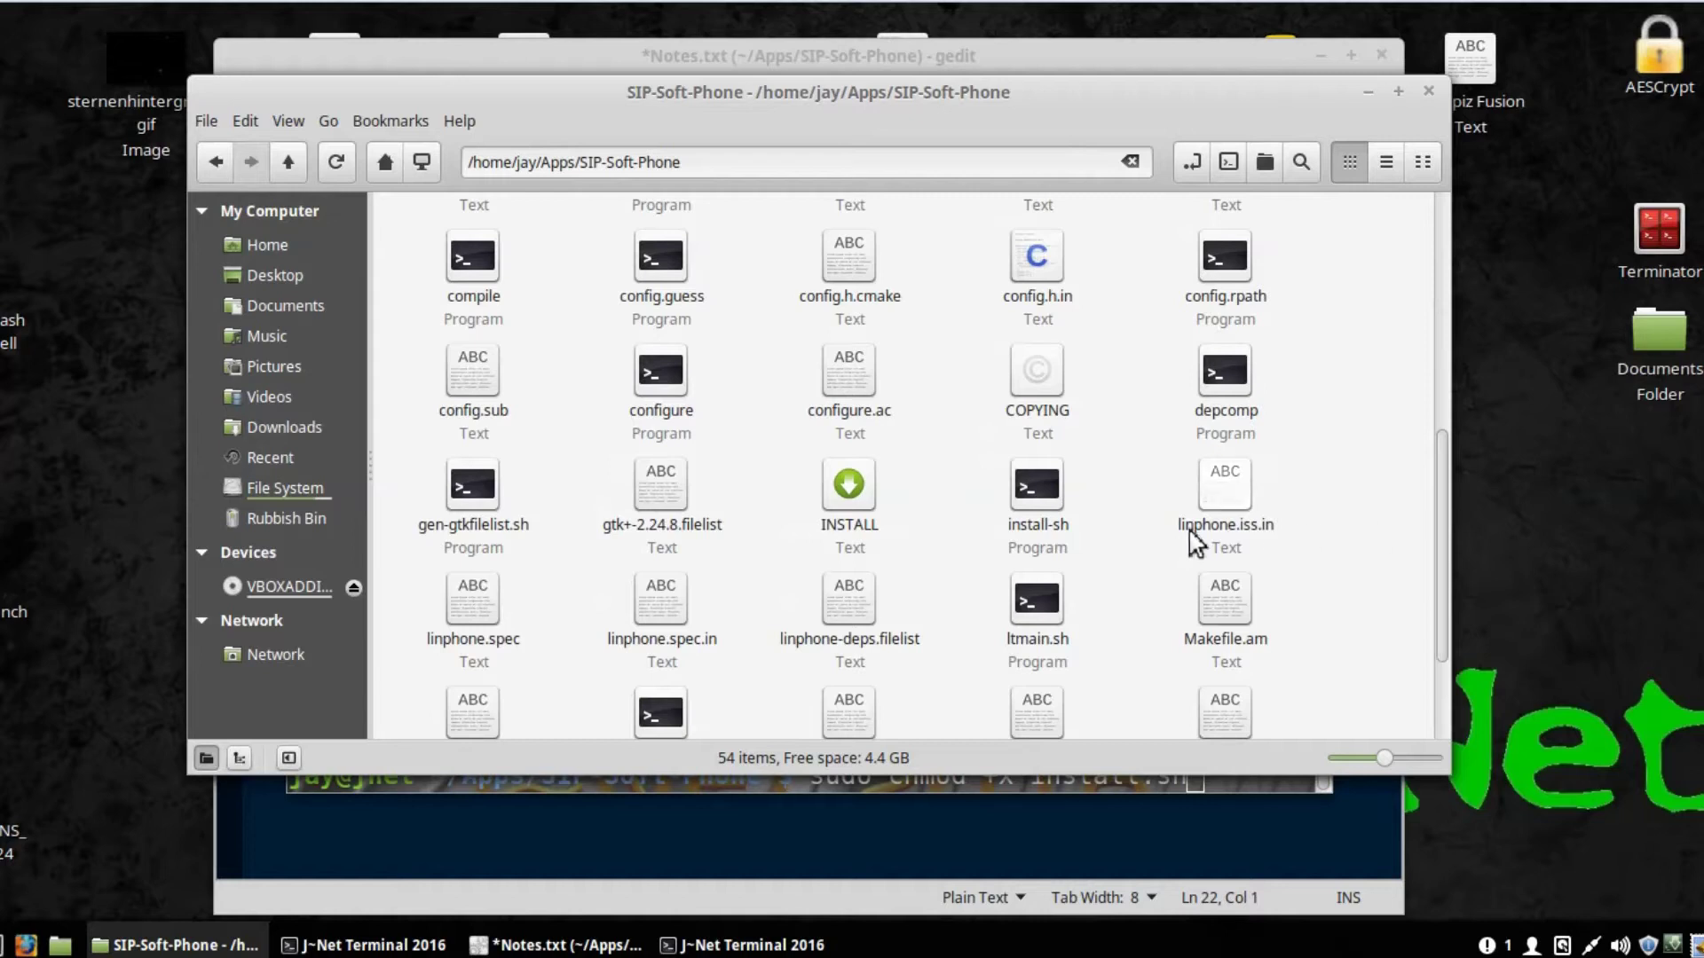
click(904, 830)
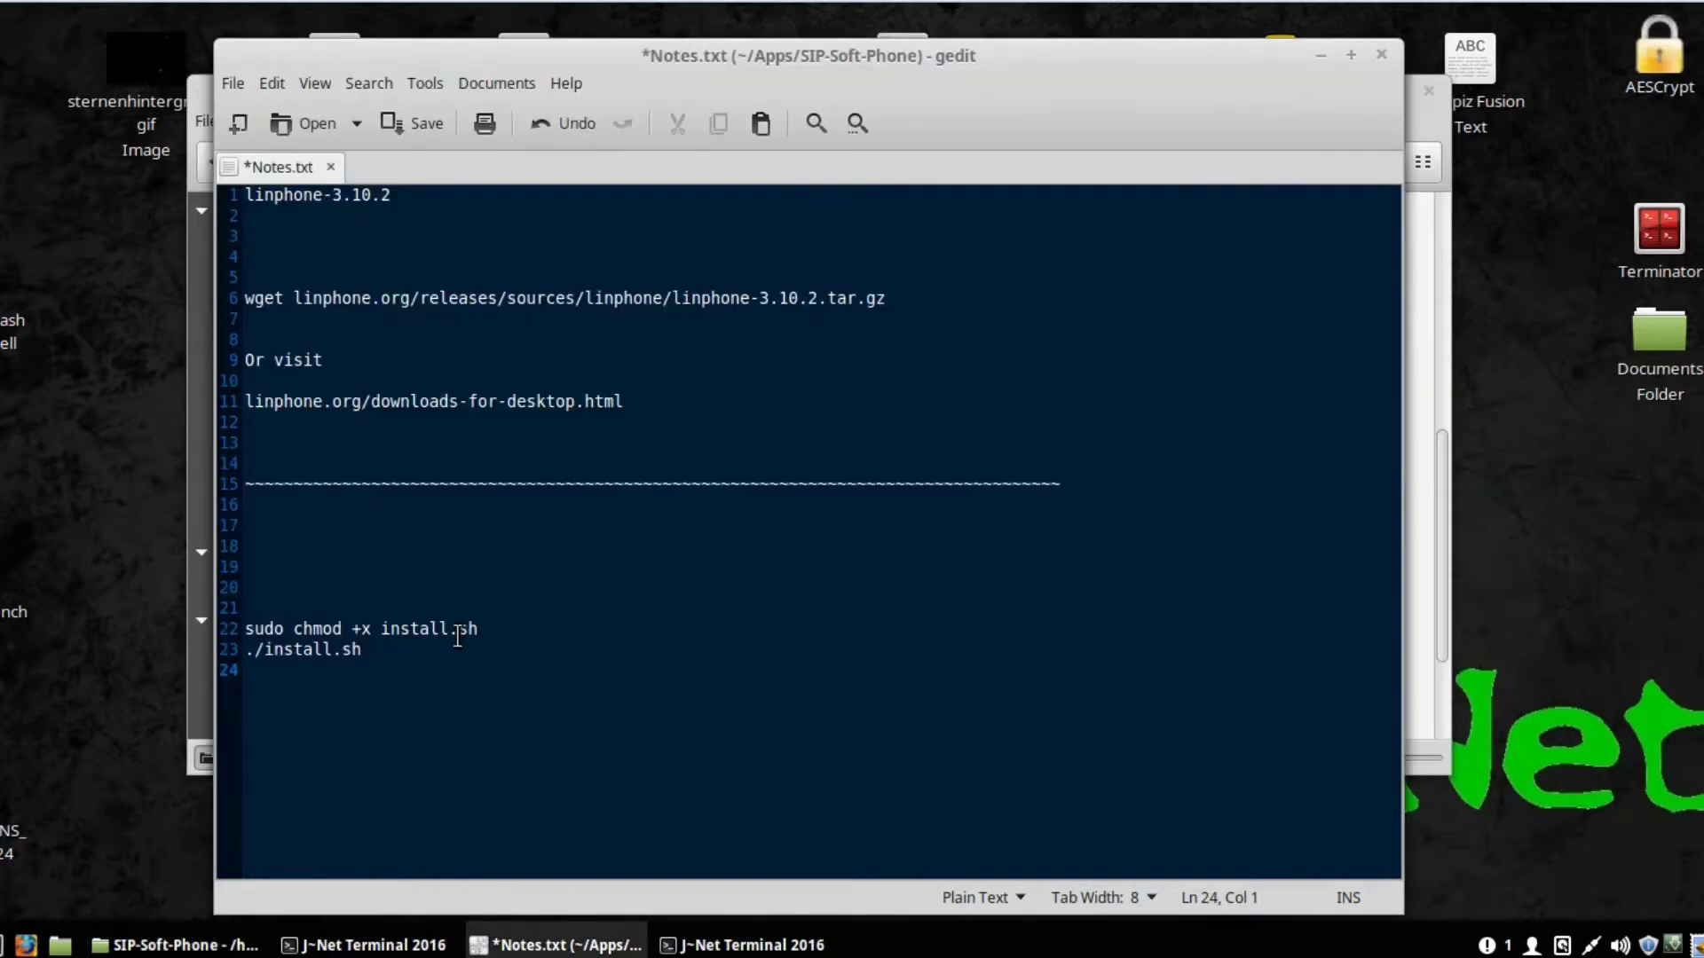
drag(453, 635, 463, 637)
text(-)
drag(334, 653, 345, 654)
text(-)
Step: Copy sudo chmod +x install-sh from Notes.txt and run it in the terminal in place of the recalled command
triple_click(388, 631)
right_click(382, 629)
click(494, 755)
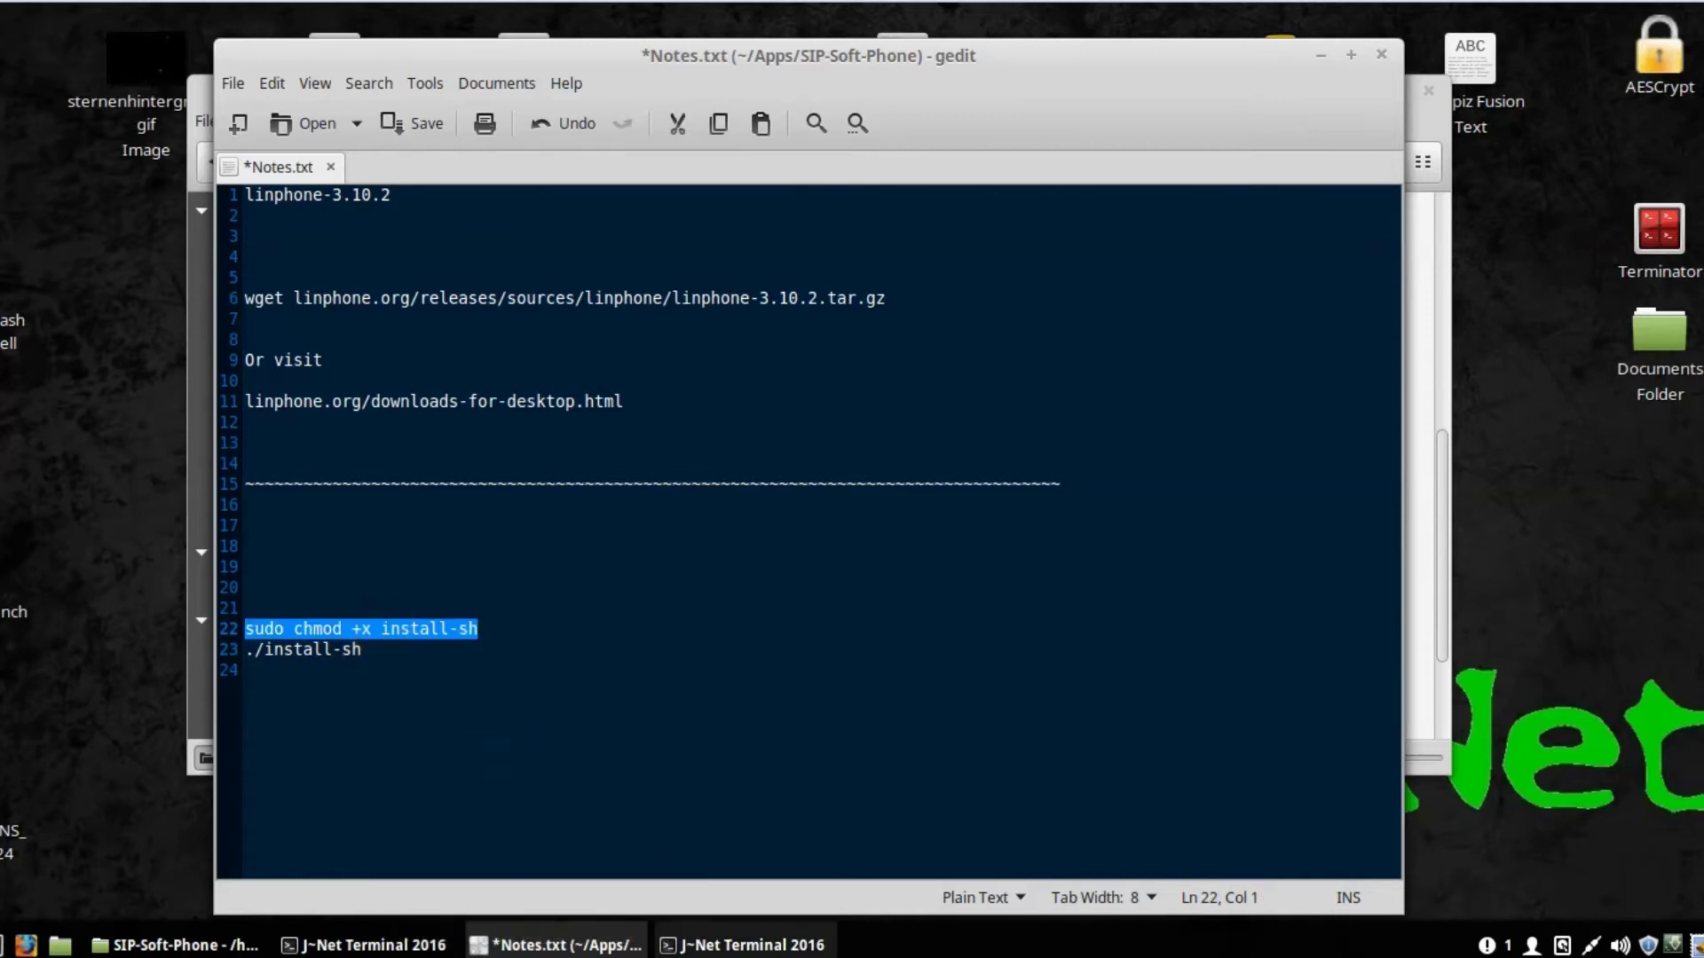
key(alt+Tab)
key(ctrl+u)
right_click(890, 526)
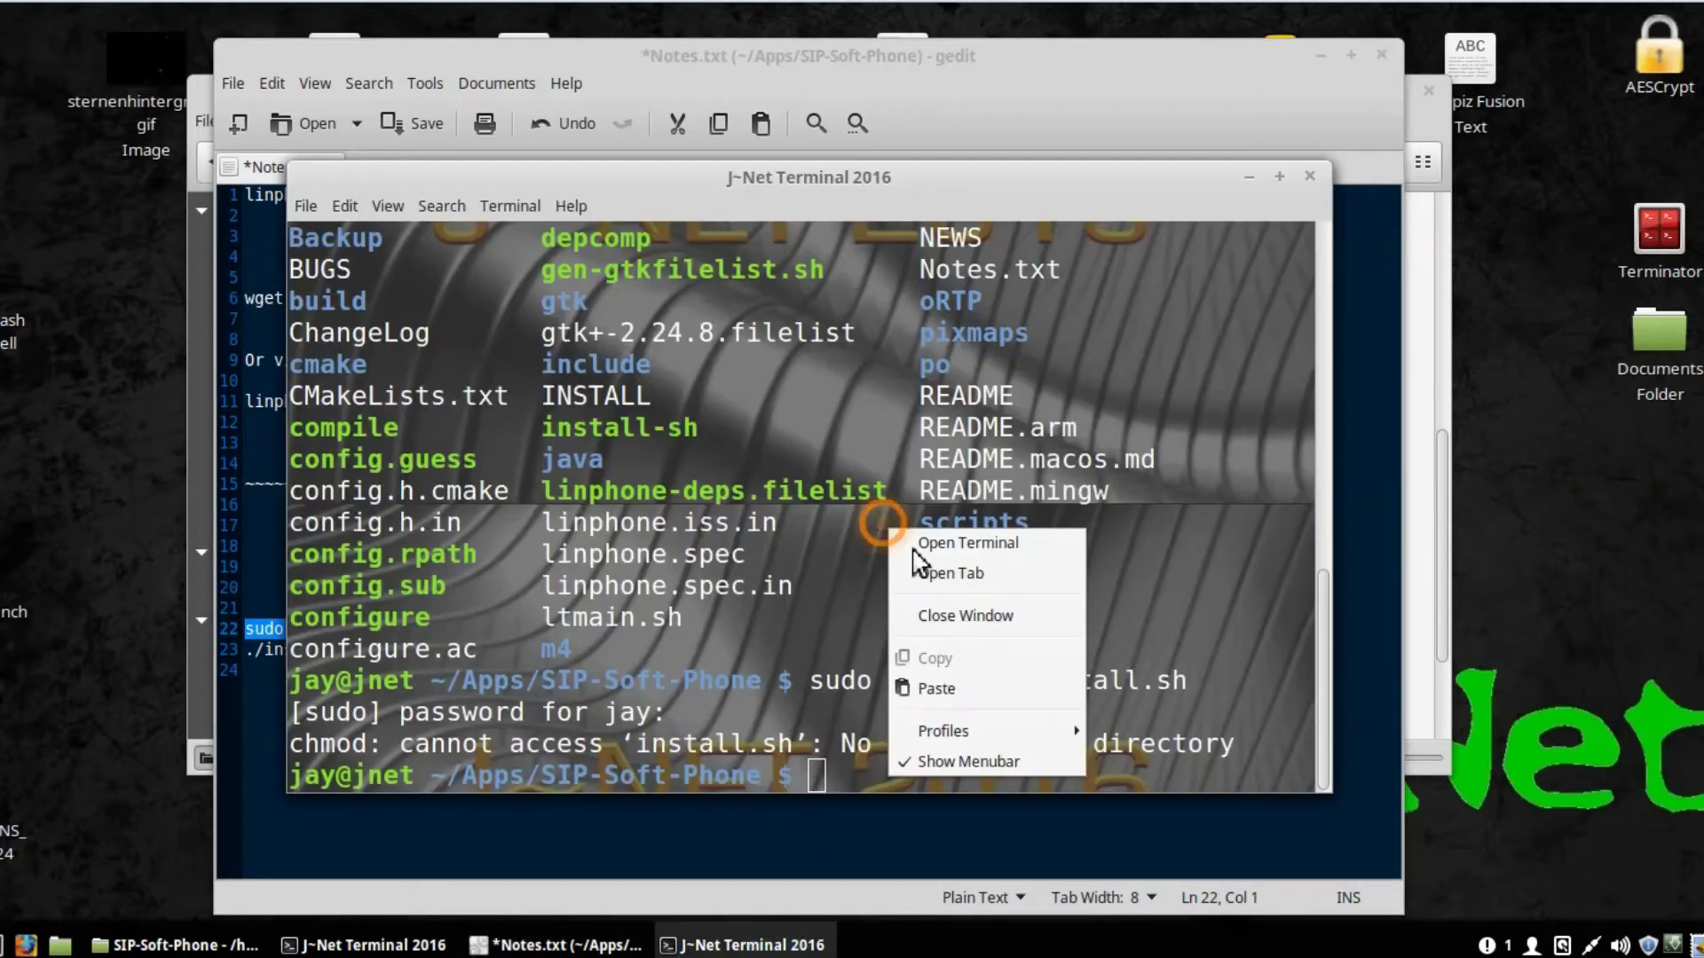
click(993, 683)
Step: Copy ./install-sh from Notes.txt and run it in the terminal
click(950, 880)
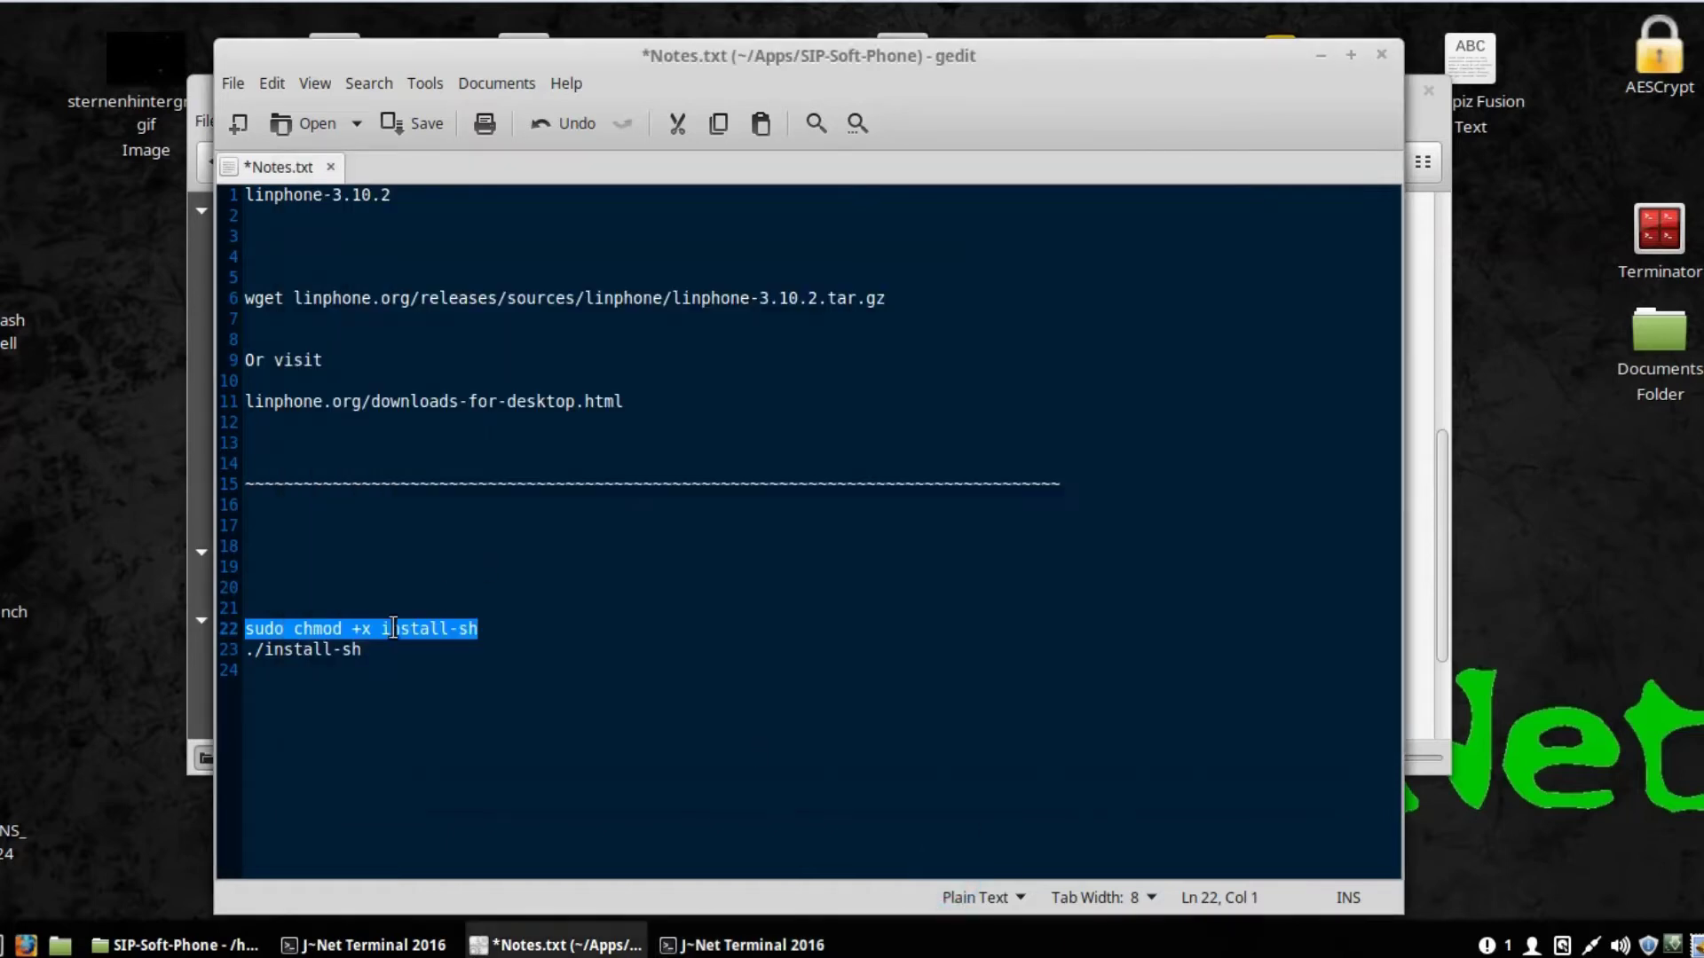
triple_click(316, 649)
right_click(317, 651)
click(437, 775)
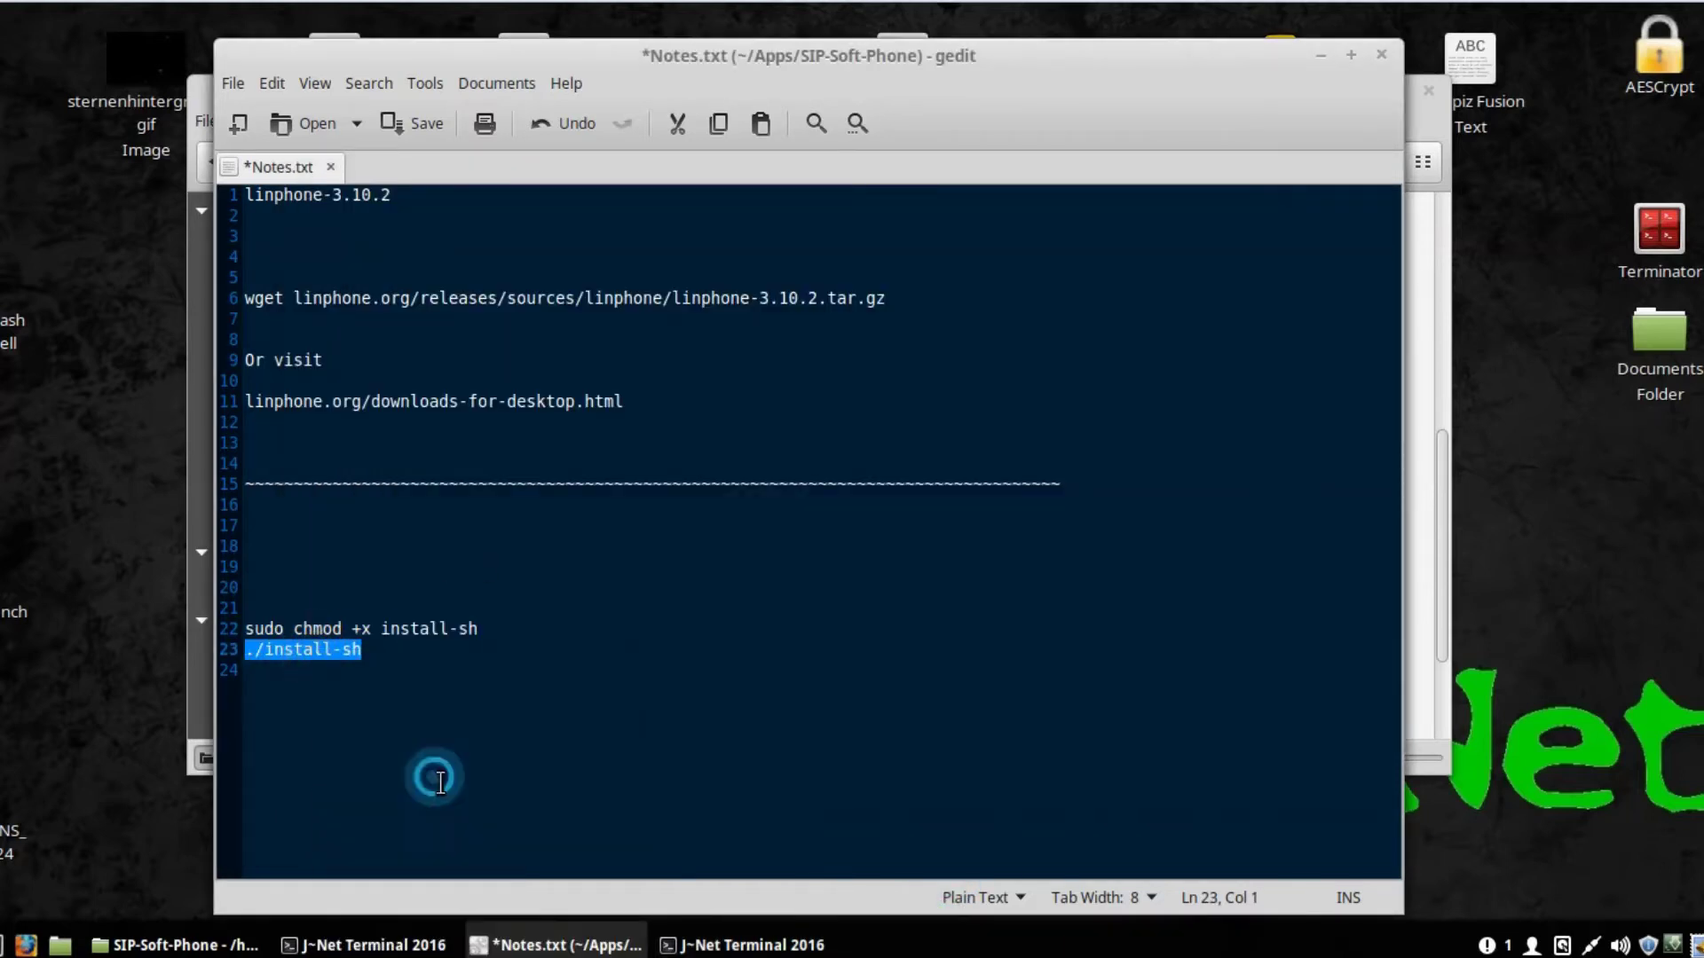
click(745, 945)
right_click(837, 575)
click(892, 740)
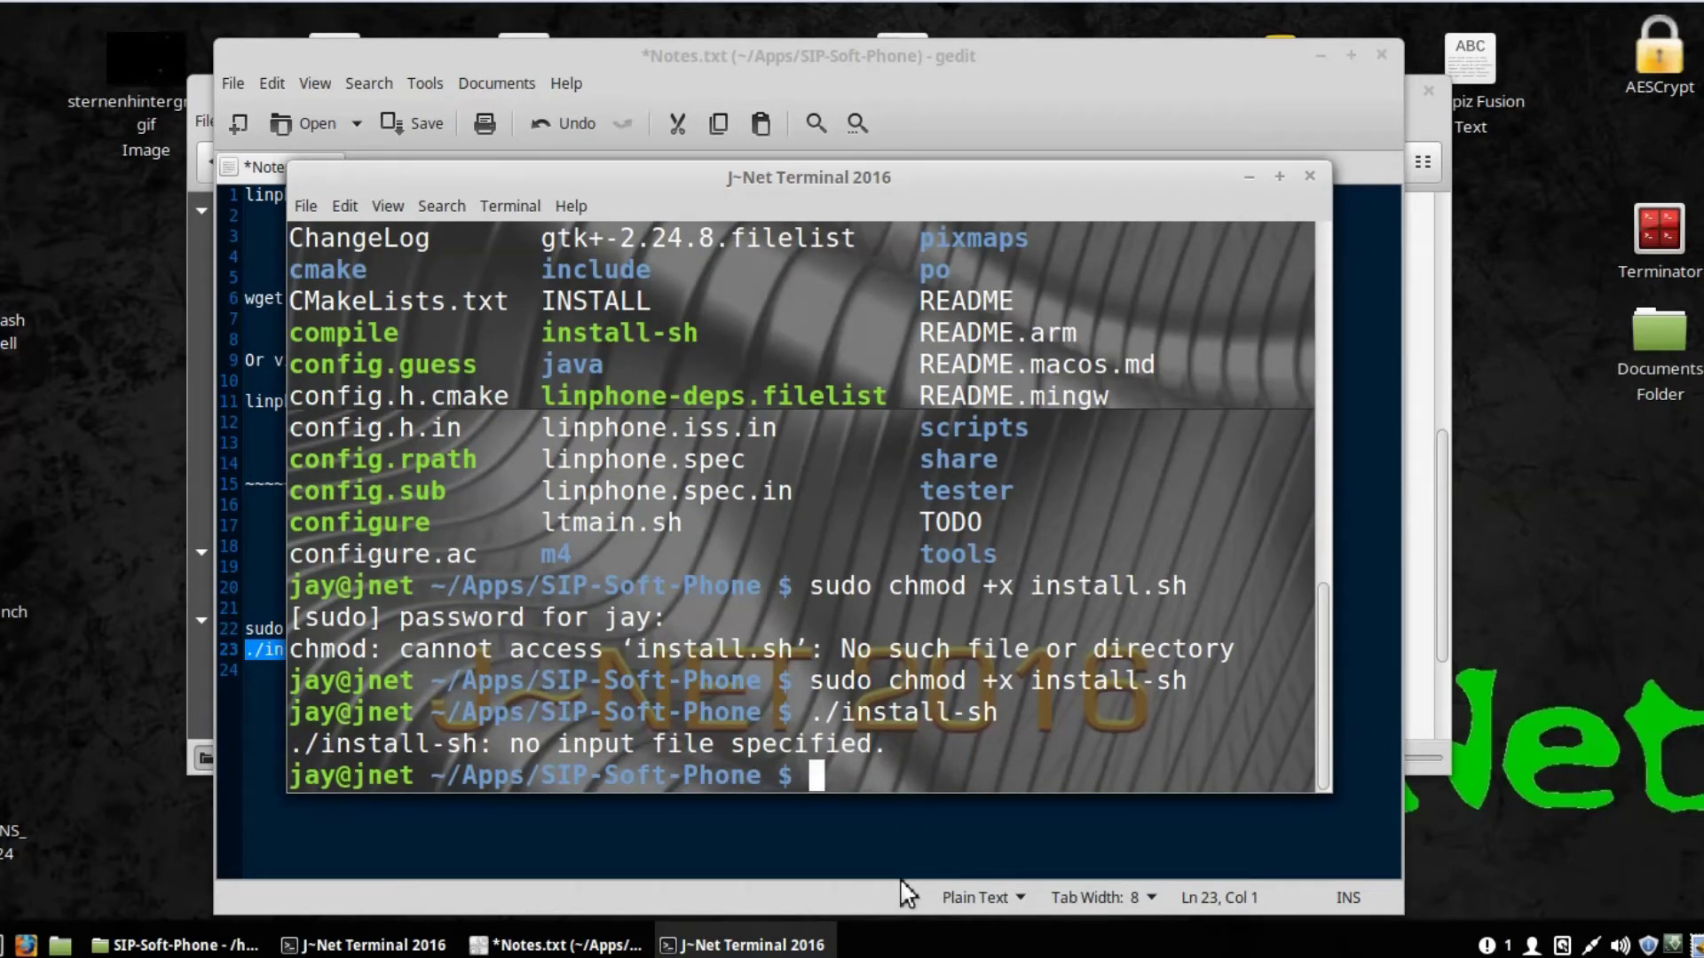
Step: Print the contents of the install-sh script in the terminal with cat
key(Up)
key(Left)
key(Home)
key(Delete)
key(Delete)
text(cat)
key(Return)
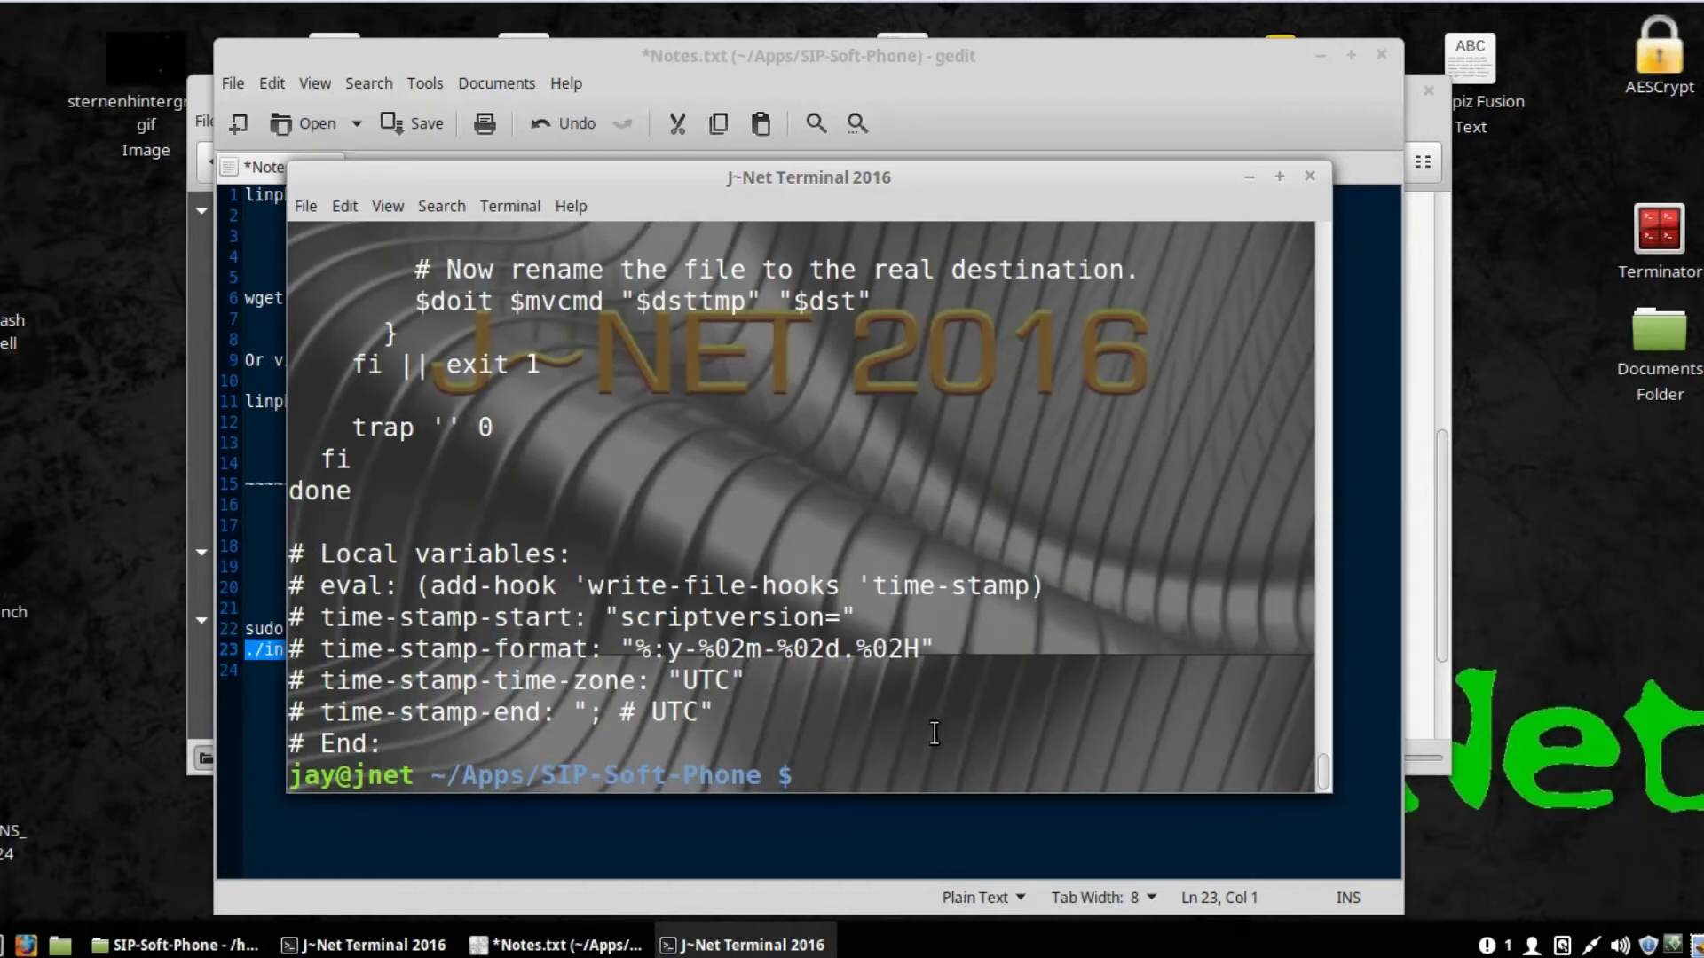
Step: Try running configure in the terminal and close that terminal window
click(1433, 506)
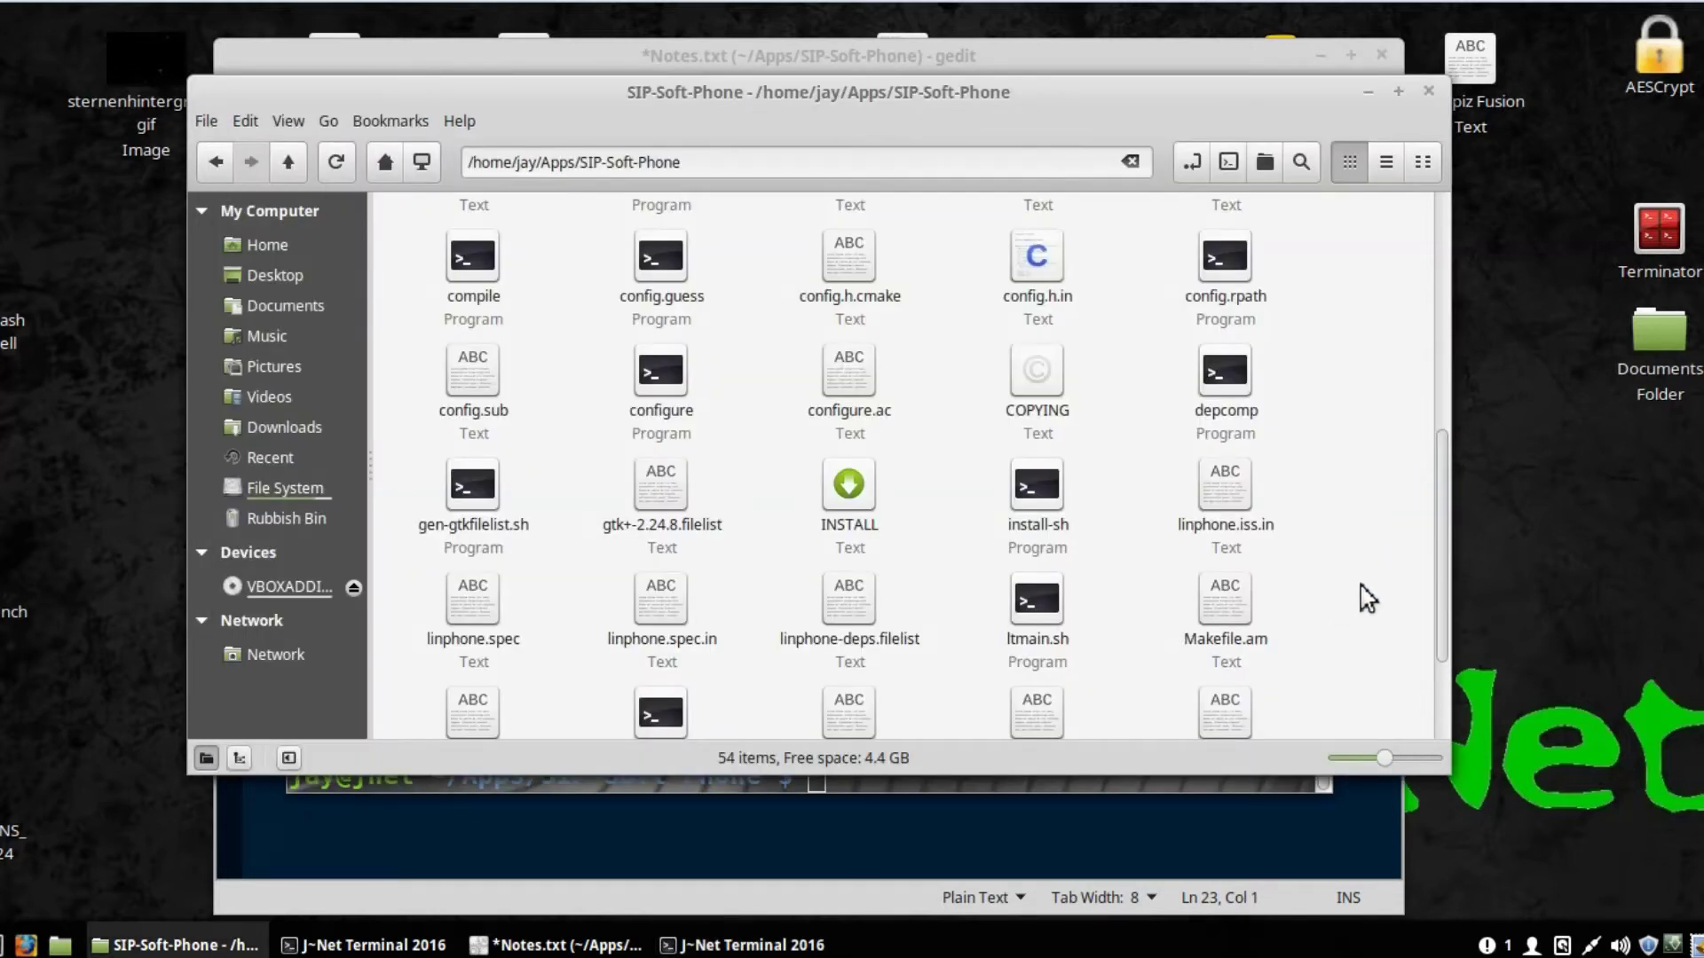
click(713, 947)
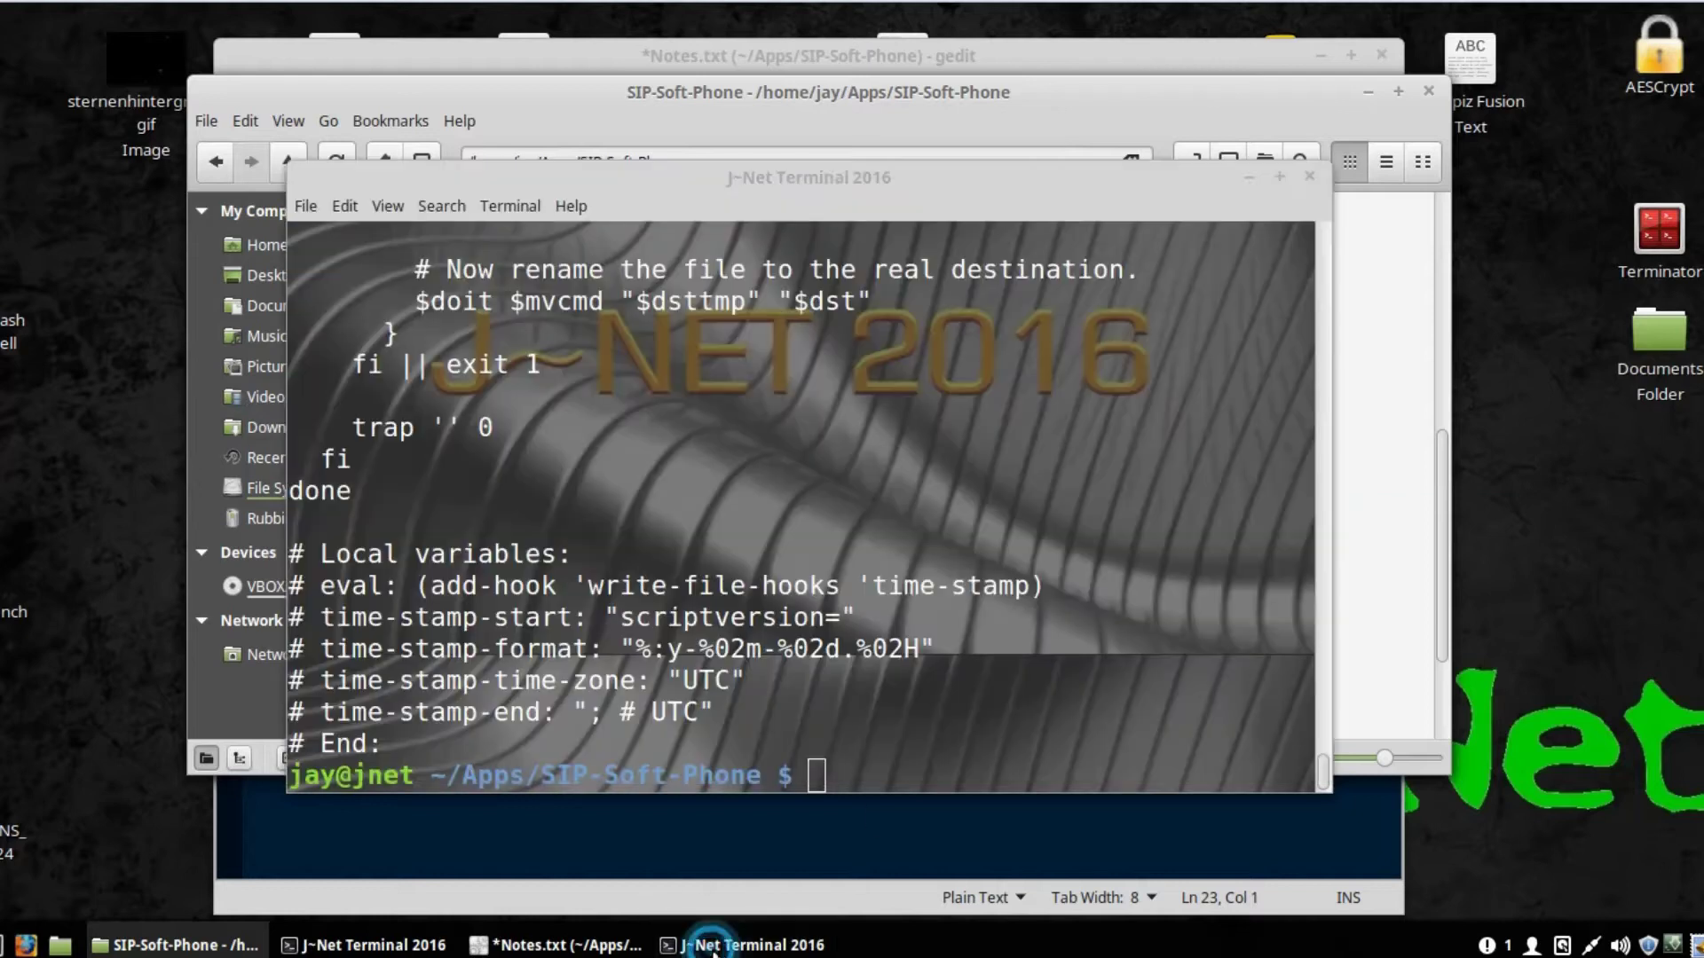
mouse_move(715, 954)
text(configure)
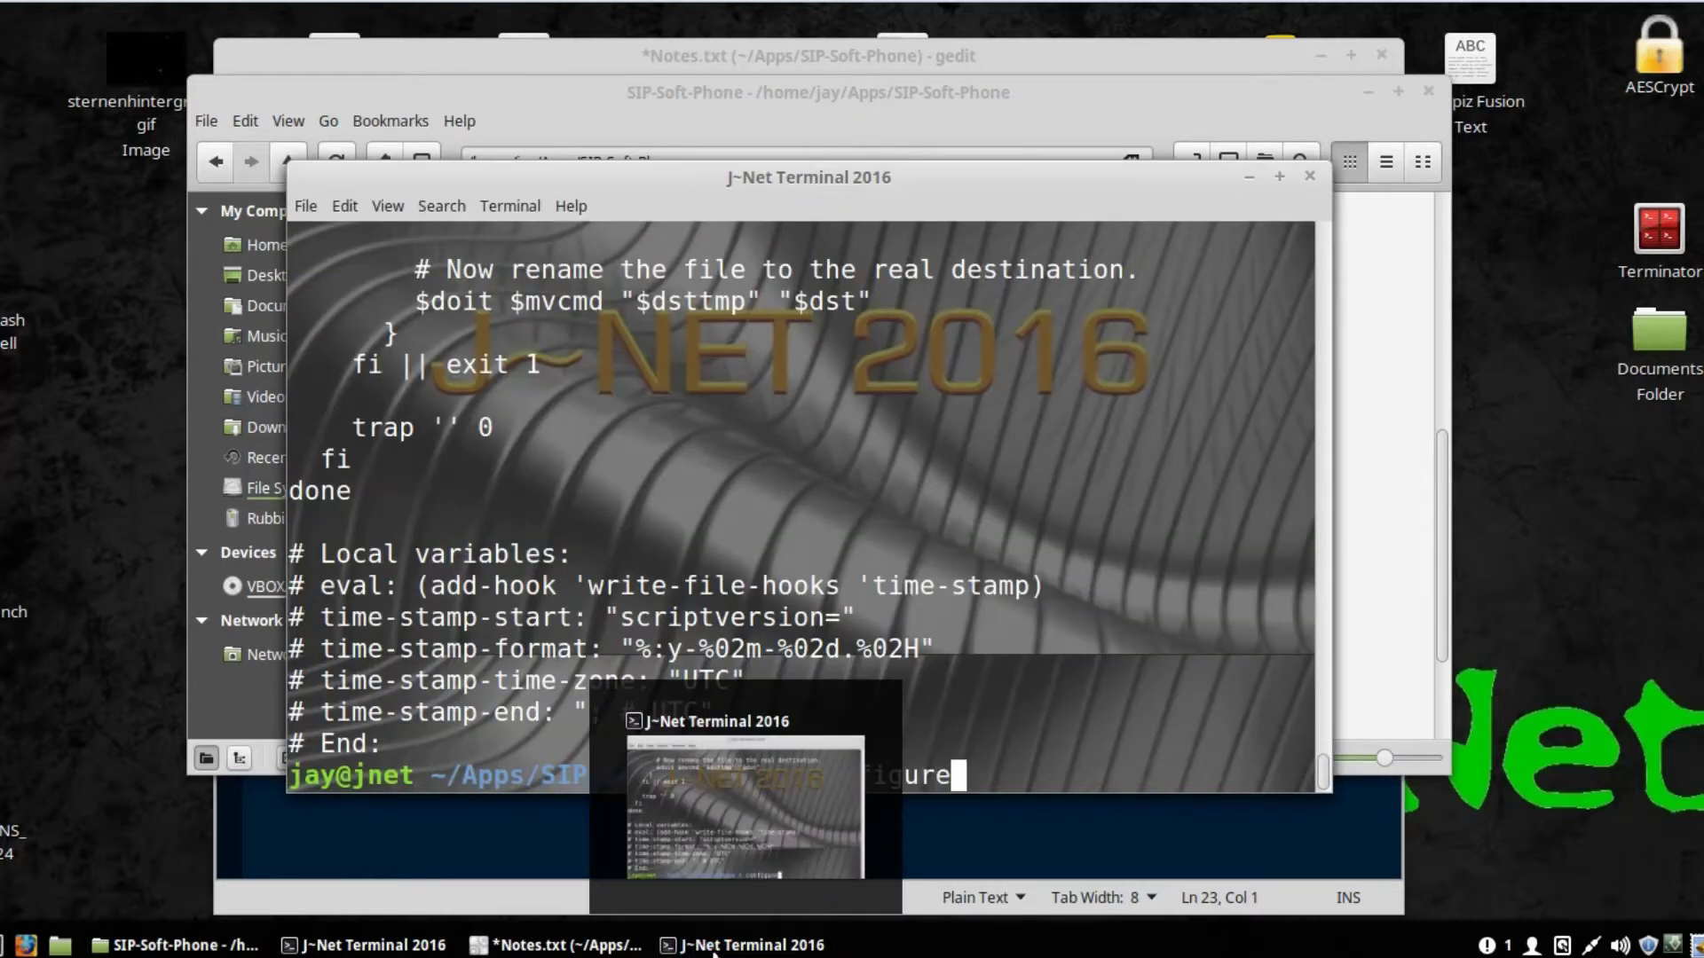
key(Return)
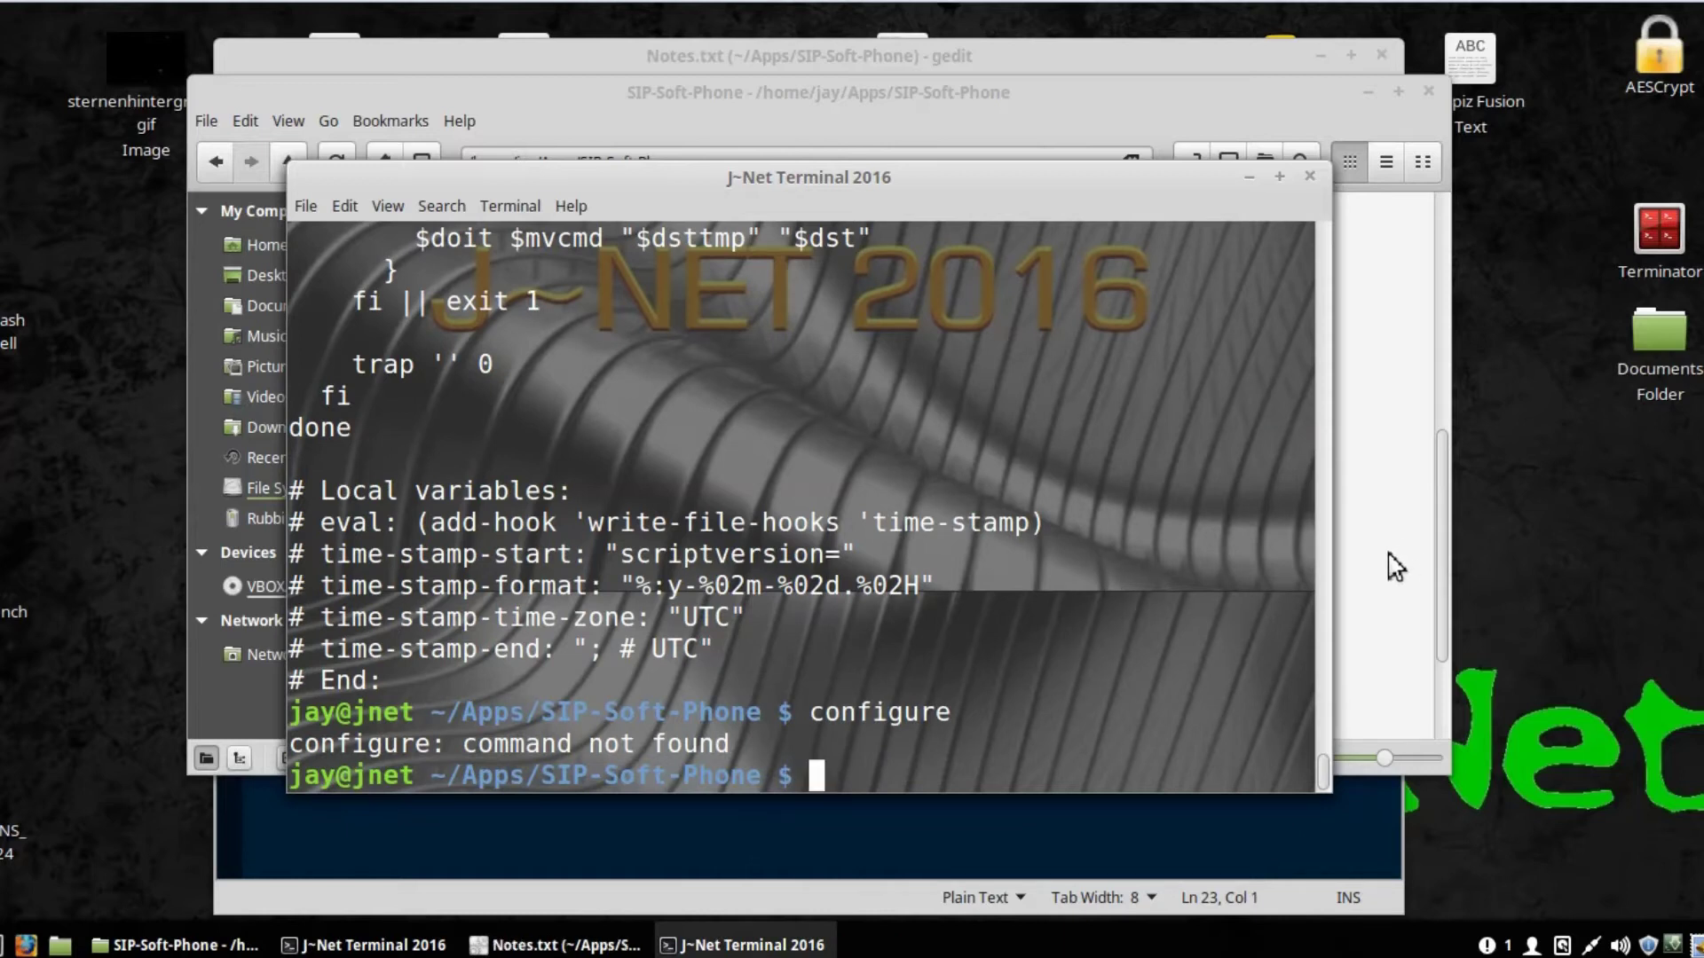
click(1310, 176)
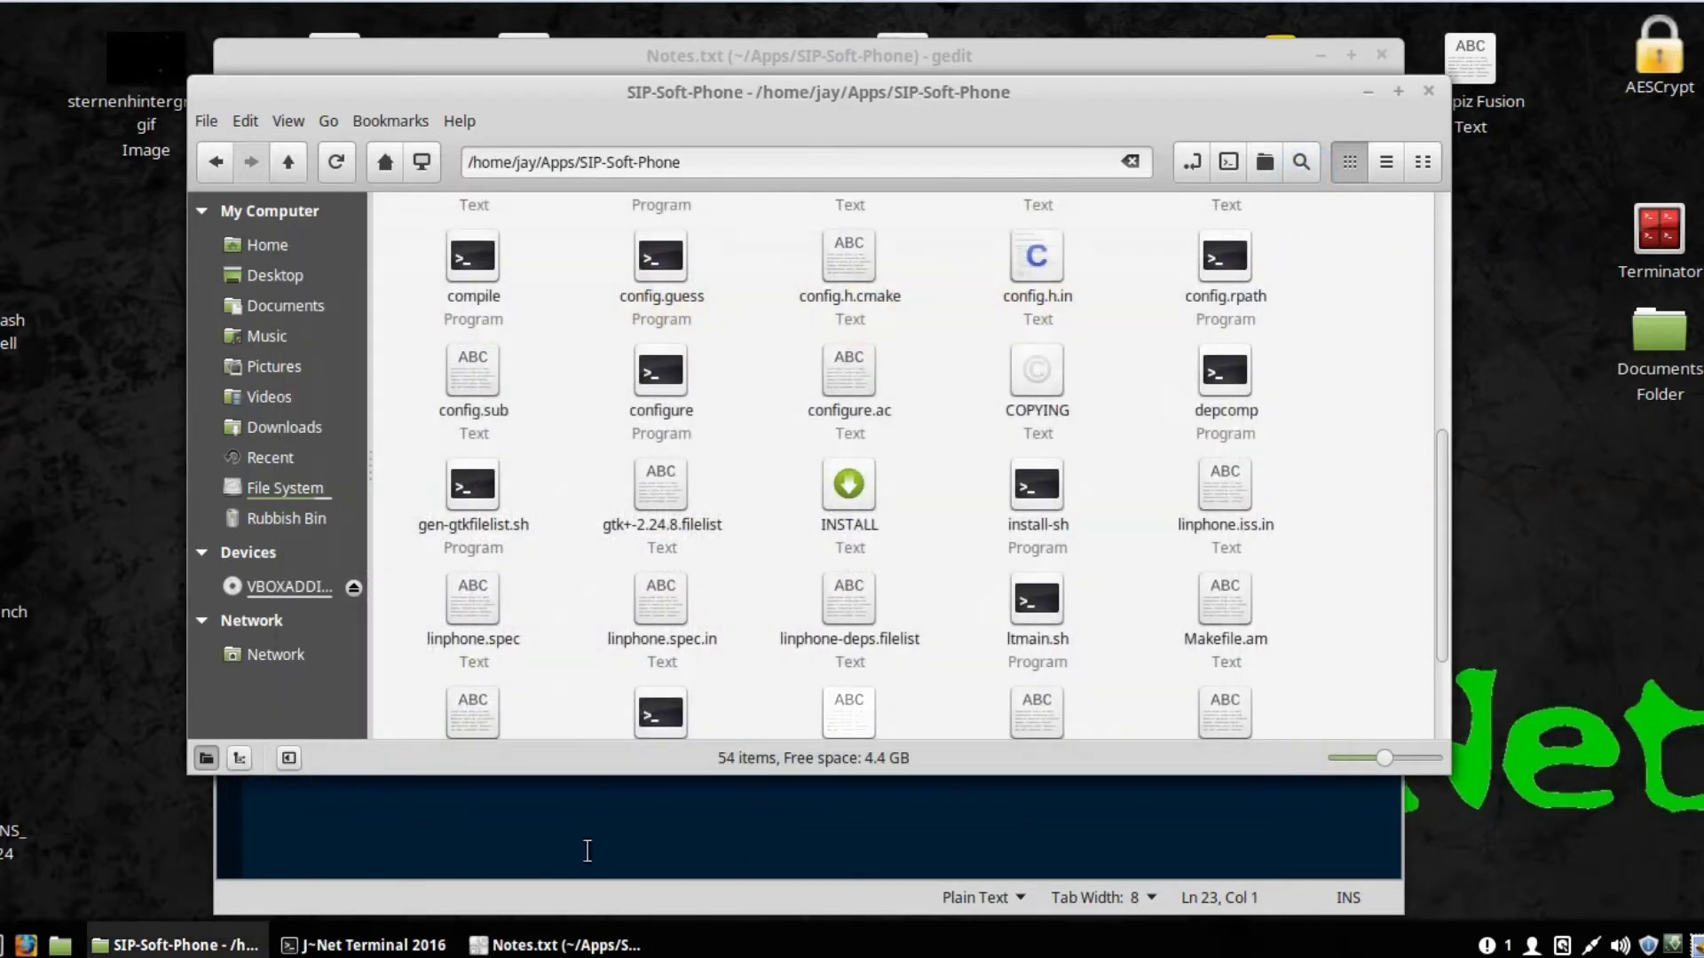
Step: Run sudo chmod +x install-sh from Notes.txt in the terminal used for the wget download, entering the account password for sudo
click(407, 946)
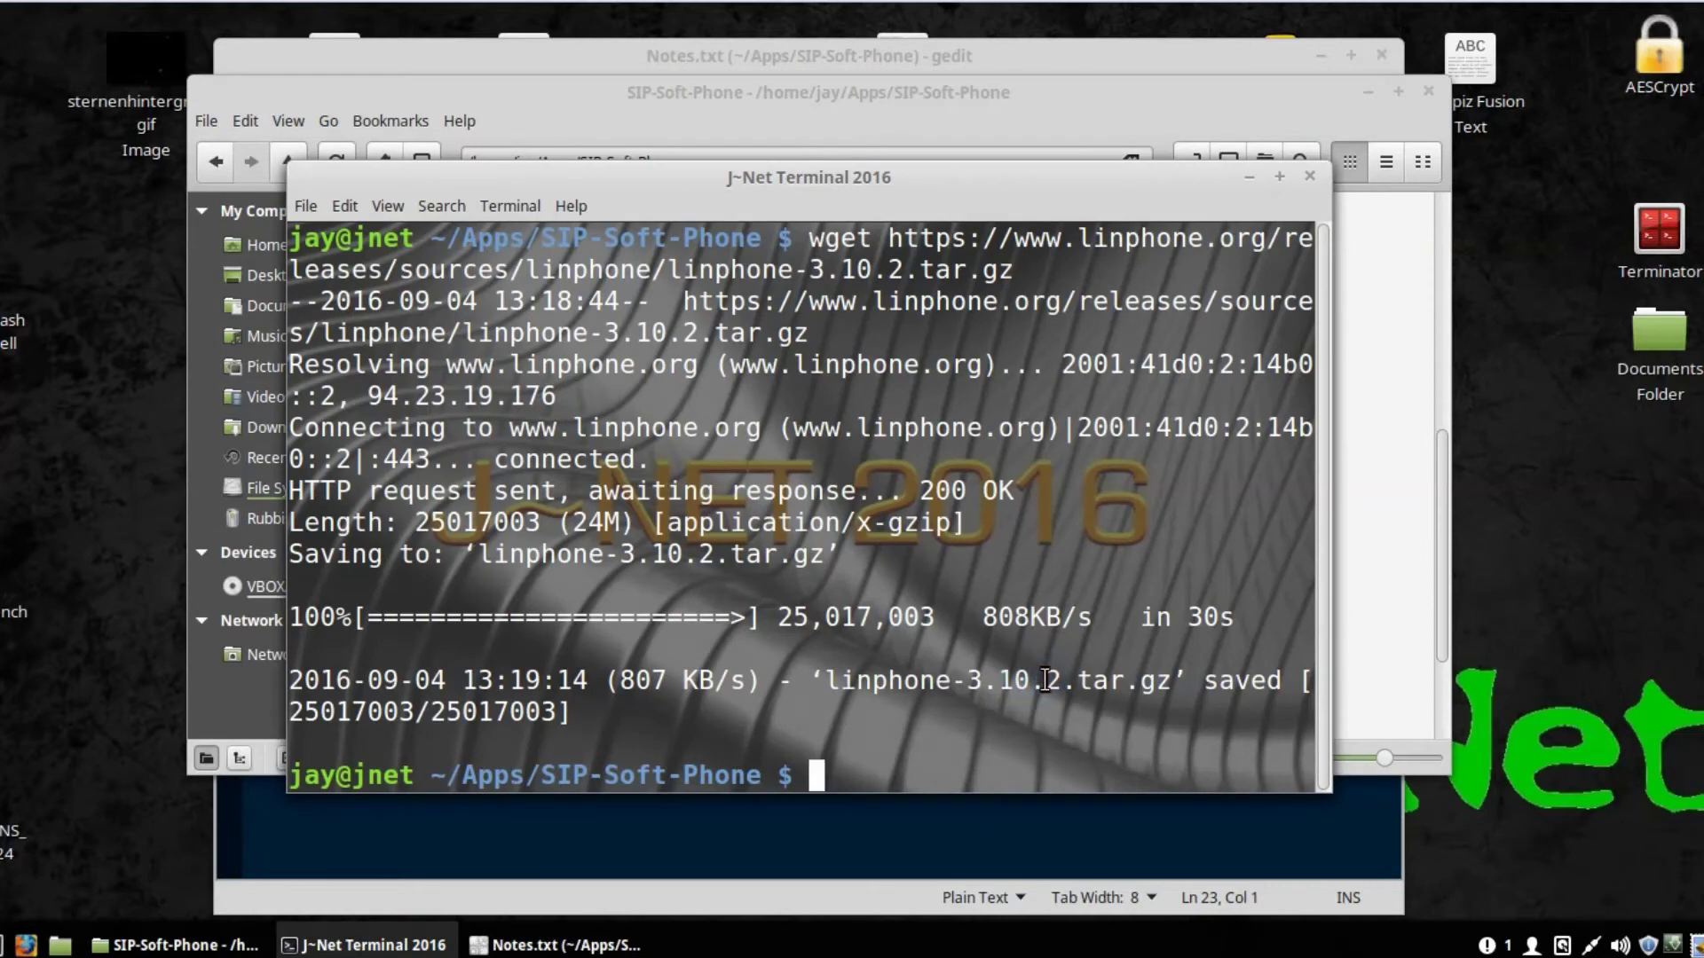
click(849, 820)
triple_click(463, 632)
right_click(451, 633)
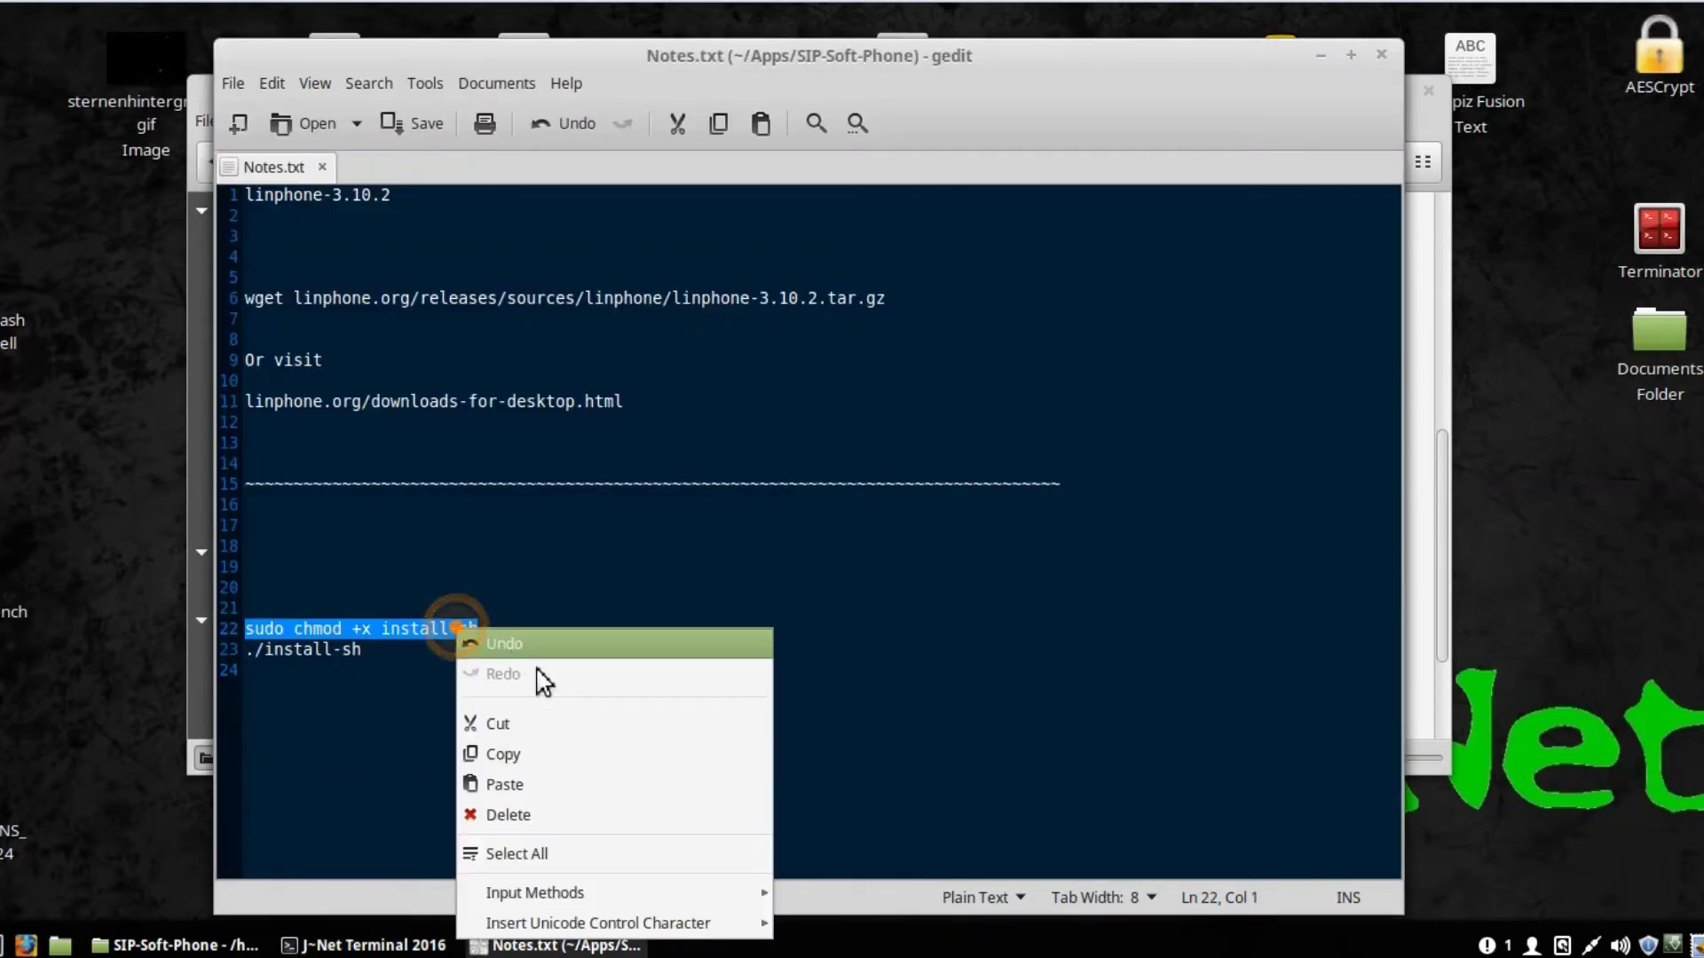
click(564, 756)
click(373, 945)
right_click(828, 632)
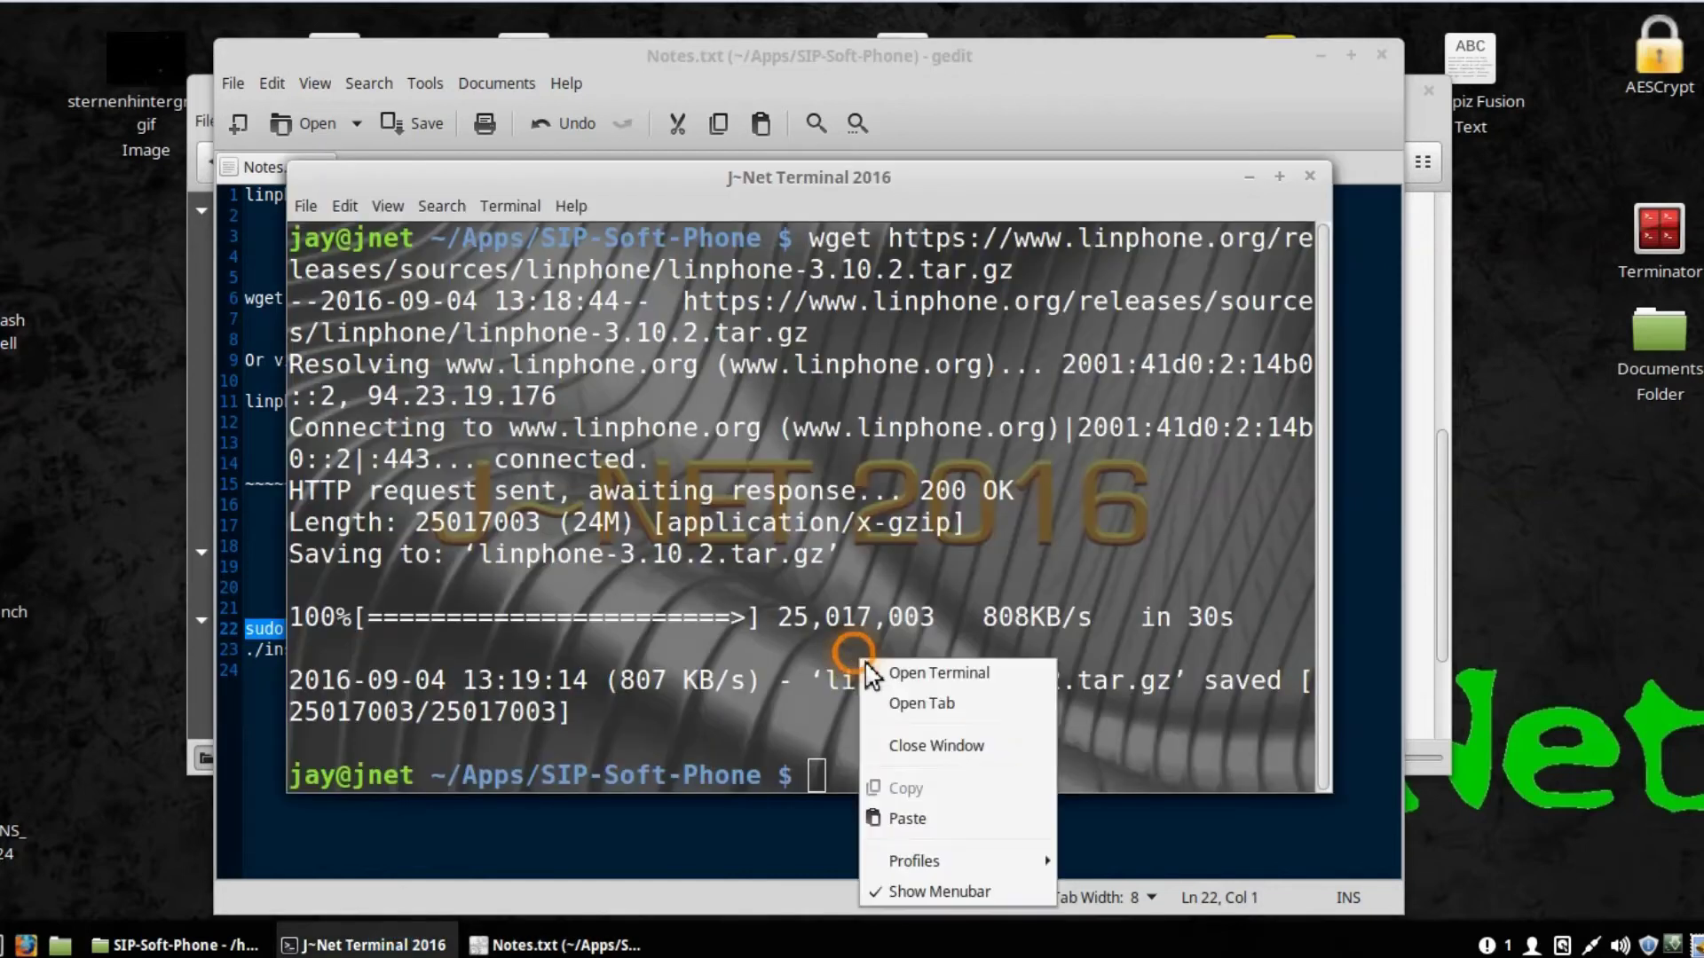
click(927, 815)
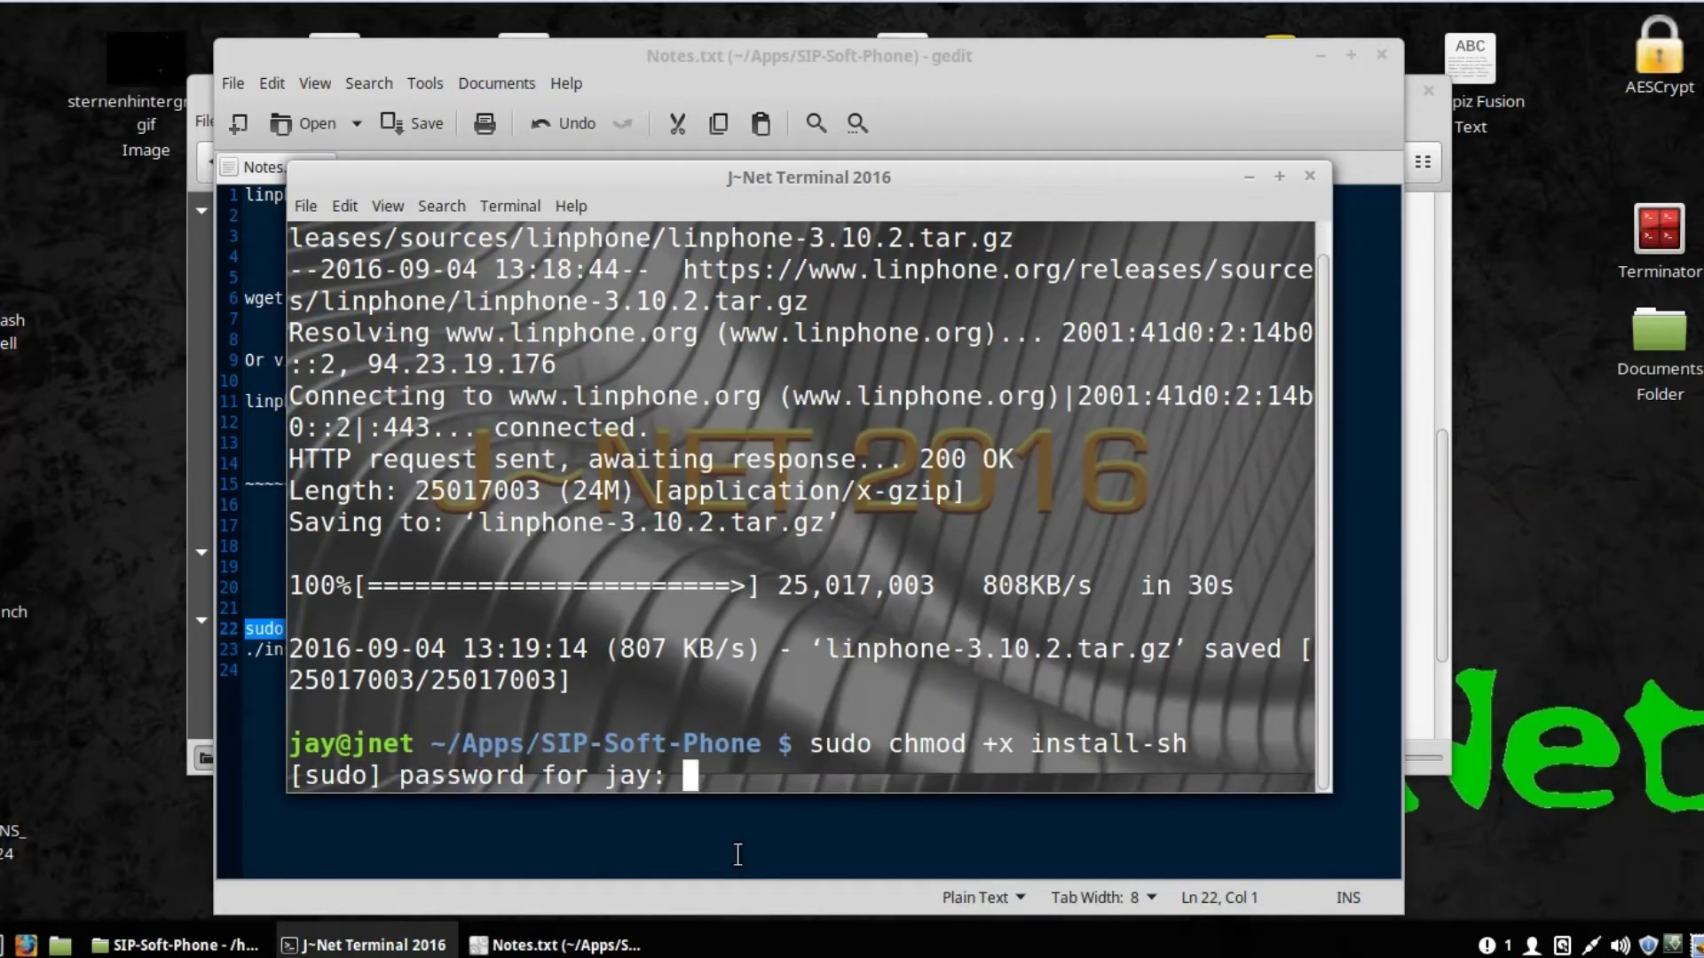
key(Return)
Step: Copy ./install-sh from Notes.txt and run it in the terminal used for the wget download
click(627, 837)
click(319, 654)
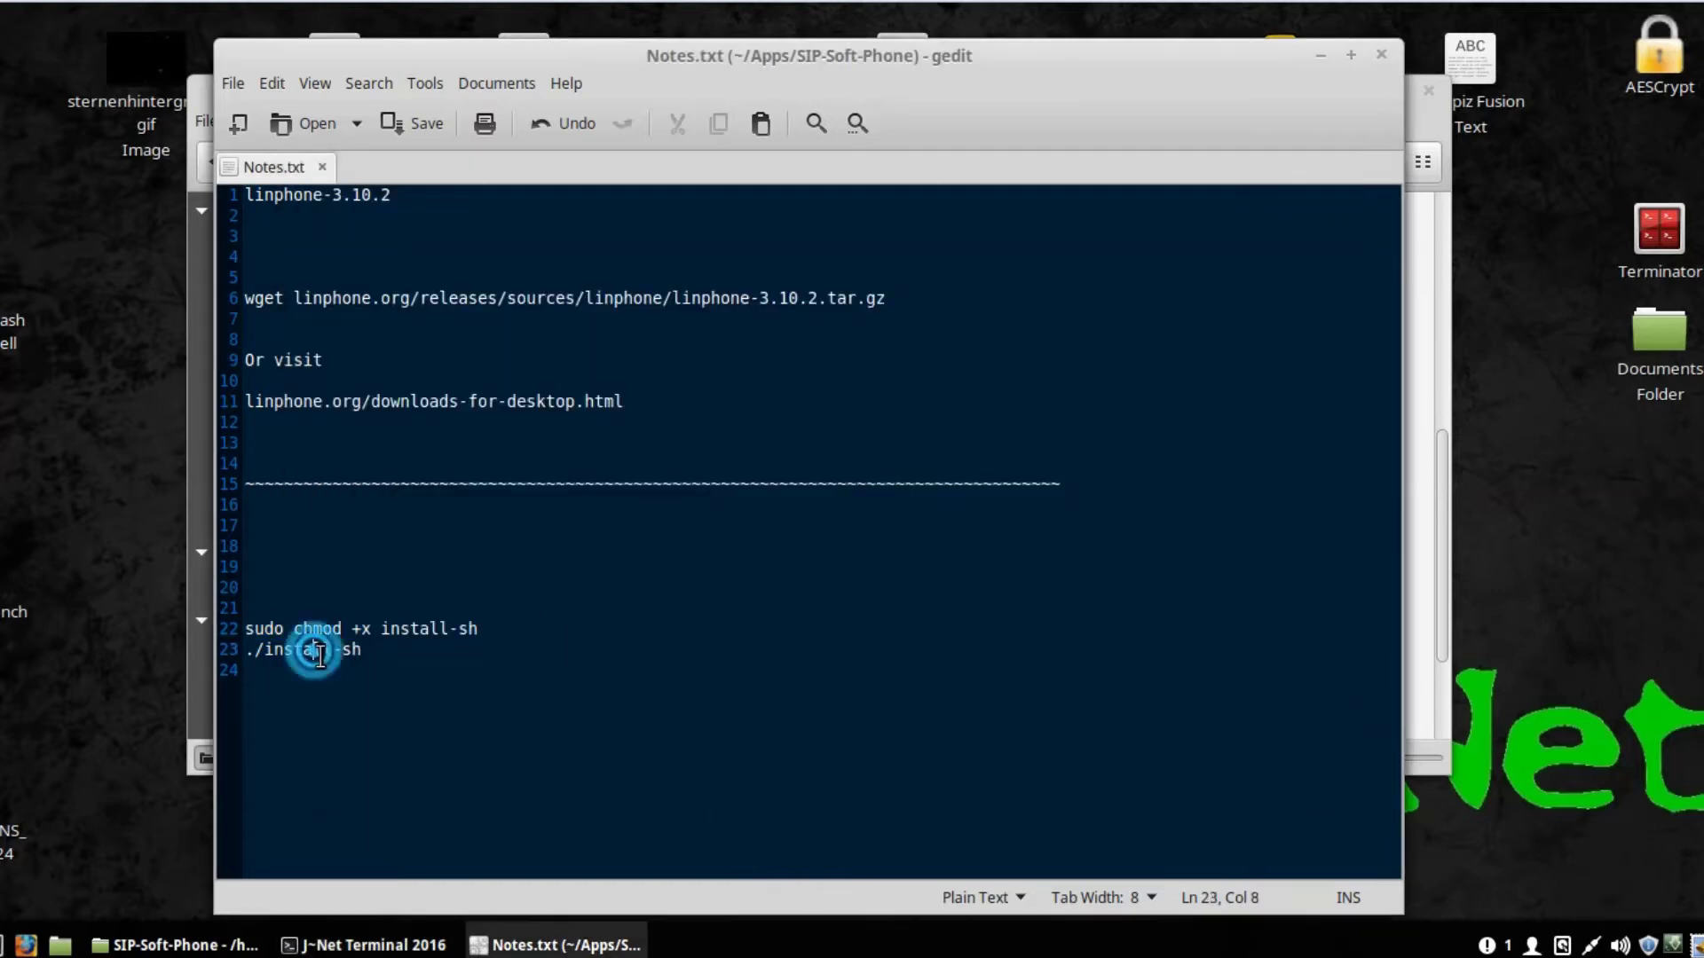
triple_click(320, 654)
right_click(330, 657)
click(412, 768)
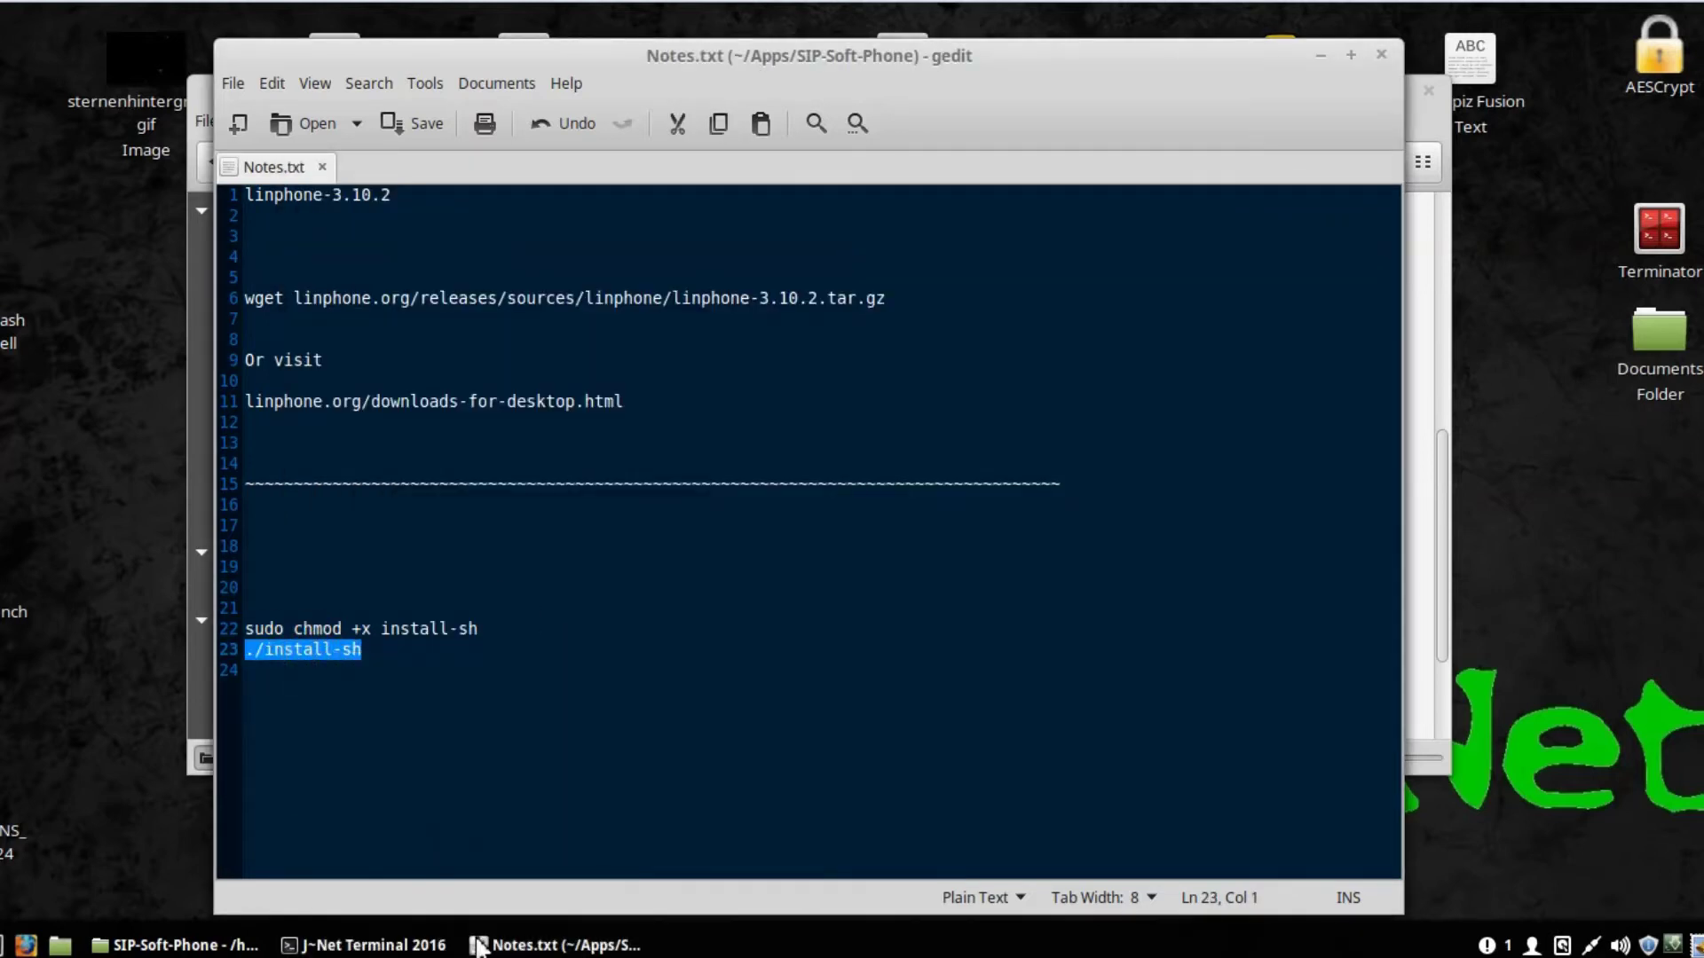
click(373, 945)
right_click(800, 635)
click(878, 792)
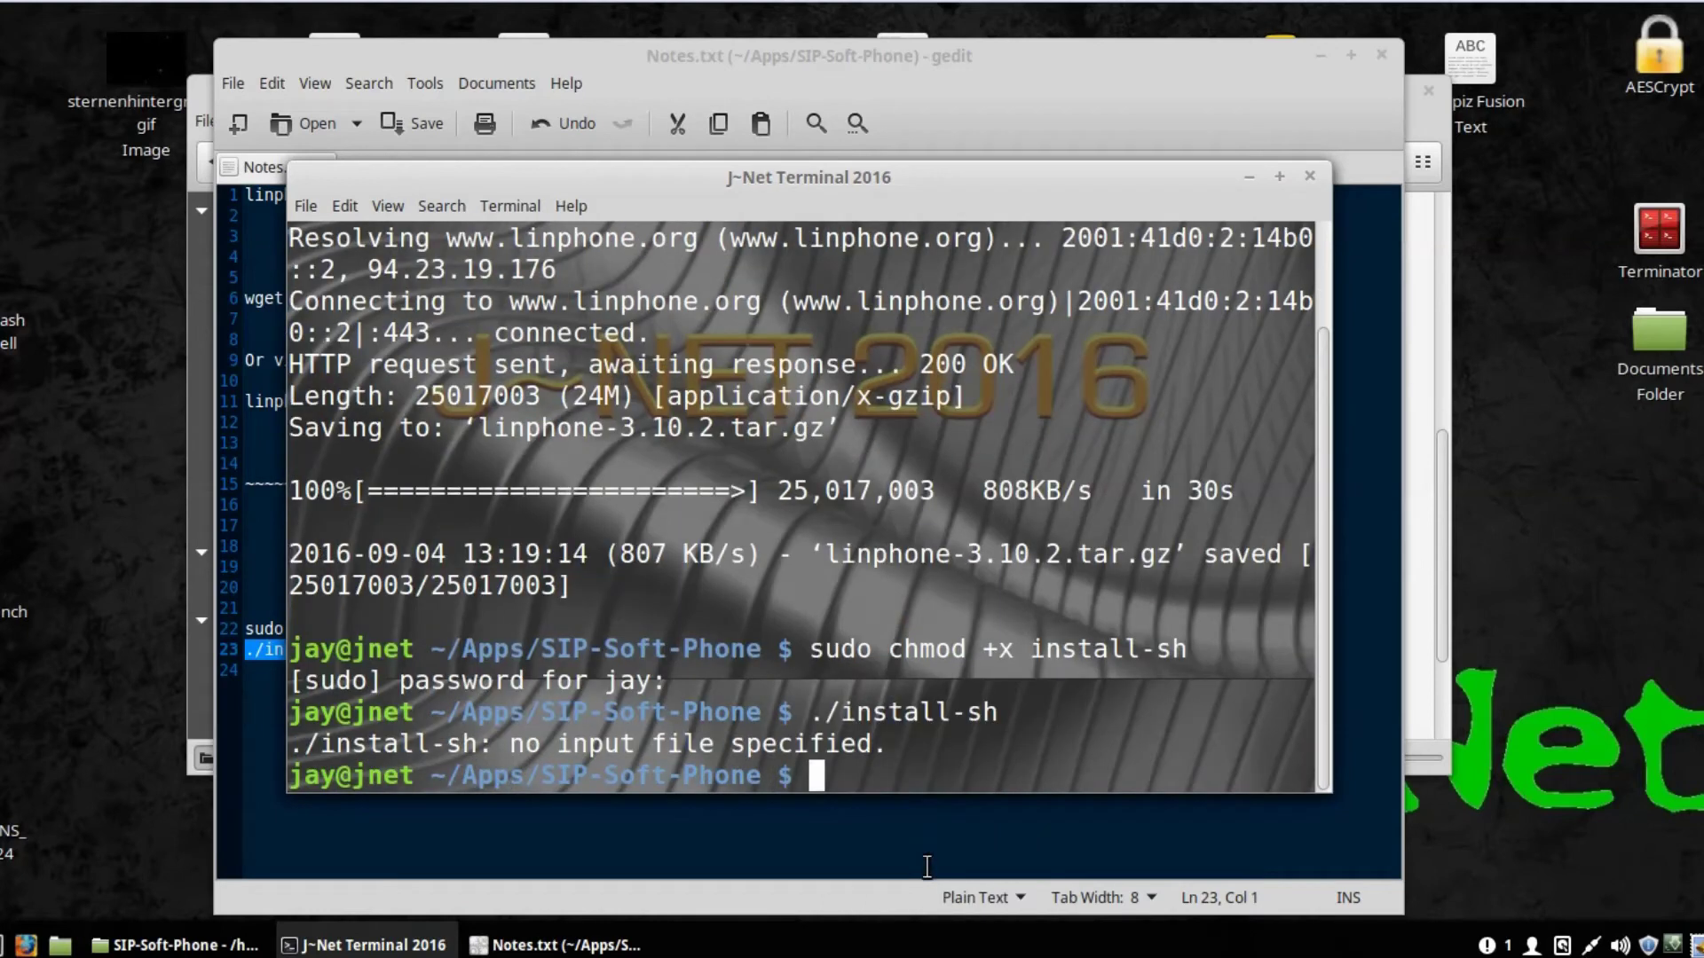
Step: Try running configure, make and make install one after another in the terminal
text(configure)
key(Return)
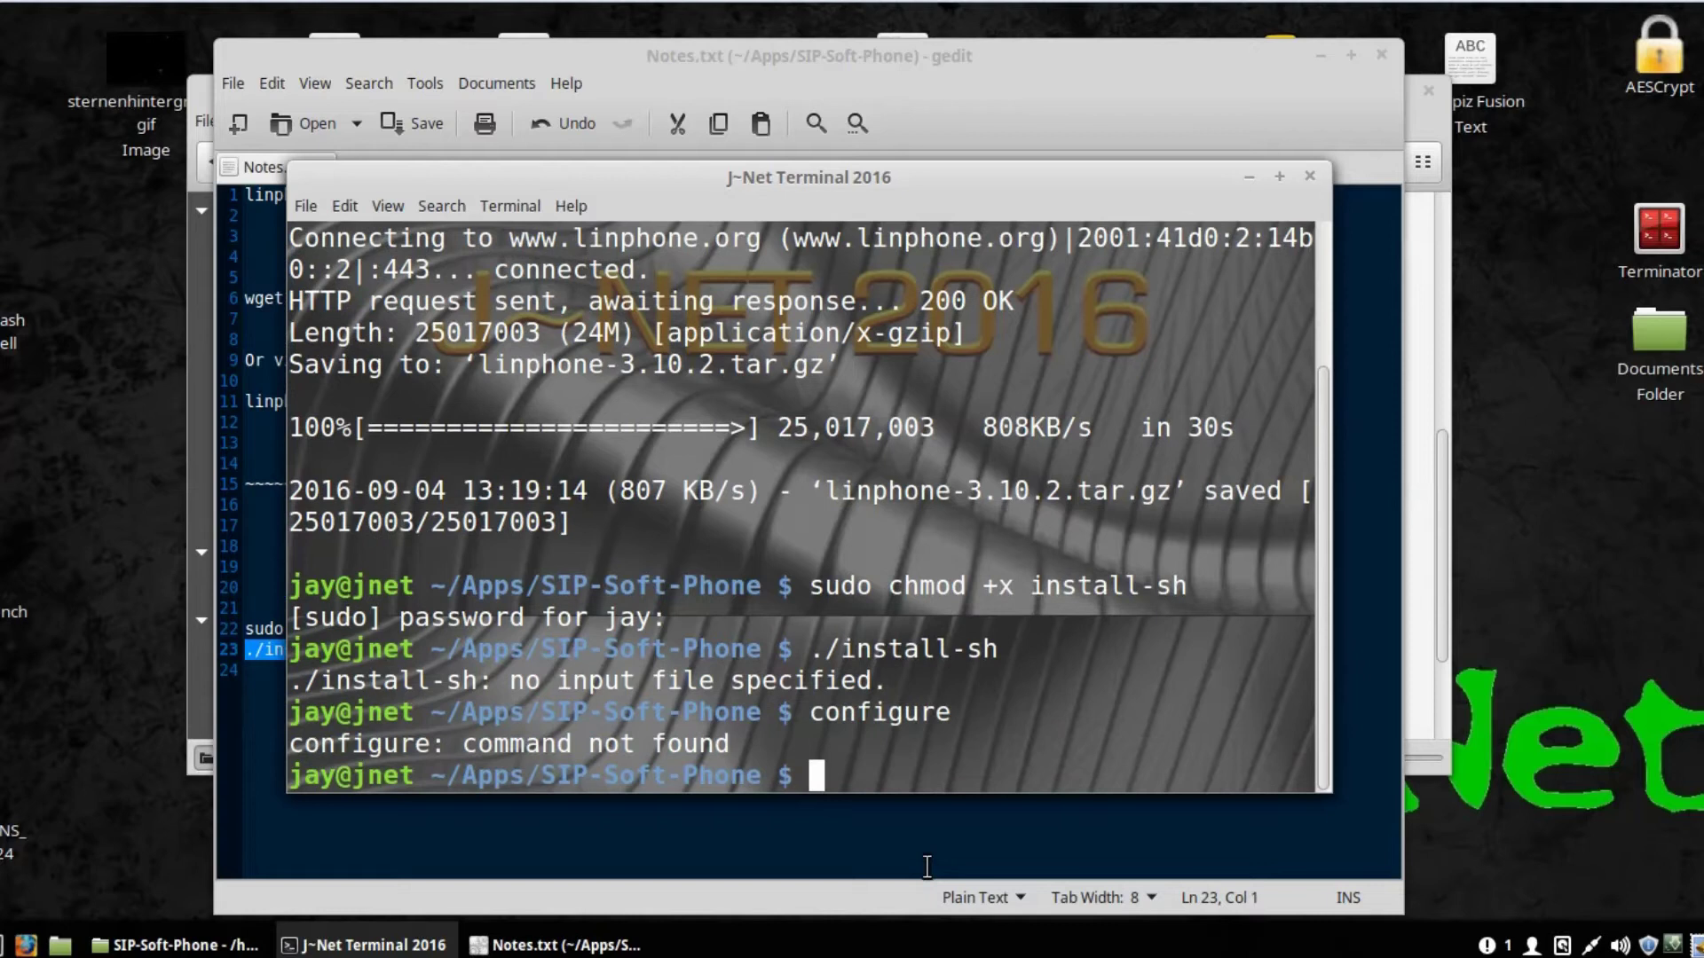
text(make)
key(Return)
text(make install)
key(Return)
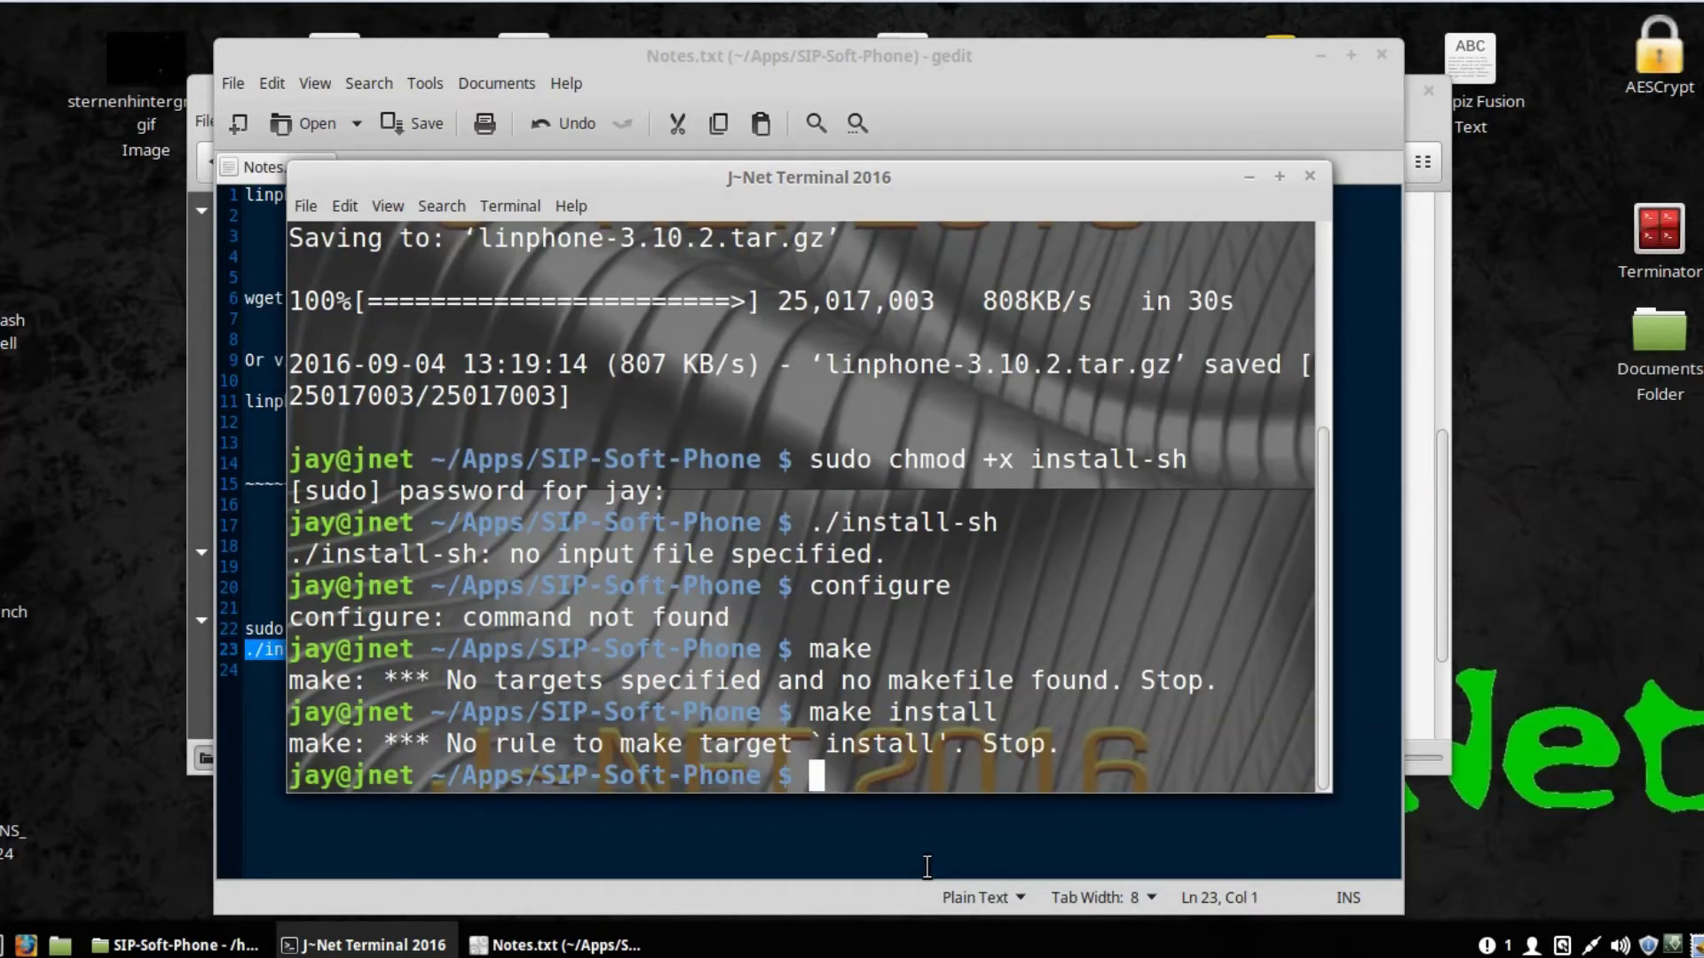
Step: List the source folder's files and print README to examine its instructions for compiling linphone
text(ls)
key(Return)
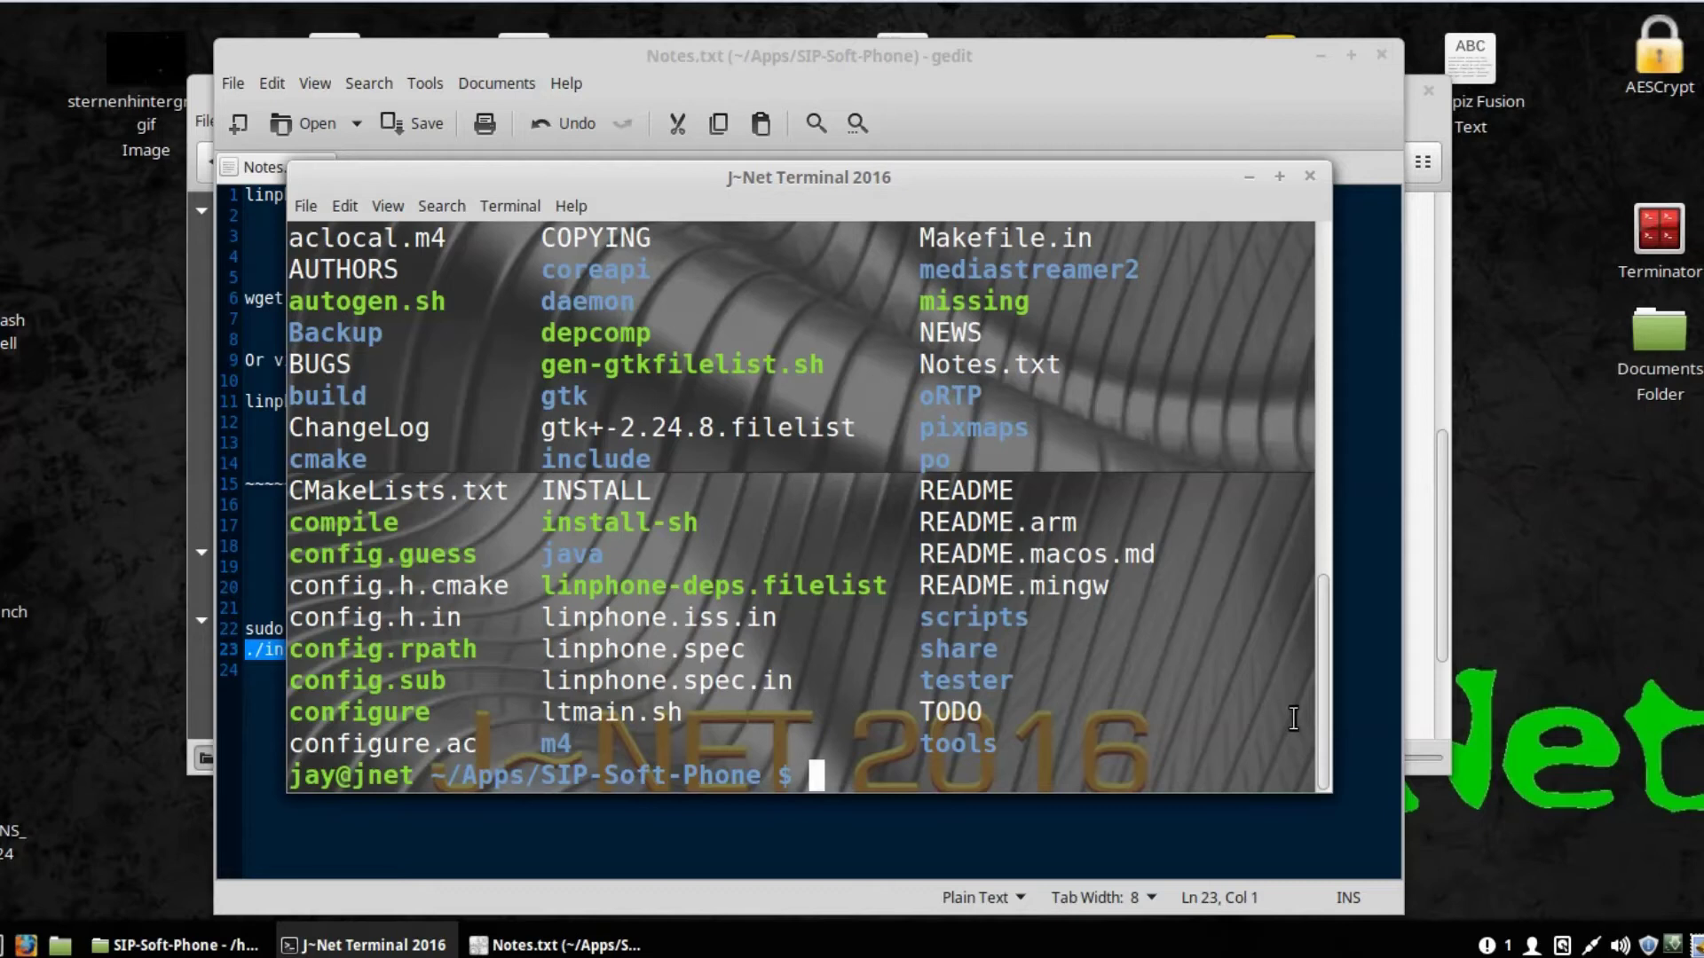
text(cat README)
key(Return)
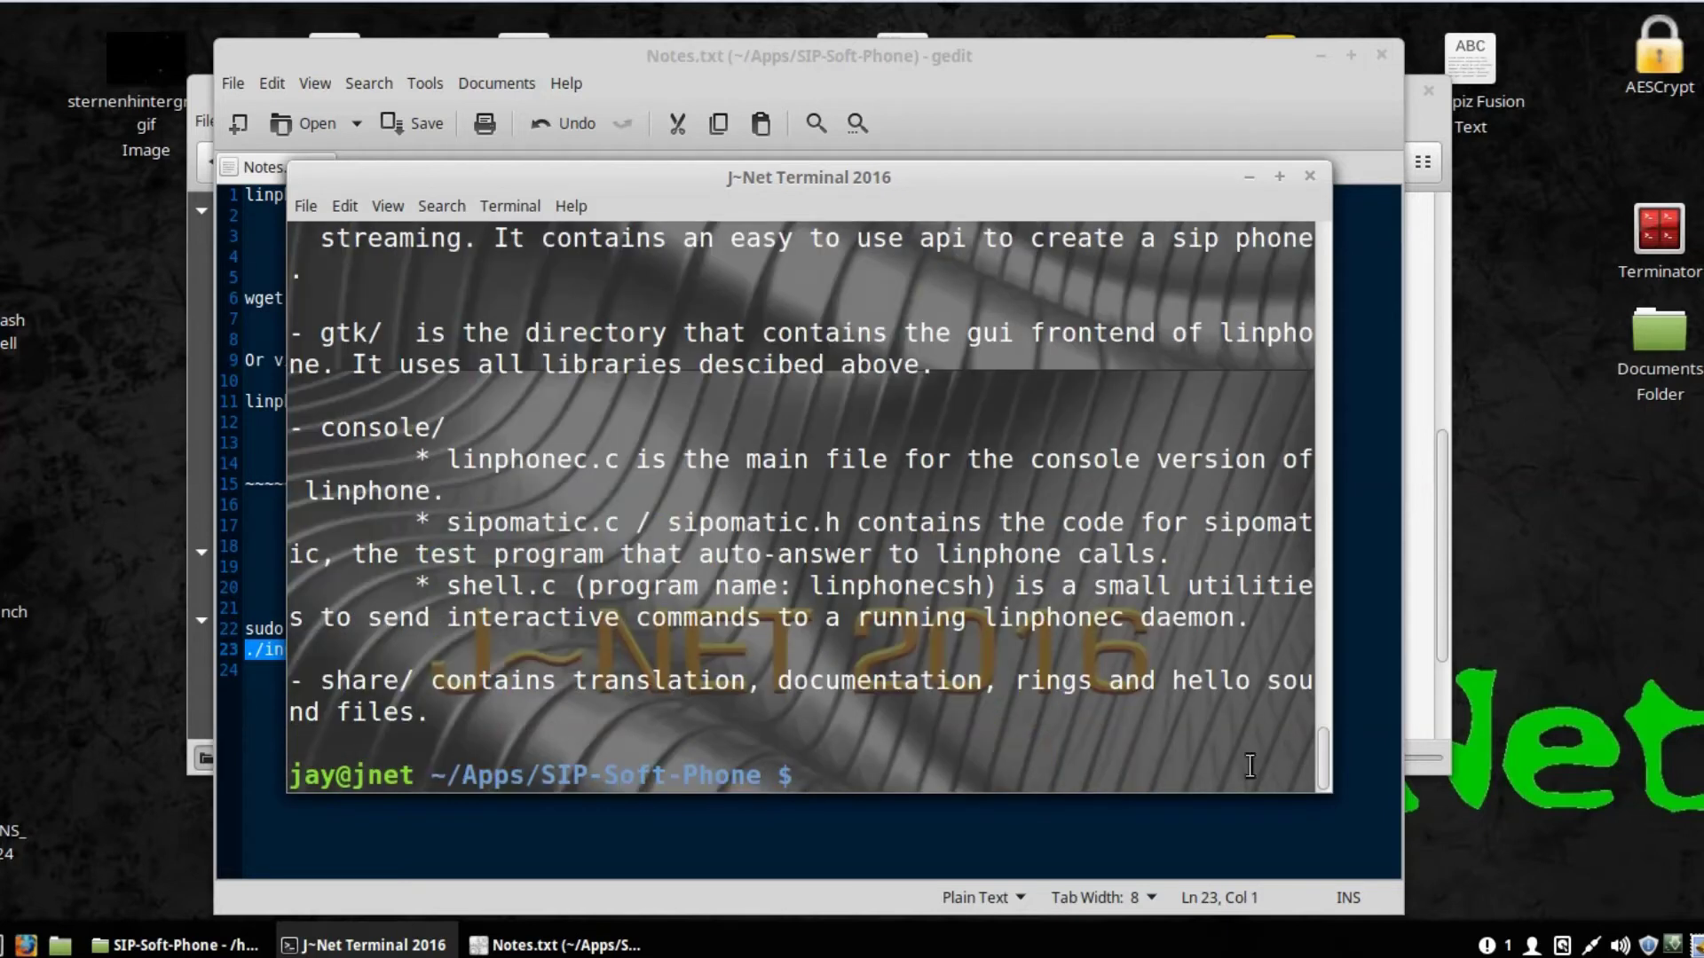
drag(1326, 736, 1340, 635)
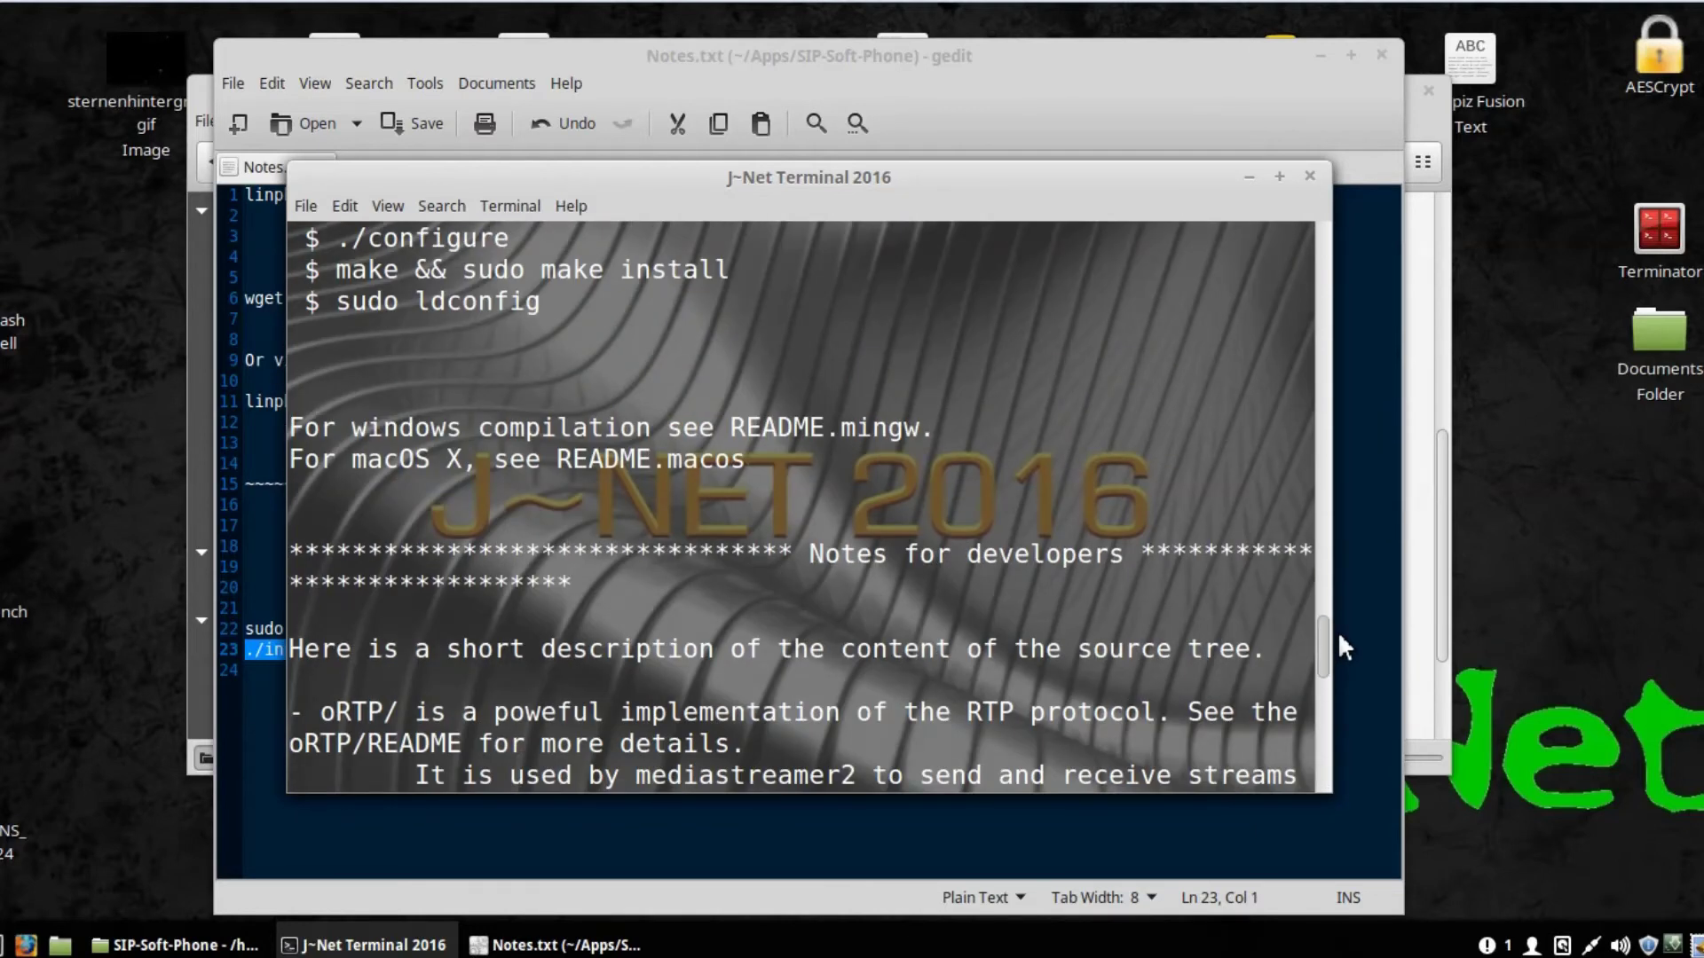
drag(1338, 631, 1344, 617)
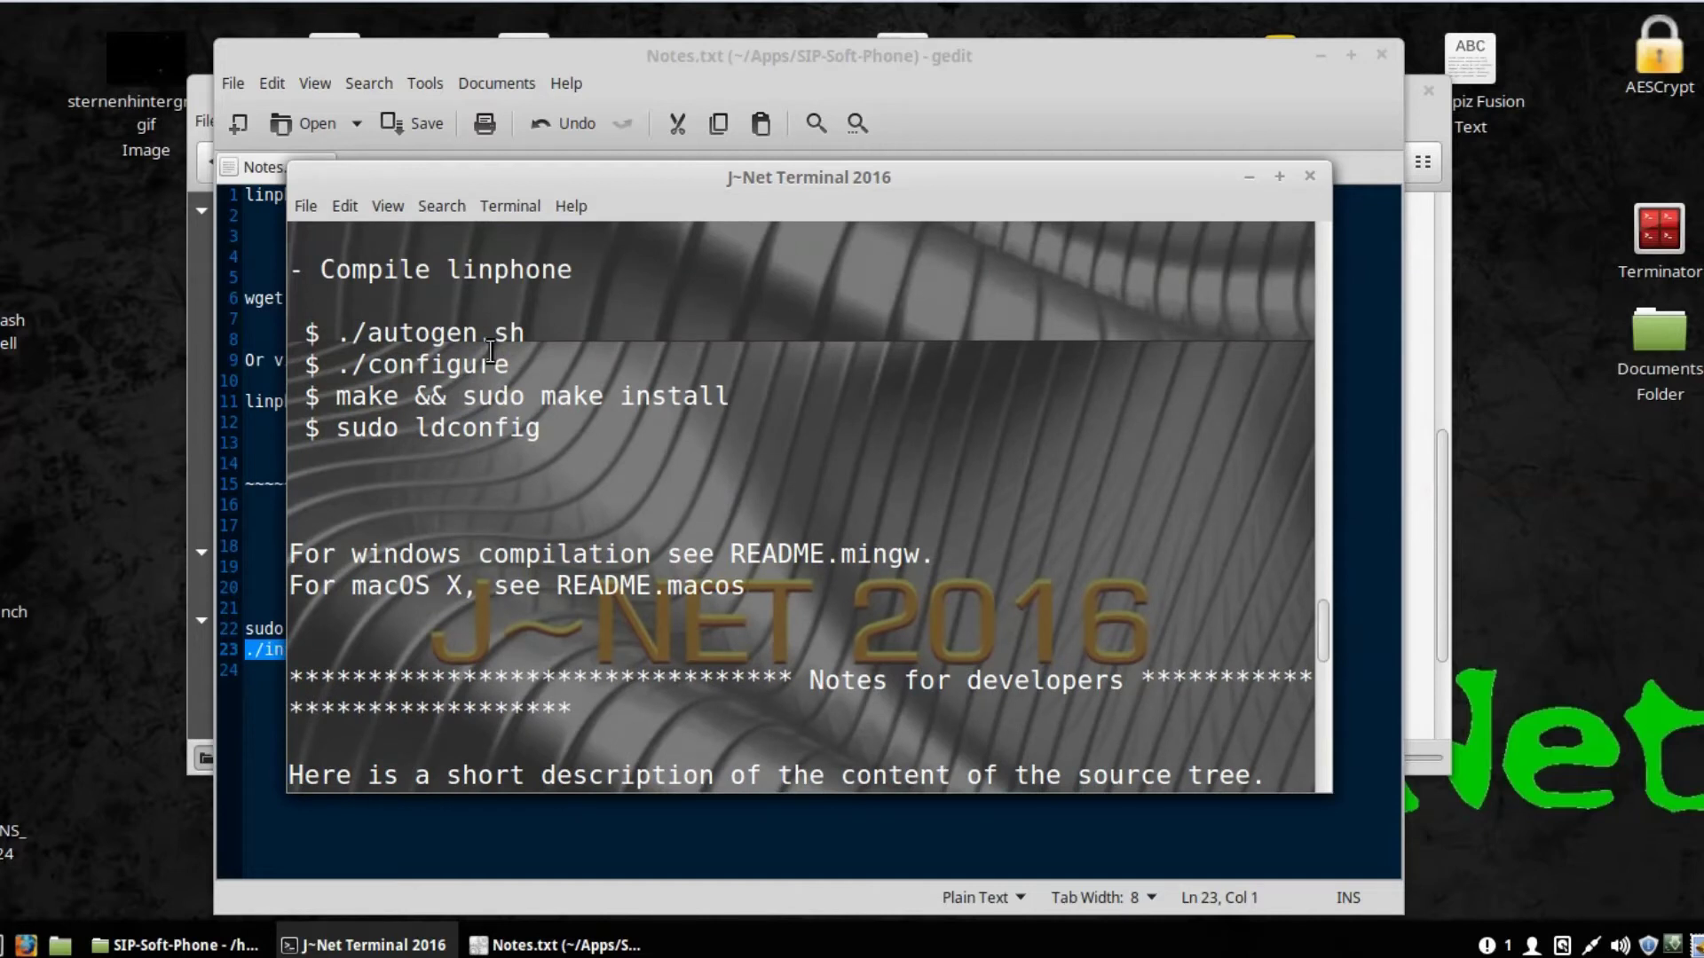
Step: Copy ./autogen.sh from the README output and run it in a new terminal window
drag(535, 333, 349, 335)
right_click(349, 335)
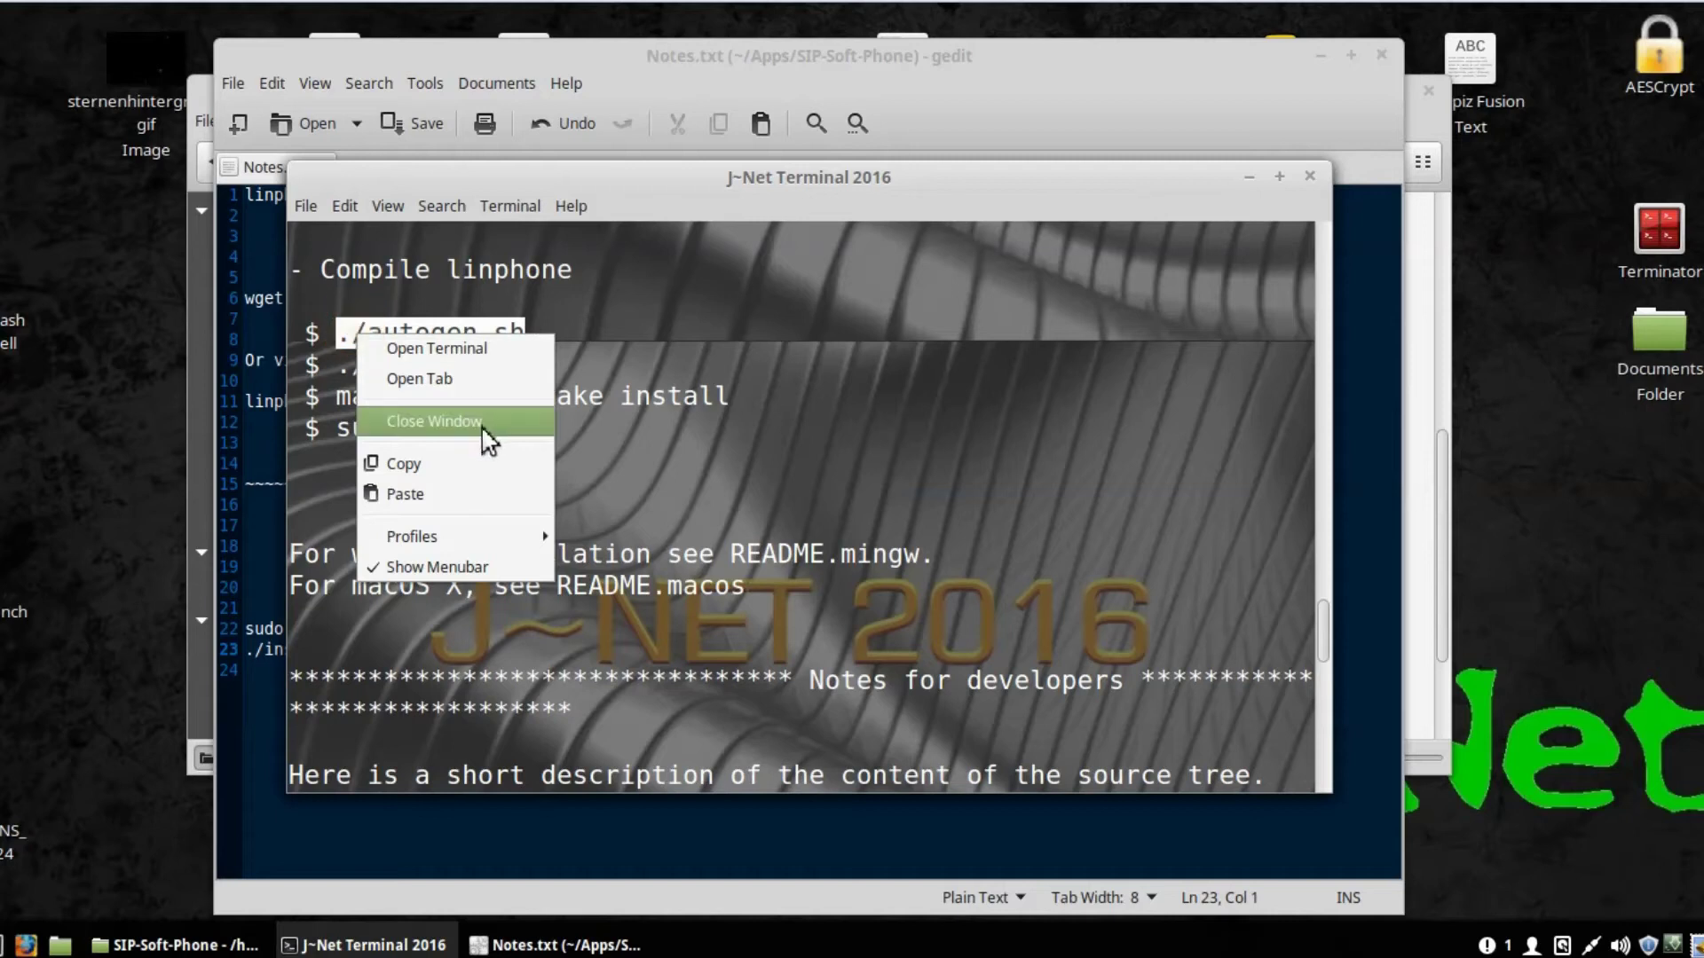
click(464, 452)
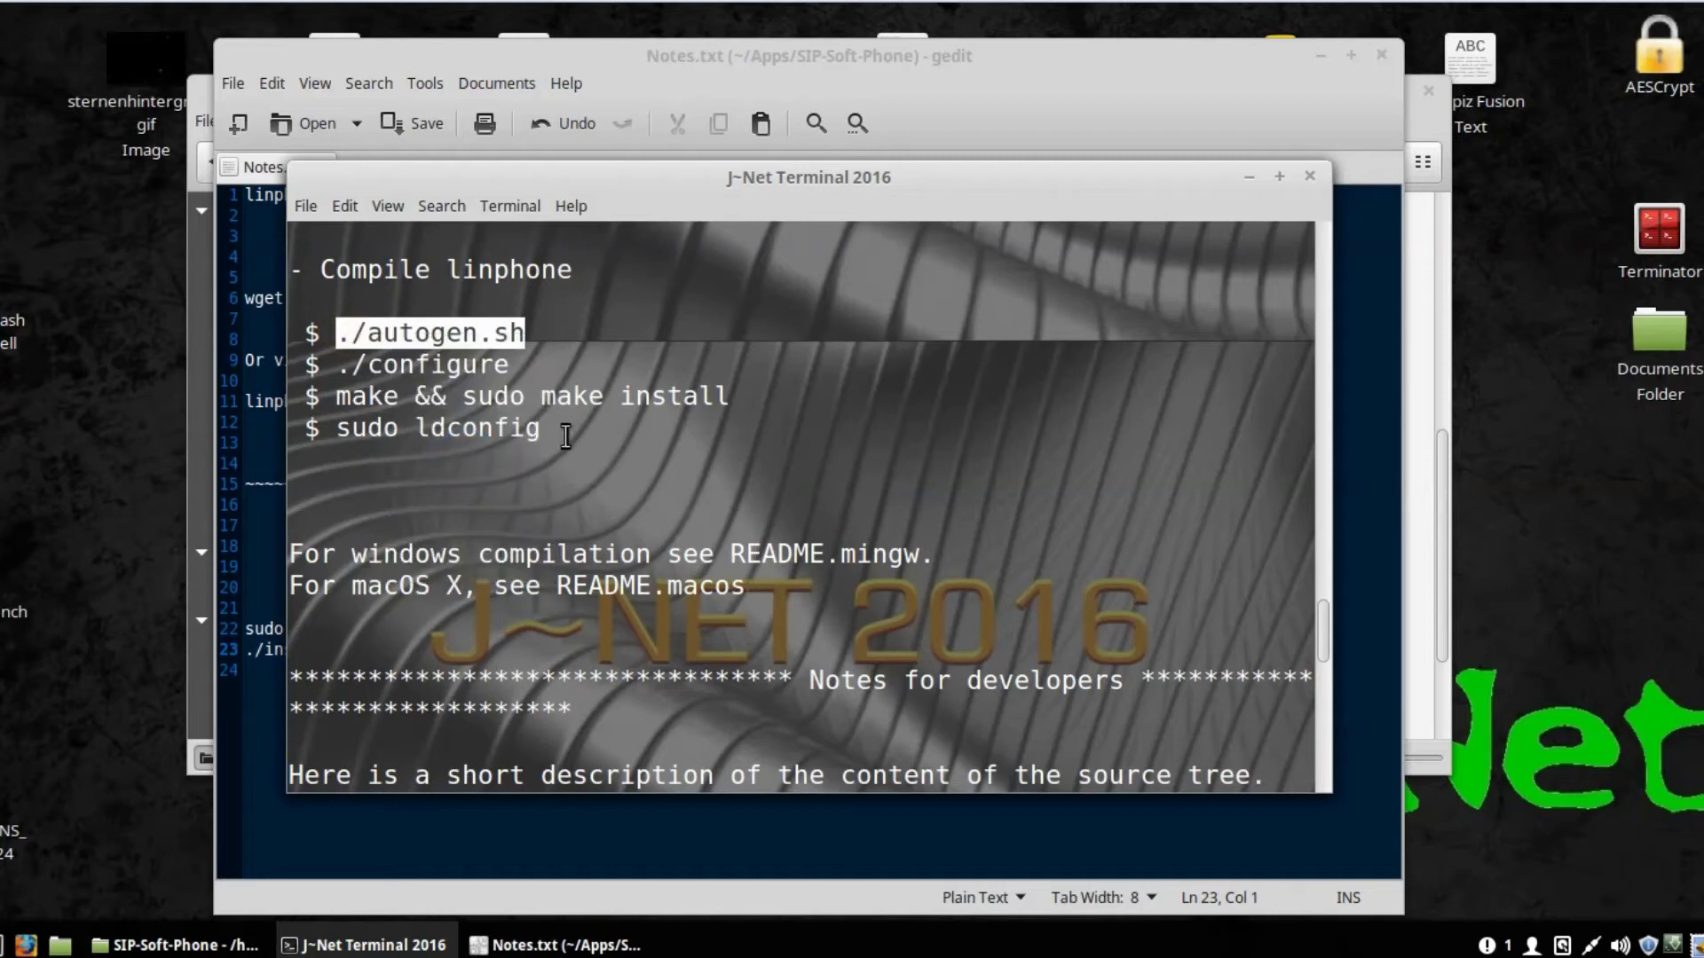
click(568, 944)
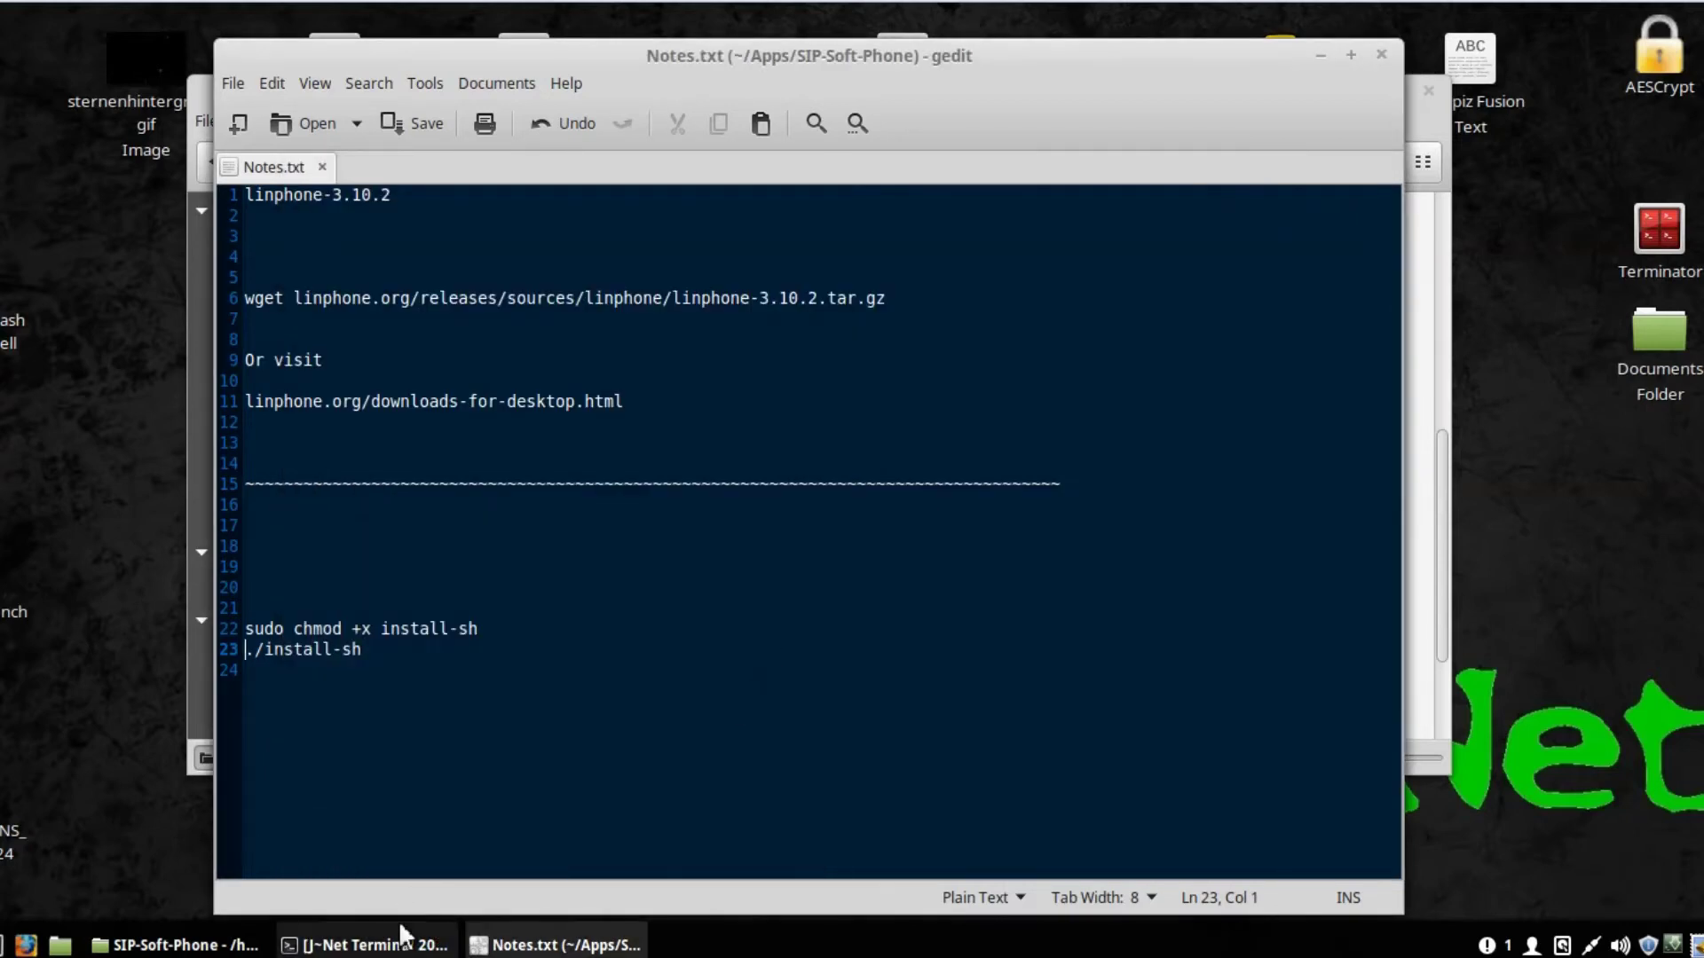
click(395, 945)
right_click(822, 470)
click(852, 479)
right_click(750, 371)
click(887, 530)
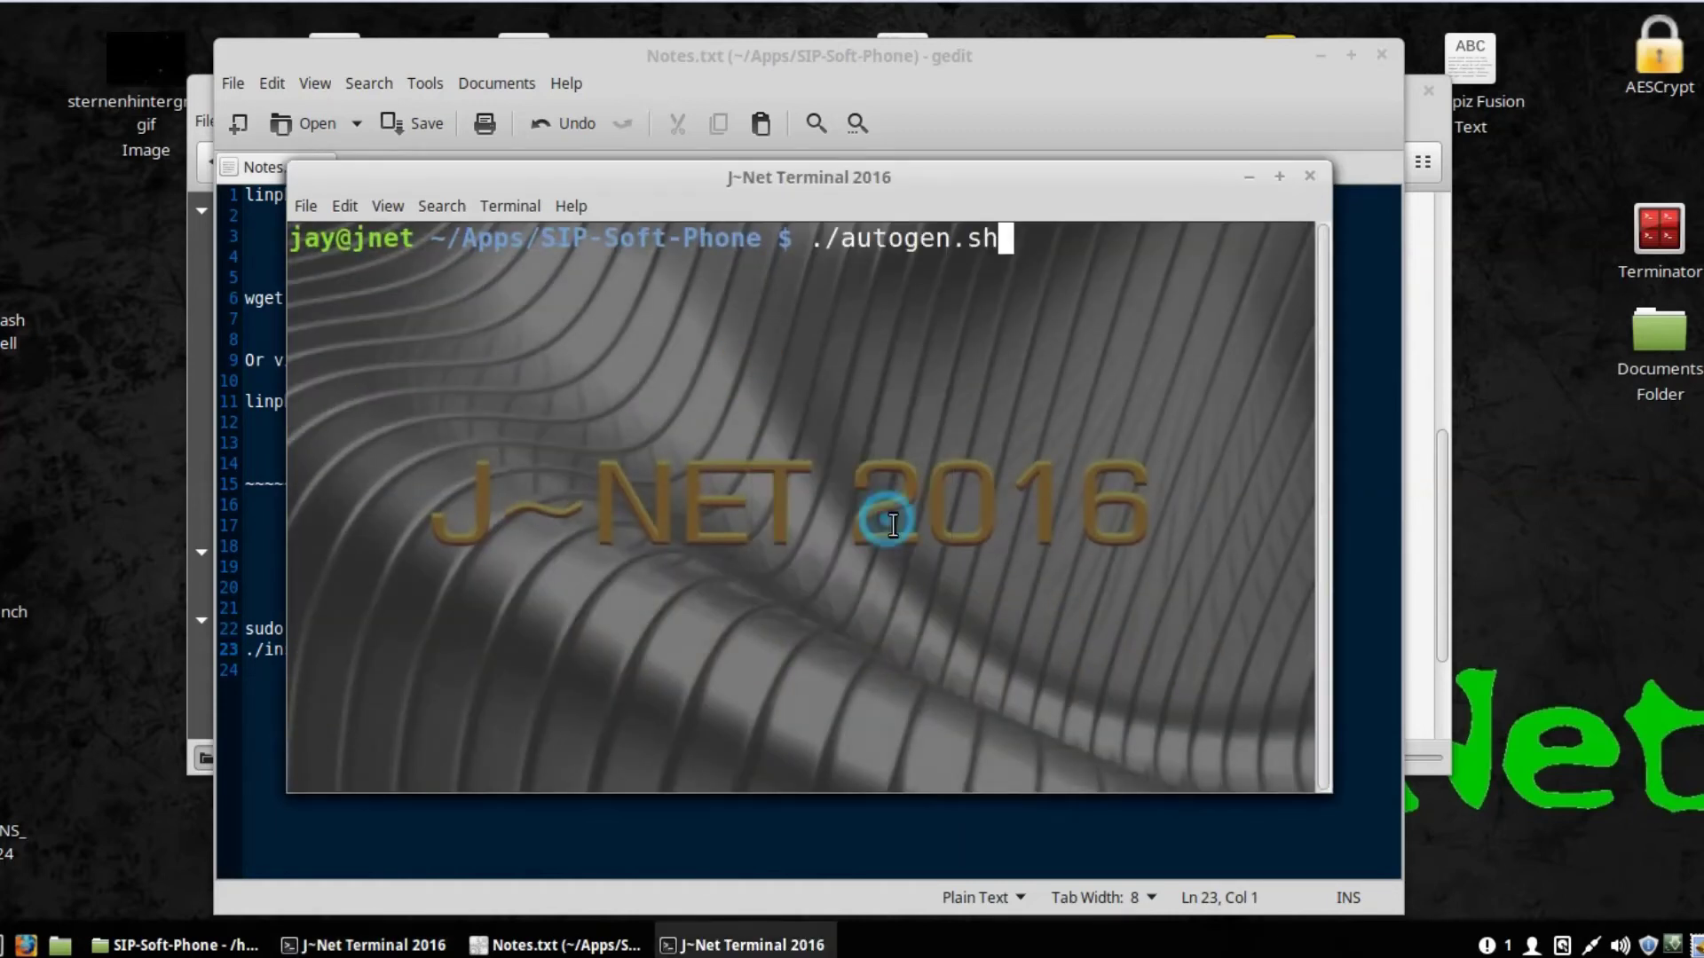
key(Return)
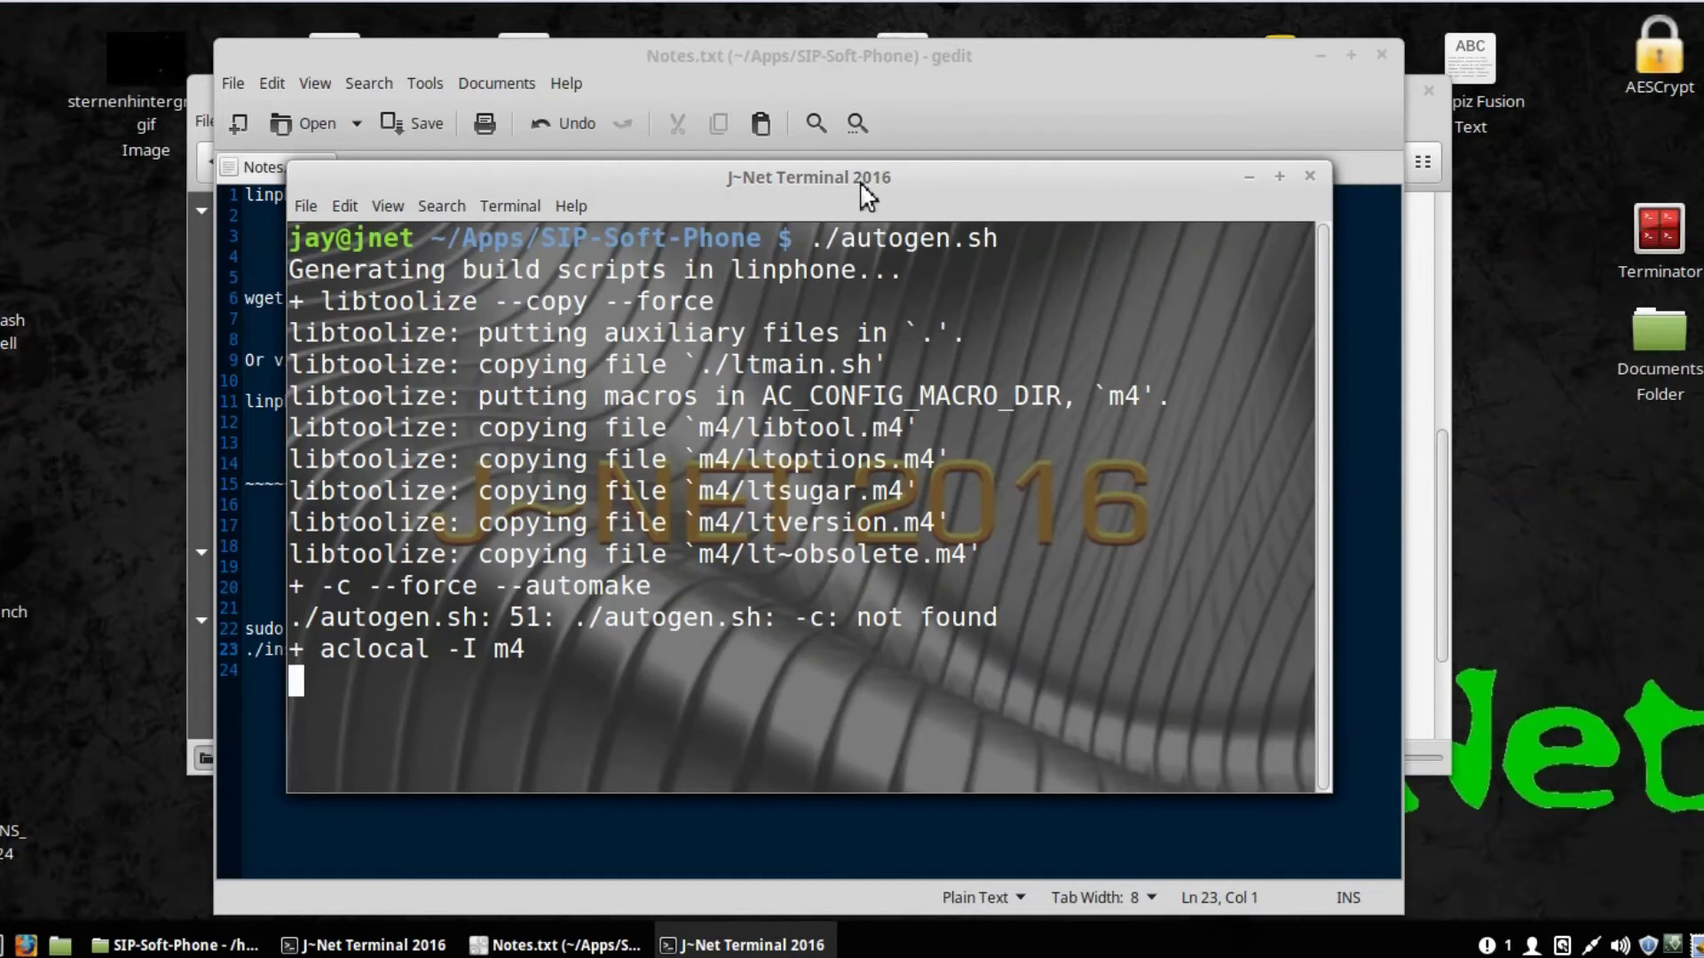
Step: Replace the two install-sh commands in Notes.txt with ./autogen.sh followed by blank lines, and save the file
drag(871, 177, 1243, 177)
click(265, 591)
shift+click(604, 707)
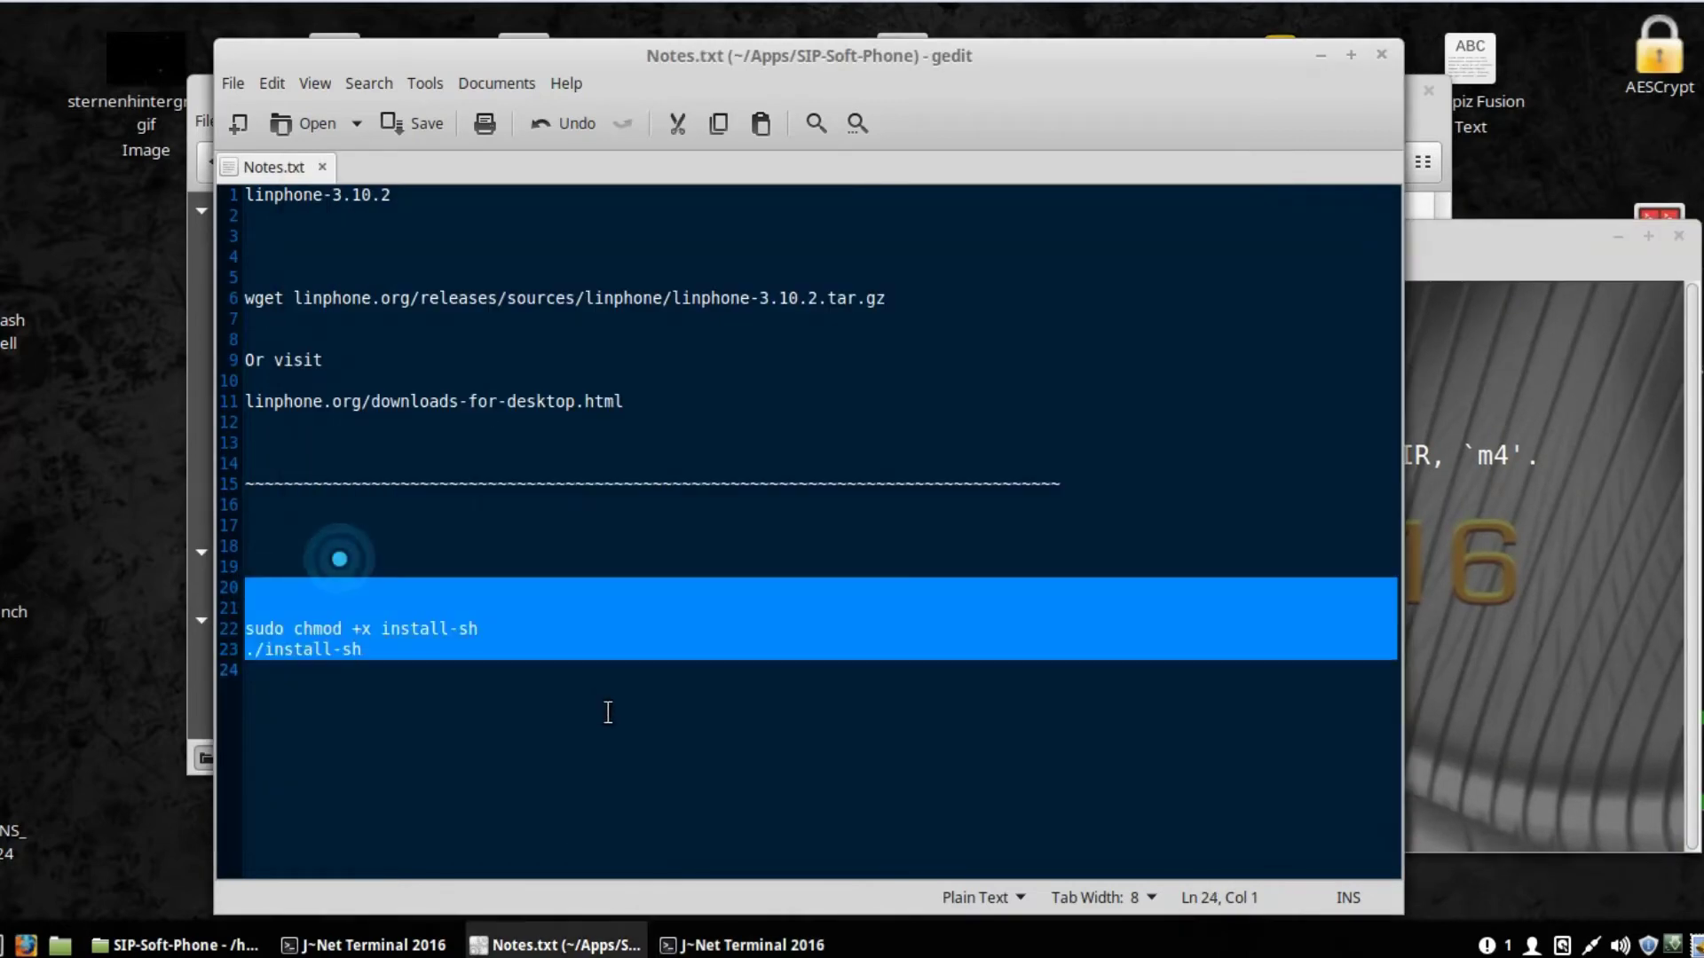
key(ctrl+v)
key(Return)
key(Return)
key(Return)
key(Return)
key(Return)
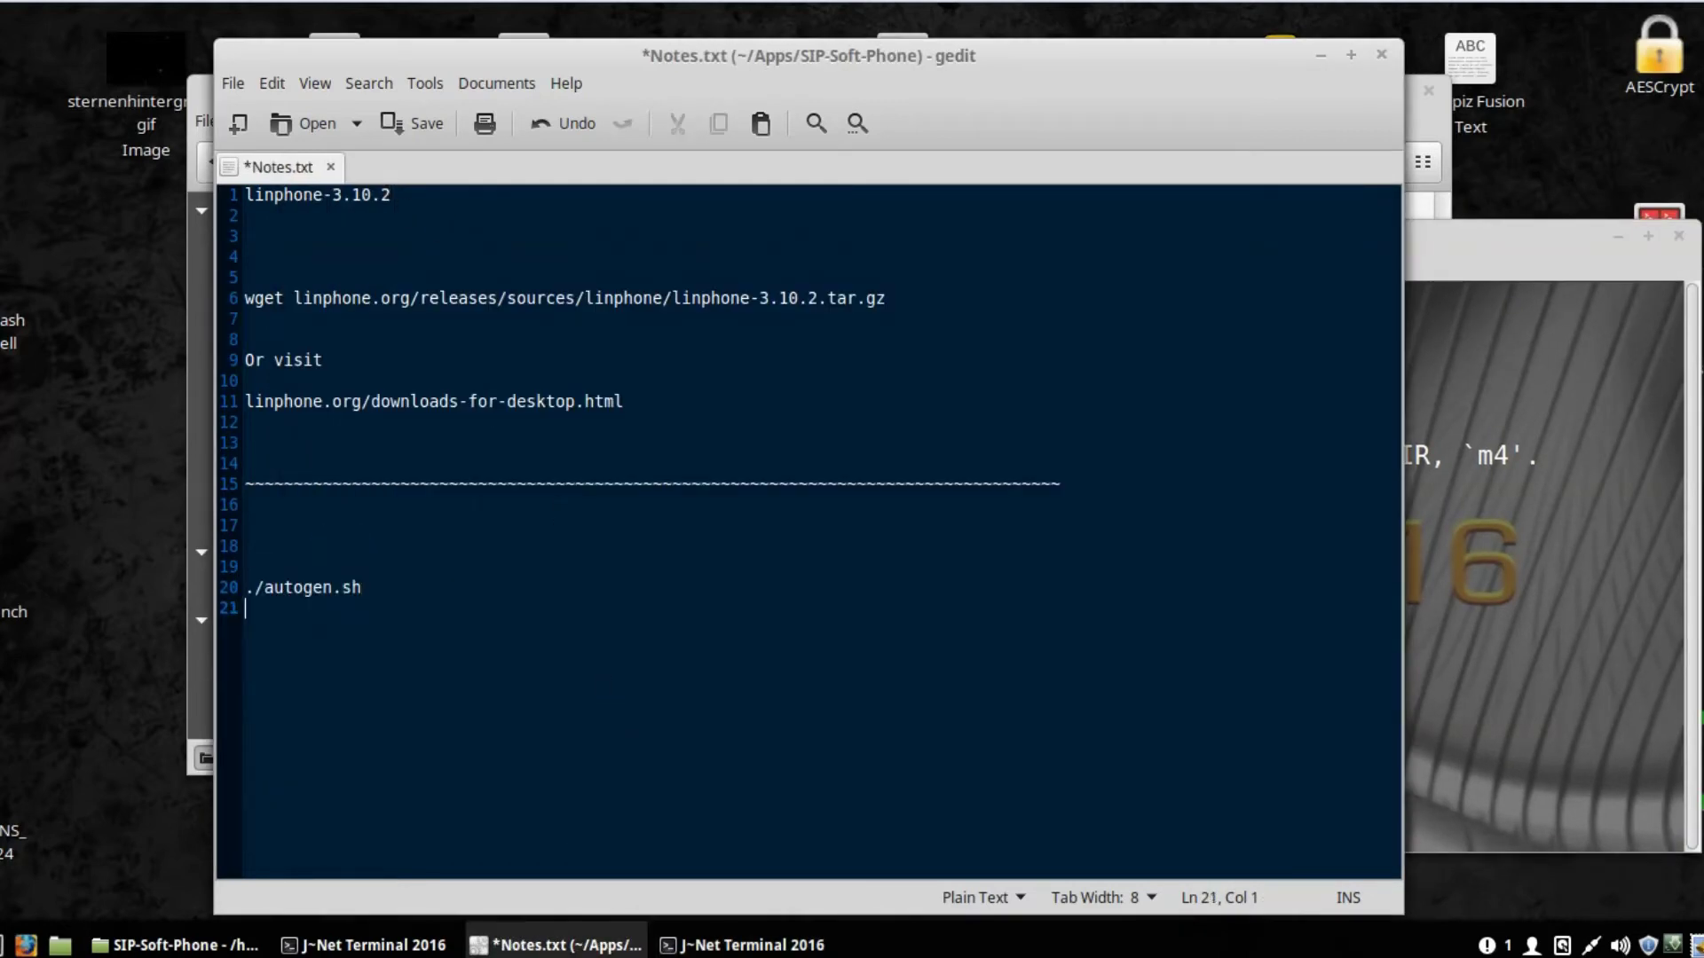
click(390, 124)
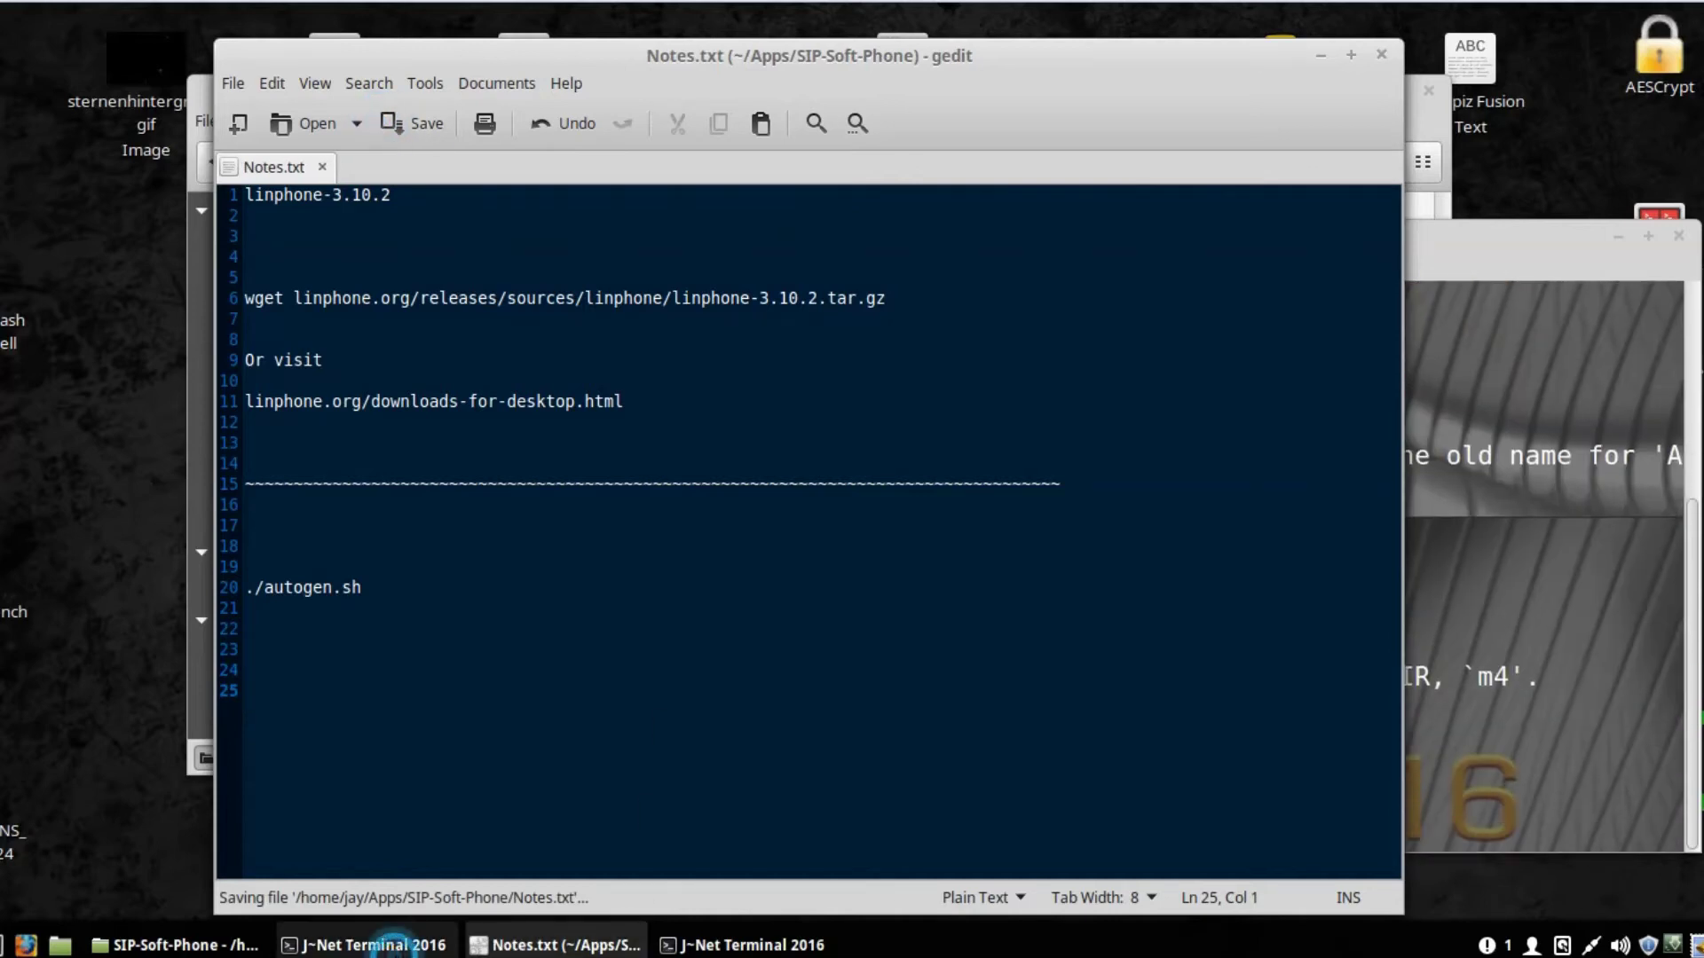
Step: Copy the ./configure, make && sudo make install and sudo ldconfig lines from the README output into Notes.txt below ./autogen.sh
click(373, 945)
drag(339, 364, 590, 431)
right_click(572, 415)
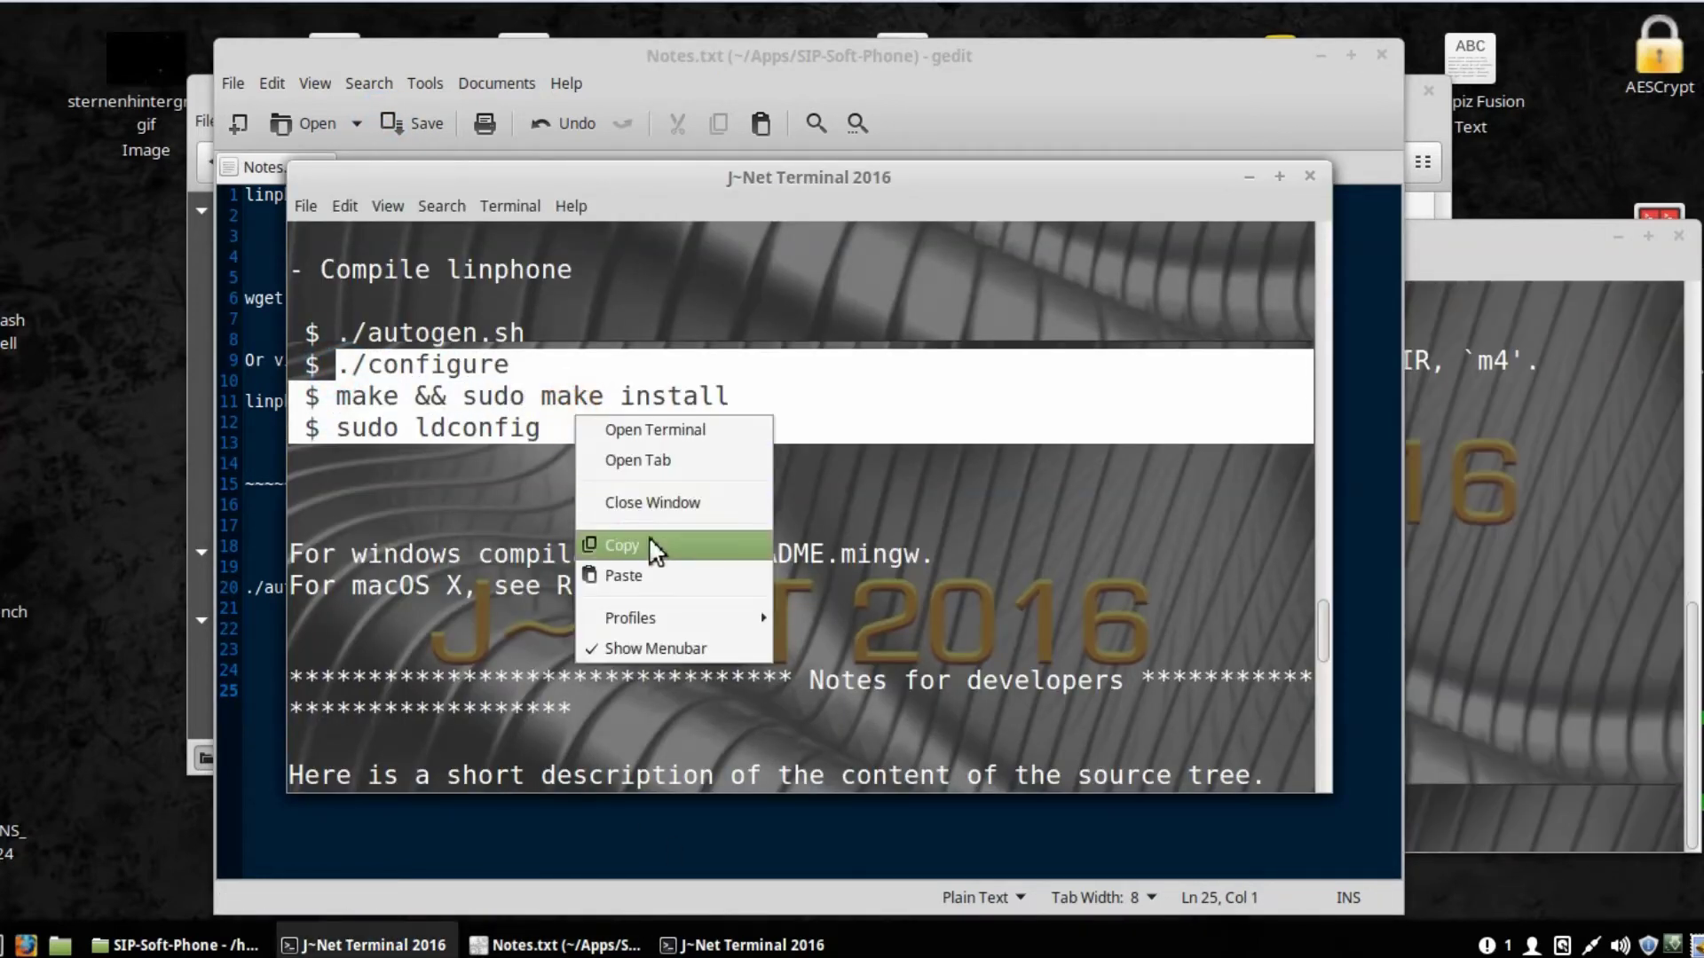
click(621, 544)
click(263, 404)
right_click(316, 627)
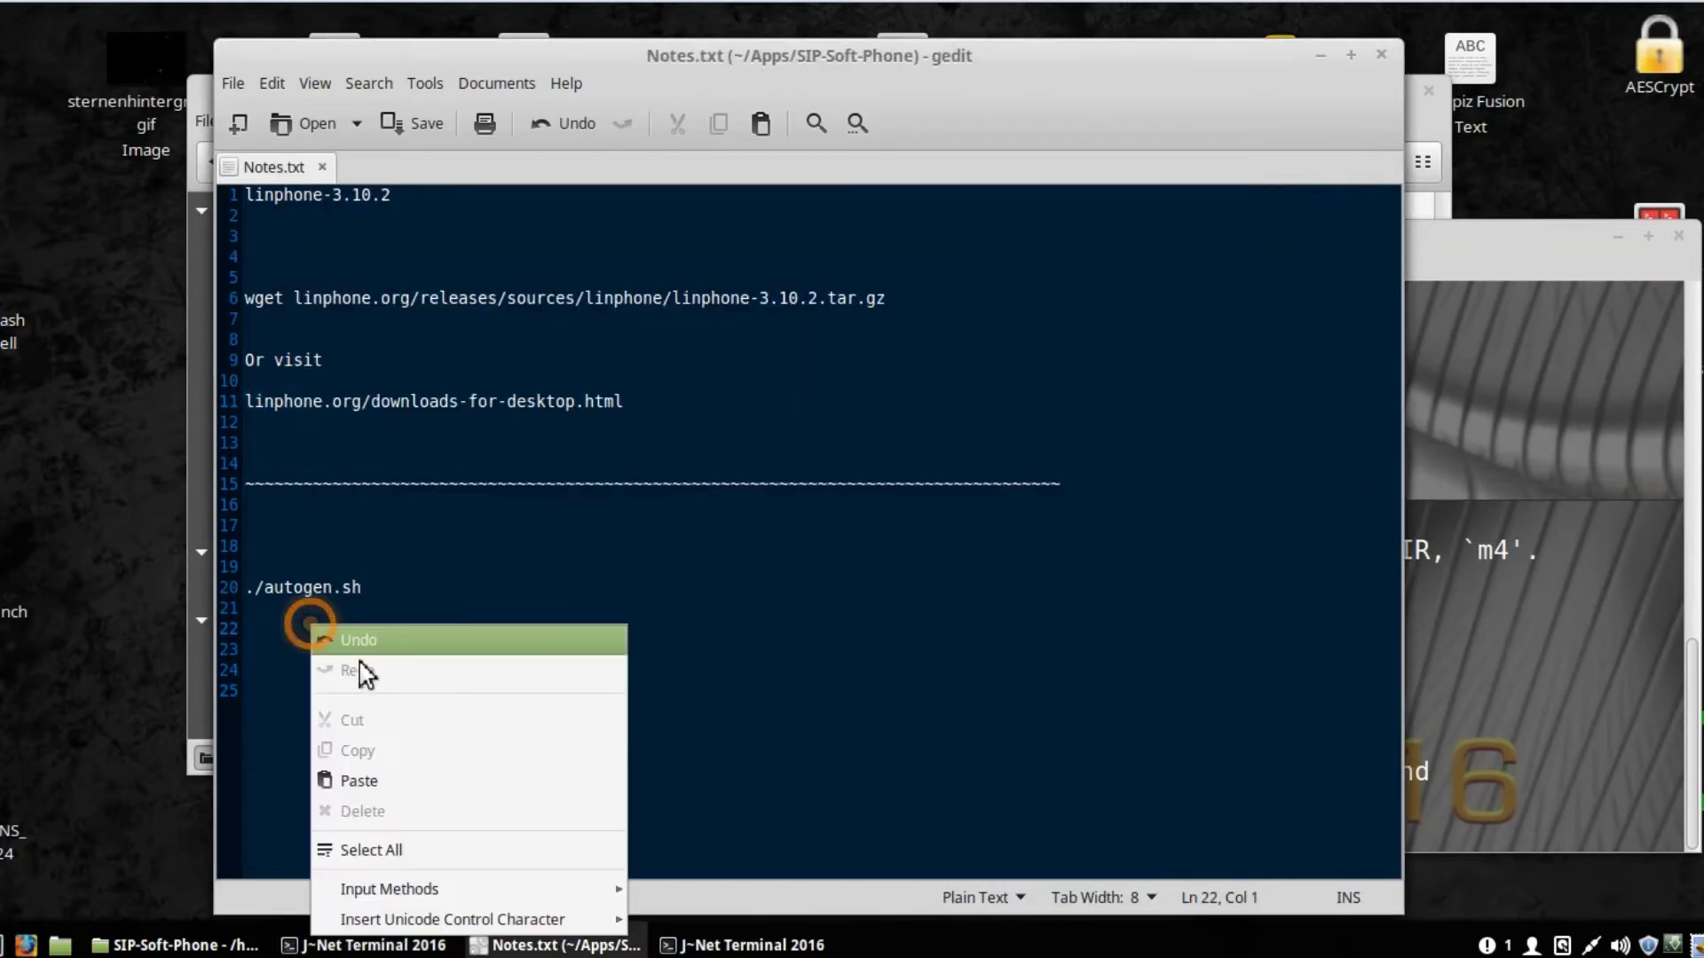
click(424, 783)
Step: Remove the leading $ signs and the blank line from the command list in Notes.txt and save the file
drag(274, 648, 244, 670)
key(BackSpace)
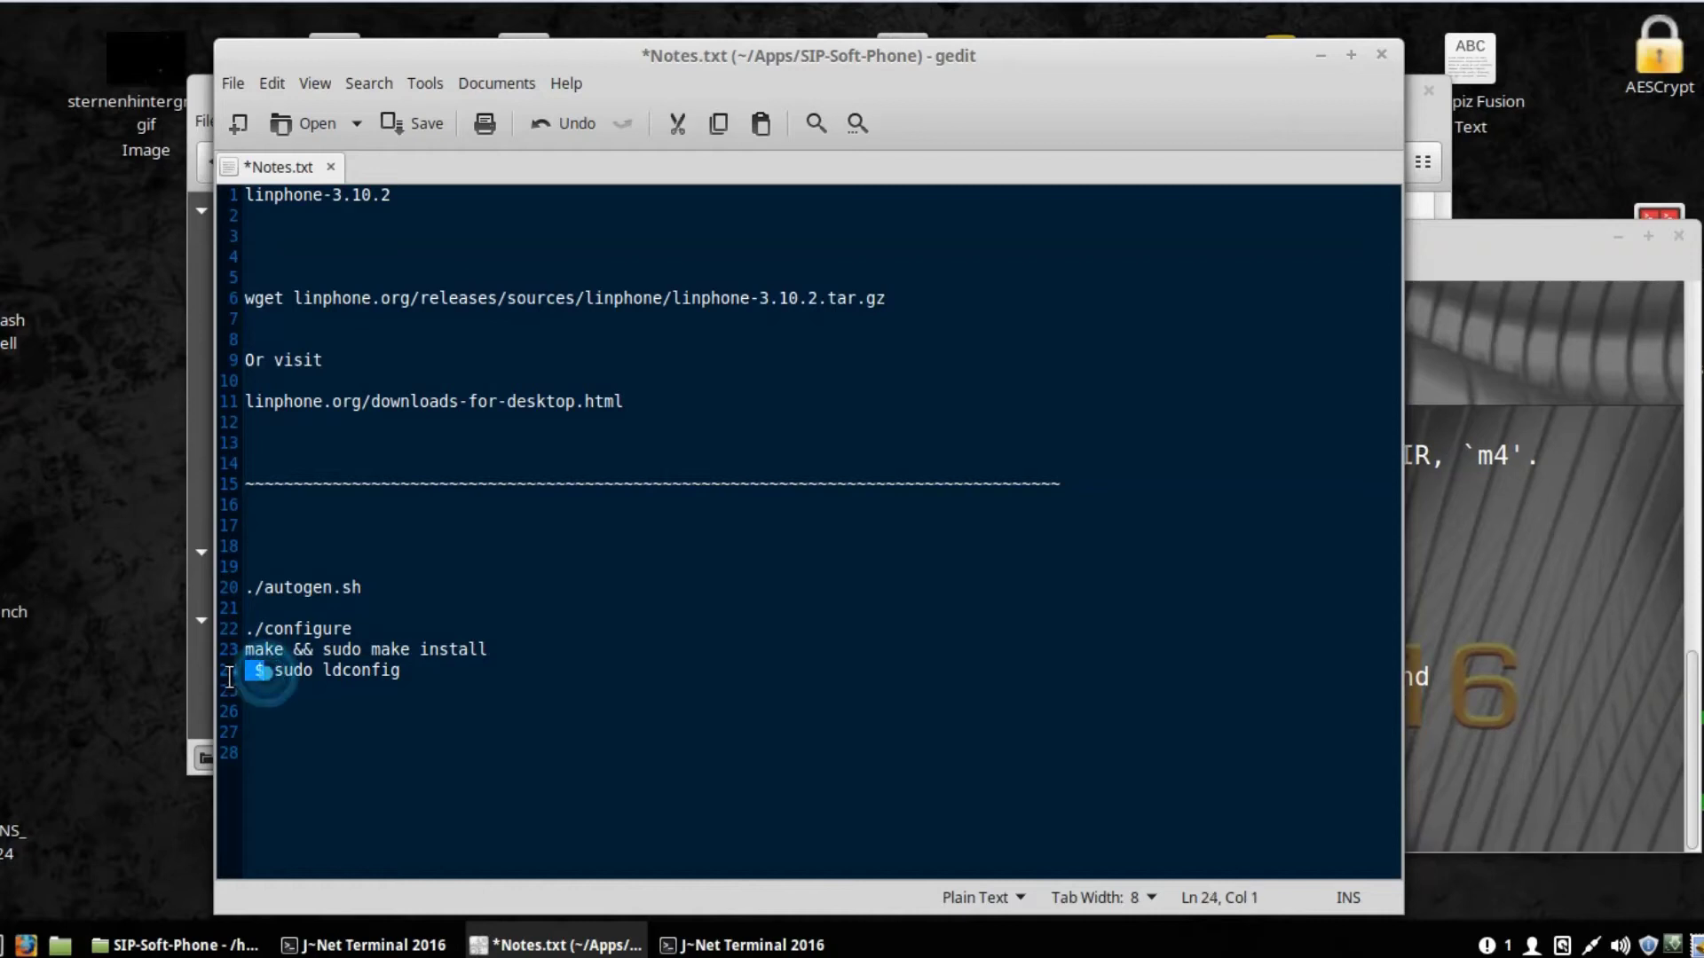
key(BackSpace)
click(400, 607)
key(Delete)
click(393, 123)
Step: Copy ./configure from Notes.txt and run it in the terminal used for autogen.sh
drag(351, 607, 245, 608)
right_click(410, 639)
click(445, 738)
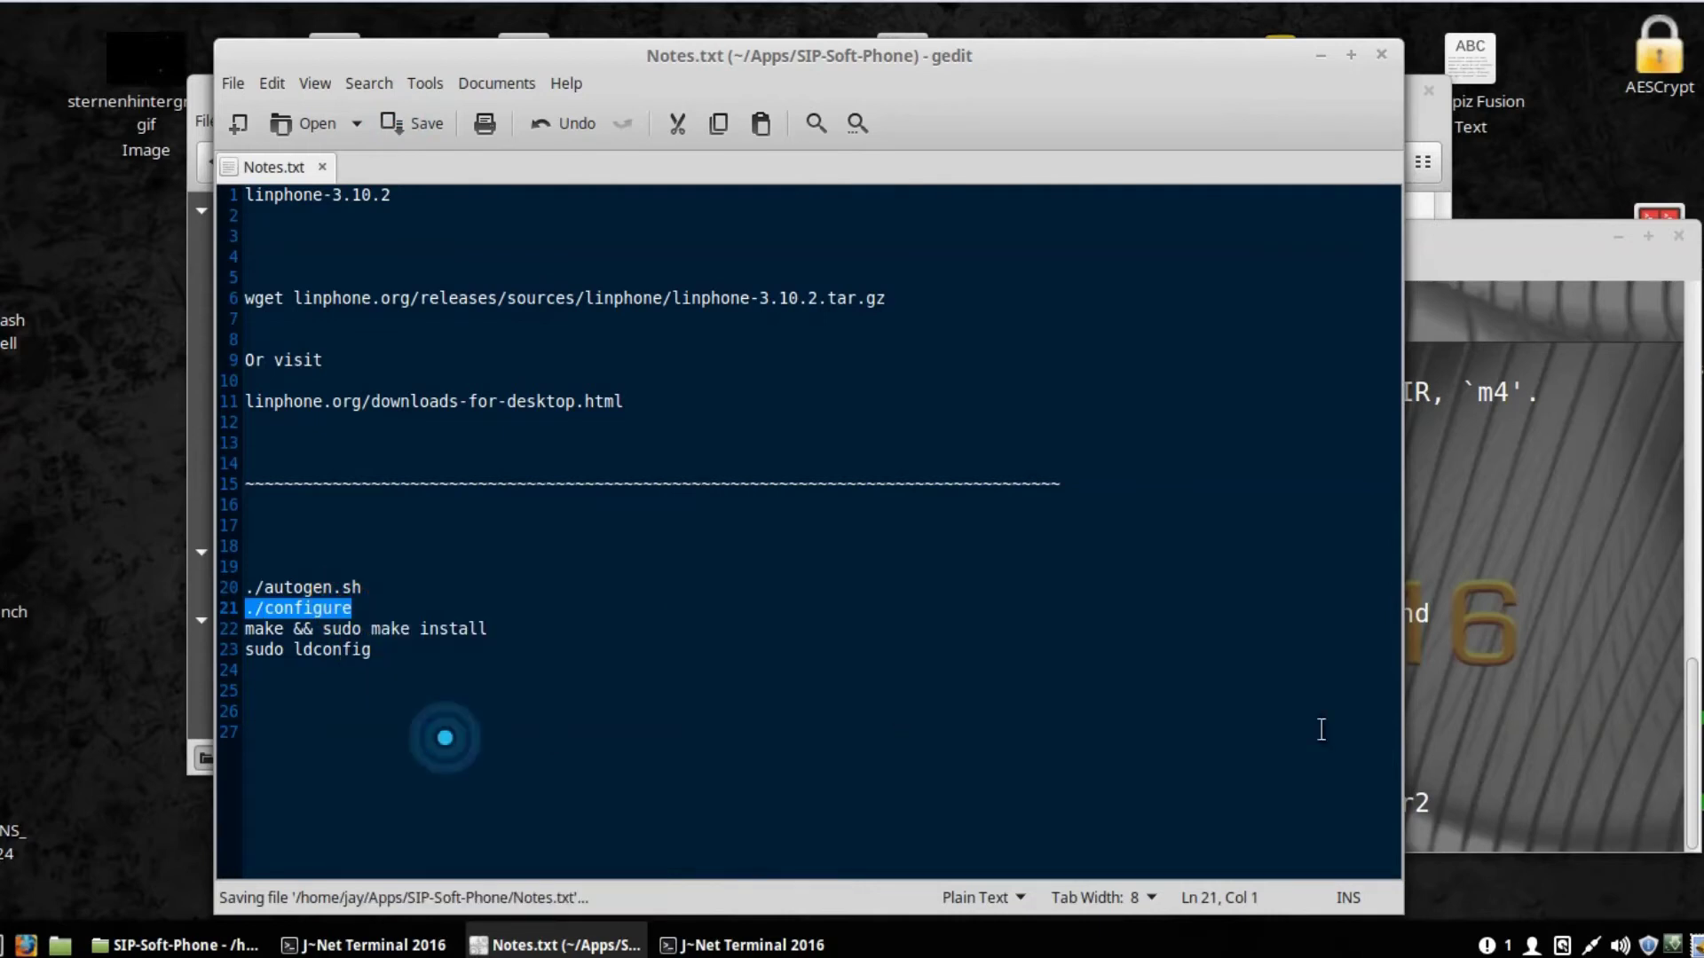
click(1455, 701)
right_click(1067, 607)
click(1168, 767)
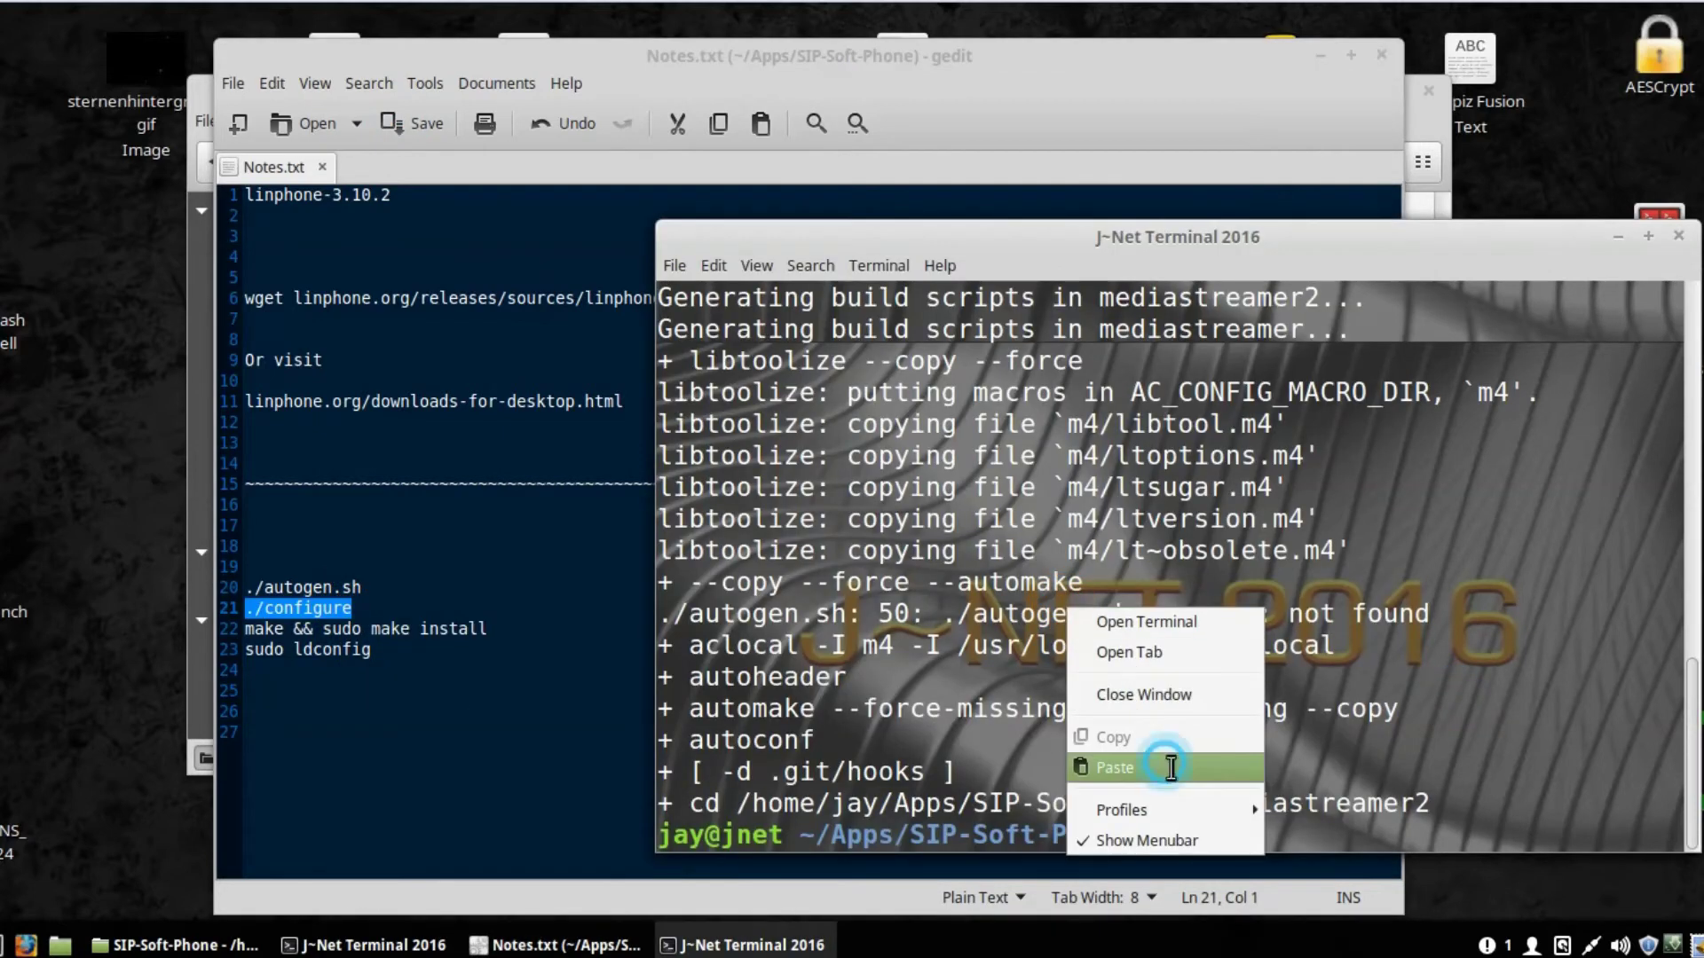
key(Return)
Step: Copy make && sudo make install from Notes.txt and run it in the terminal used for ./configure
click(321, 636)
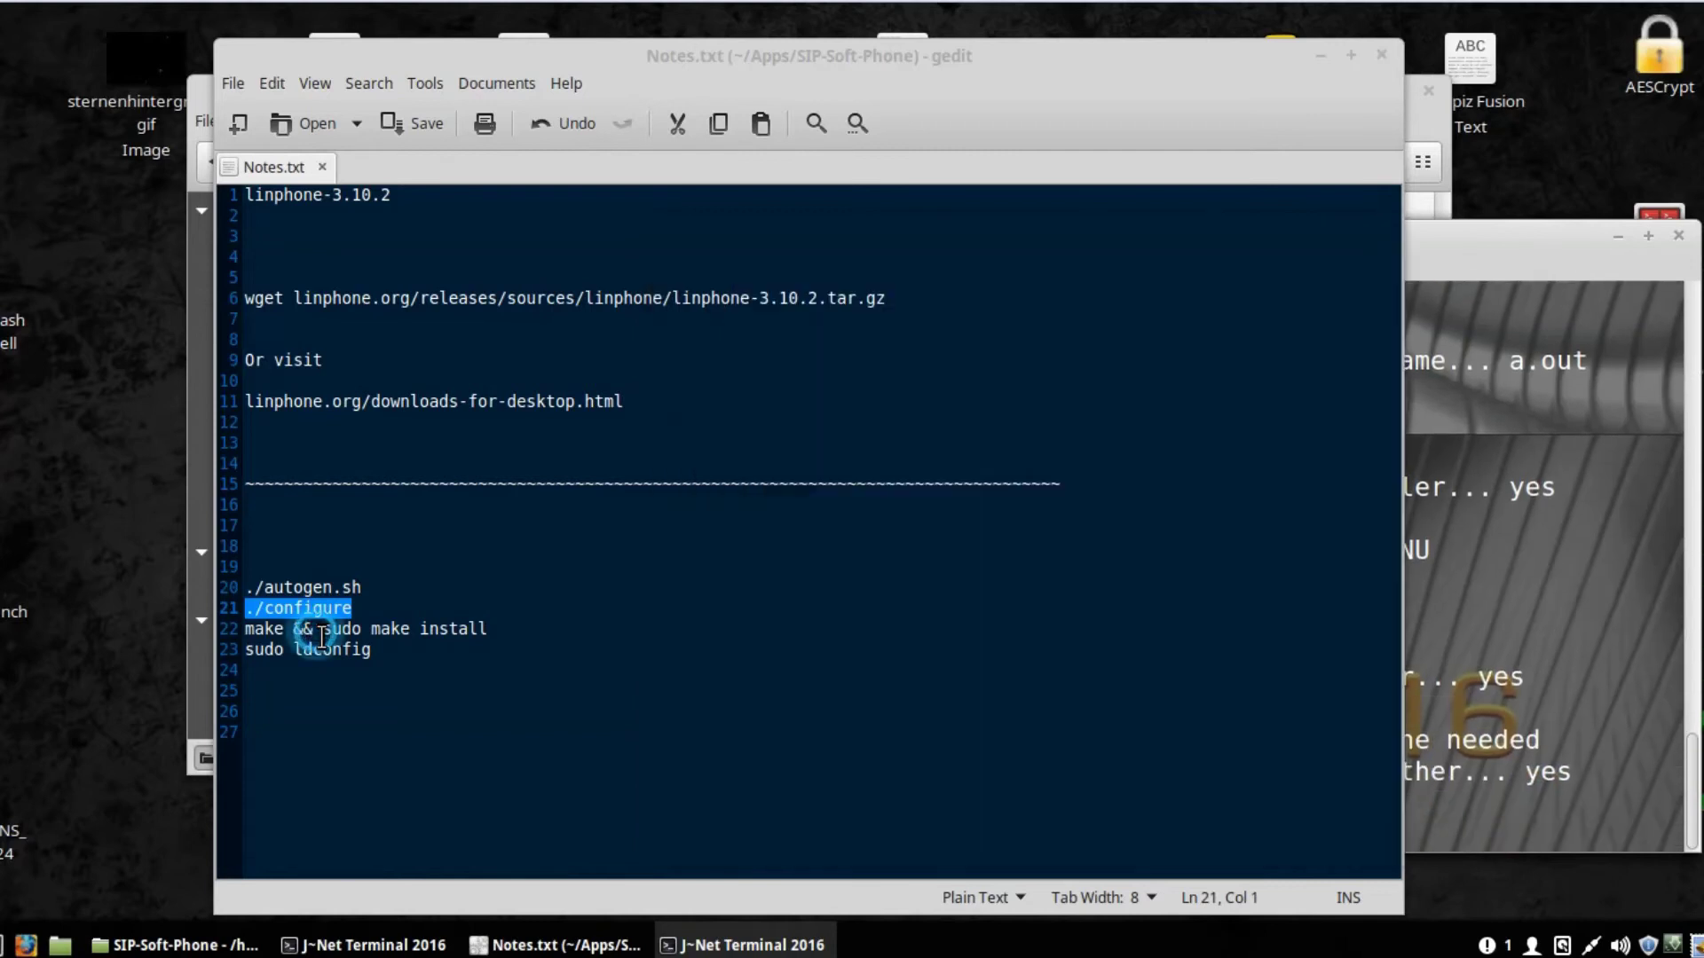
drag(487, 629, 245, 628)
right_click(418, 669)
click(445, 761)
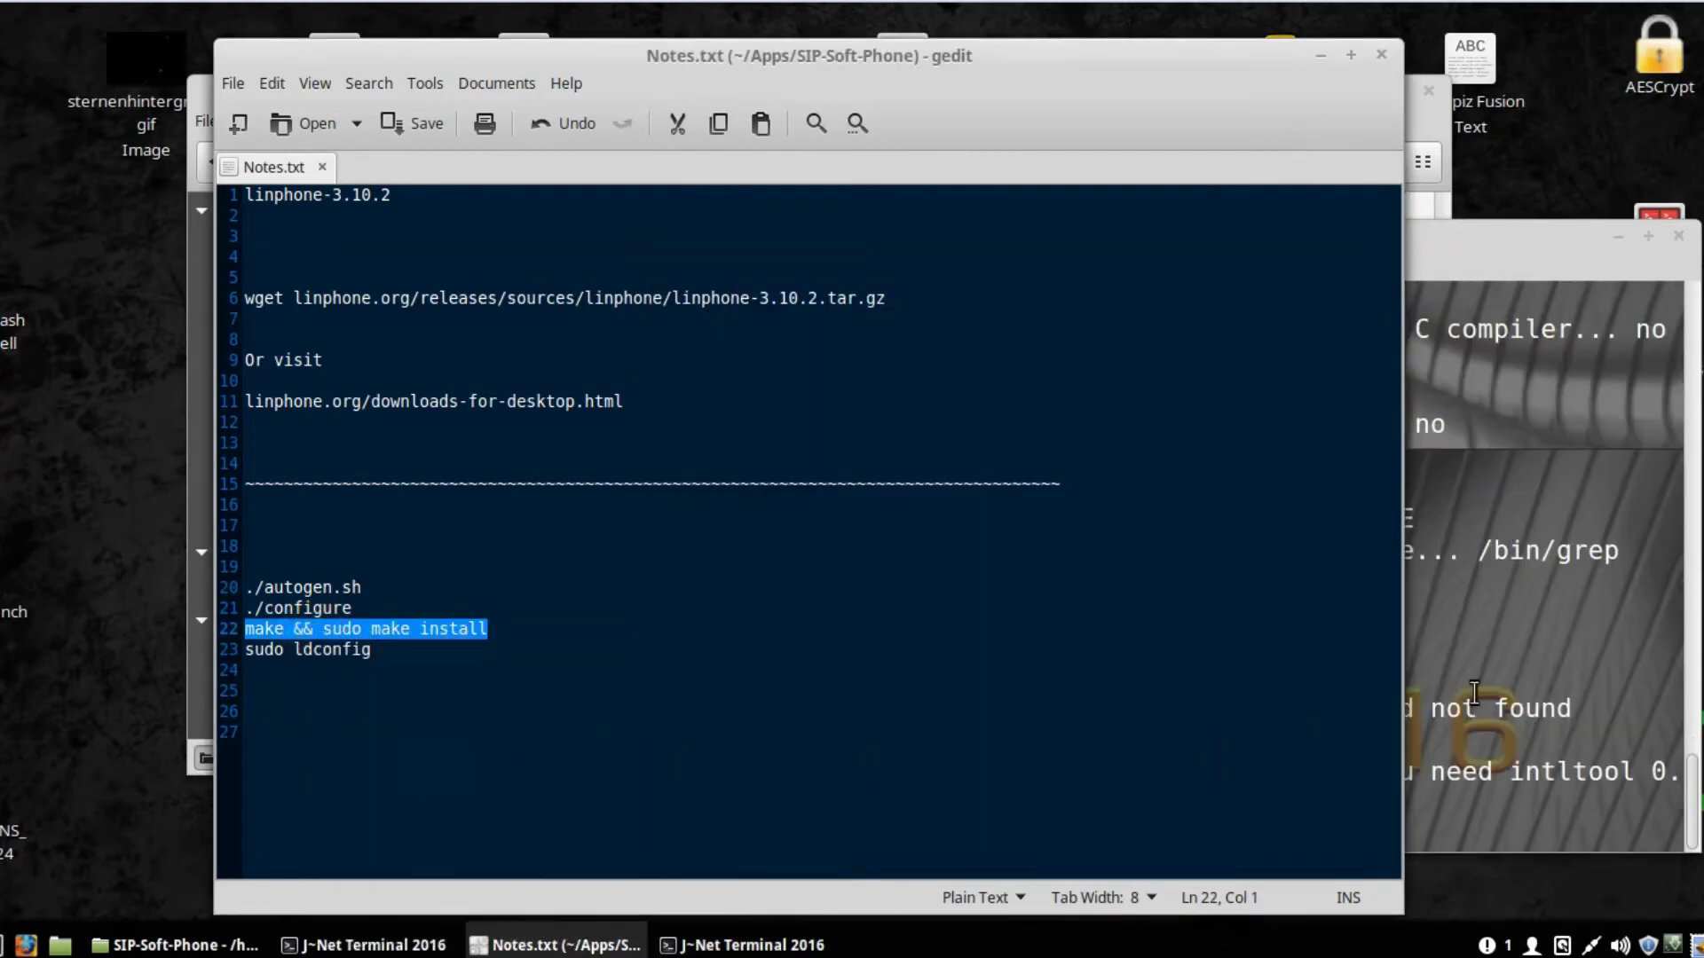
click(1474, 692)
right_click(1298, 597)
click(1393, 756)
key(Return)
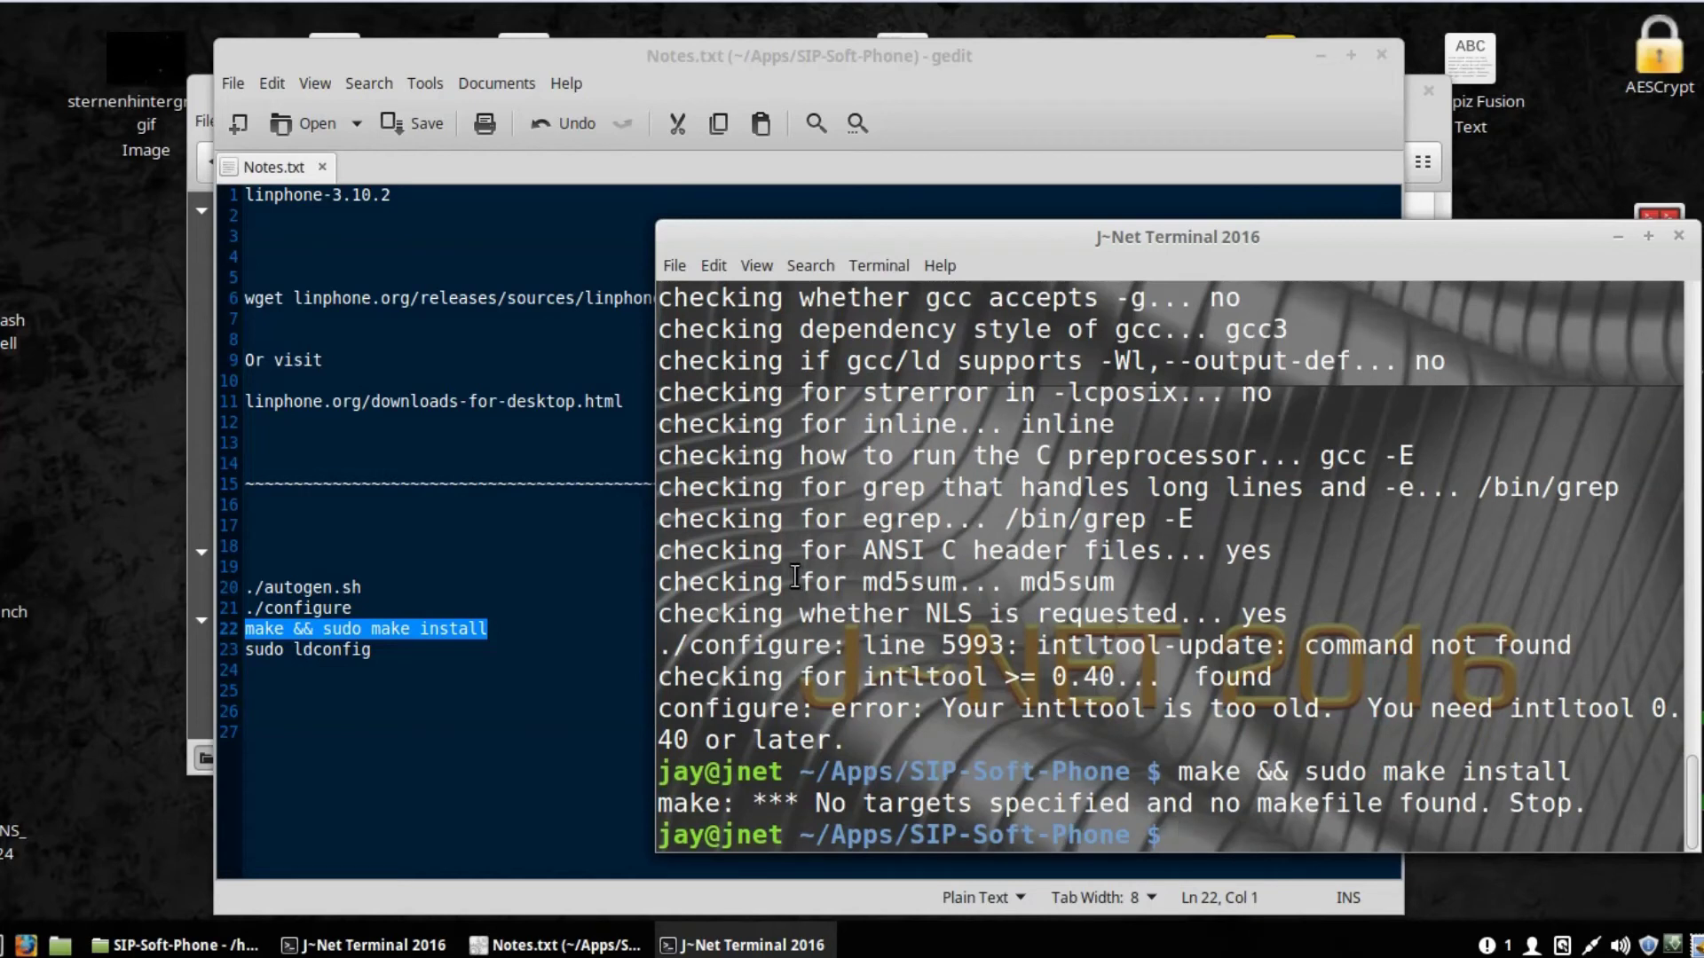
Step: Copy sudo ldconfig from Notes.txt and run it in the same terminal, entering the account password for sudo
click(434, 665)
triple_click(362, 657)
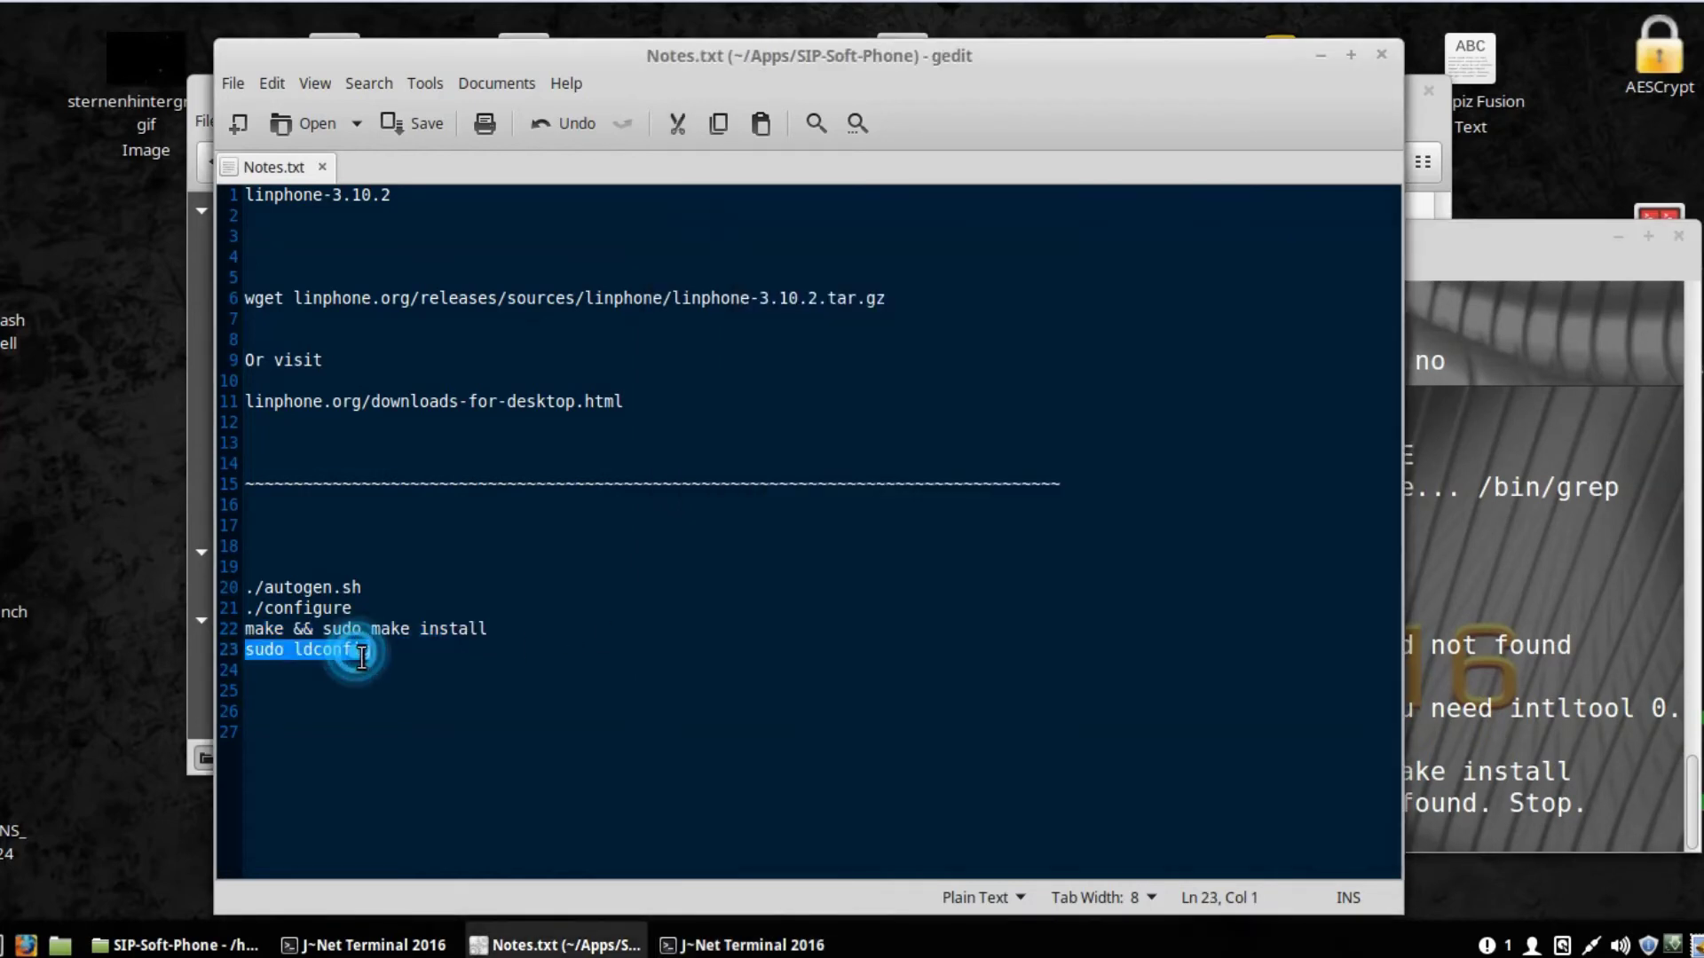
right_click(361, 657)
click(506, 879)
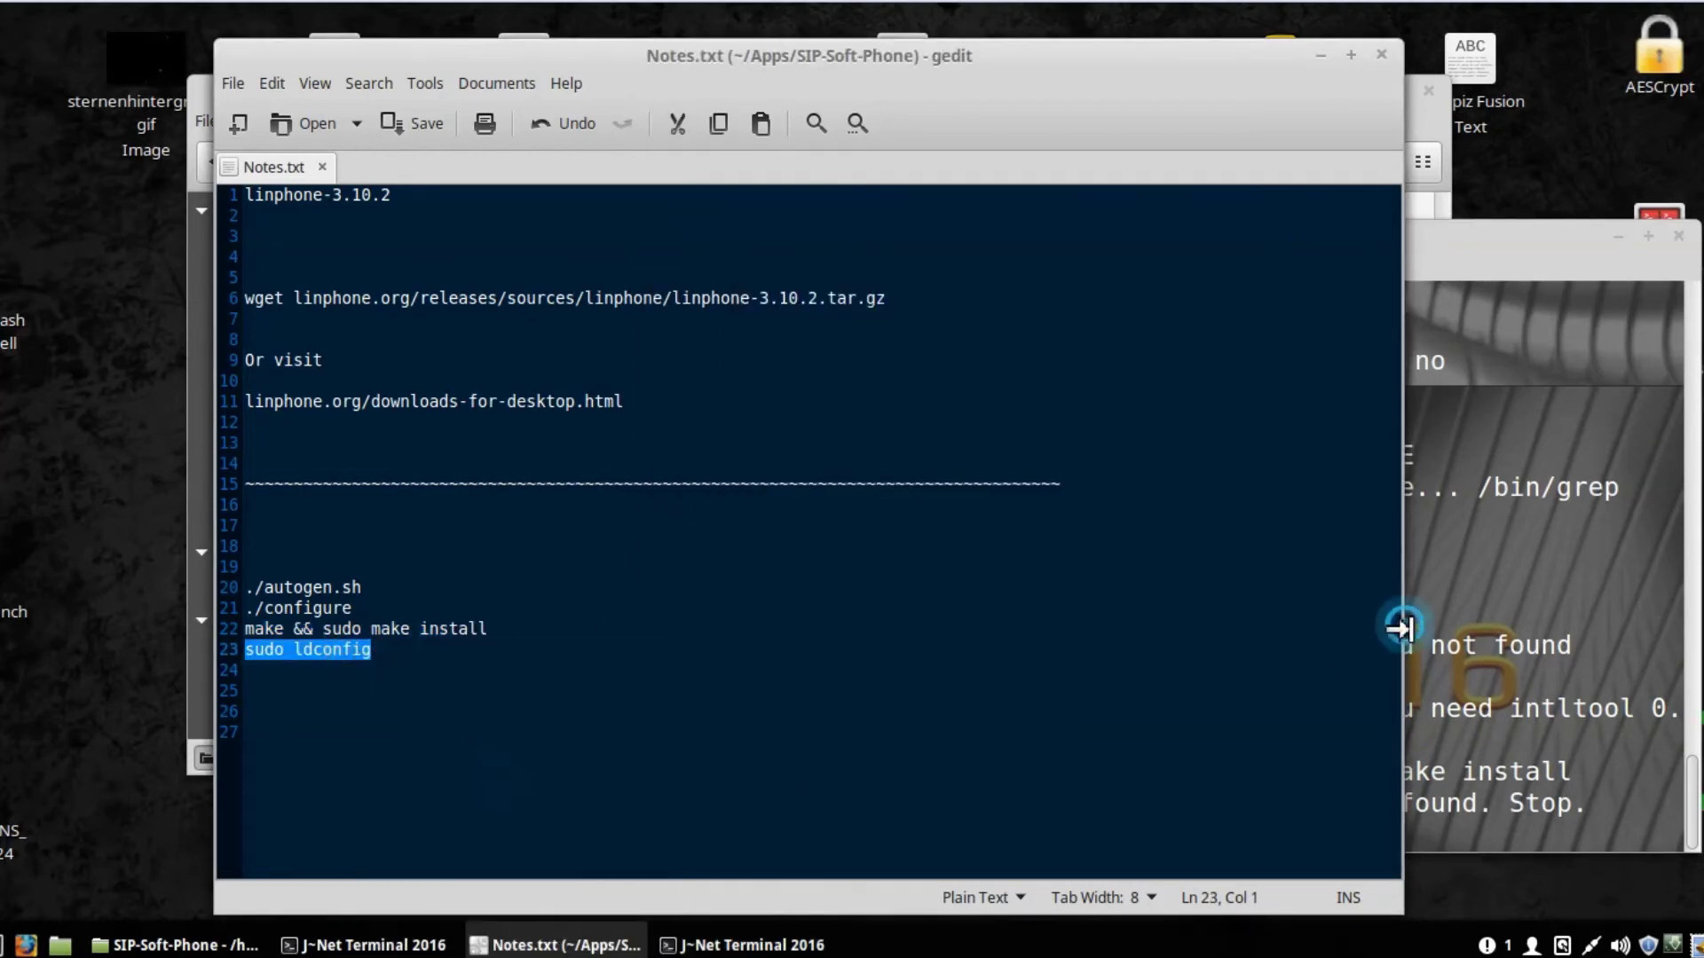
right_click(1452, 588)
click(1509, 752)
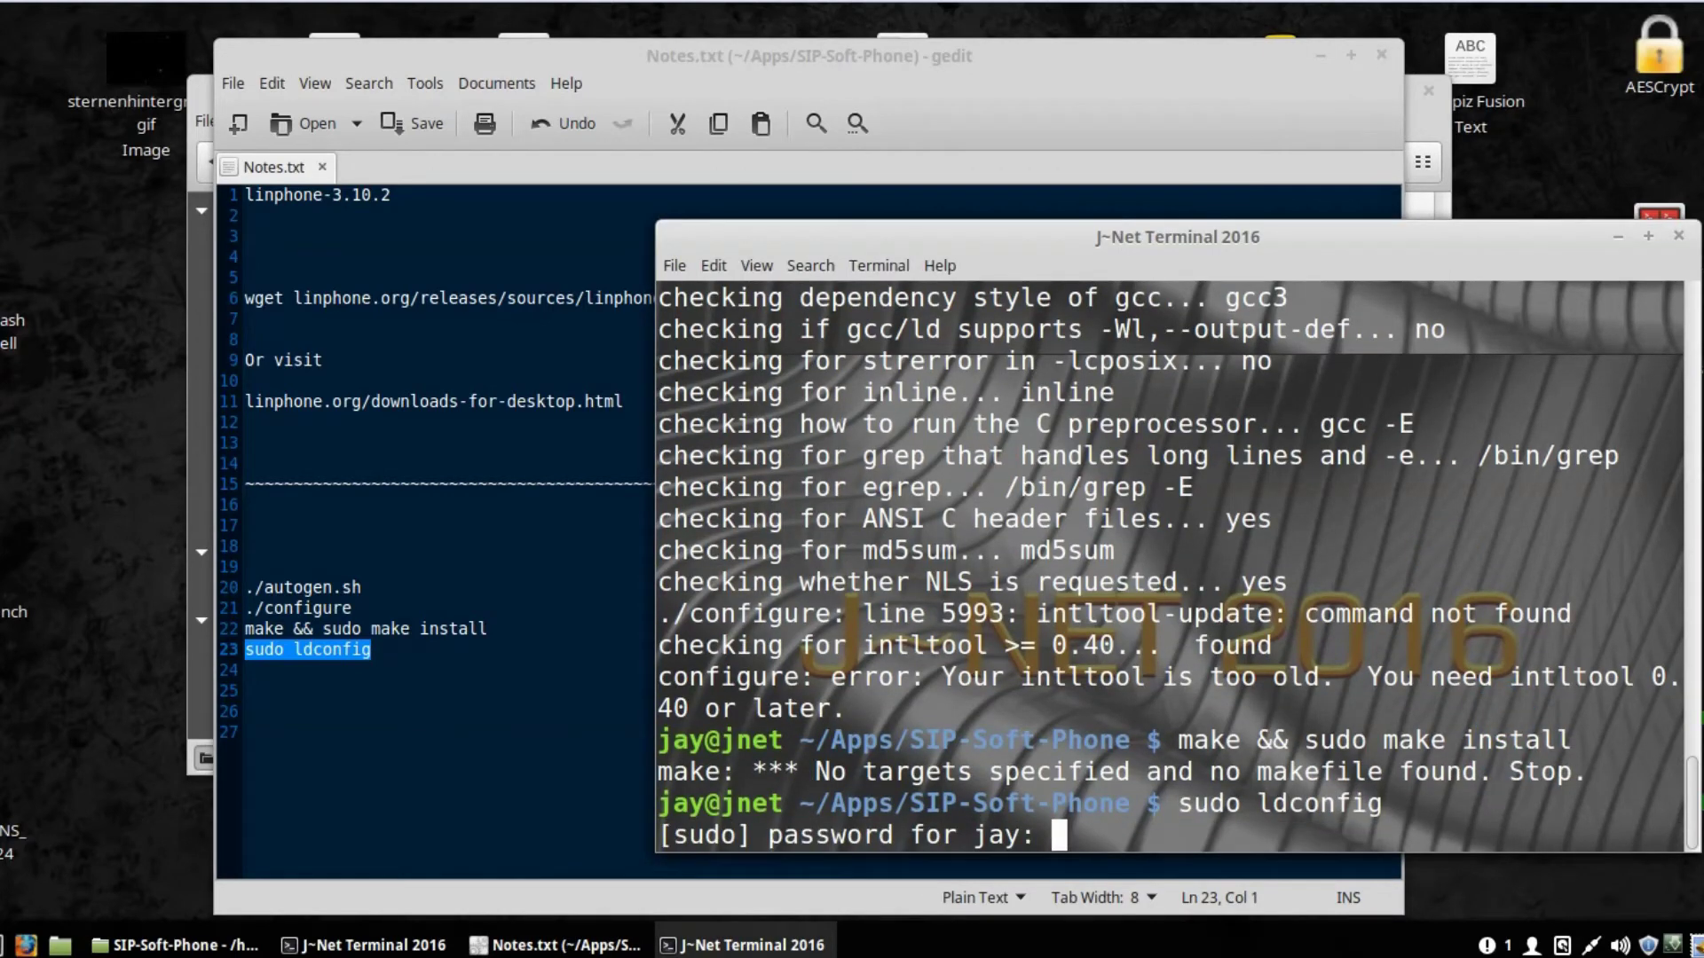
key(Return)
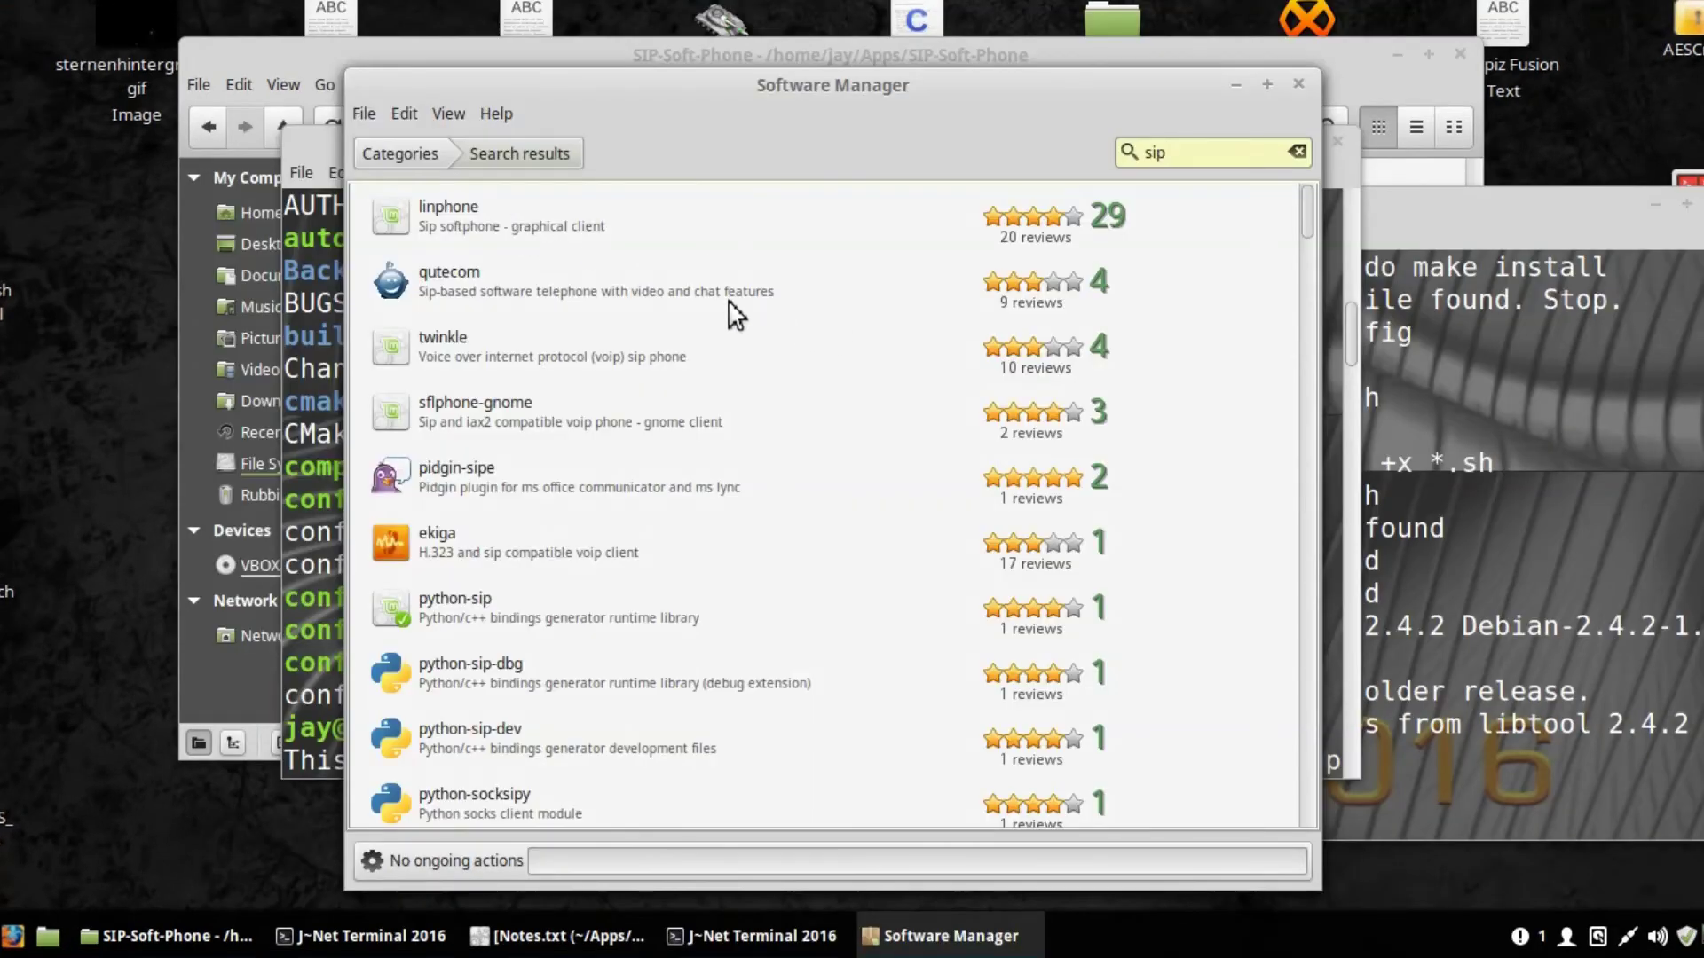
Step: Install the linphone package from the sip search results in Software Manager and return to the results list
click(577, 232)
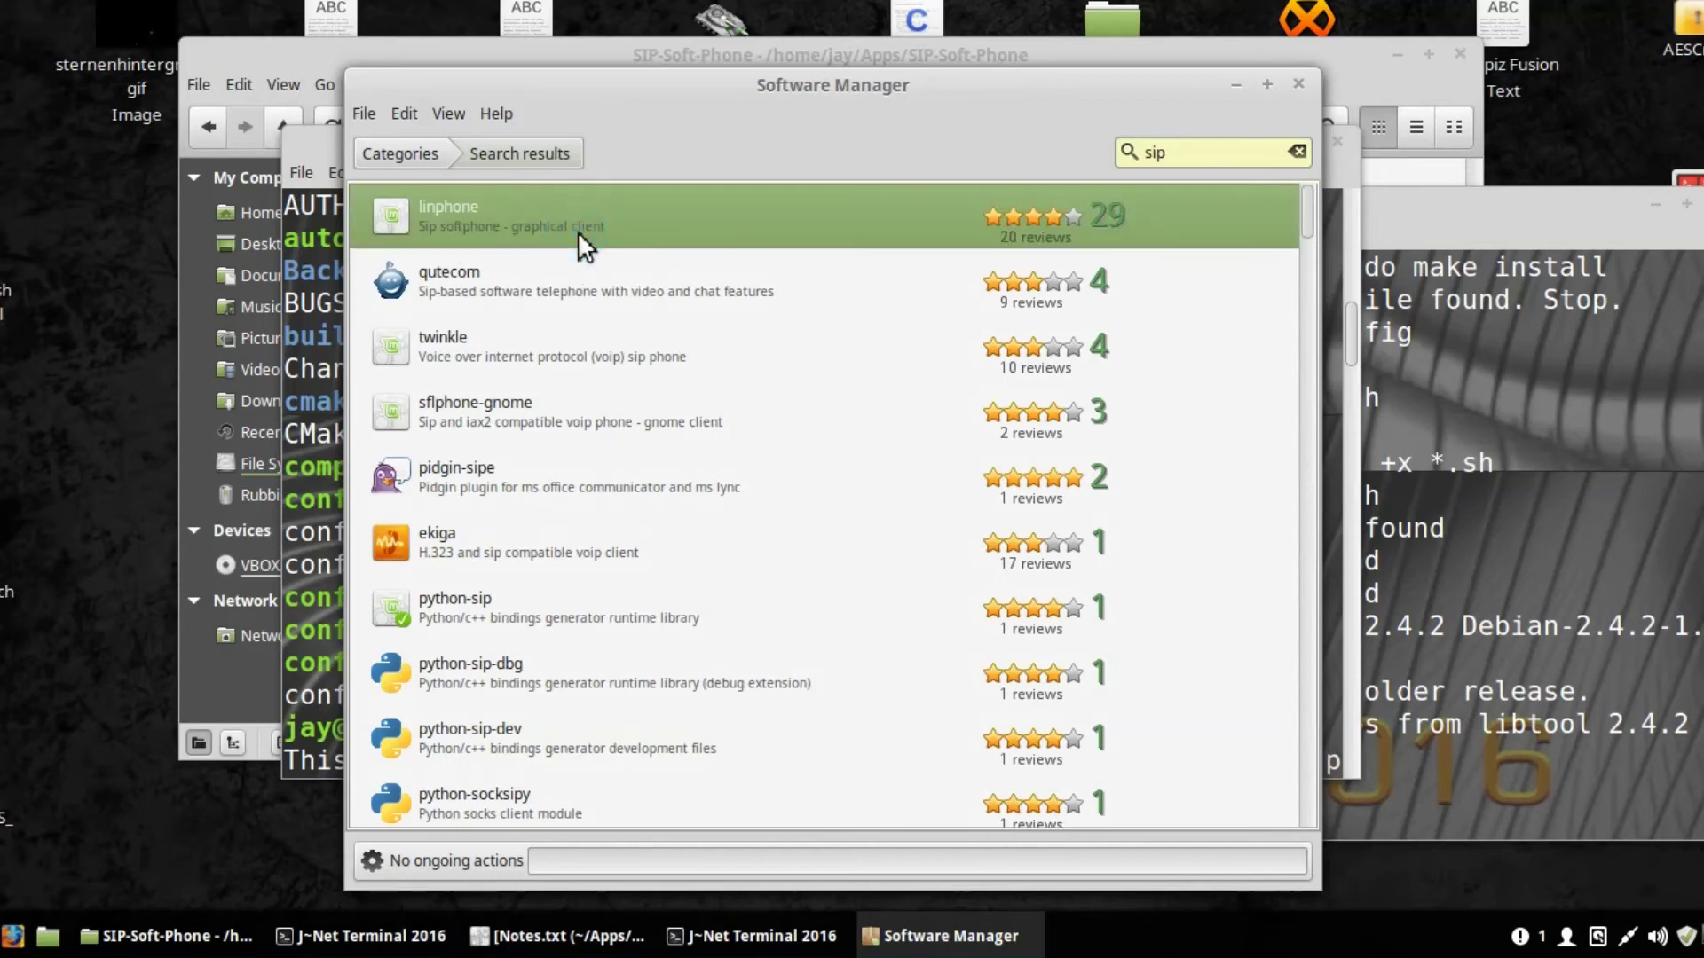
double_click(481, 231)
click(1217, 424)
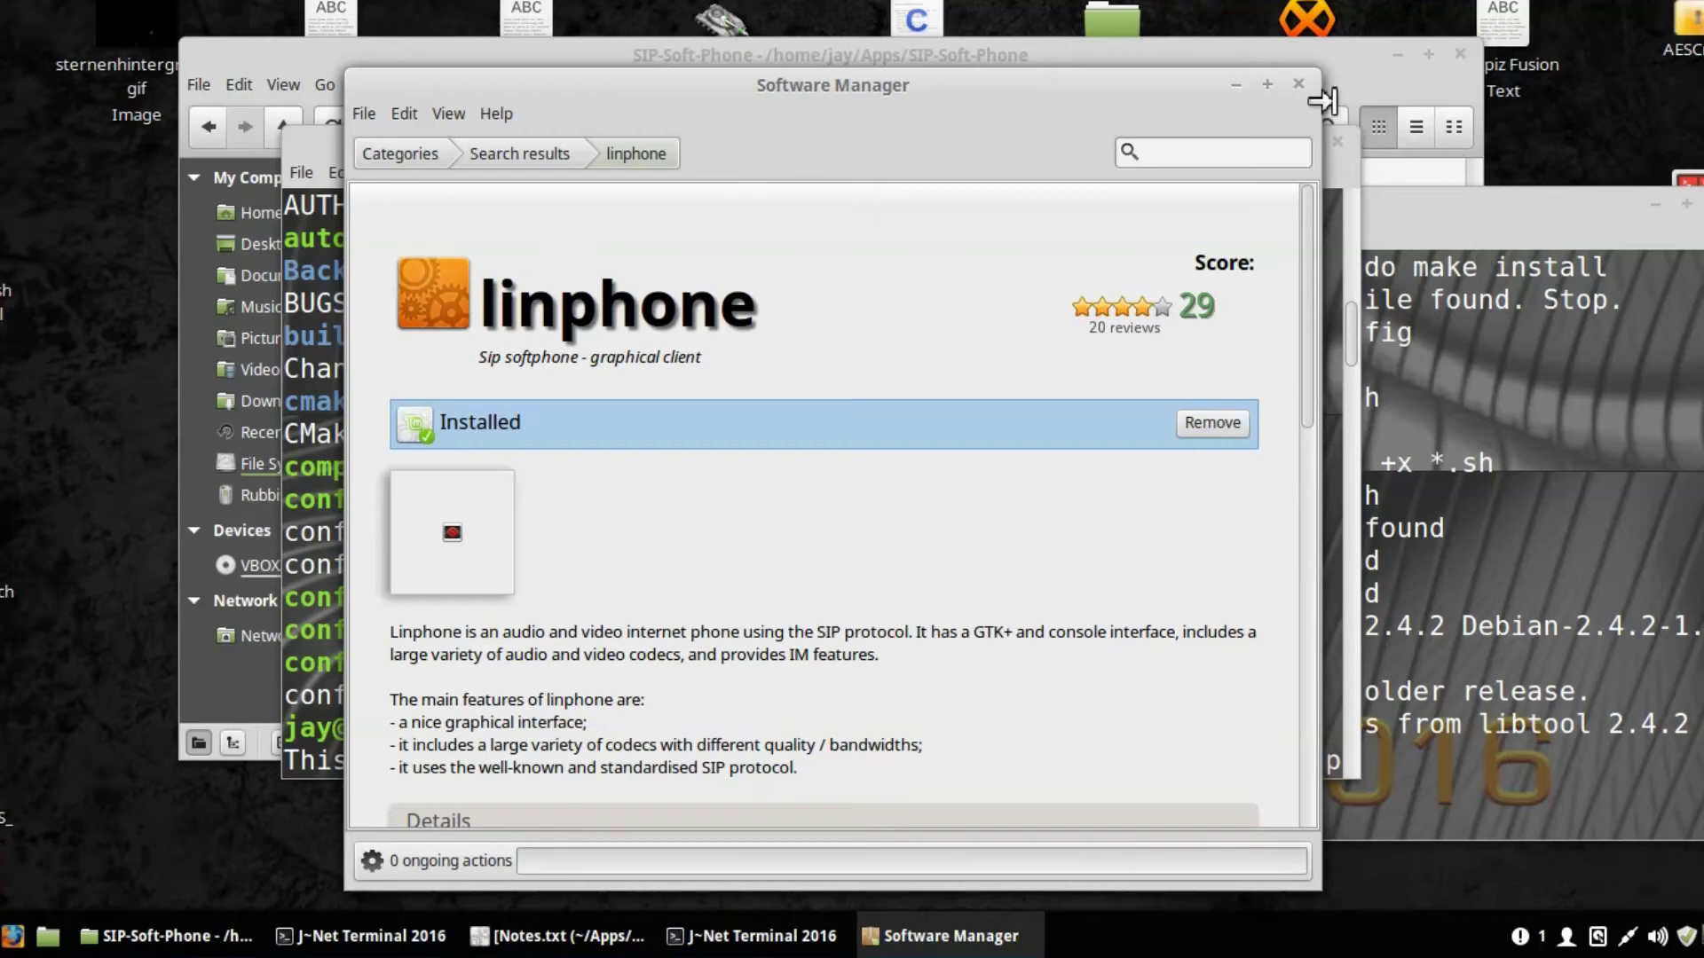
click(483, 166)
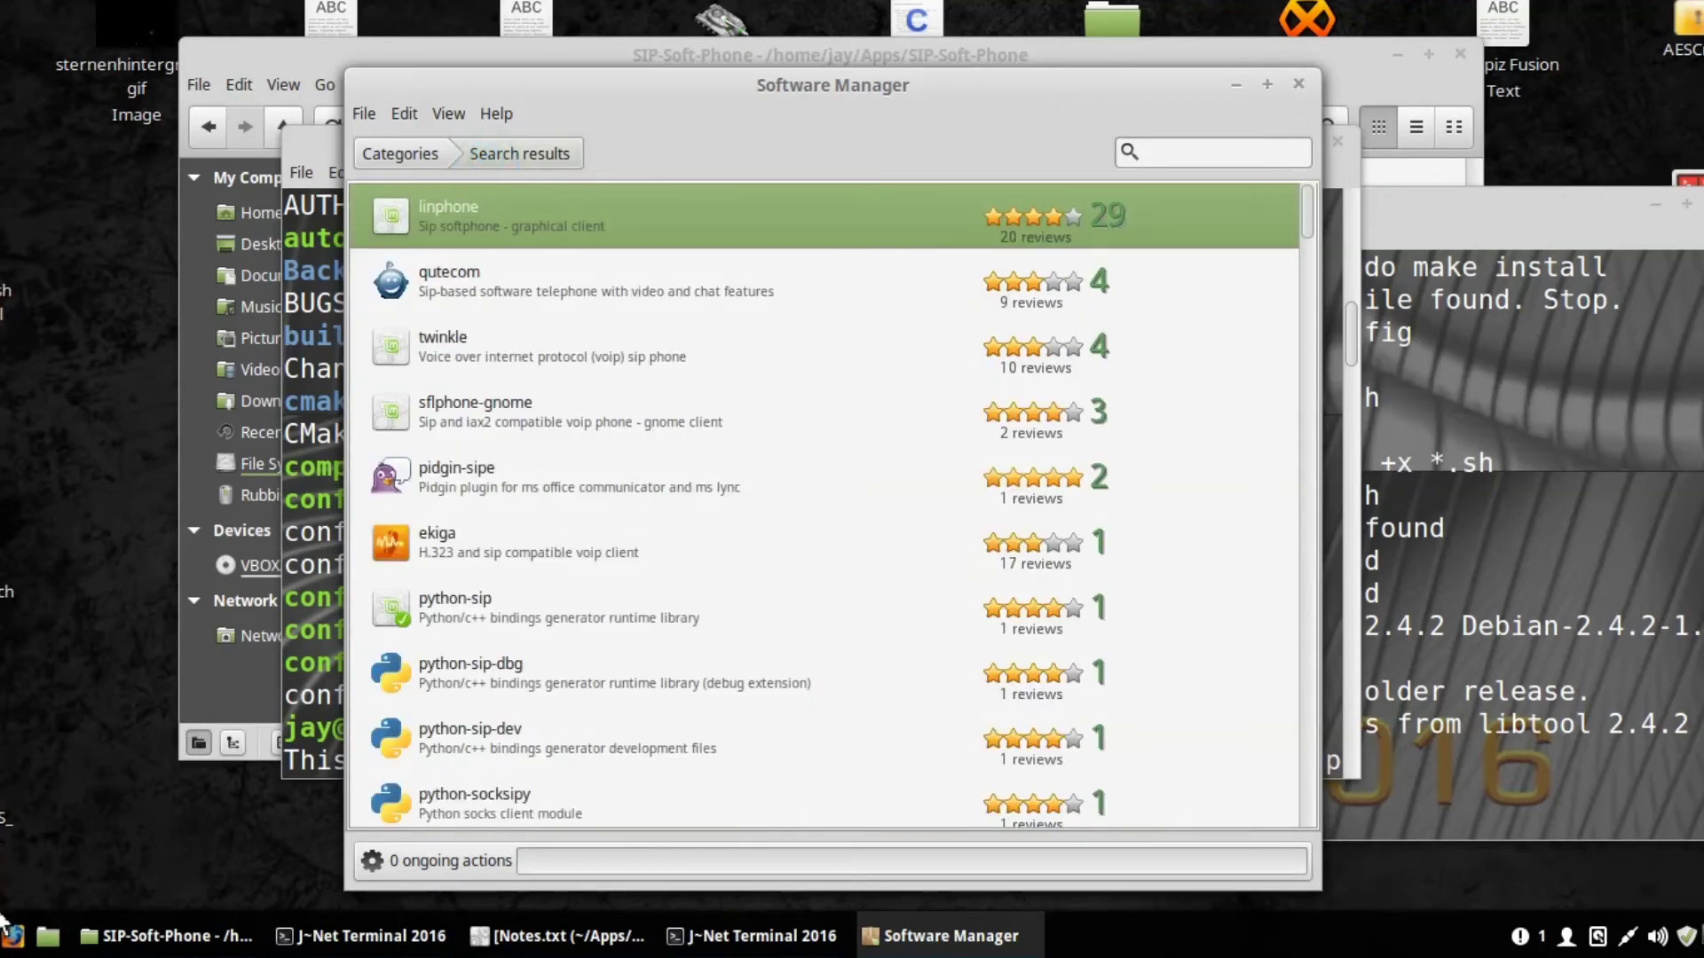
Step: Find Linphone by searching lin in the application launcher, add its shortcut to the desktop and launch it
key(super)
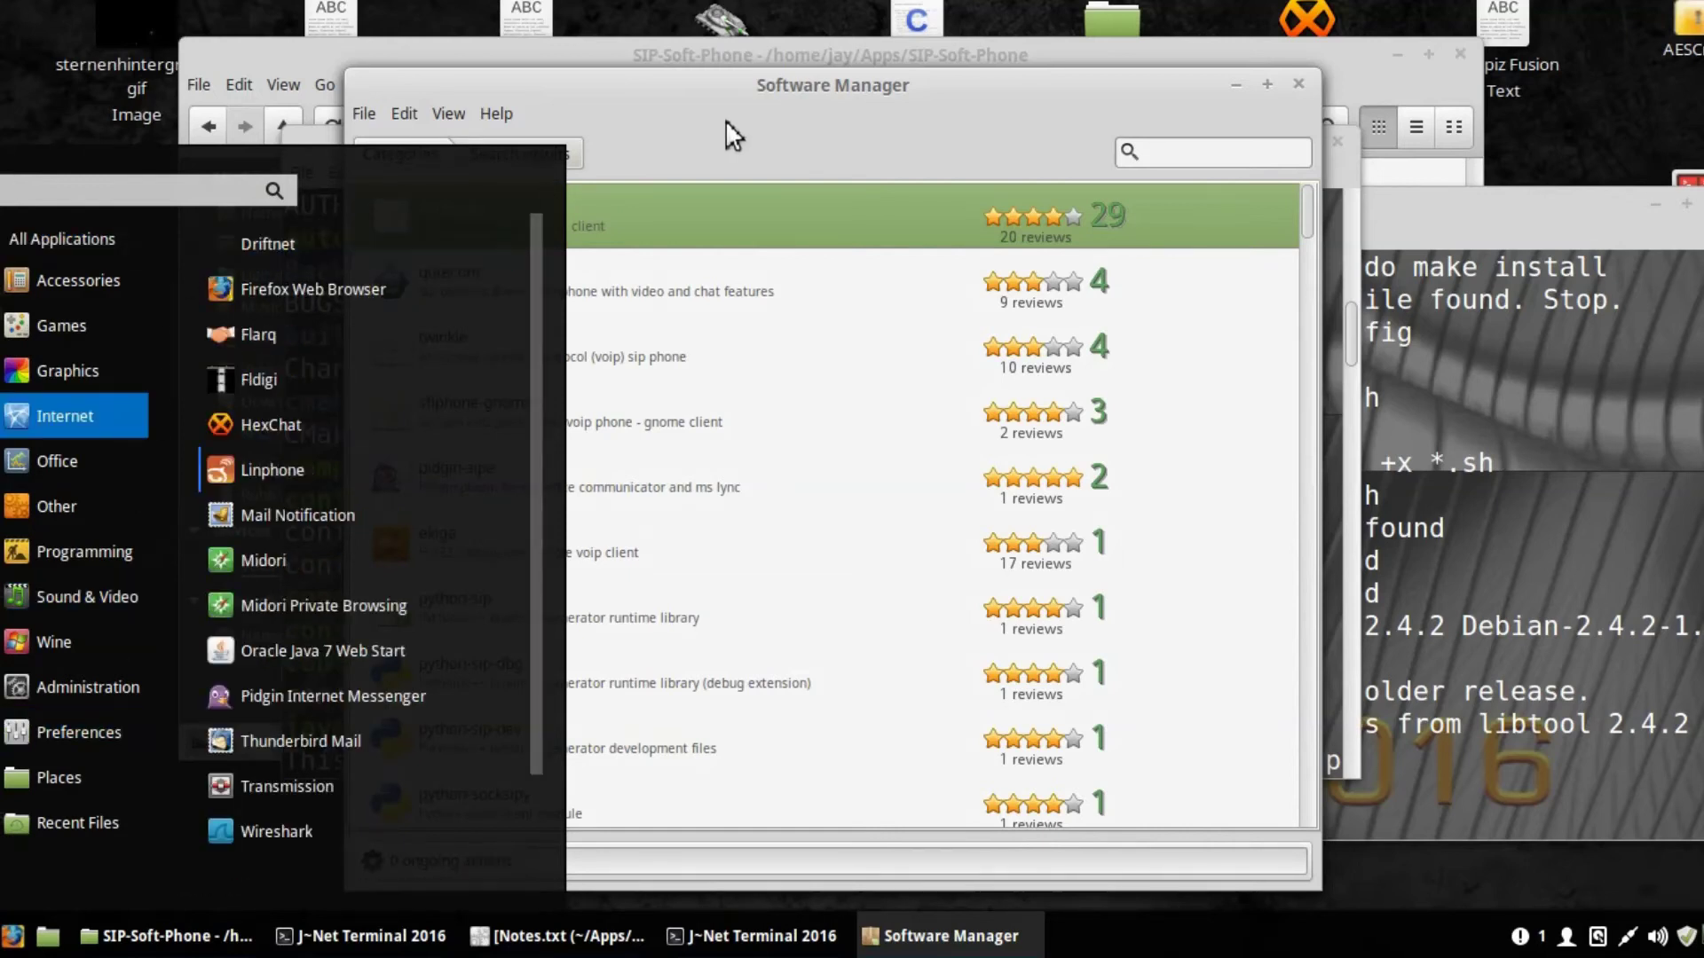
click(732, 84)
drag(818, 88, 1212, 82)
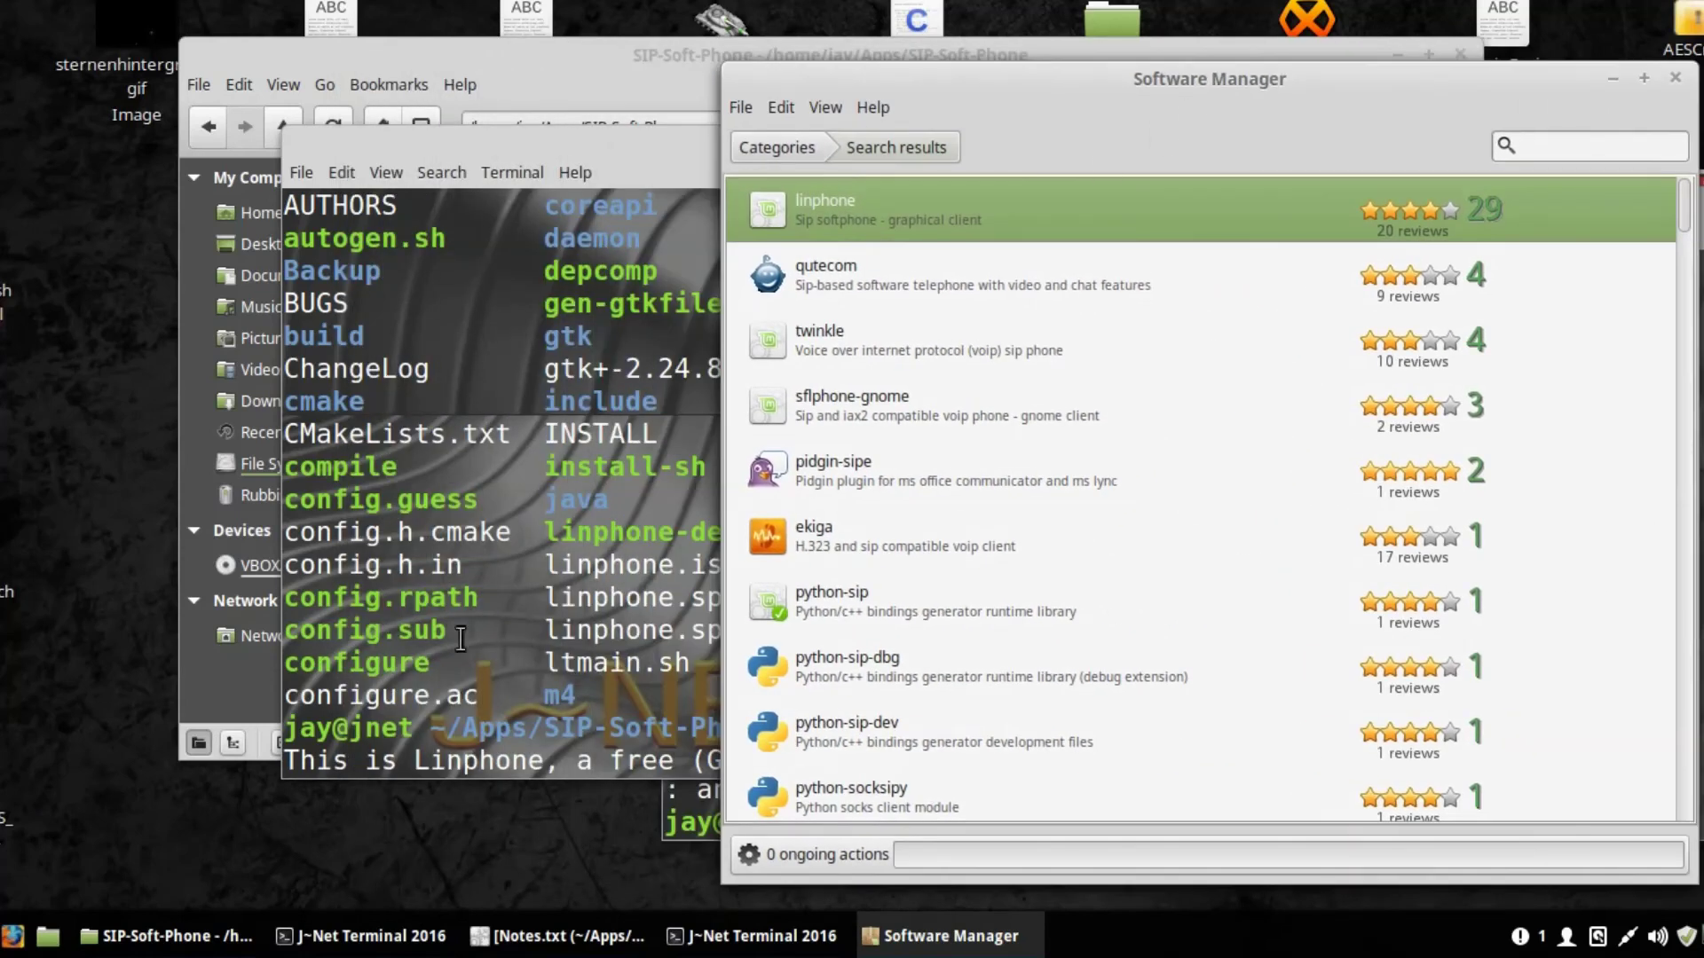
key(super)
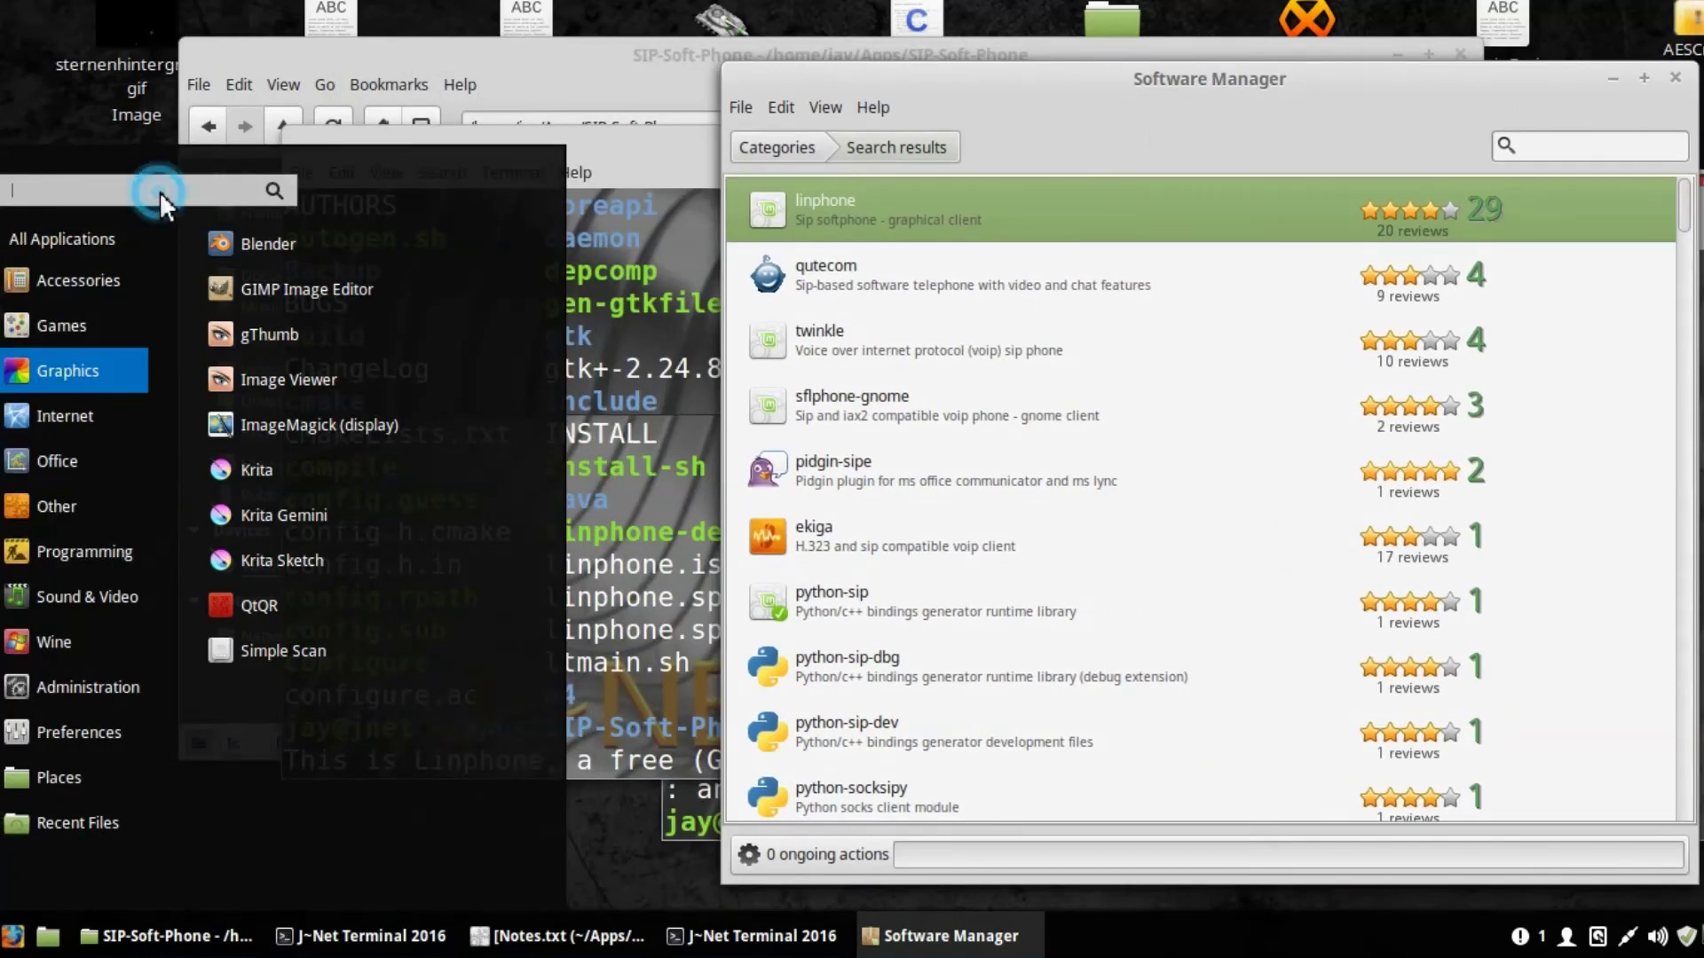
text(lin)
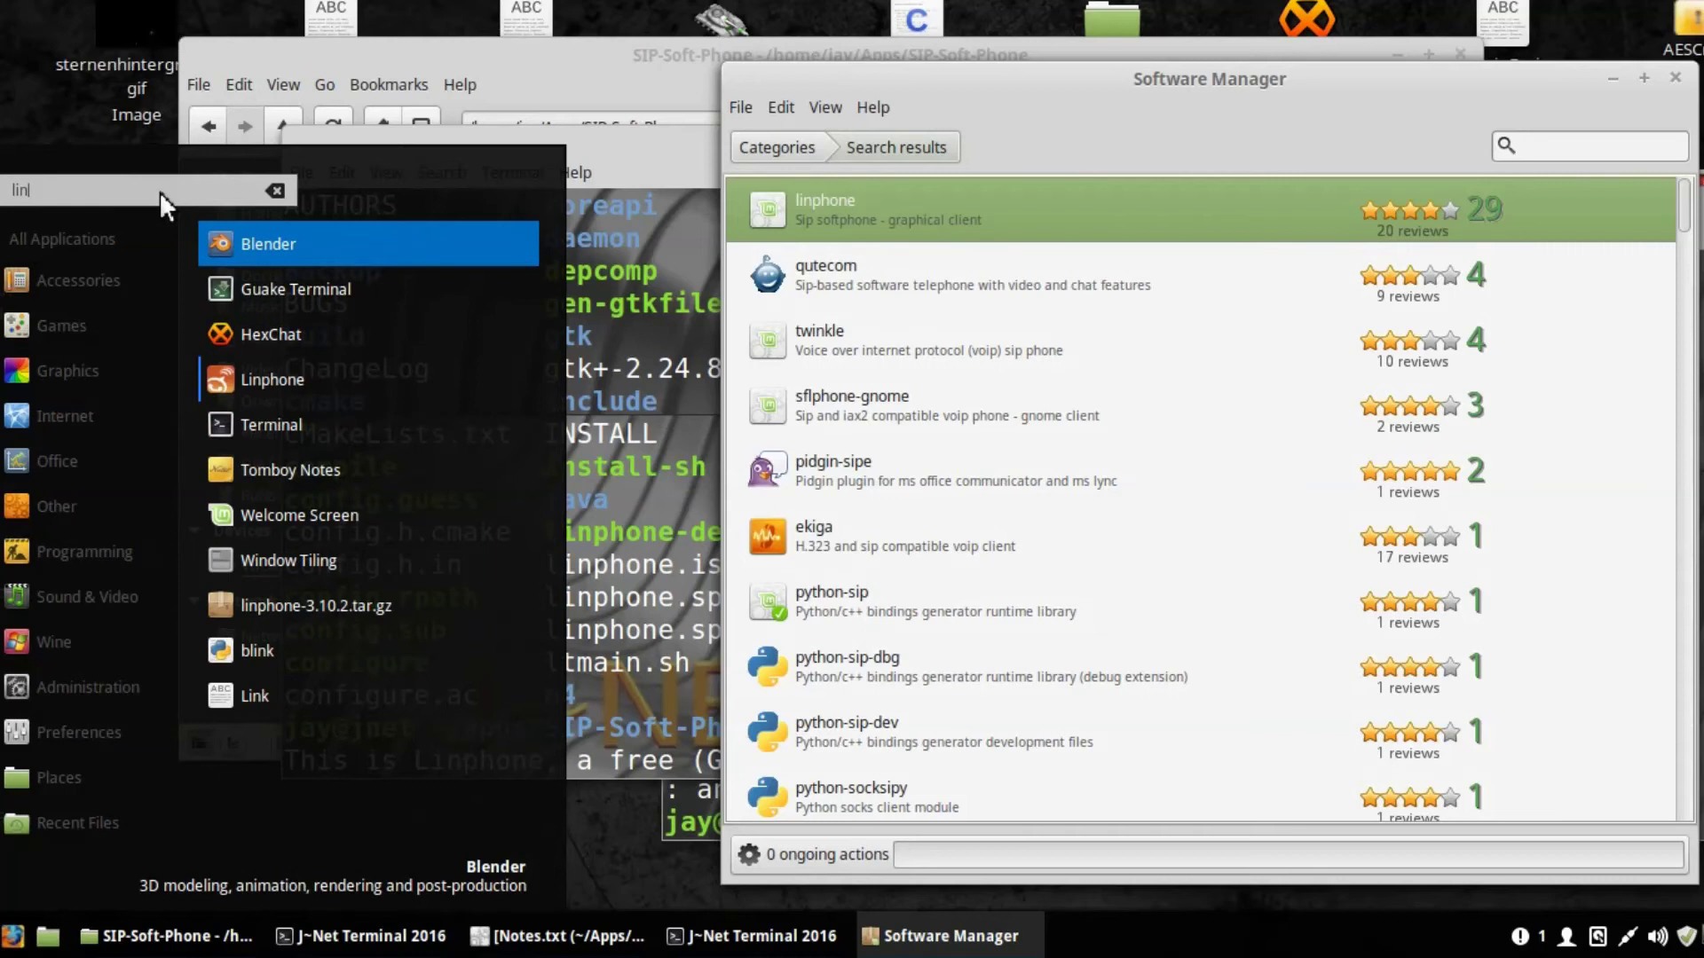
click(270, 385)
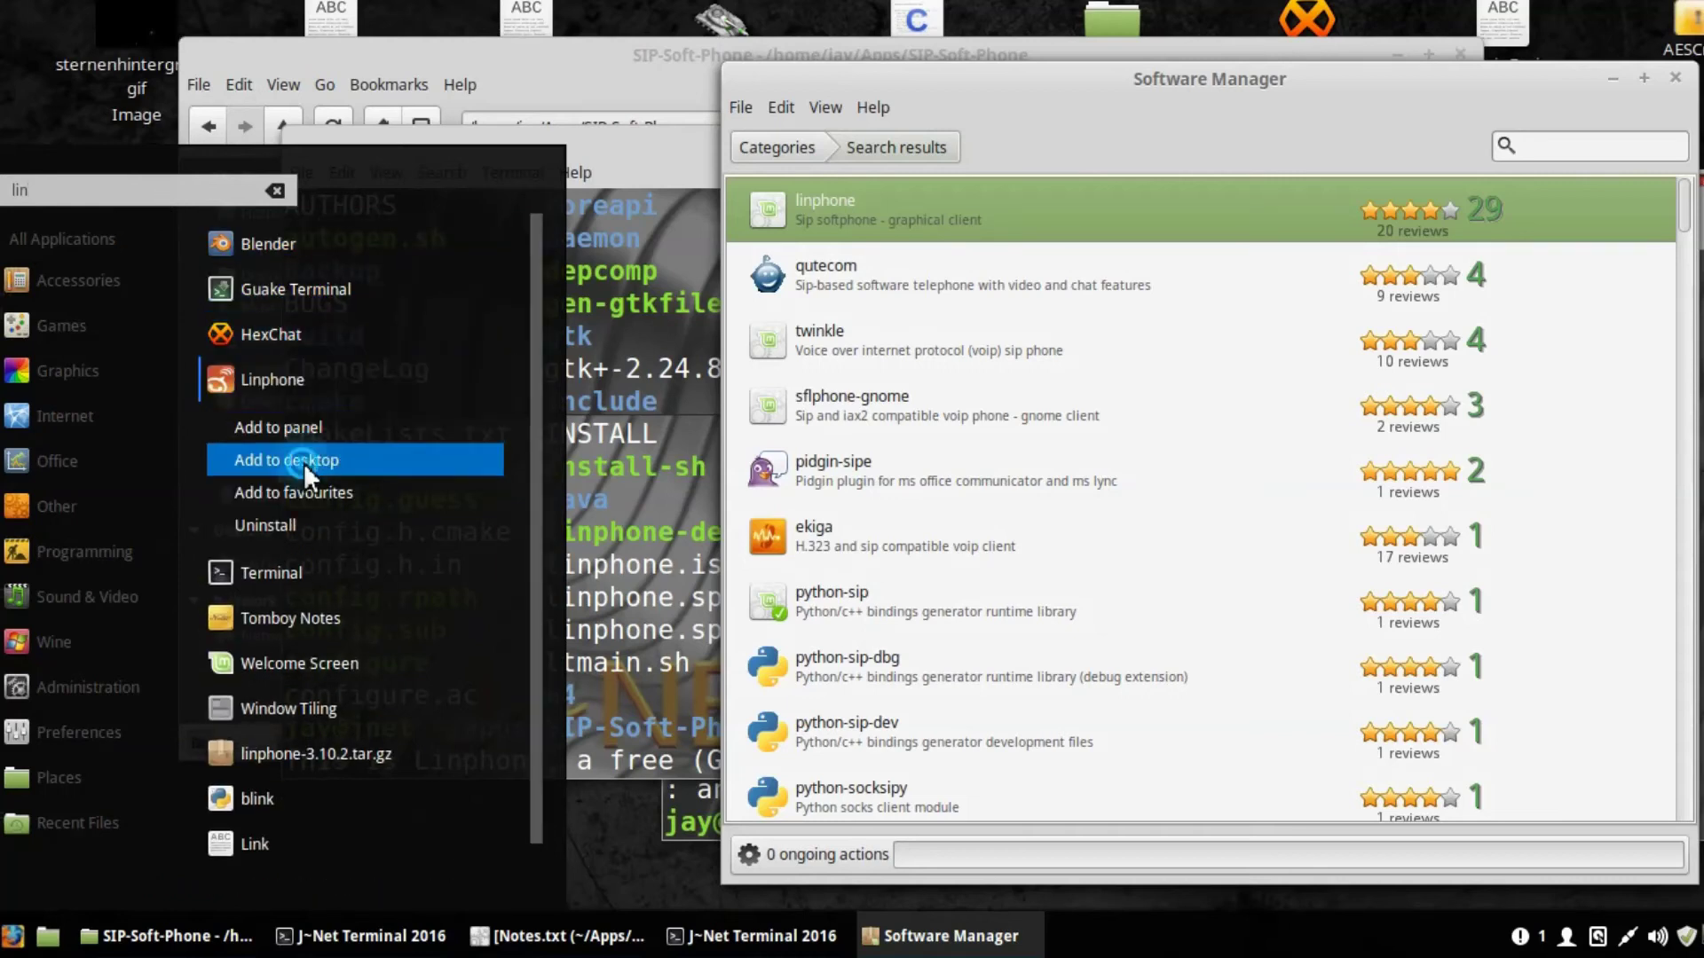
click(303, 461)
click(269, 385)
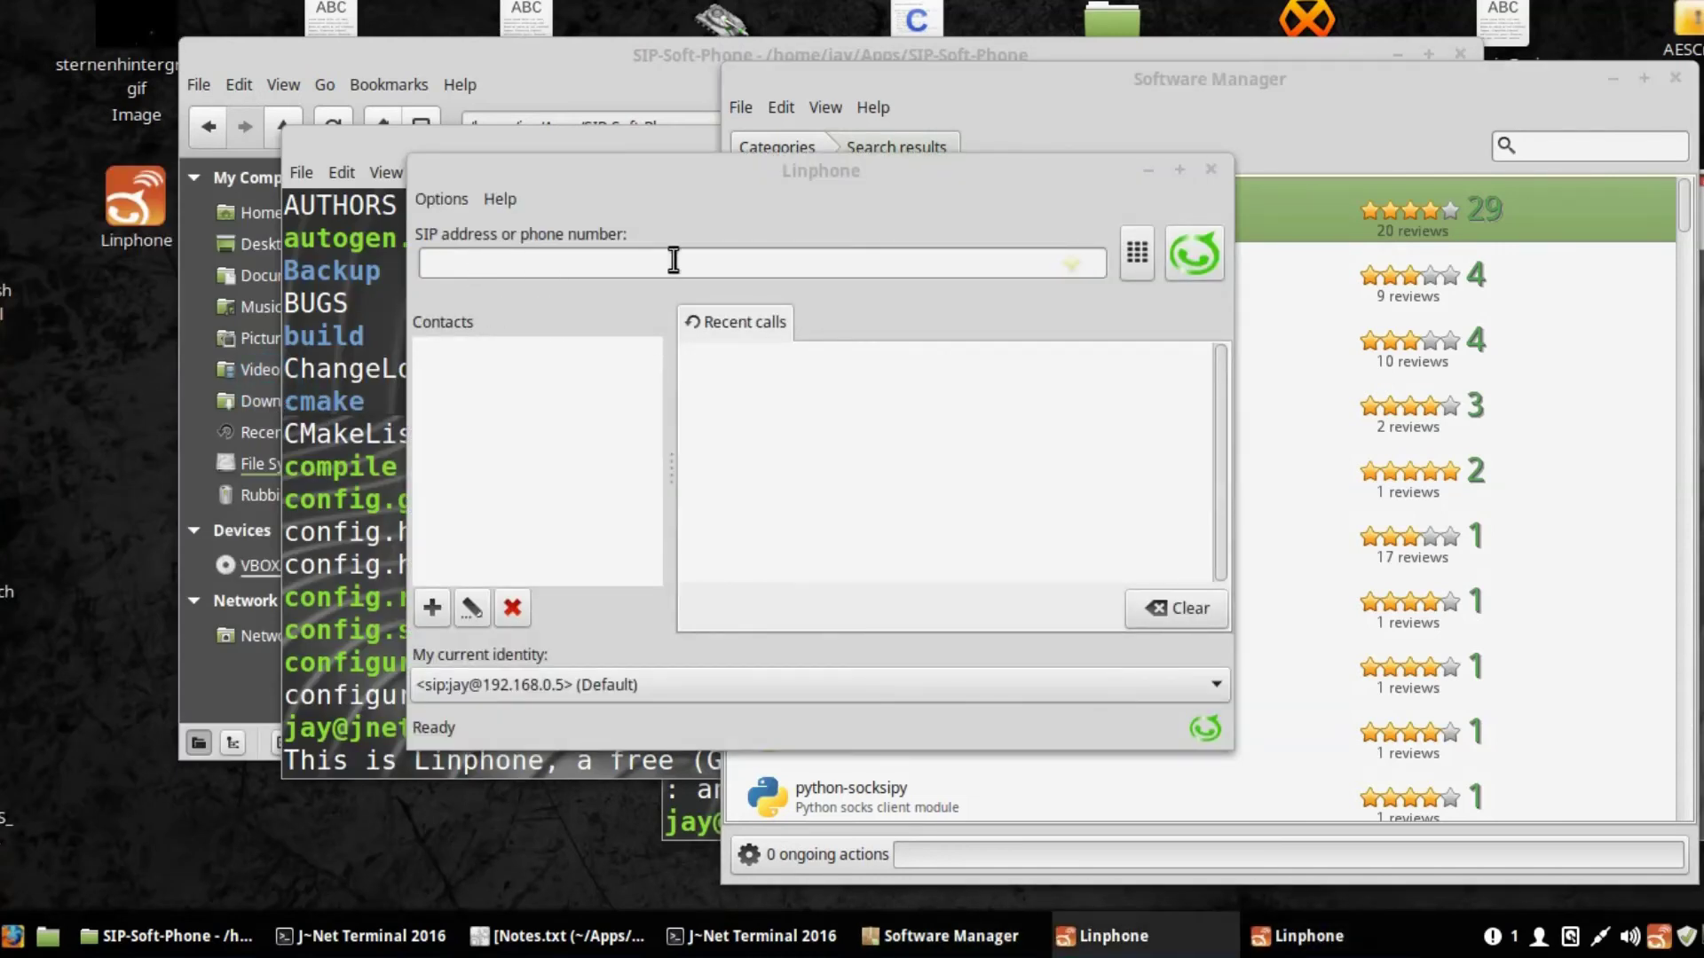
click(717, 260)
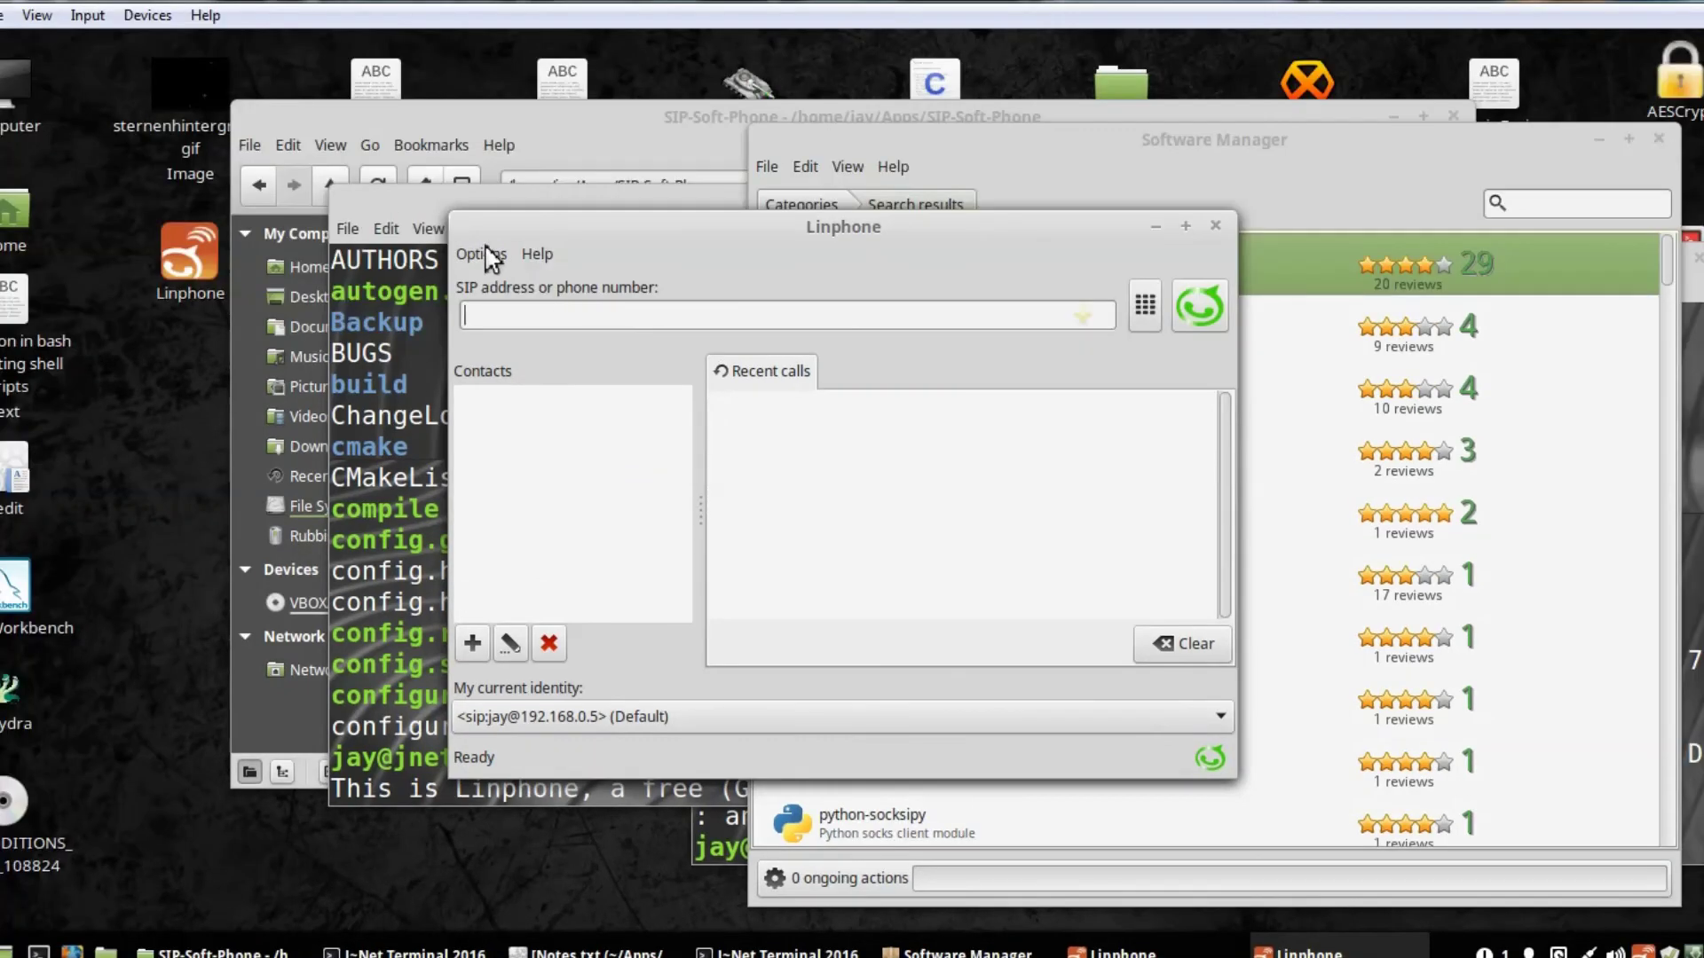
Step: Examine Linphone's preferences for network, protocol choices, multimedia, SIP accounts, codecs and user interface
click(491, 258)
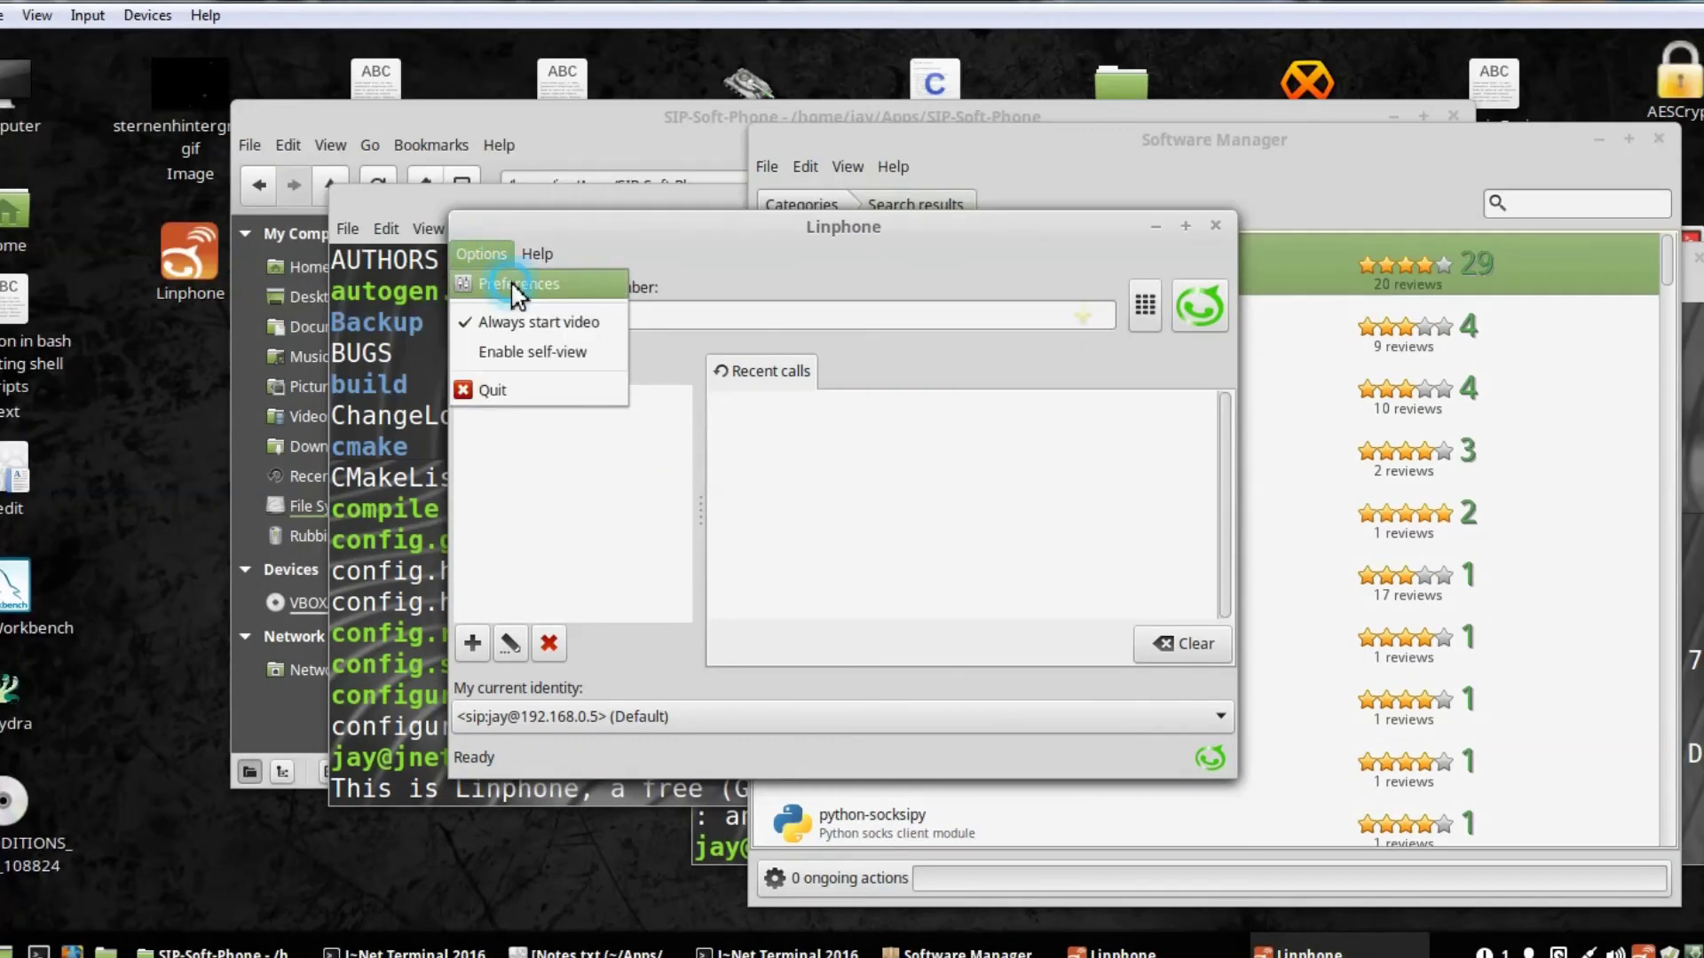
click(516, 287)
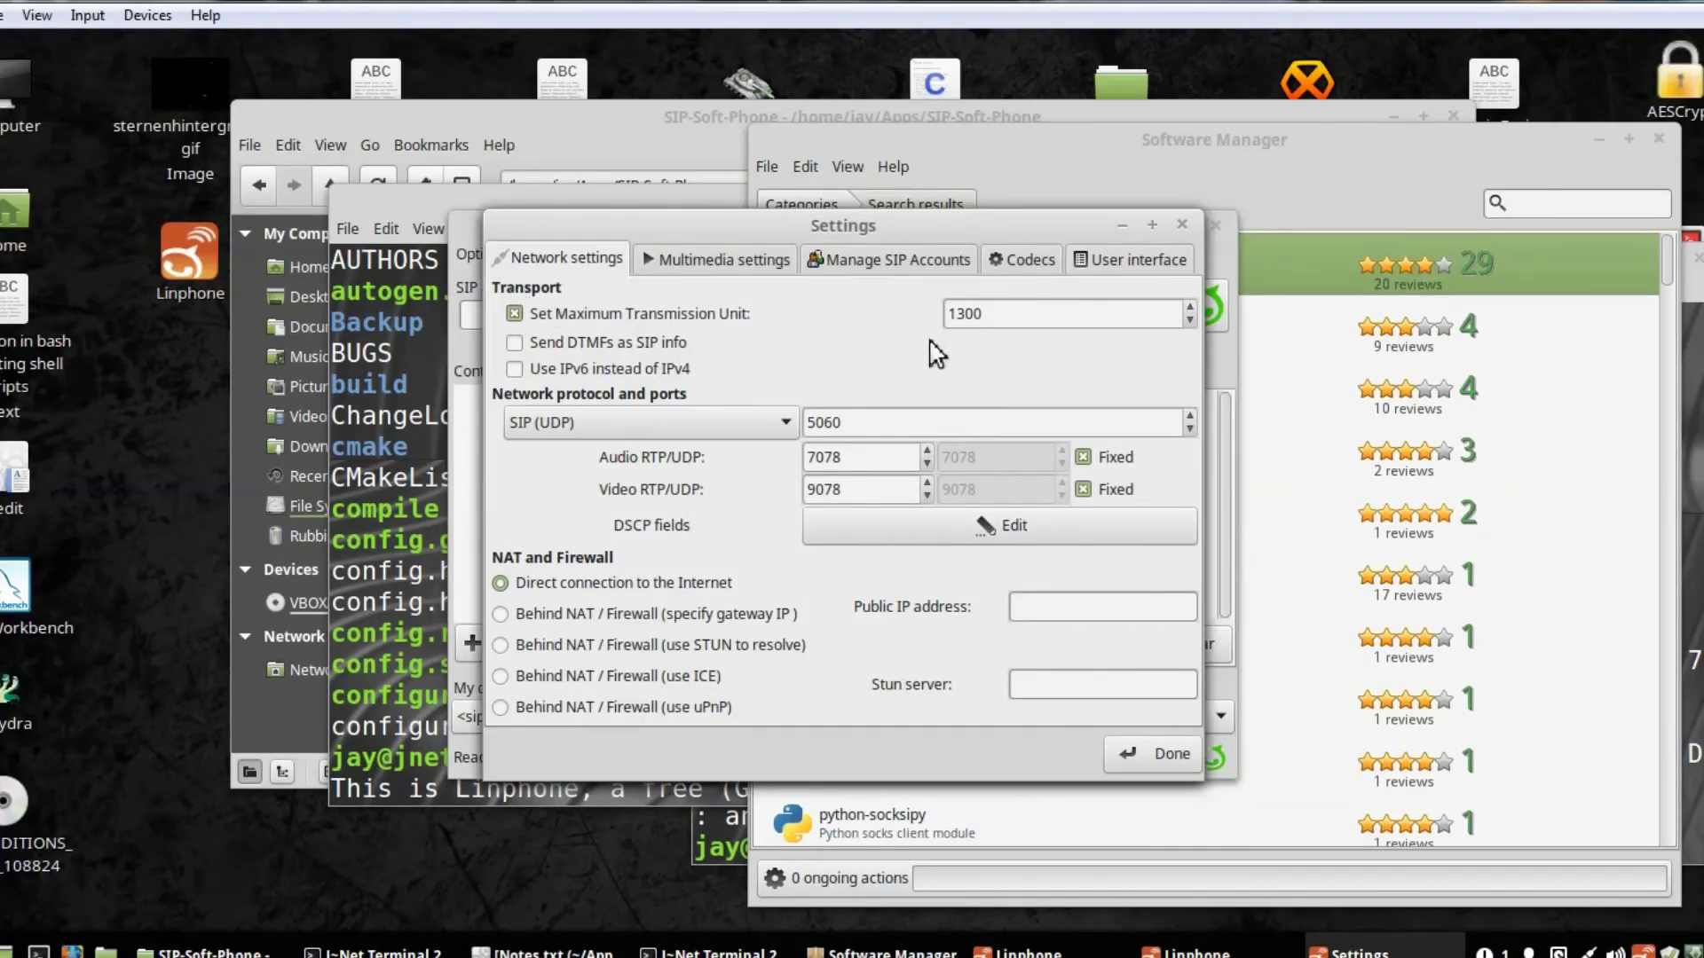
click(737, 420)
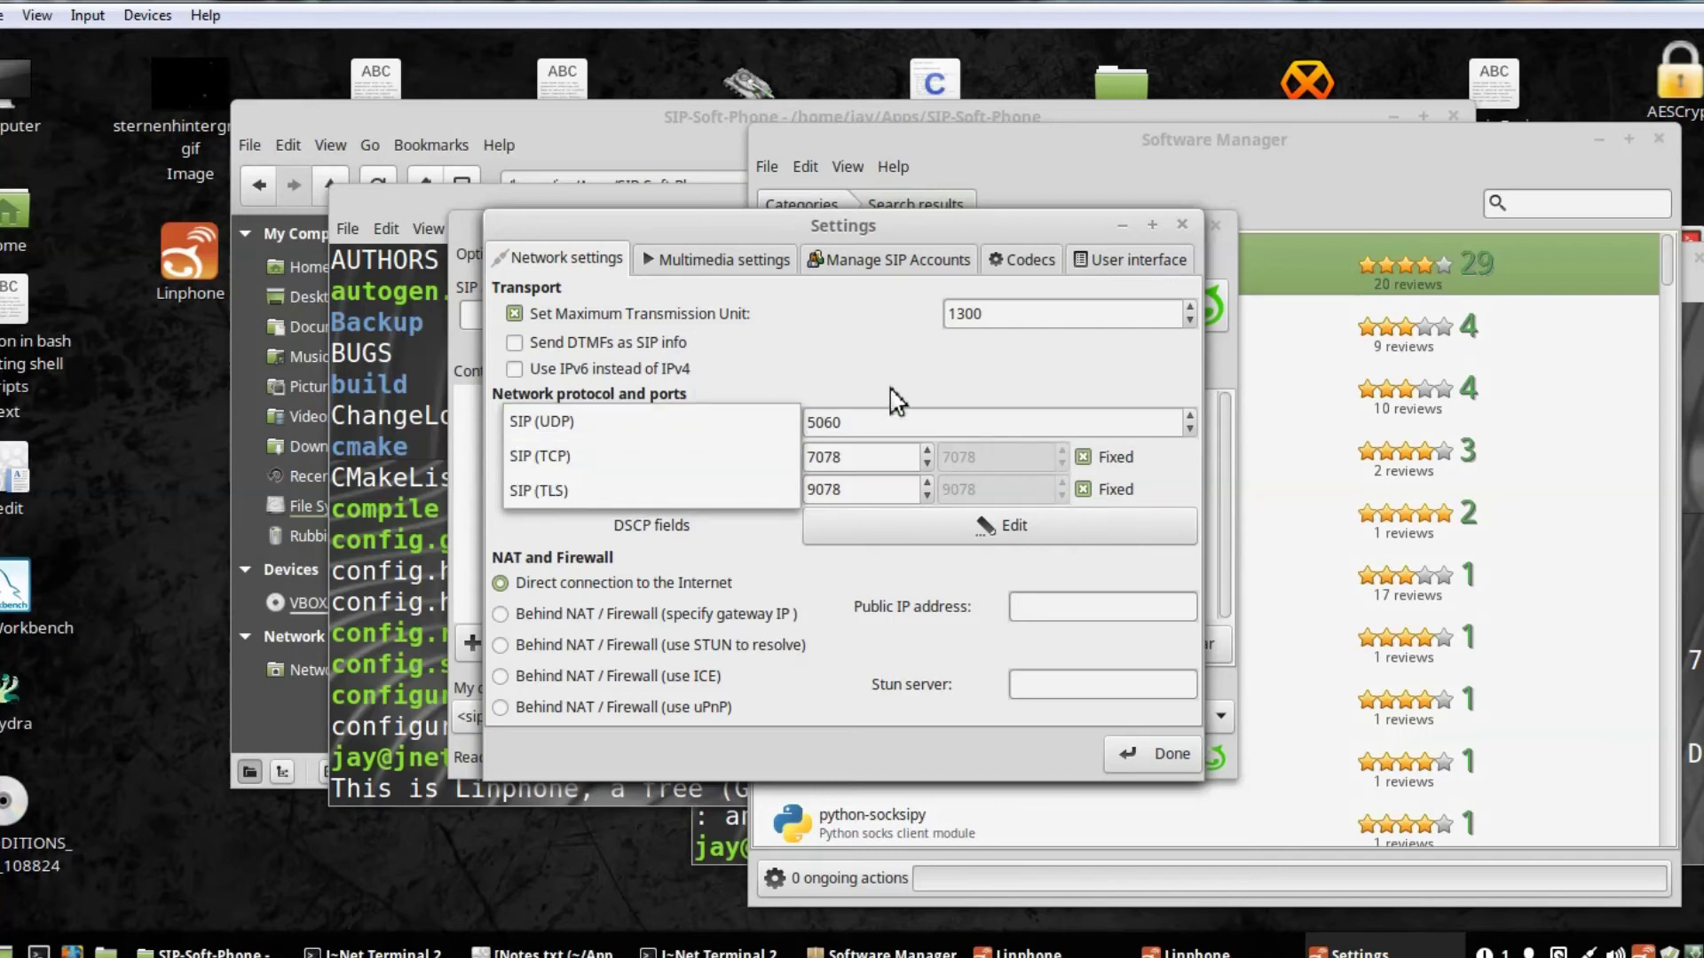
click(894, 313)
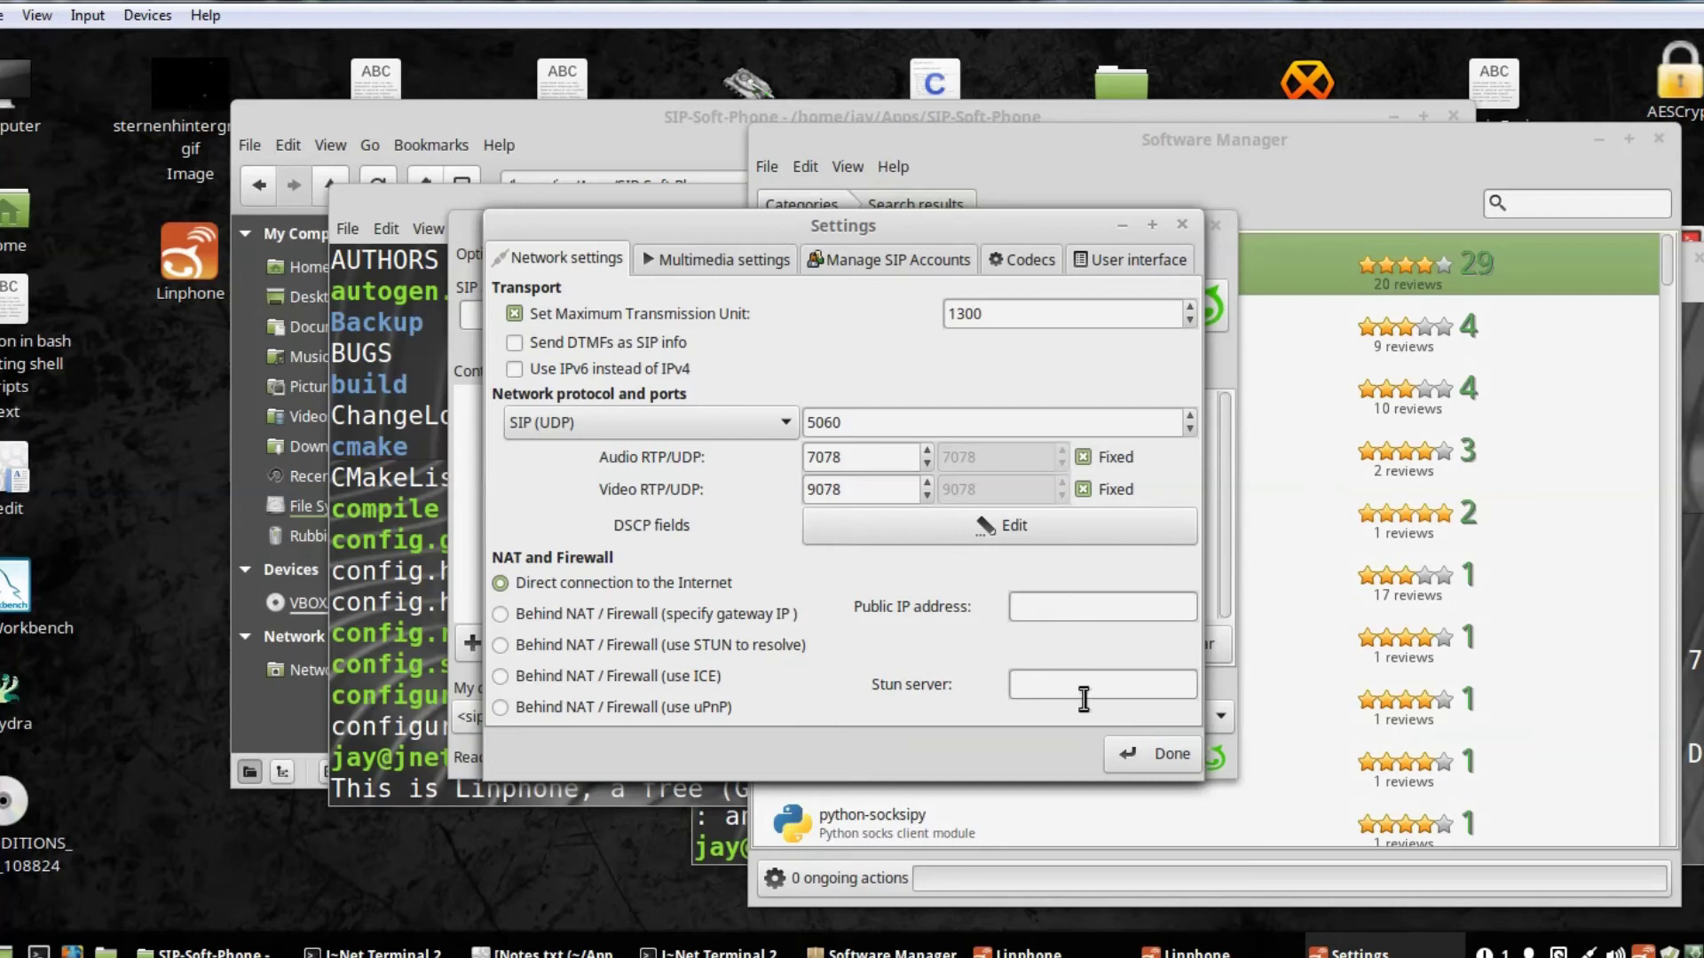
click(755, 268)
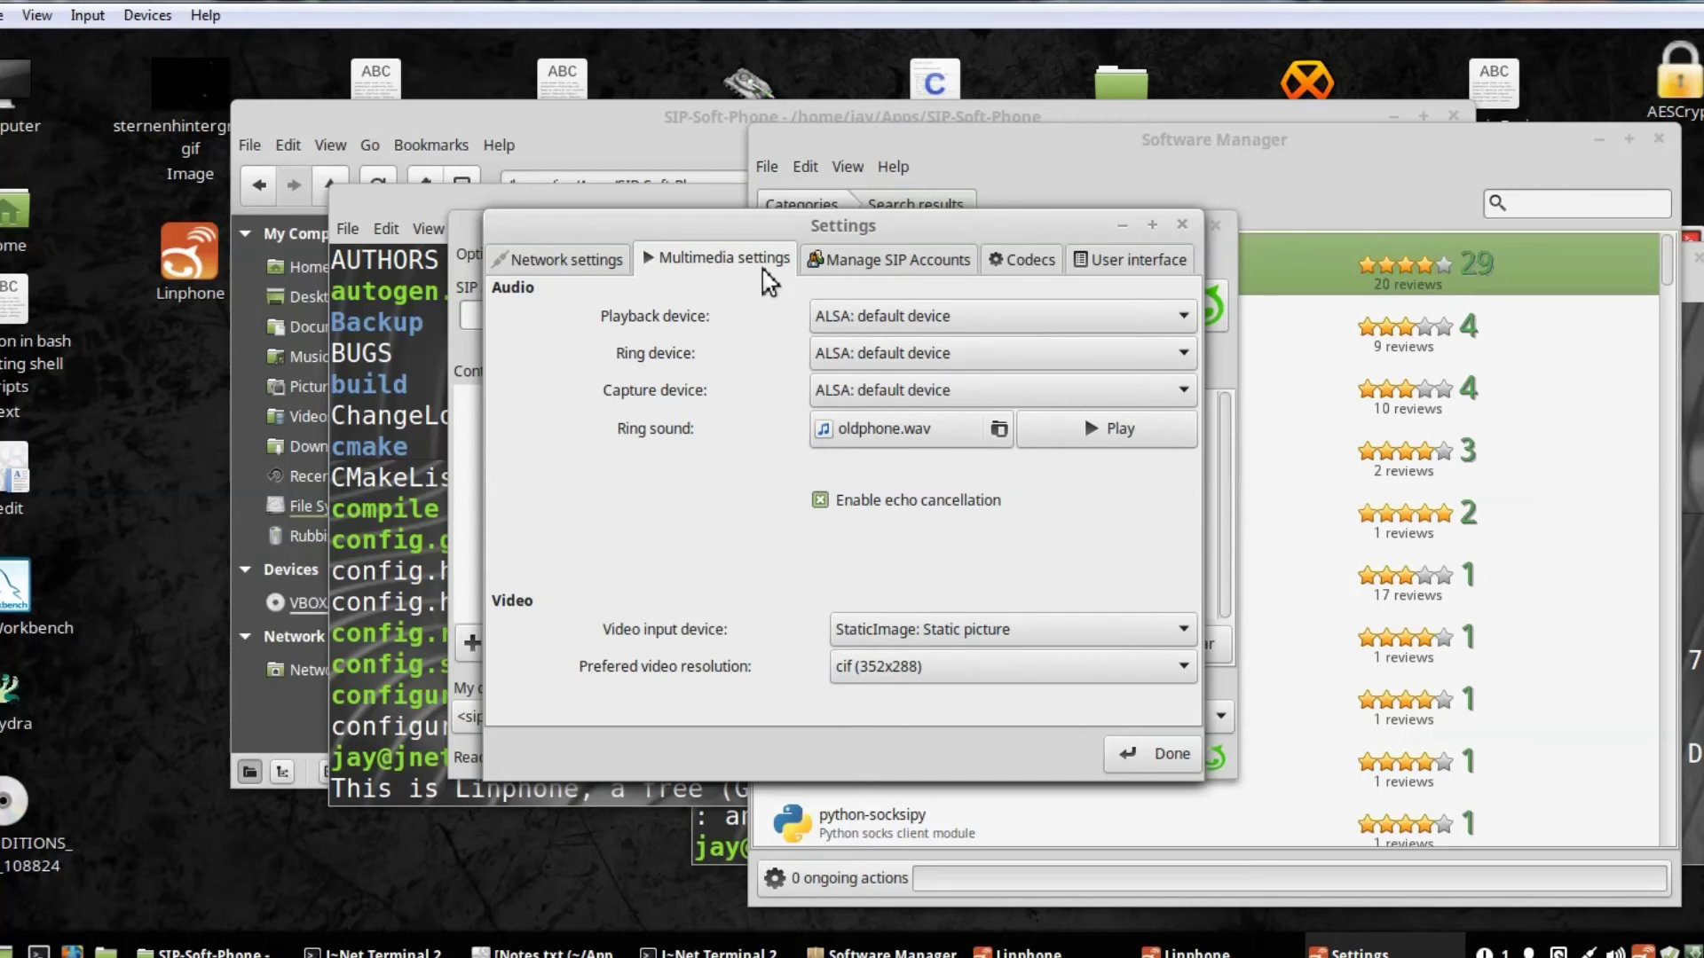
click(856, 263)
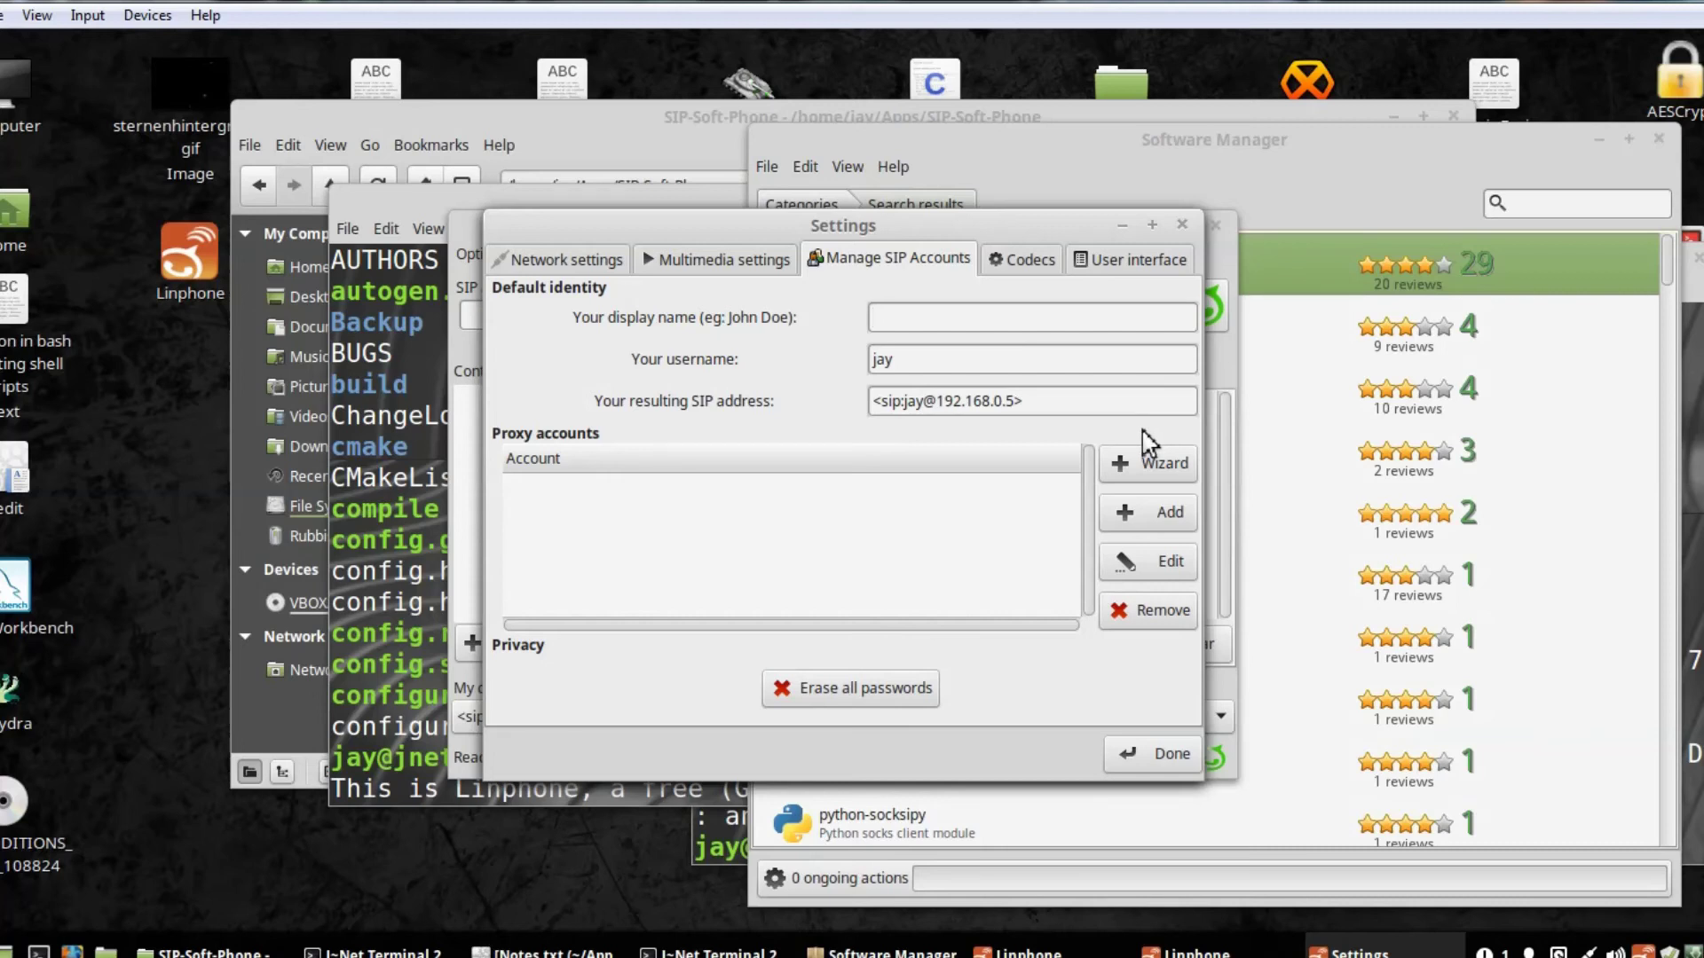
click(927, 362)
drag(928, 362, 743, 350)
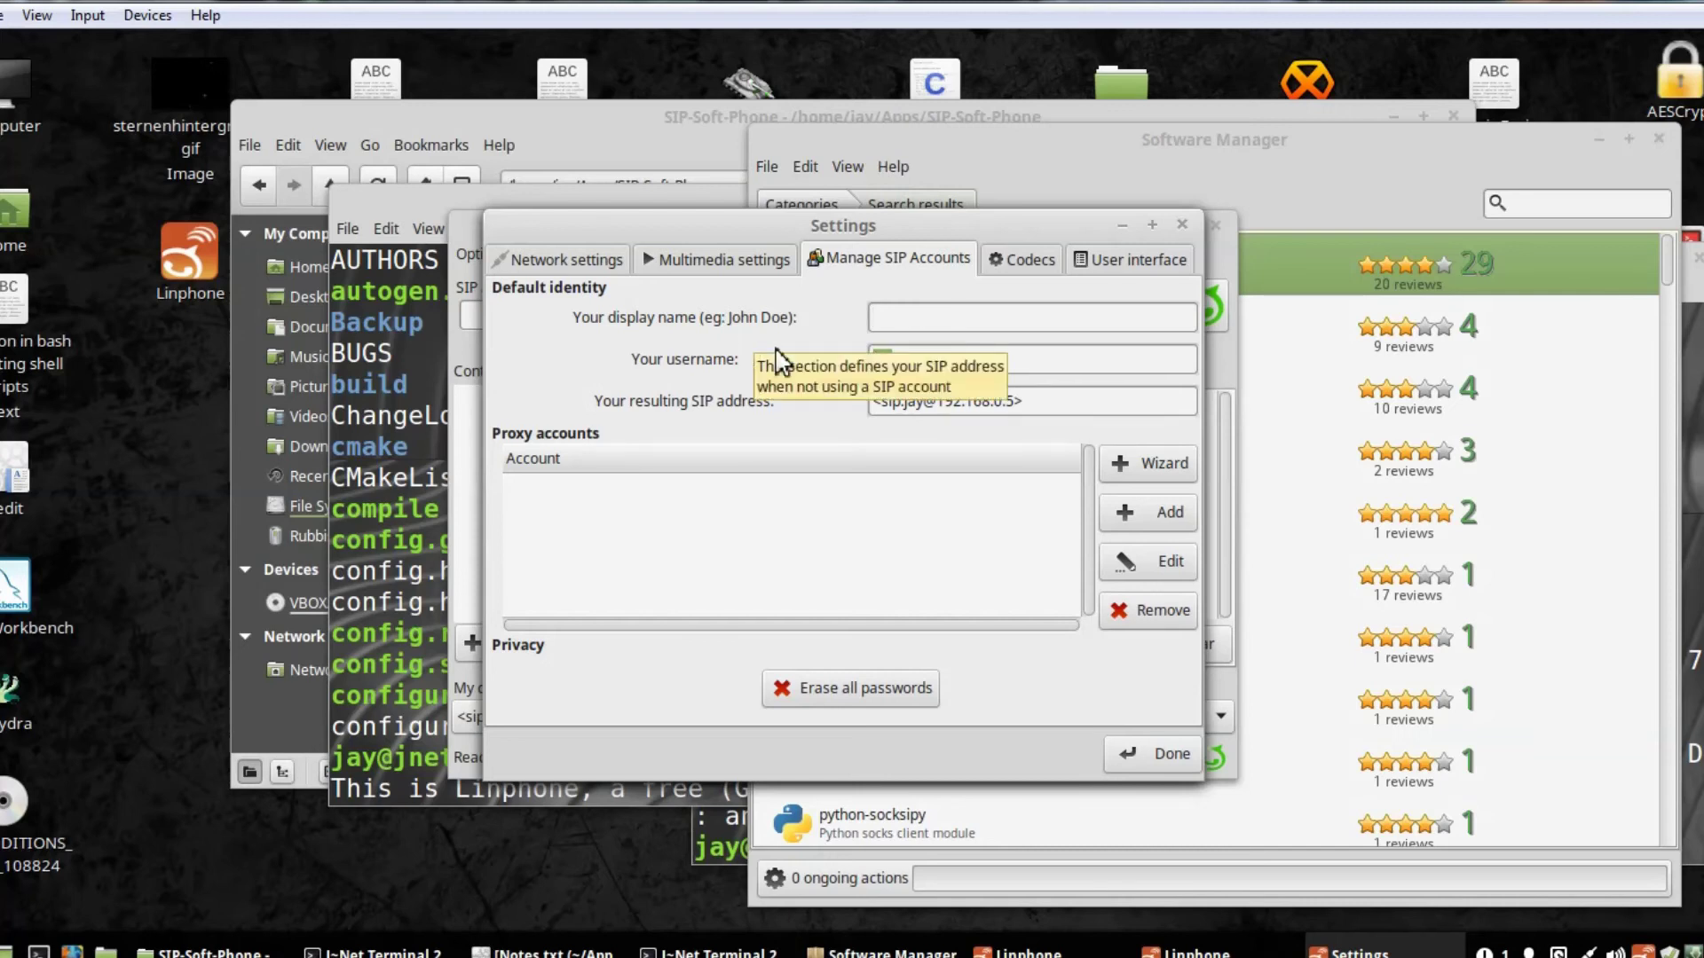
click(1045, 266)
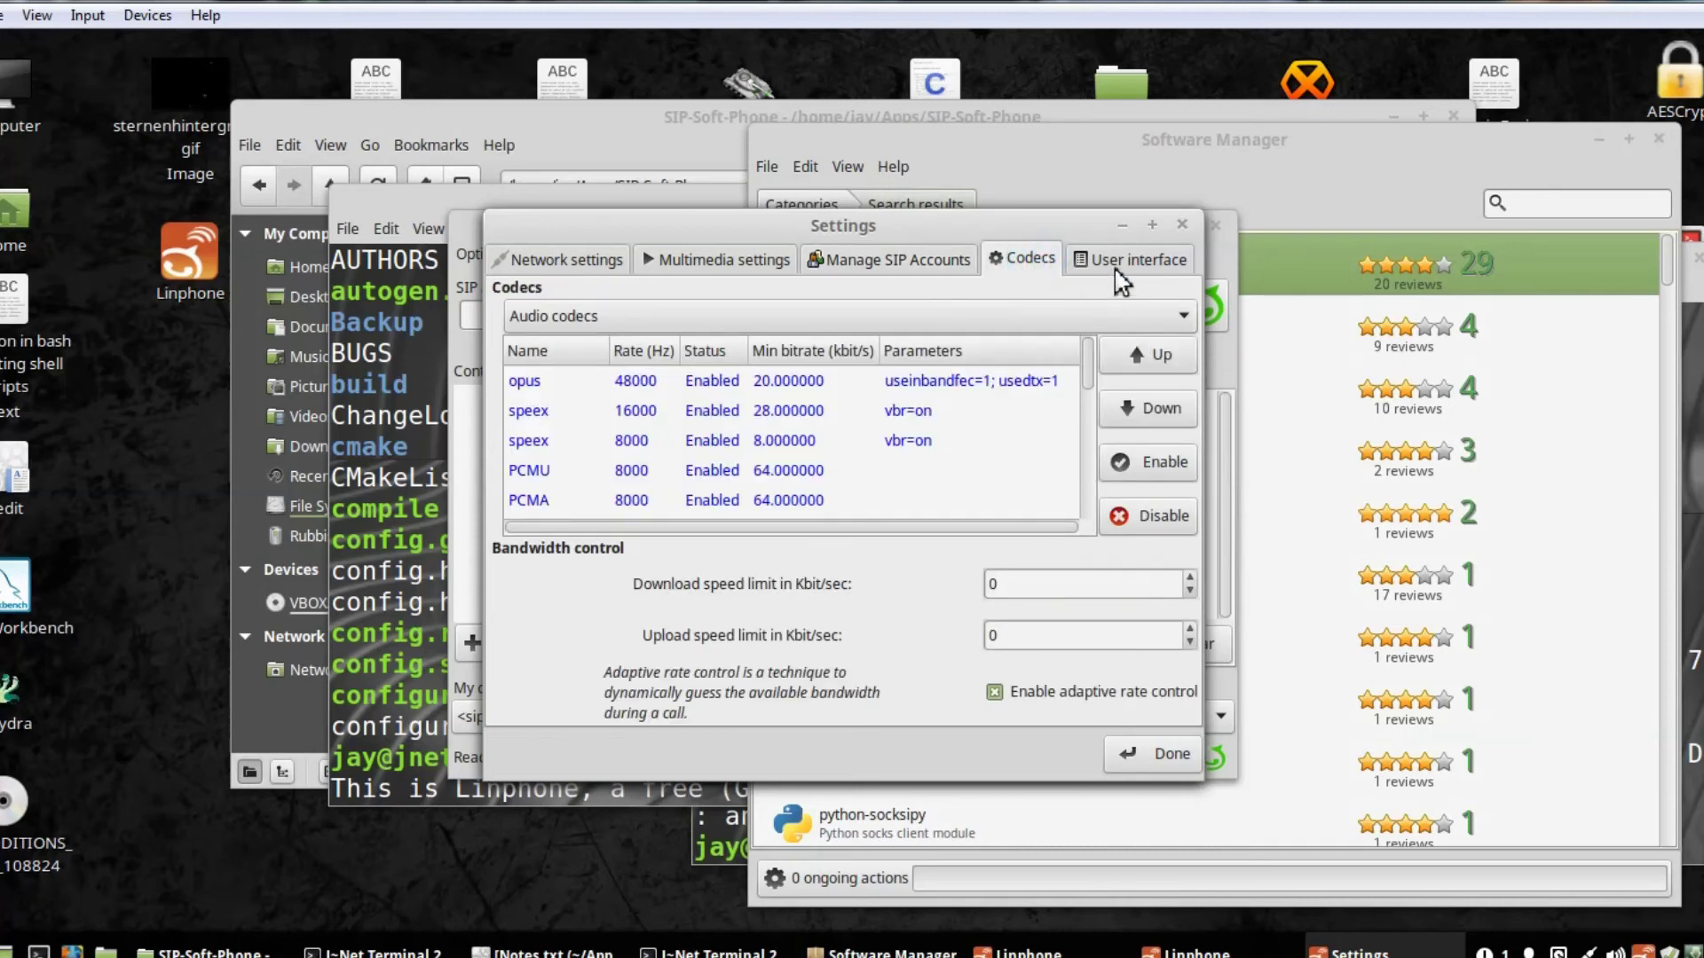
click(1120, 268)
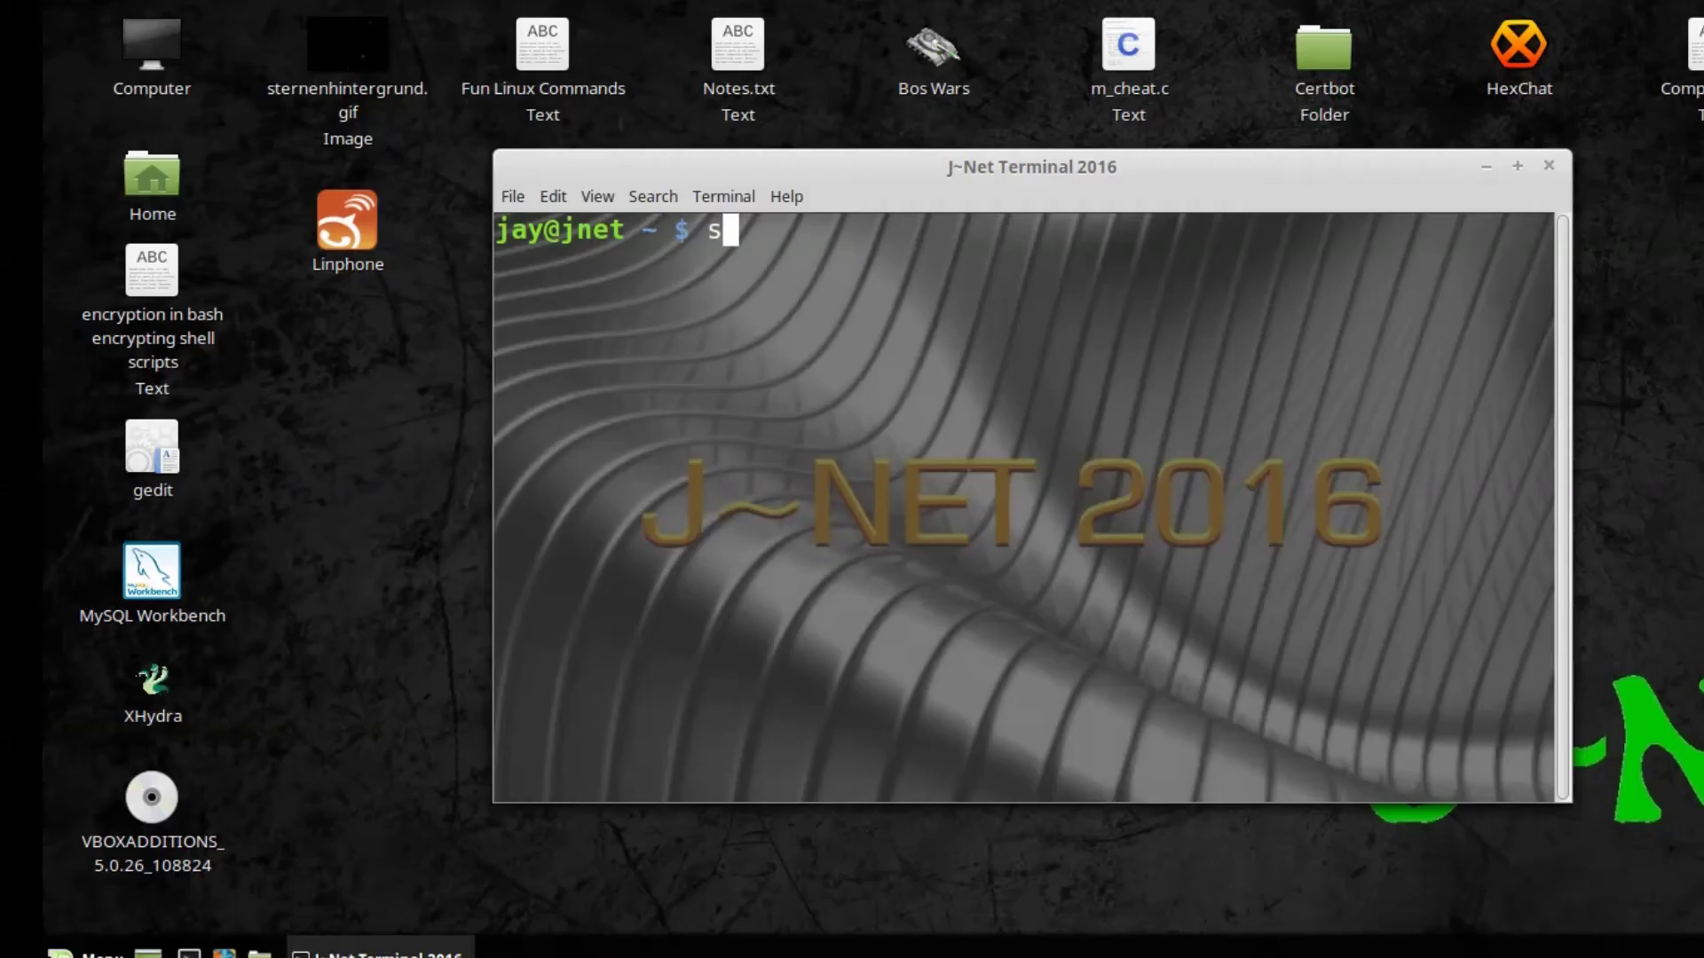
Step: Run sudo b in the terminal, entering the account password for sudo
text(udo b)
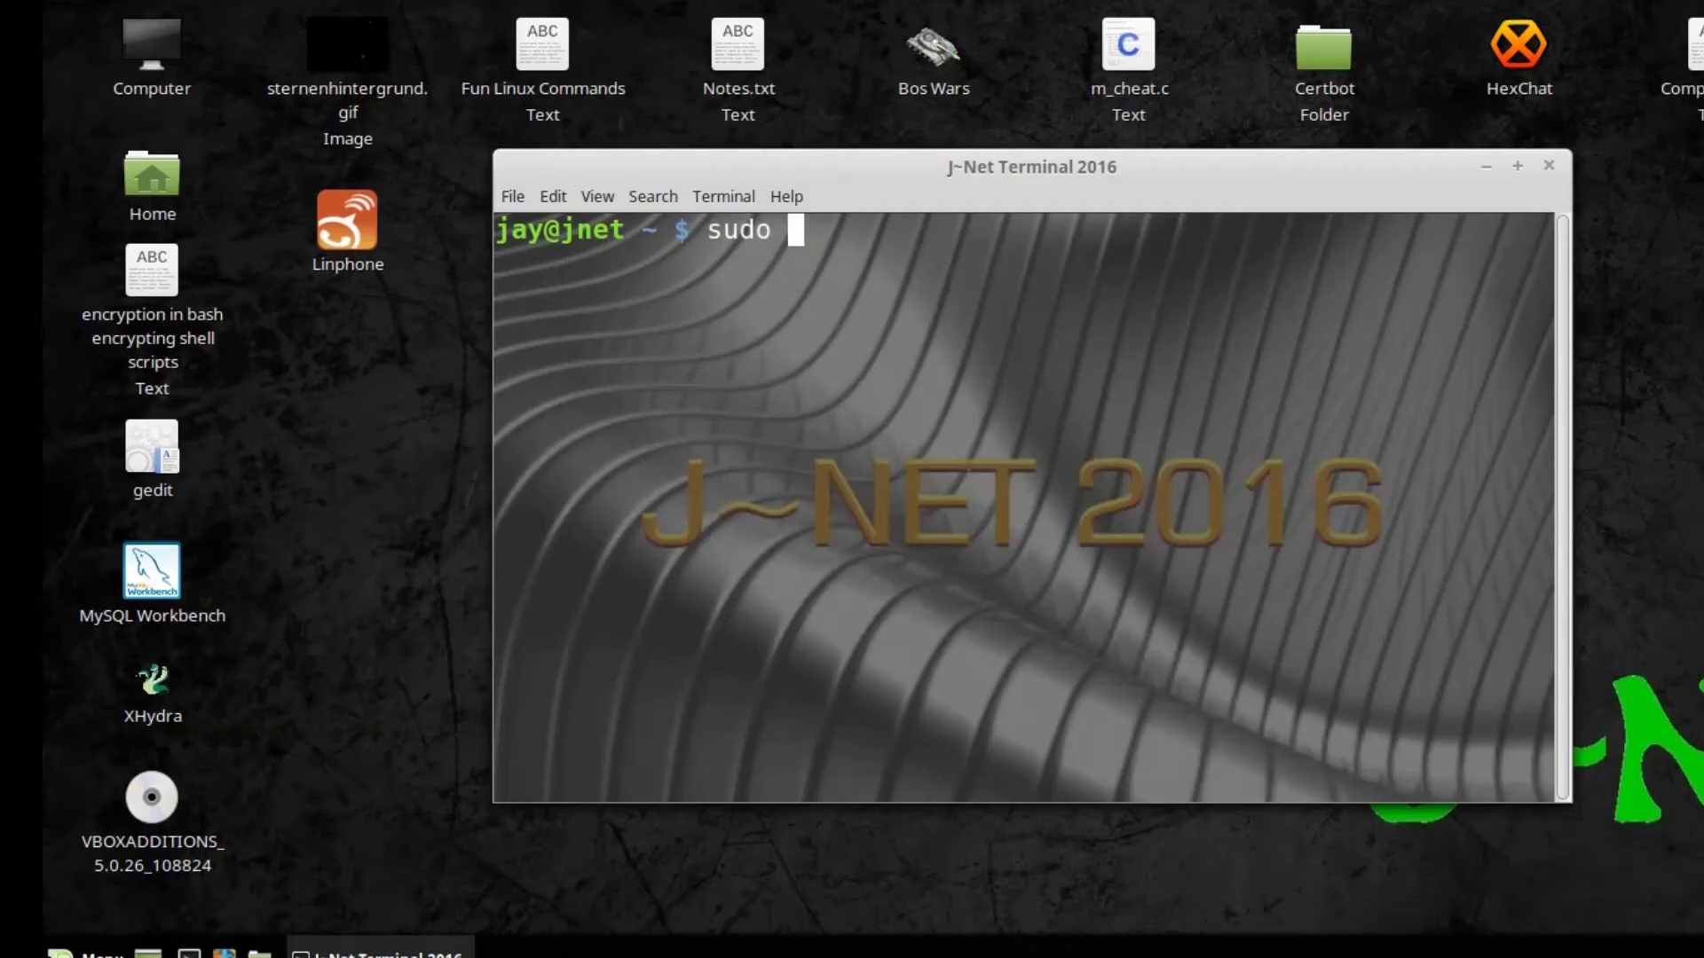
key(Return)
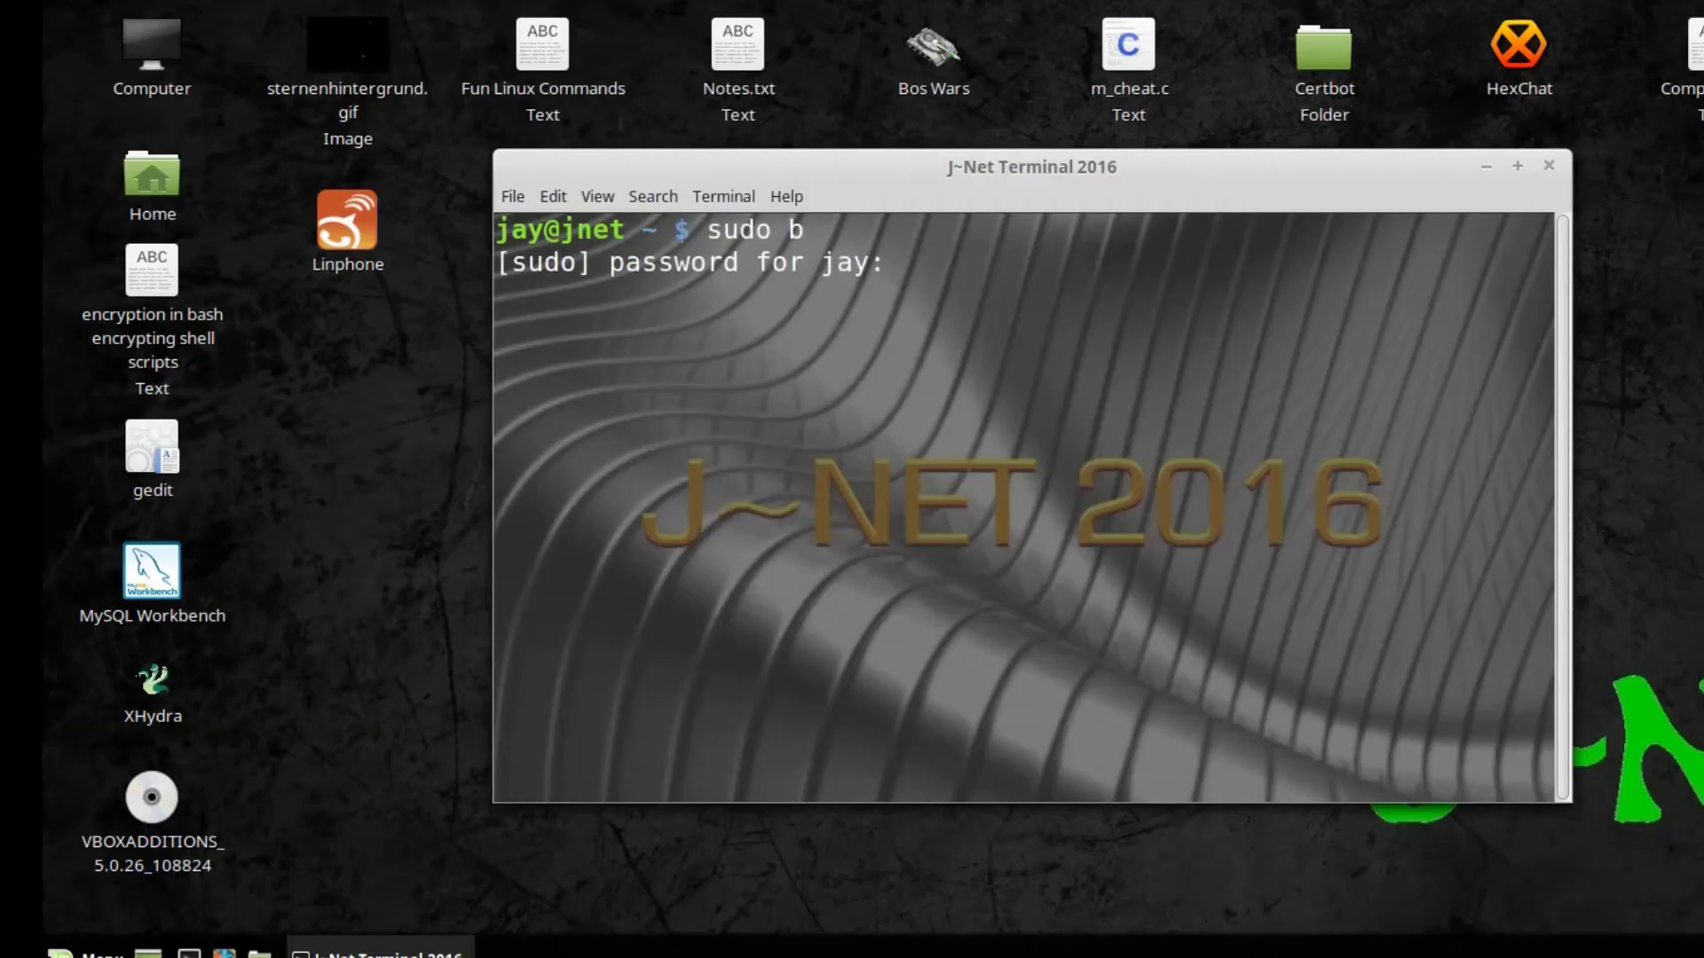
key(Return)
Step: Paste and run sudo apt-get install -y sflphone-gnome in the terminal
right_click(903, 407)
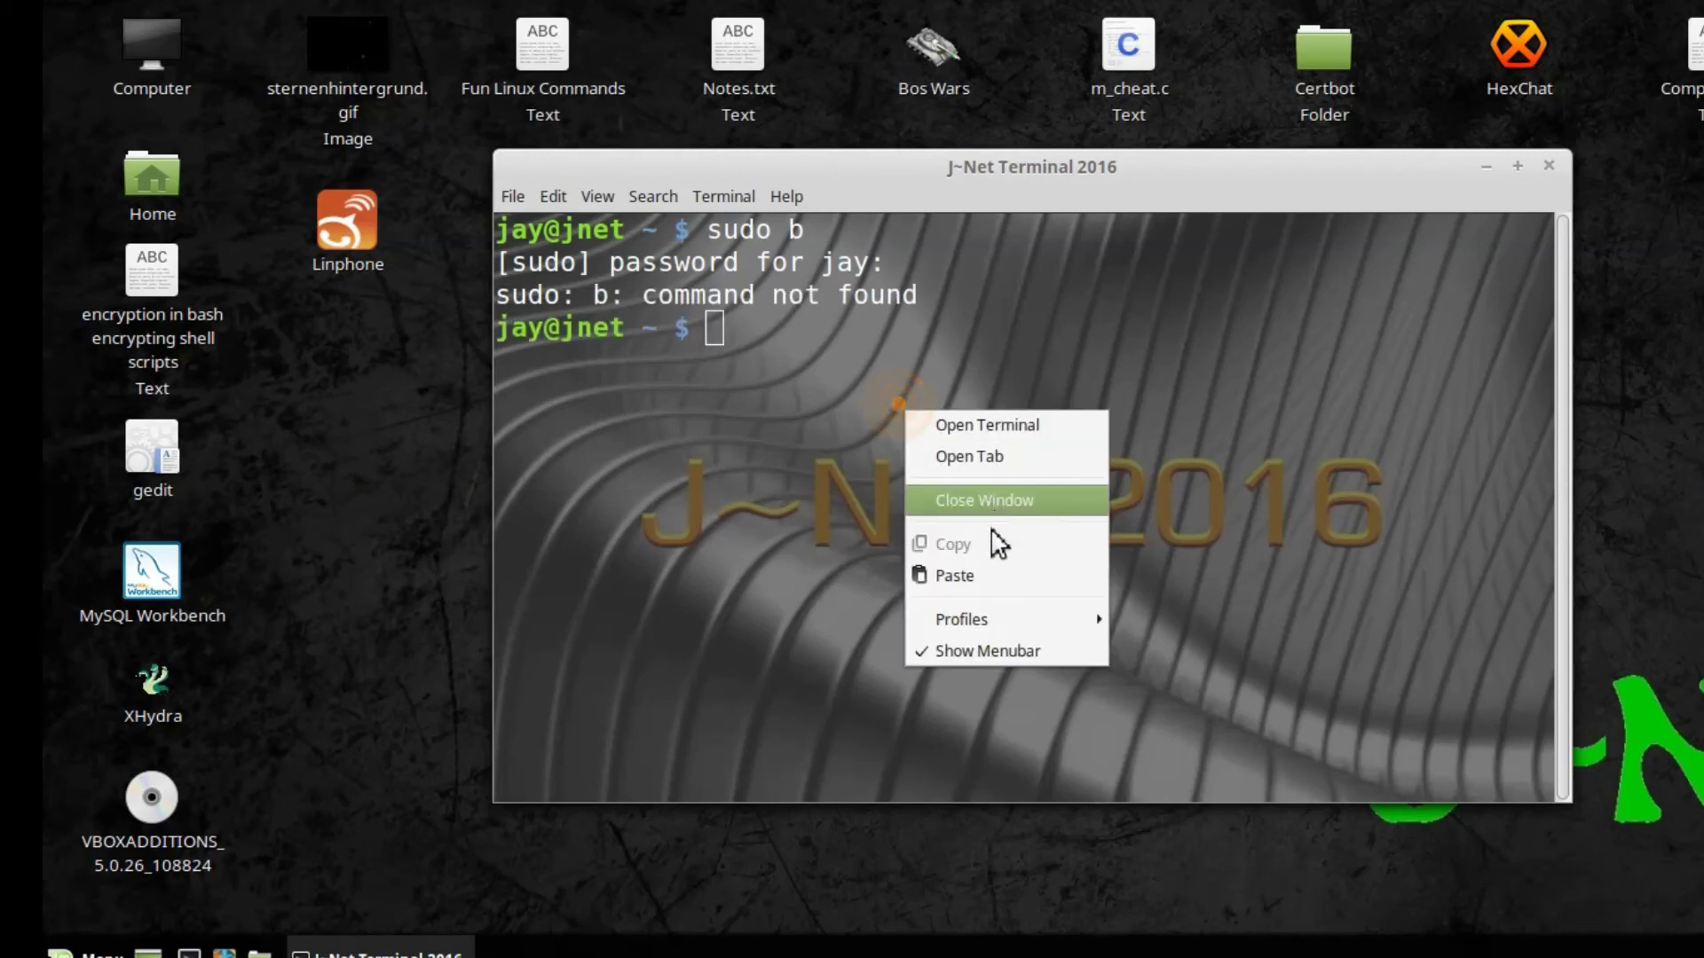
click(994, 581)
key(Return)
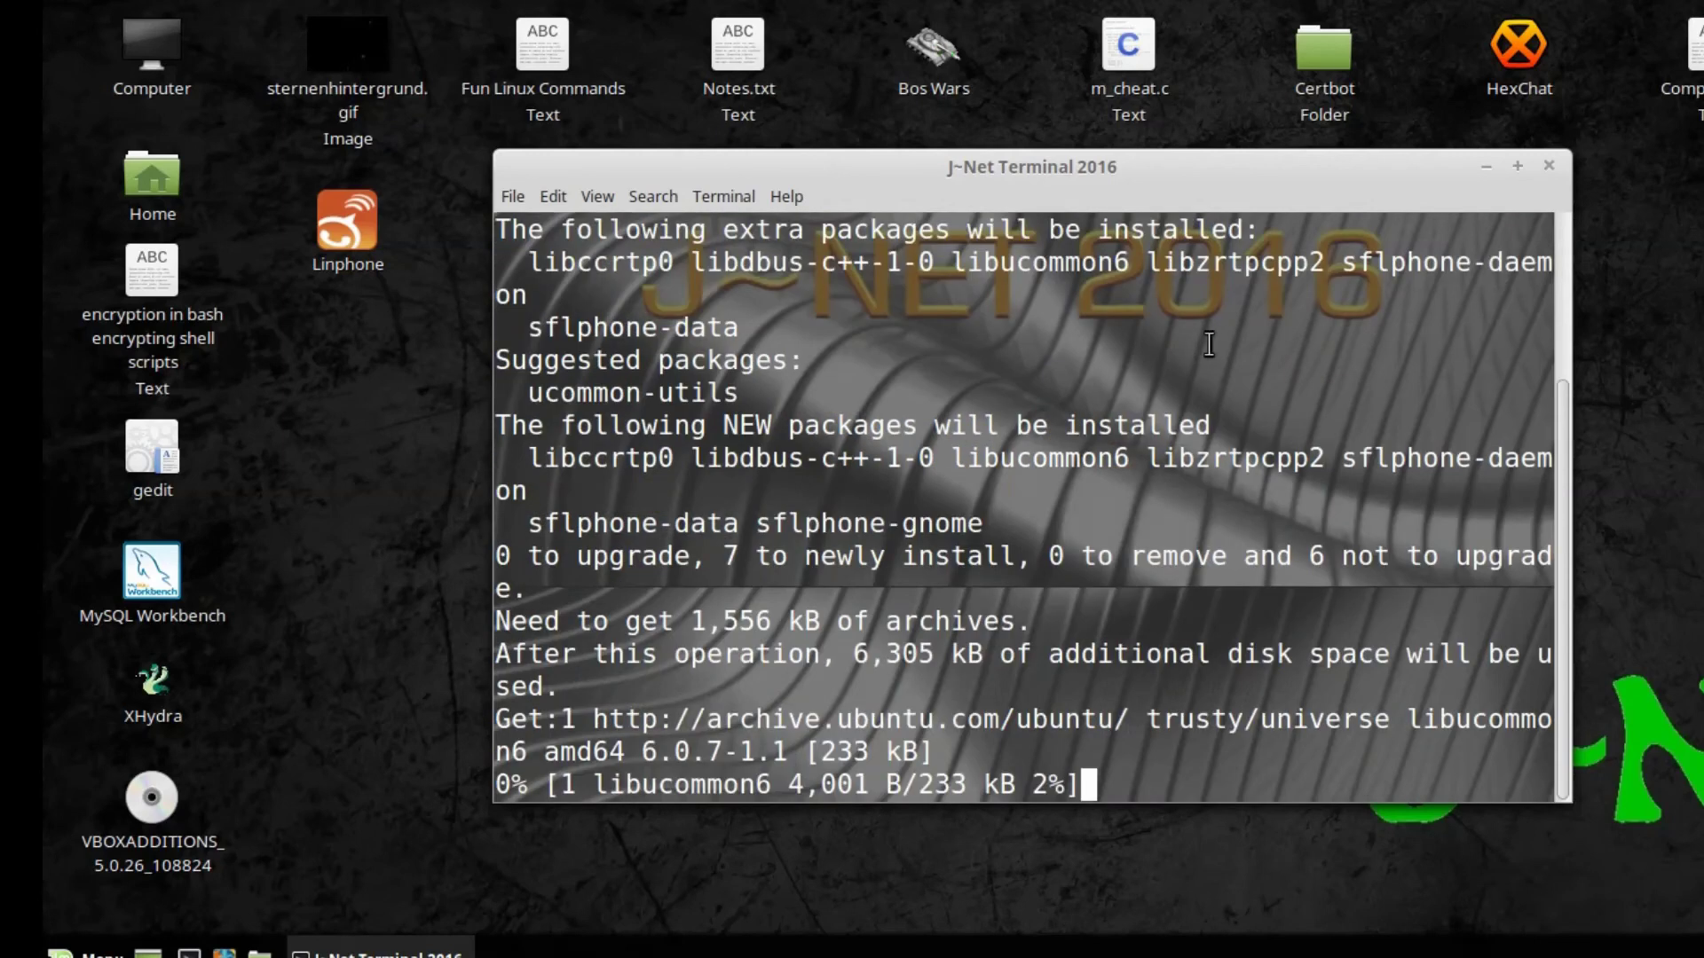
drag(1567, 734, 1595, 290)
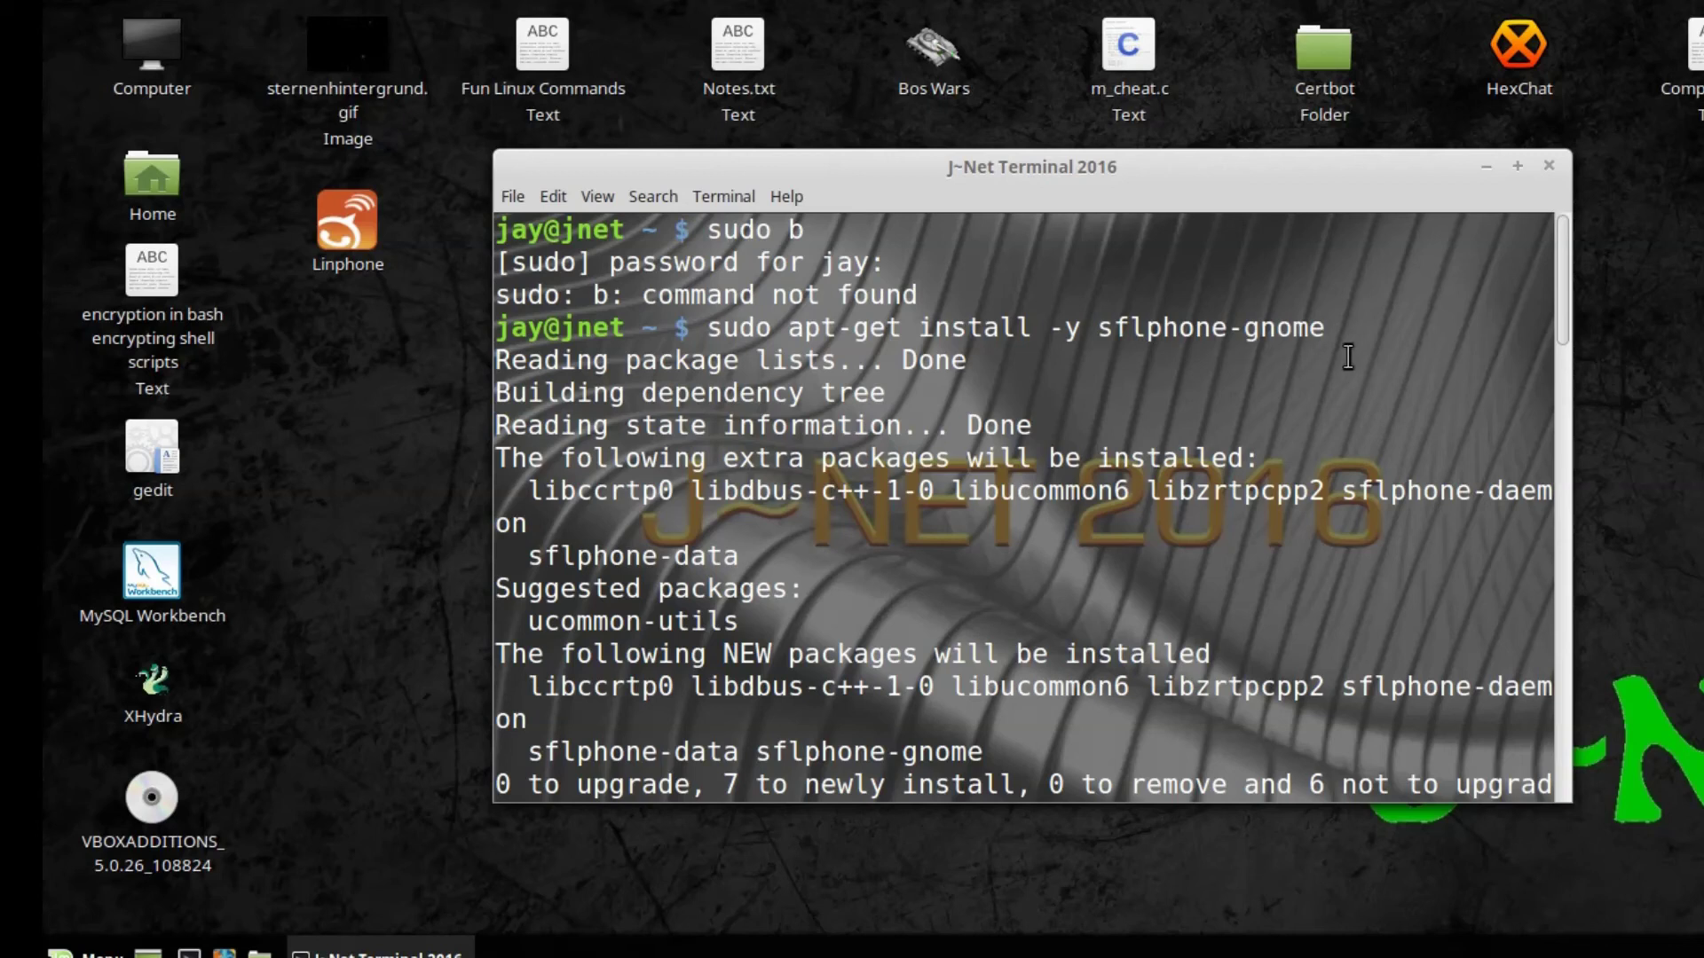
Step: Delete the Linphone shortcut from the desktop and return to the terminal
click(347, 223)
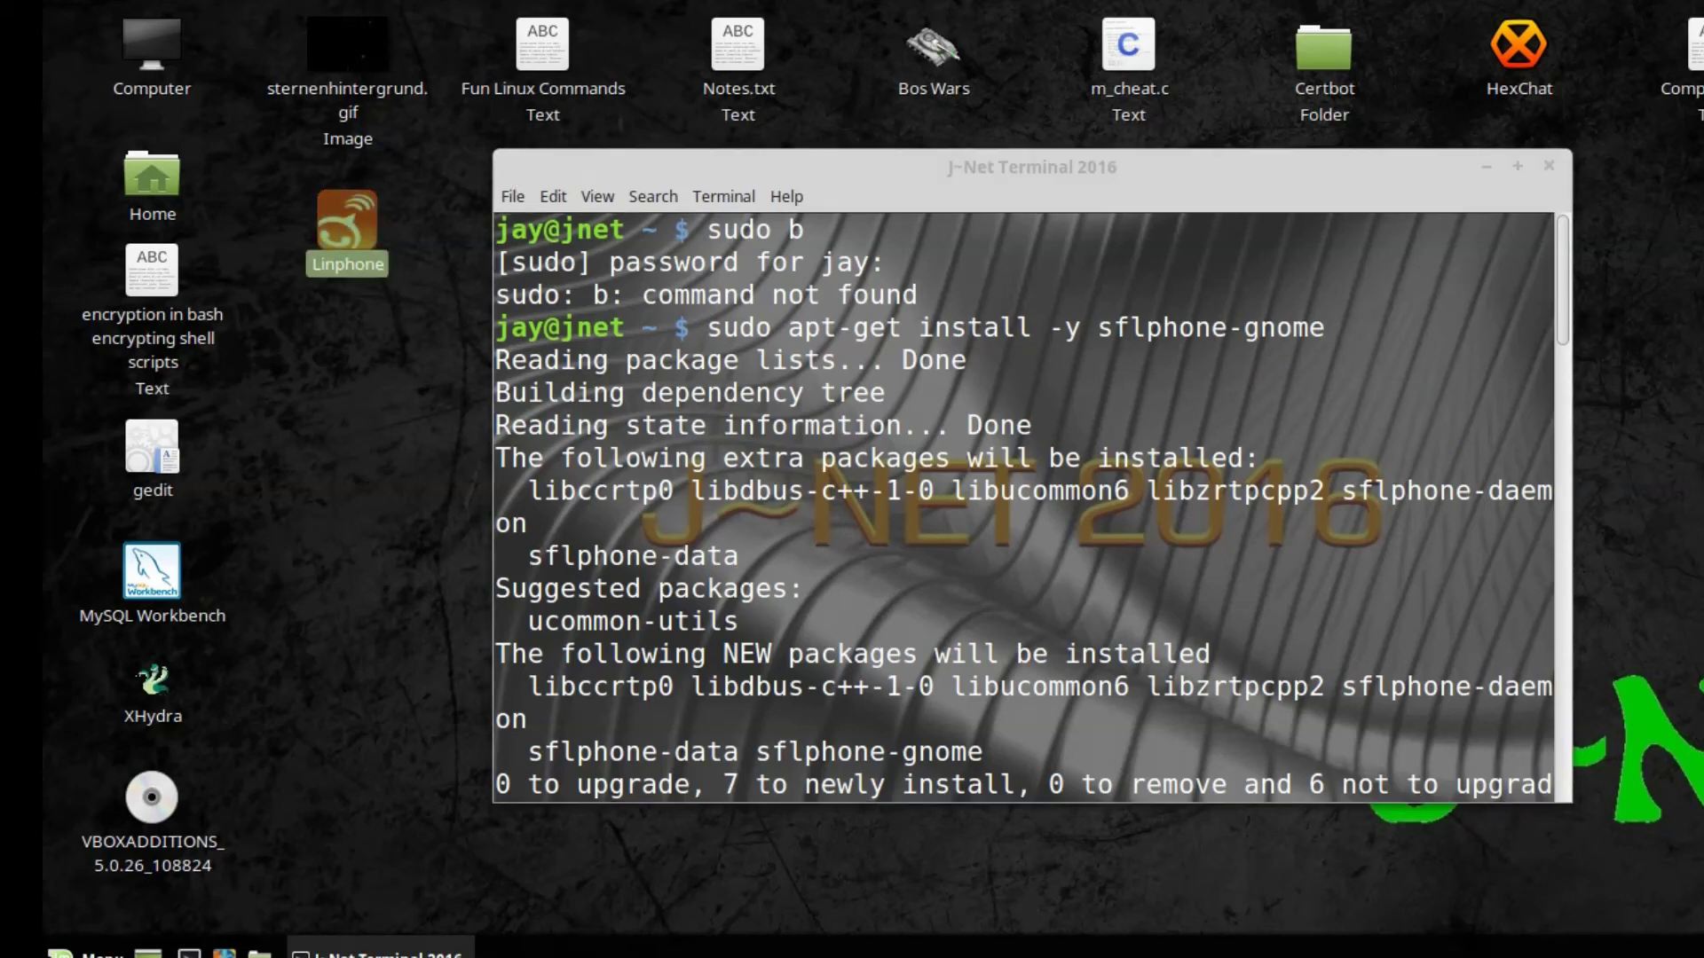
key(Delete)
click(1497, 583)
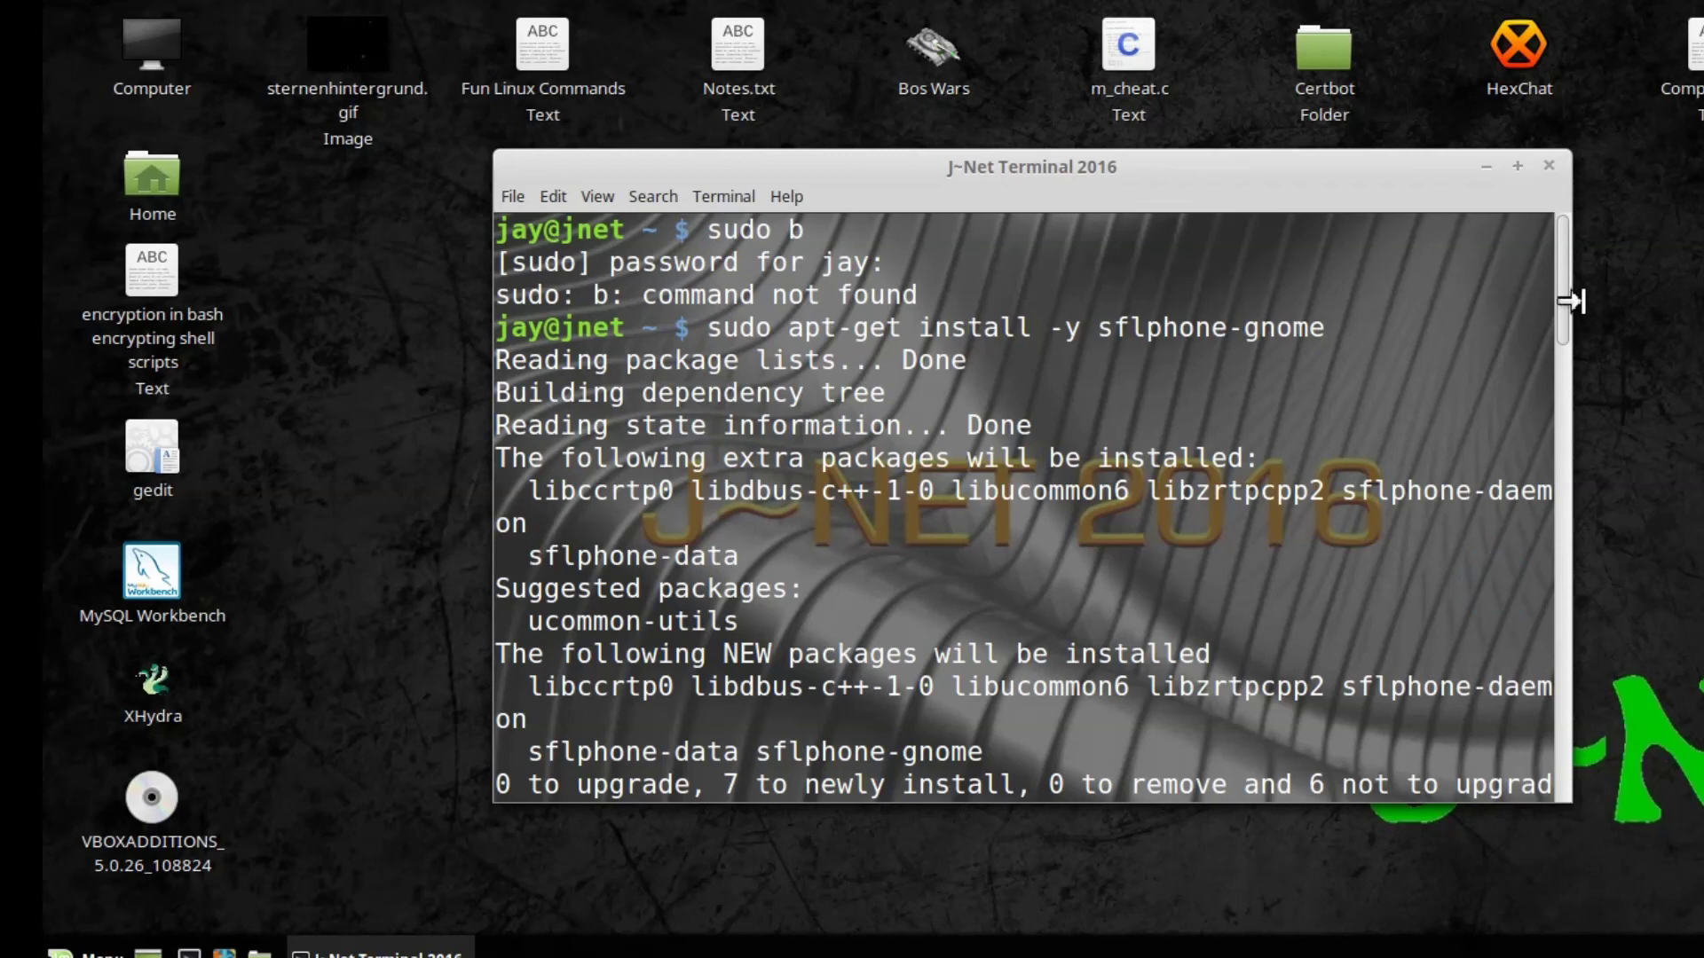
Step: Try to launch SFLphone by reducing the recalled install command to sflphone-gnome and running it
drag(1567, 289, 1574, 752)
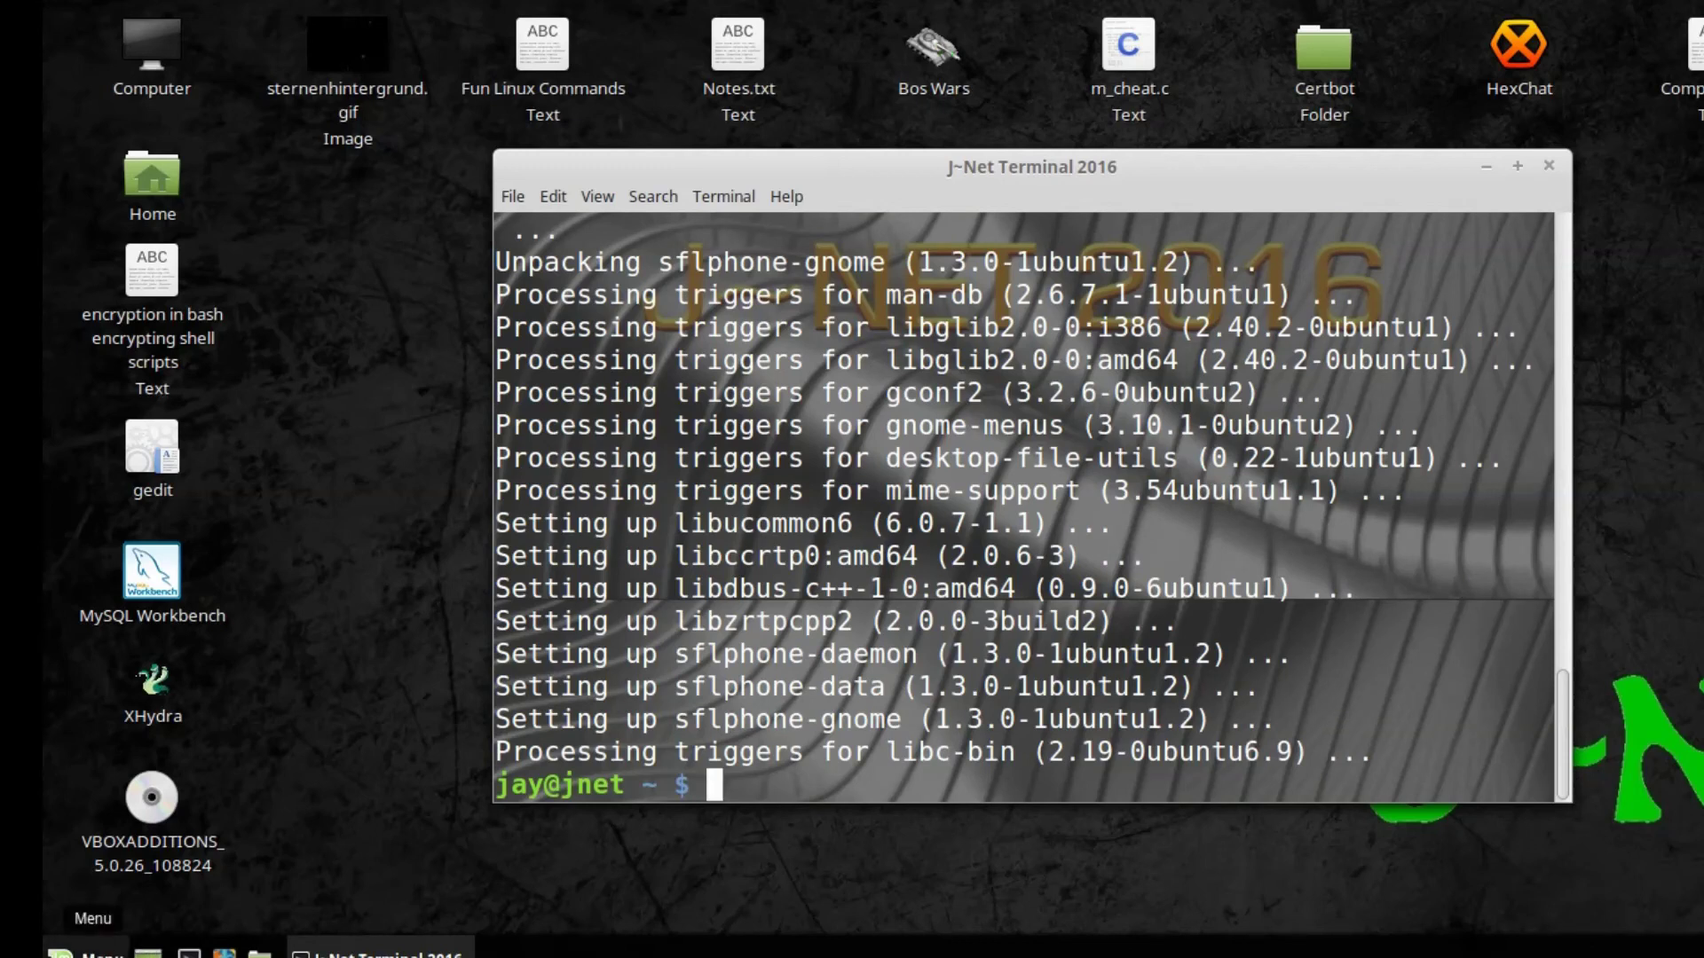
key(Up)
key(Left)
key(Left)
key(Left)
key(Left)
key(Left)
key(Left)
key(Left)
key(Left)
key(Left)
key(Left)
key(Left)
key(Left)
key(Left)
key(Left)
key(BackSpace)
key(BackSpace)
key(BackSpace)
key(BackSpace)
key(BackSpace)
key(BackSpace)
key(BackSpace)
key(BackSpace)
key(BackSpace)
key(BackSpace)
key(BackSpace)
key(BackSpace)
key(BackSpace)
key(BackSpace)
key(BackSpace)
key(BackSpace)
key(BackSpace)
key(BackSpace)
key(BackSpace)
key(BackSpace)
key(Return)
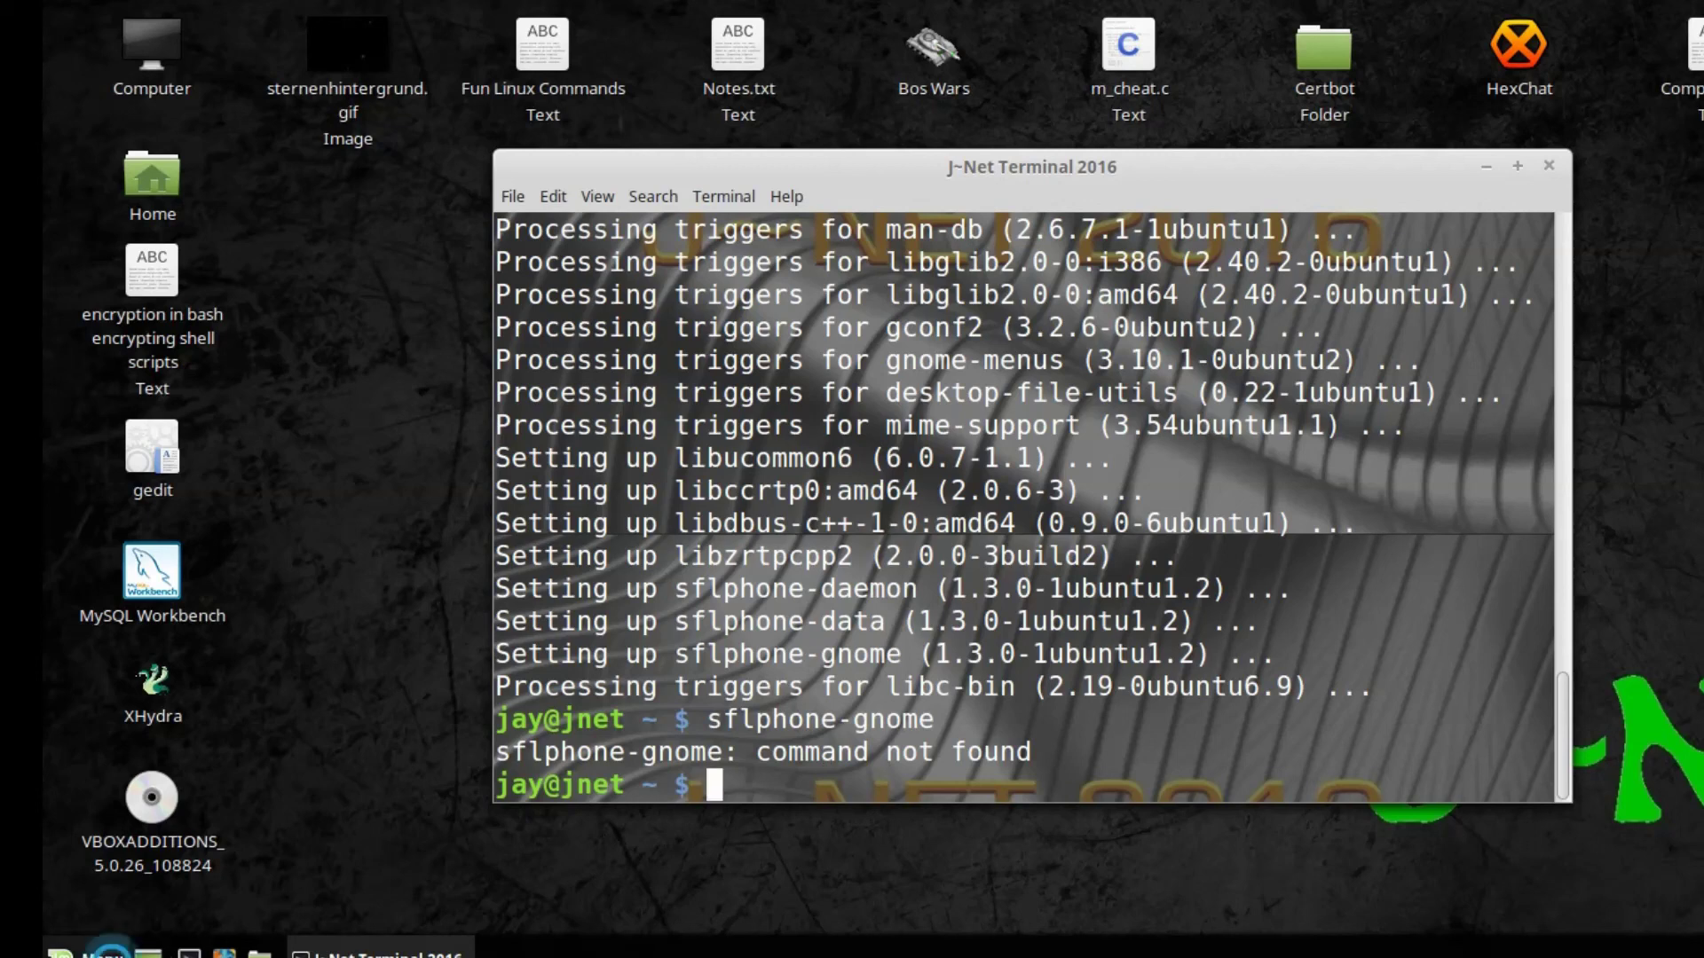
Step: Find SFLphone by searching sfl in the application launcher, add its shortcut to the desktop and launch it
click(89, 952)
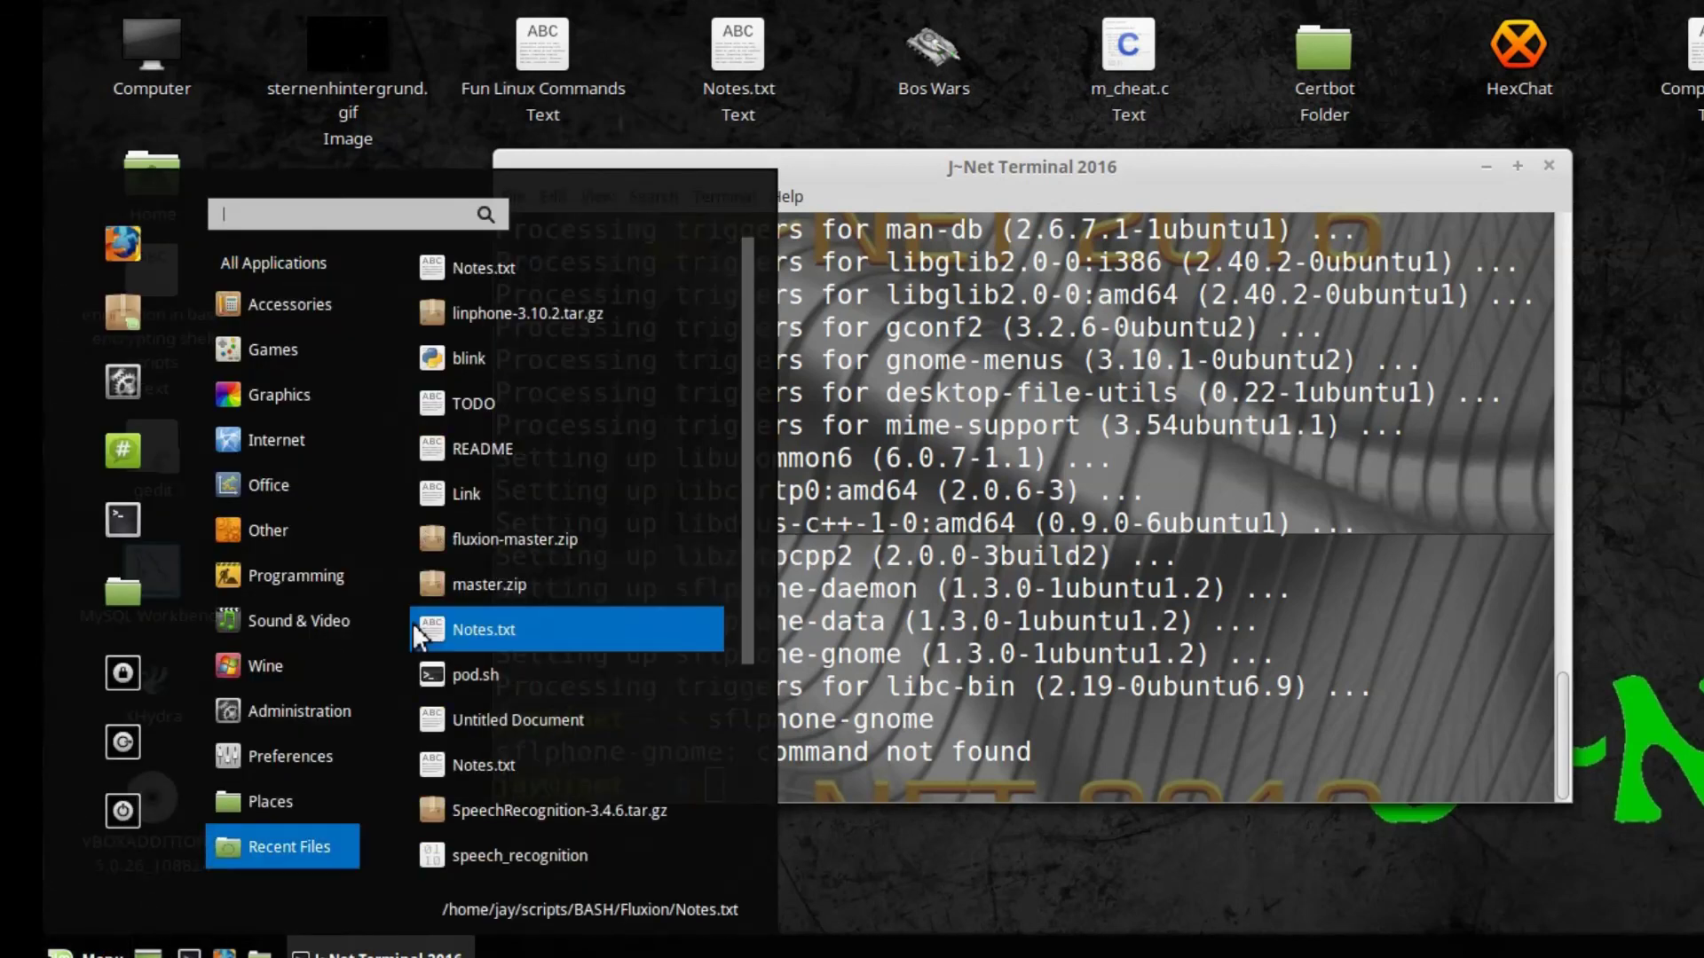
text(sfl)
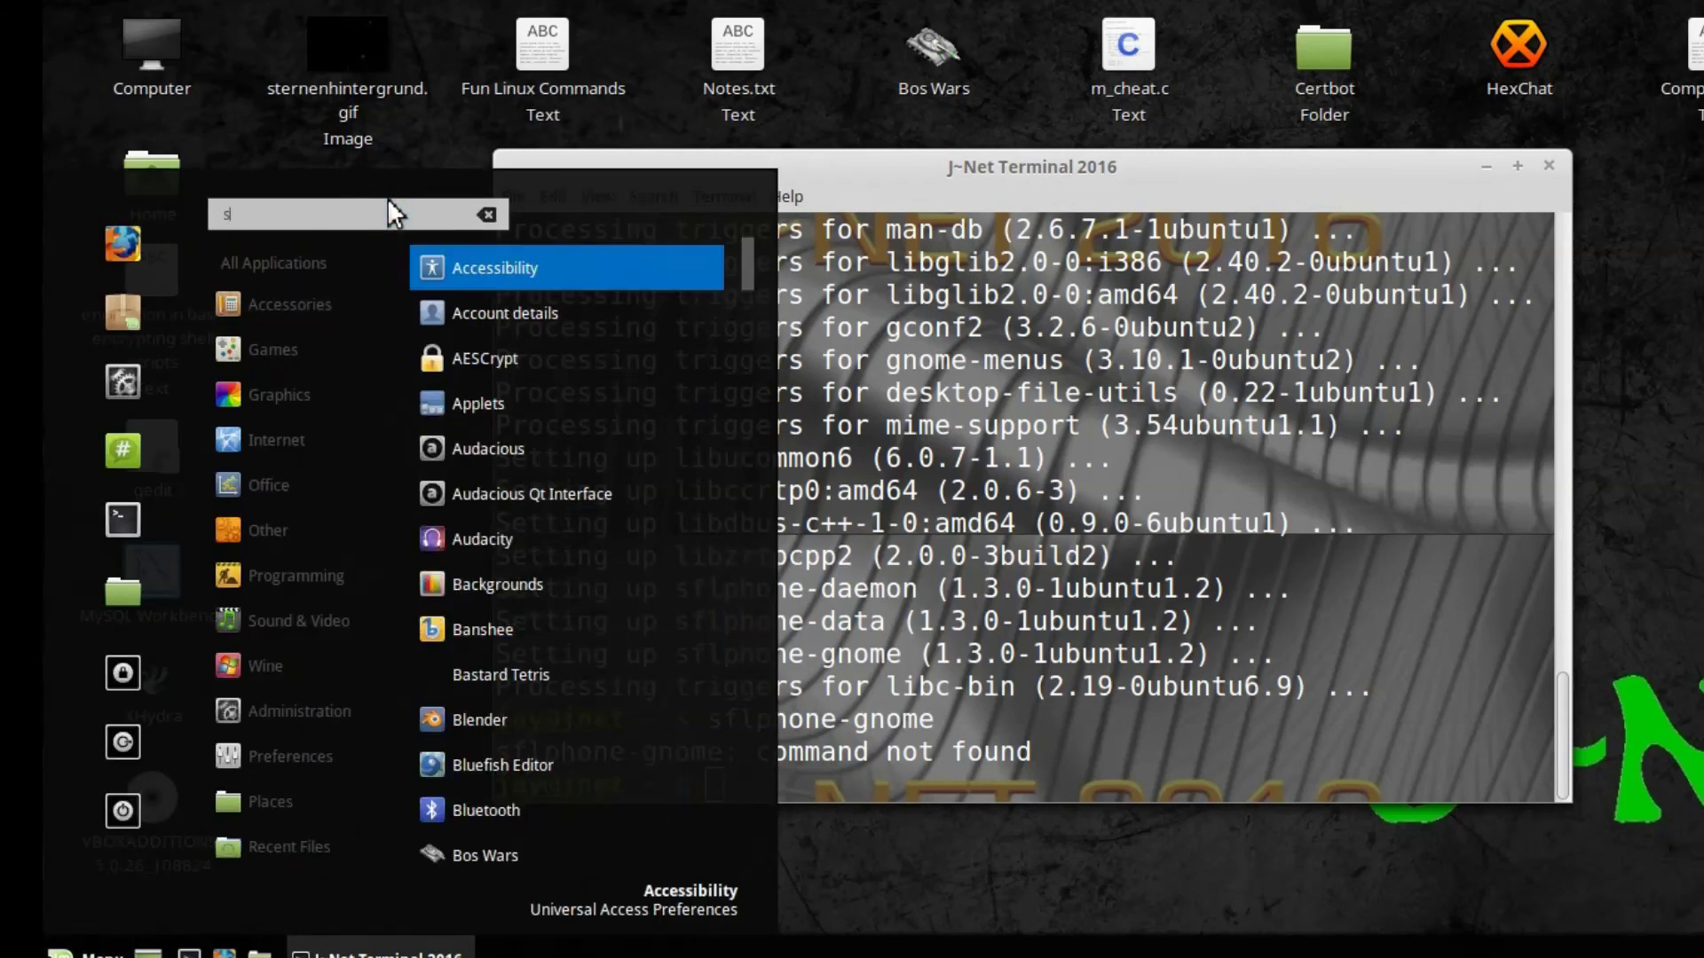
right_click(513, 268)
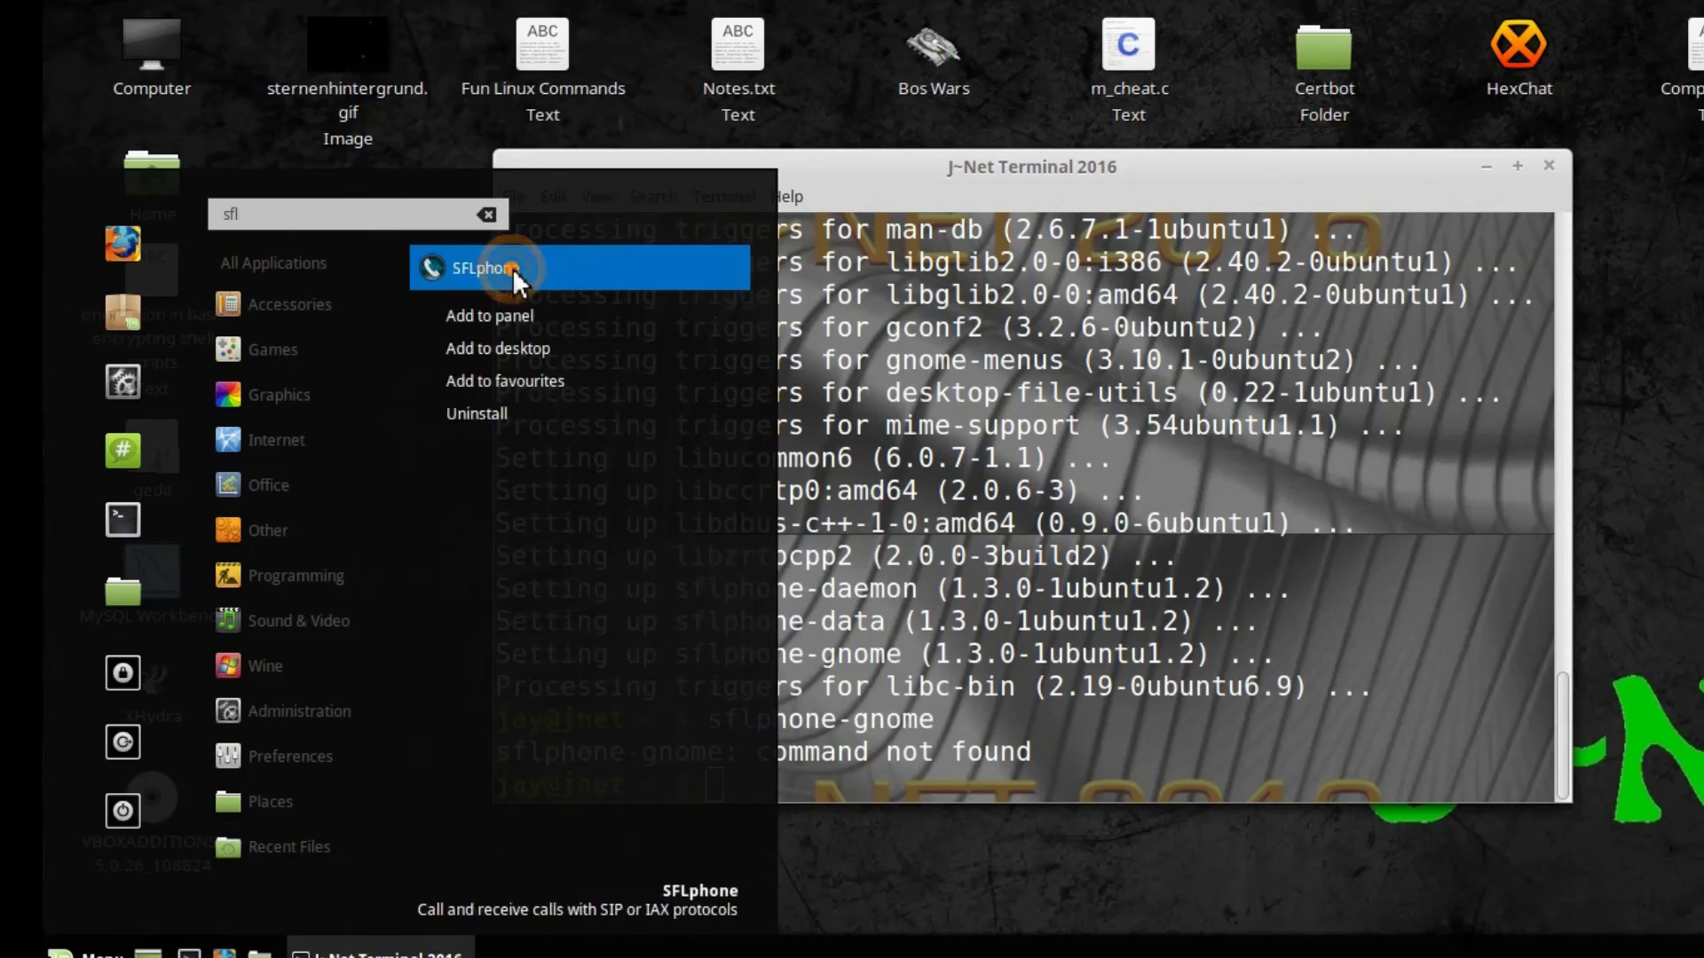
click(548, 349)
click(514, 282)
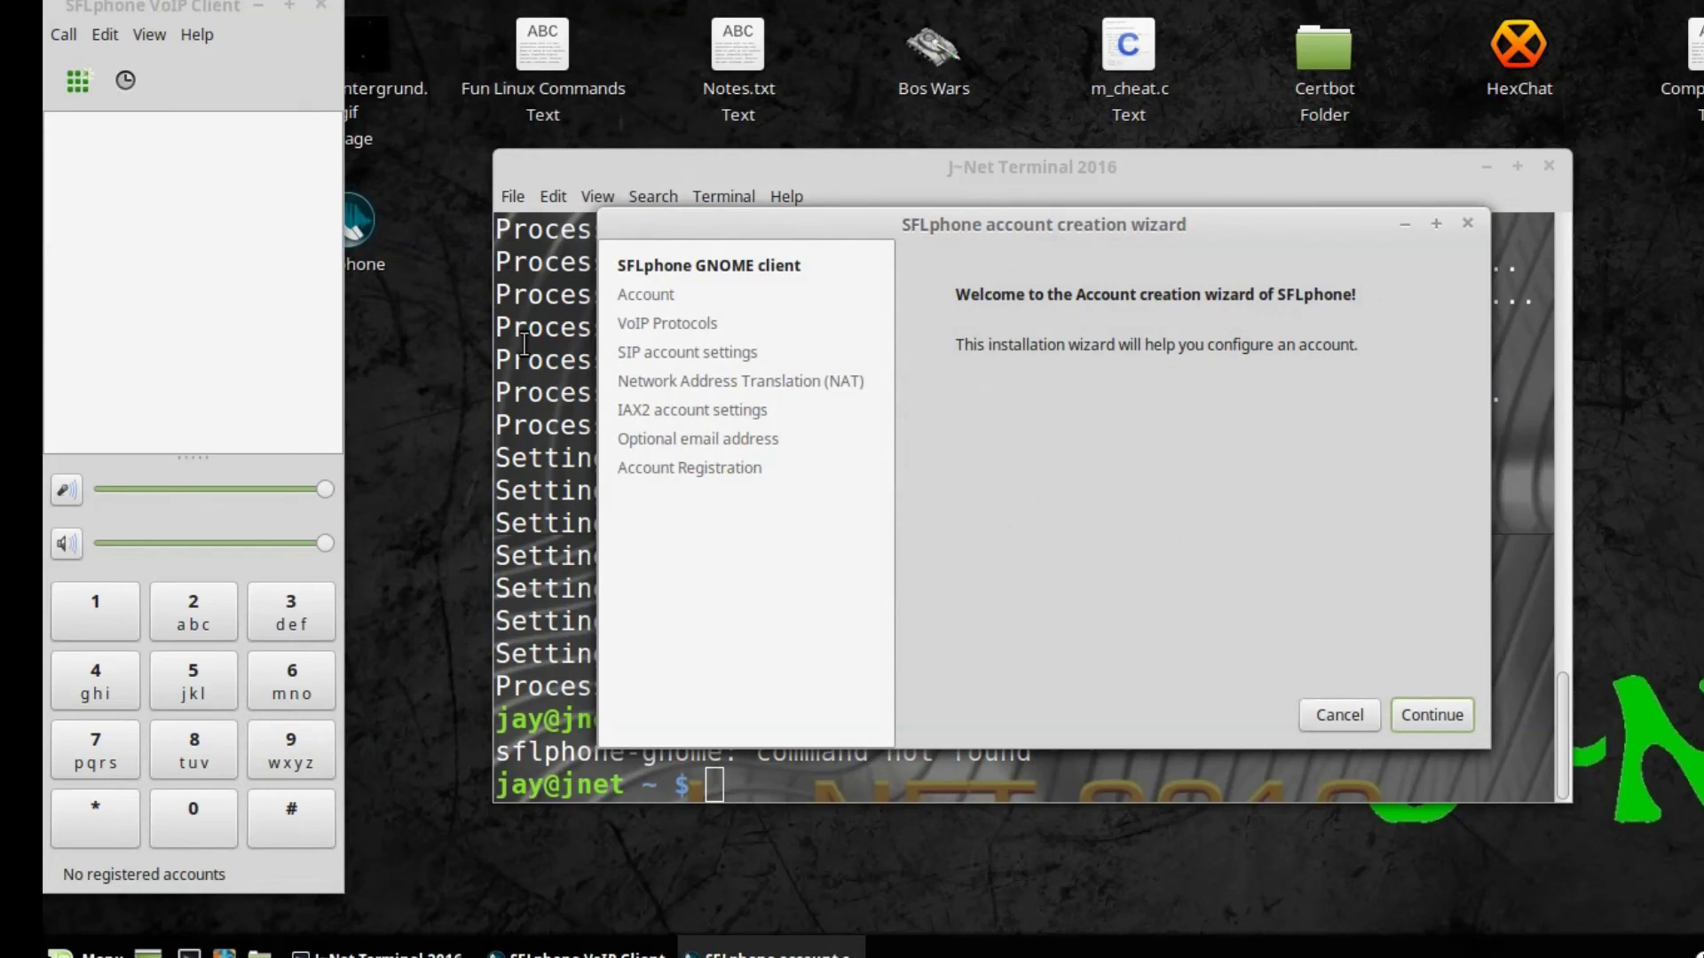
Step: In the account creation wizard, choose to register an existing account of type SIP and proceed to the SIP account settings' alias
click(1432, 715)
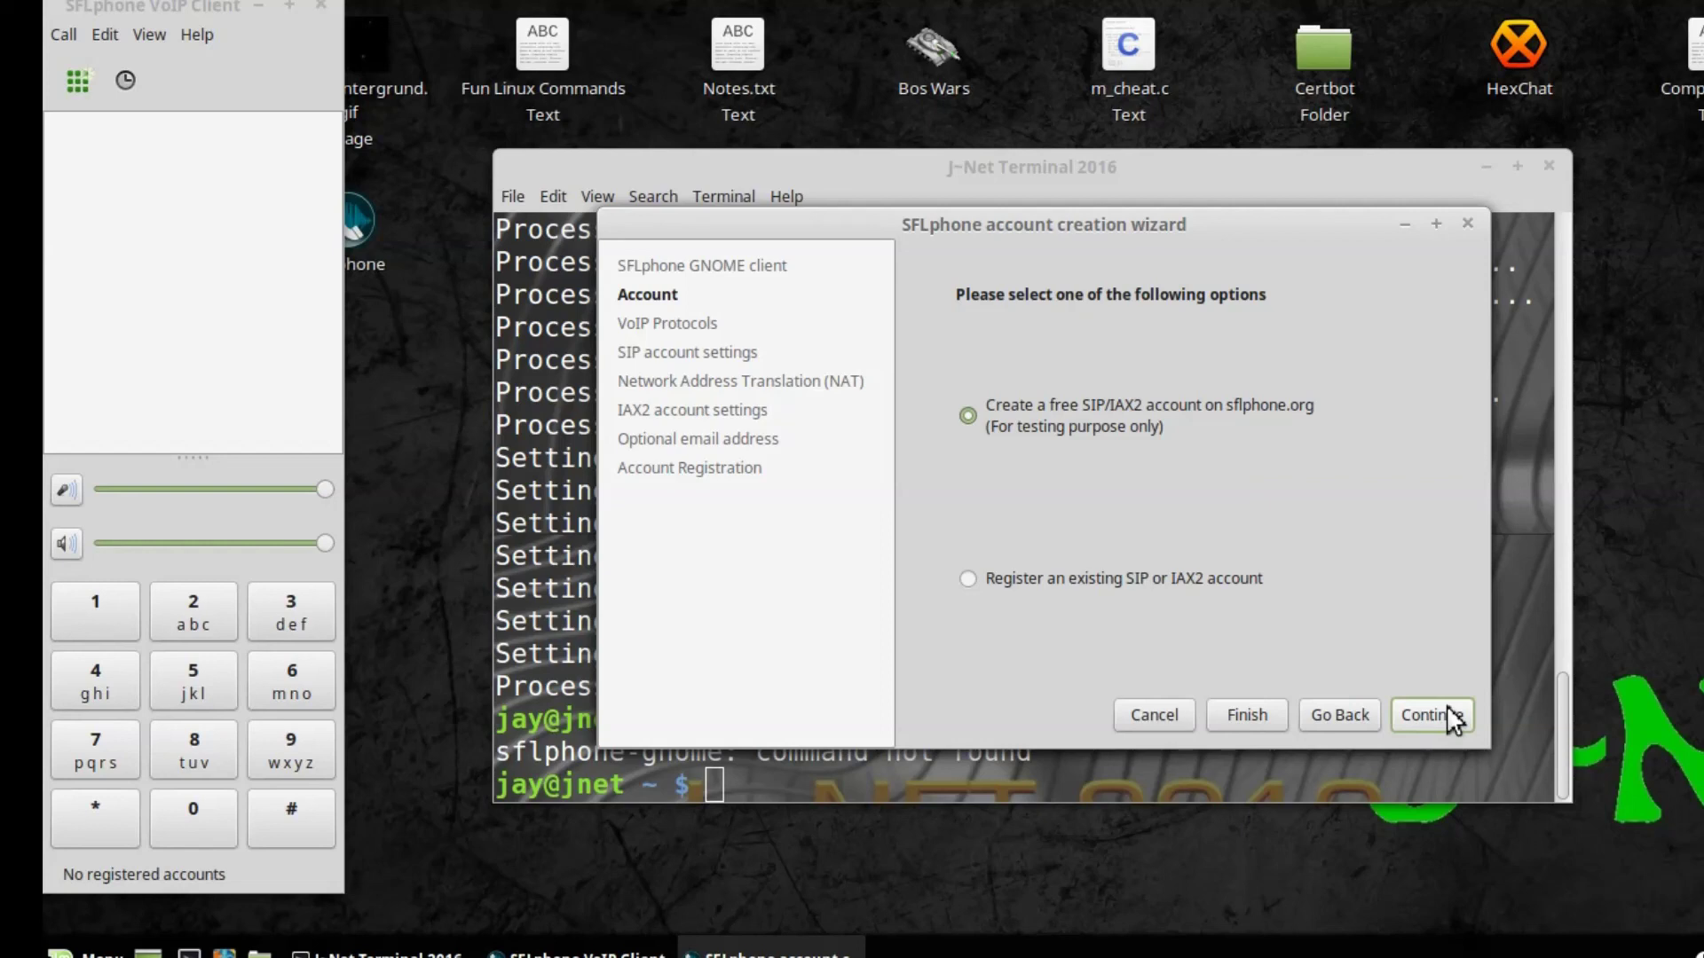
click(1134, 585)
click(1431, 715)
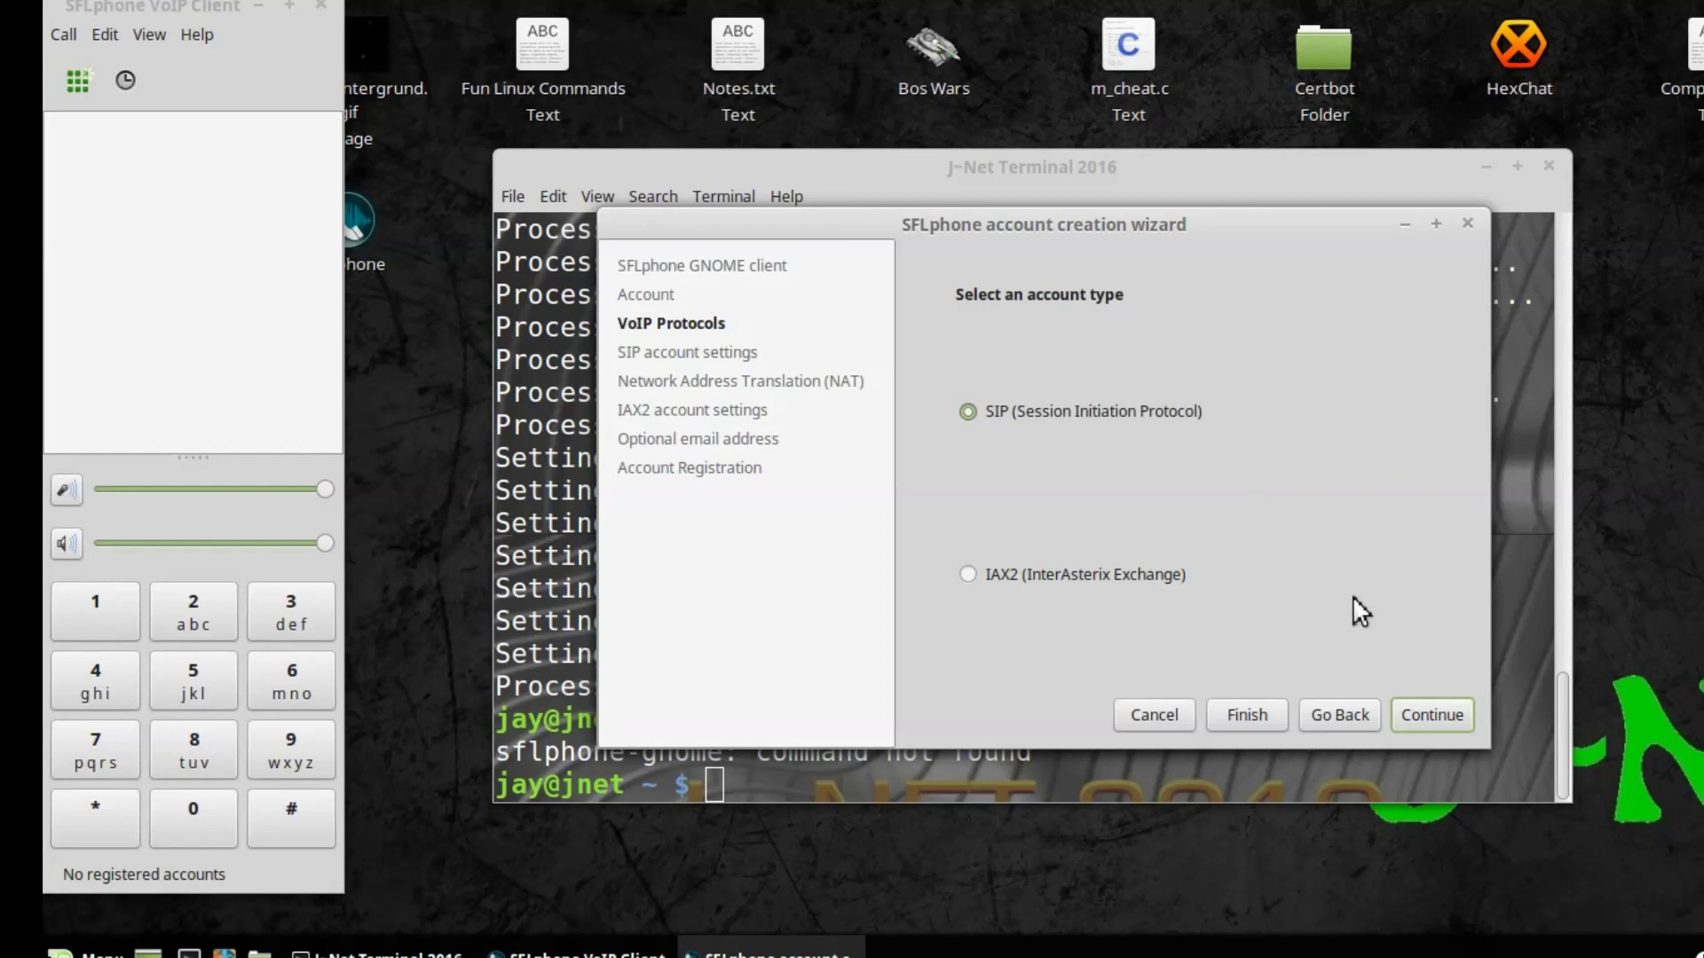
click(1466, 715)
click(1364, 359)
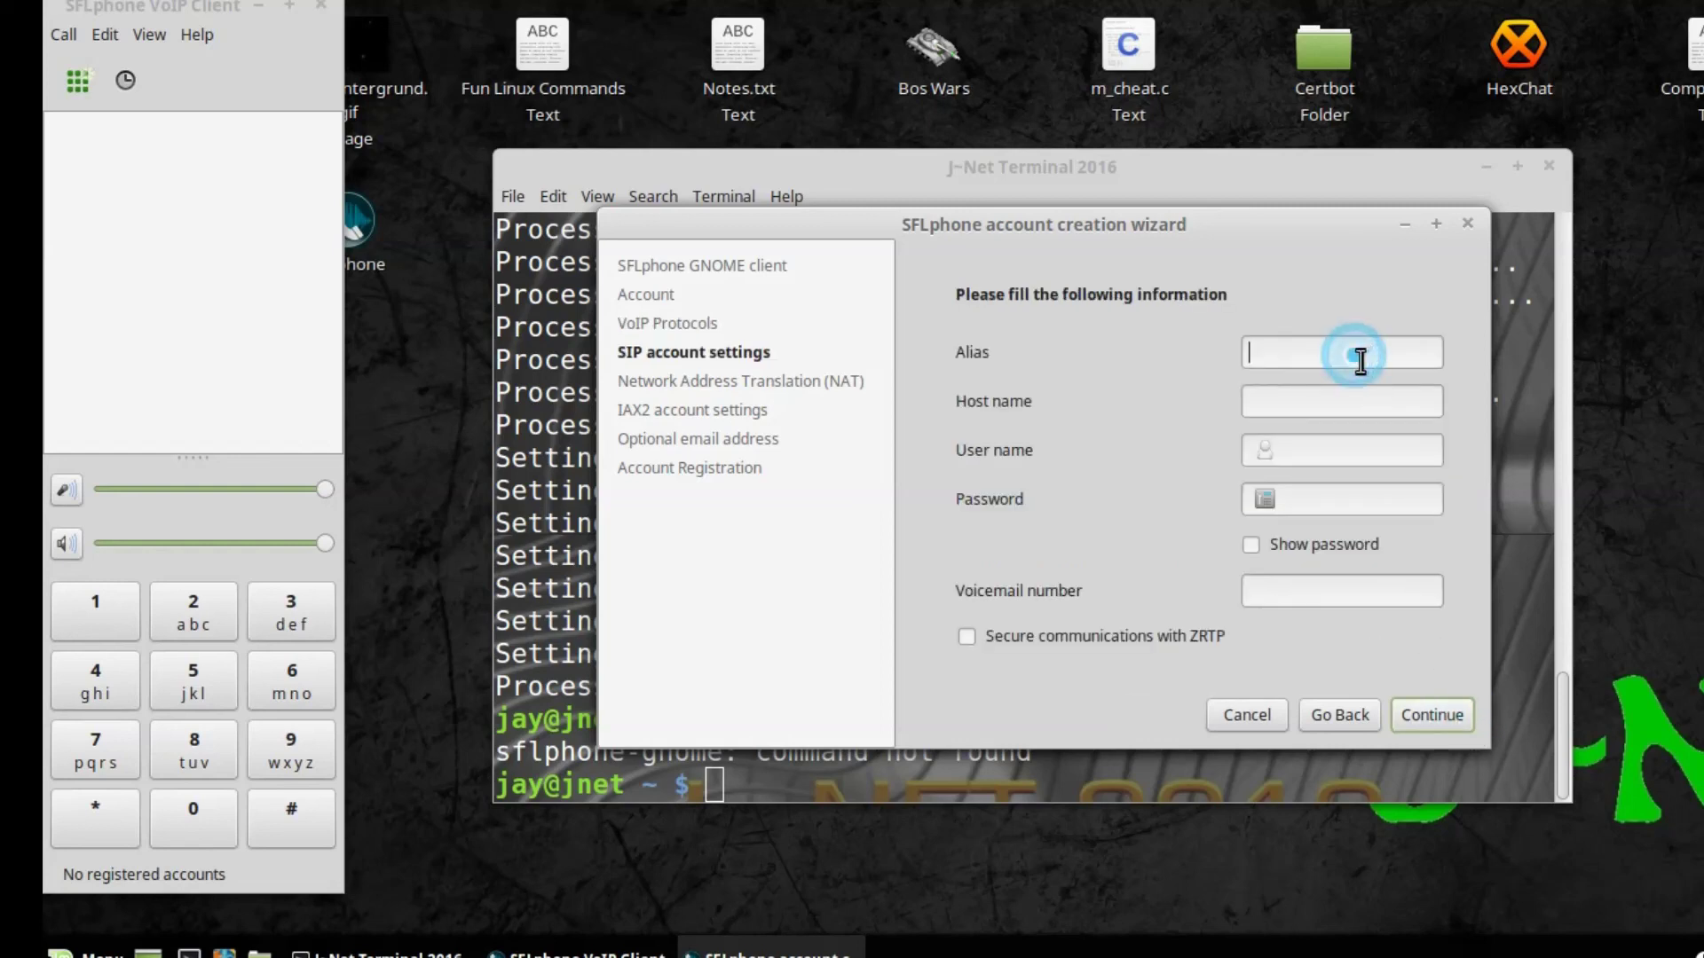